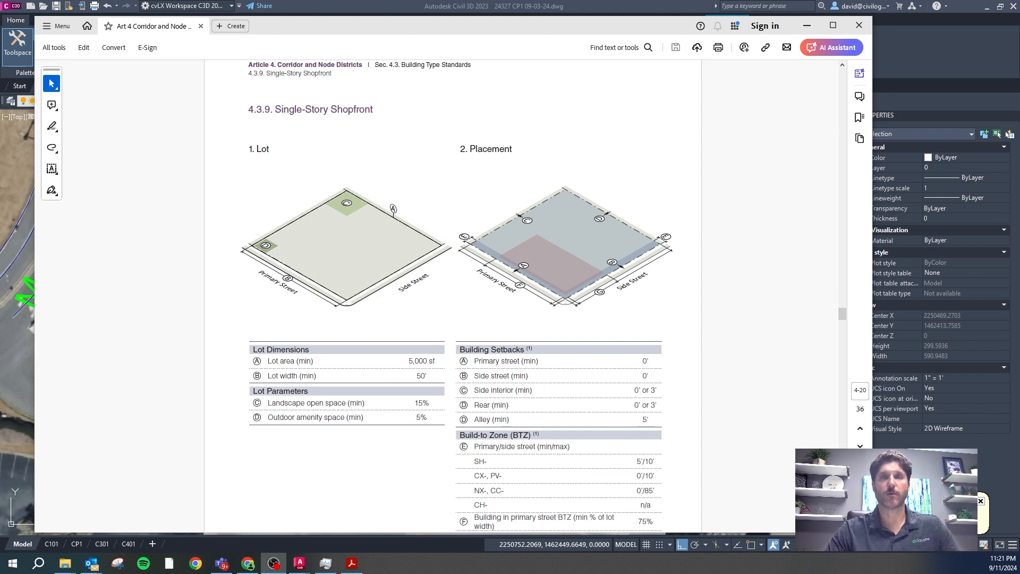
Step: Find the table of building types allowed by district in the Article 4 Corridor and Node Districts PDF
left_click_drag(520, 29, 495, 49)
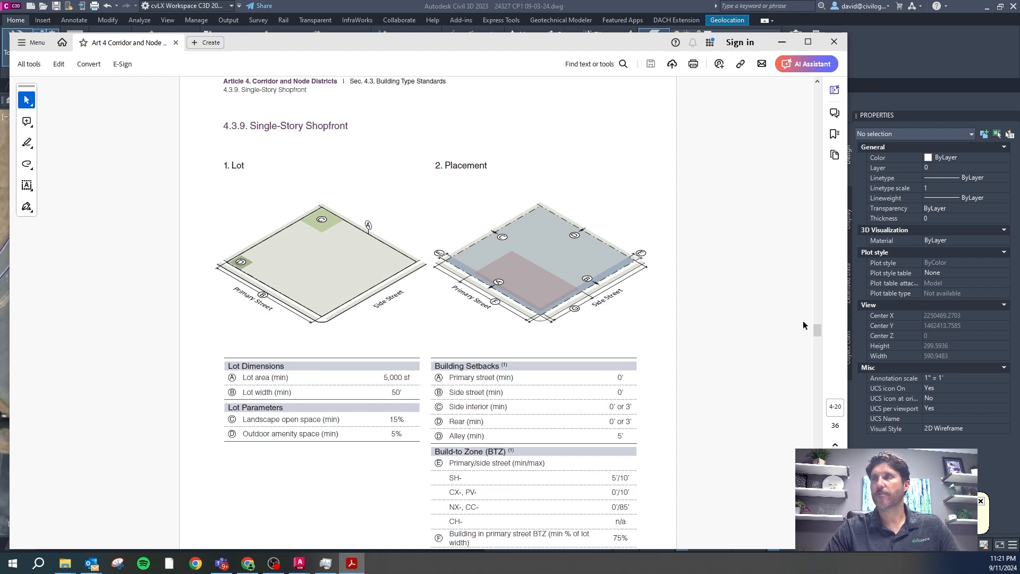
left_click_drag(821, 332, 818, 92)
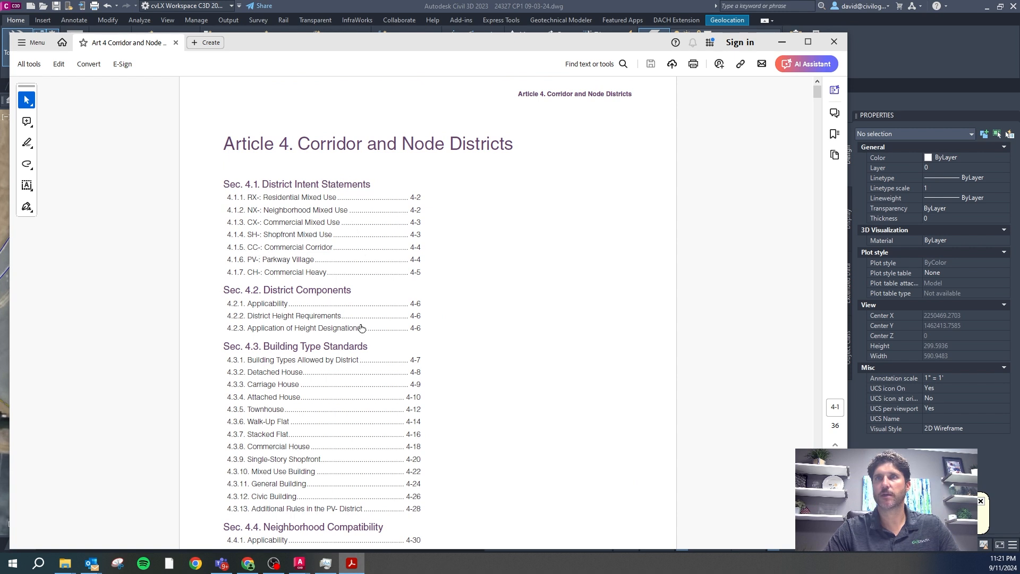
scroll(324, 340, "down", 3)
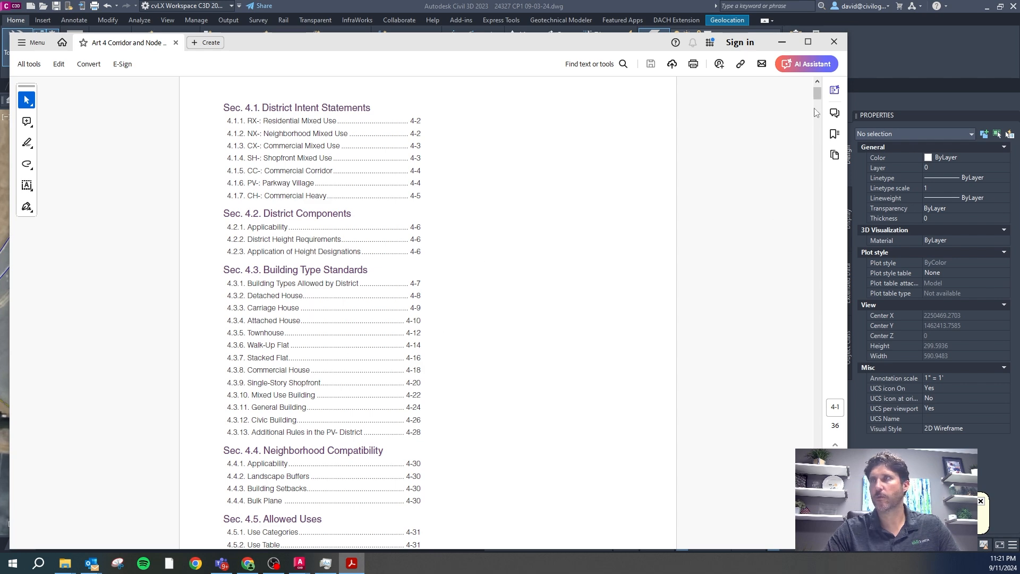
left_click_drag(816, 95, 821, 171)
scroll(616, 199, "up", 1)
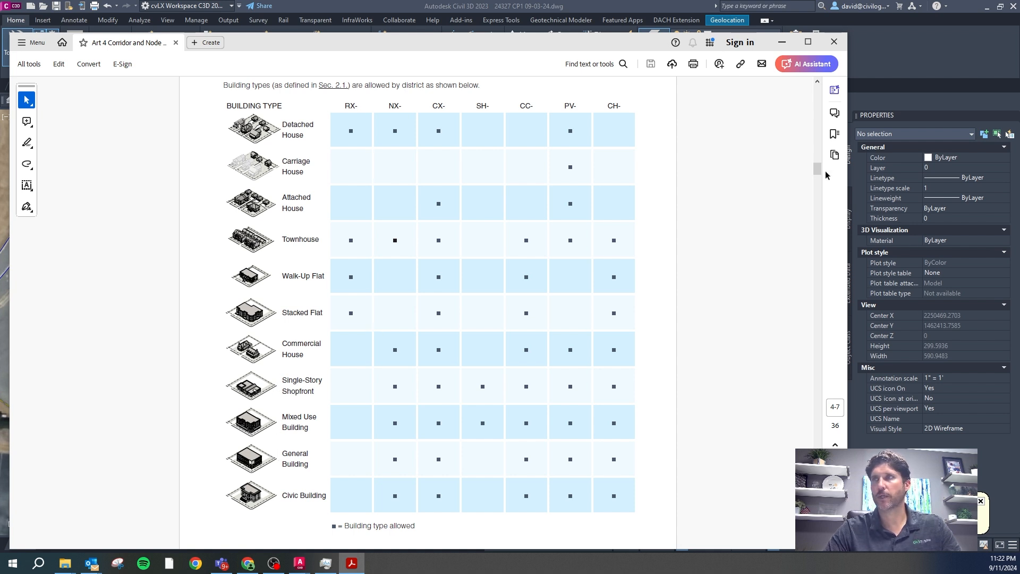
Step: Review the lot dimensions, building setbacks and build-to zone for General Building in section 4.3.11, and clear the PDF off the drawing
left_click_drag(818, 170, 832, 385)
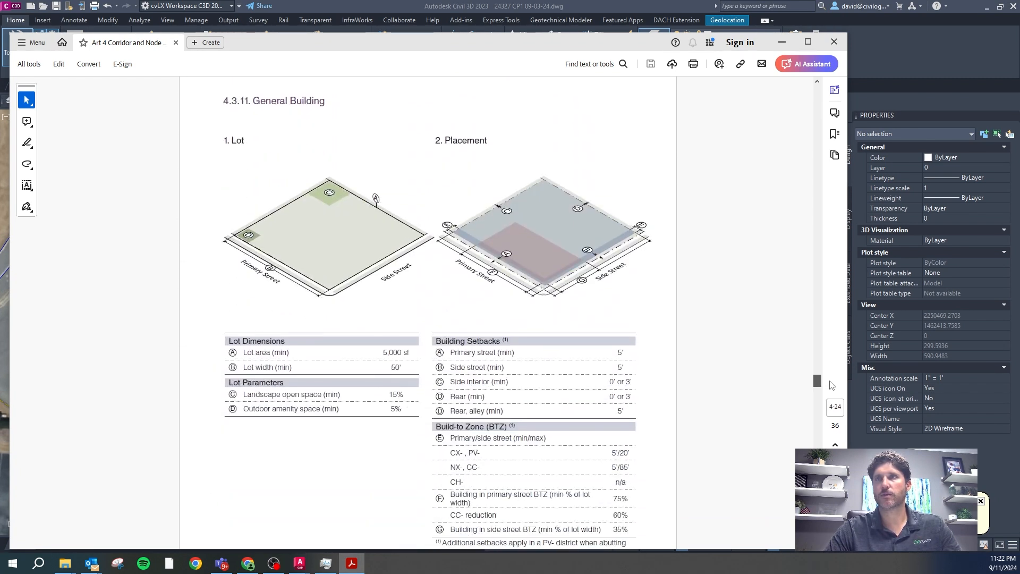
scroll(550, 314, "down", 1)
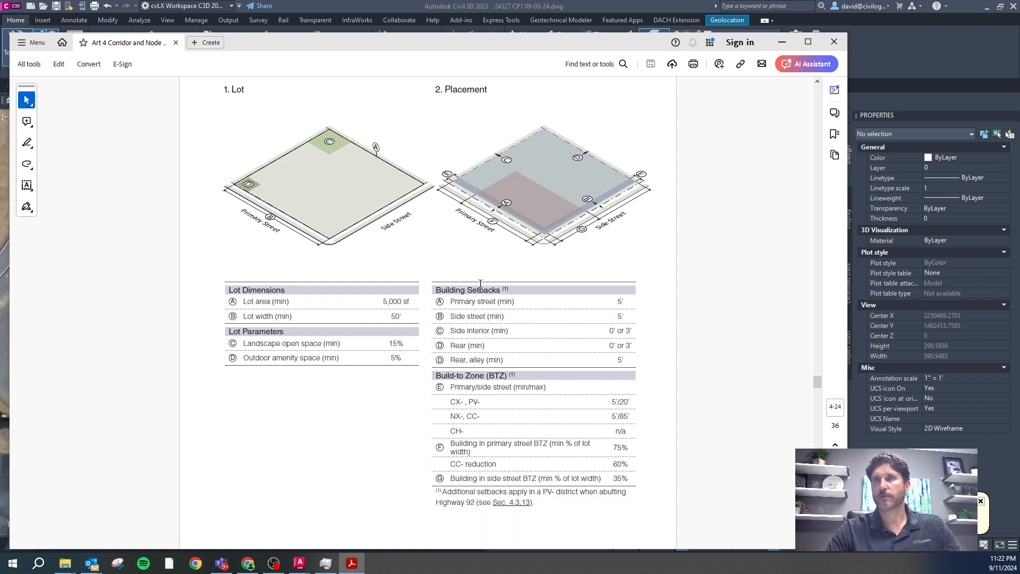
scroll(480, 284, "up", 1)
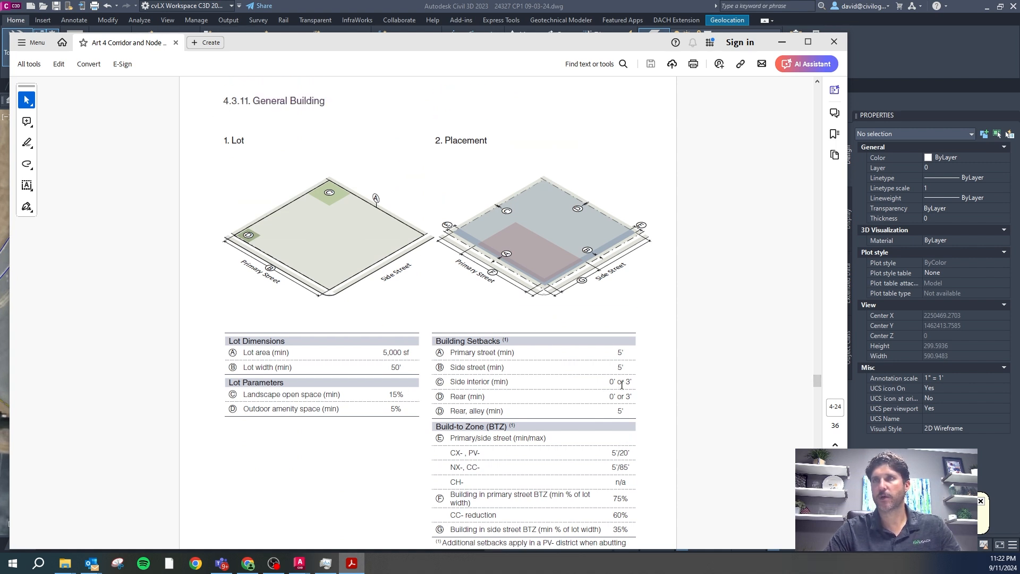
scroll(614, 357, "down", 1)
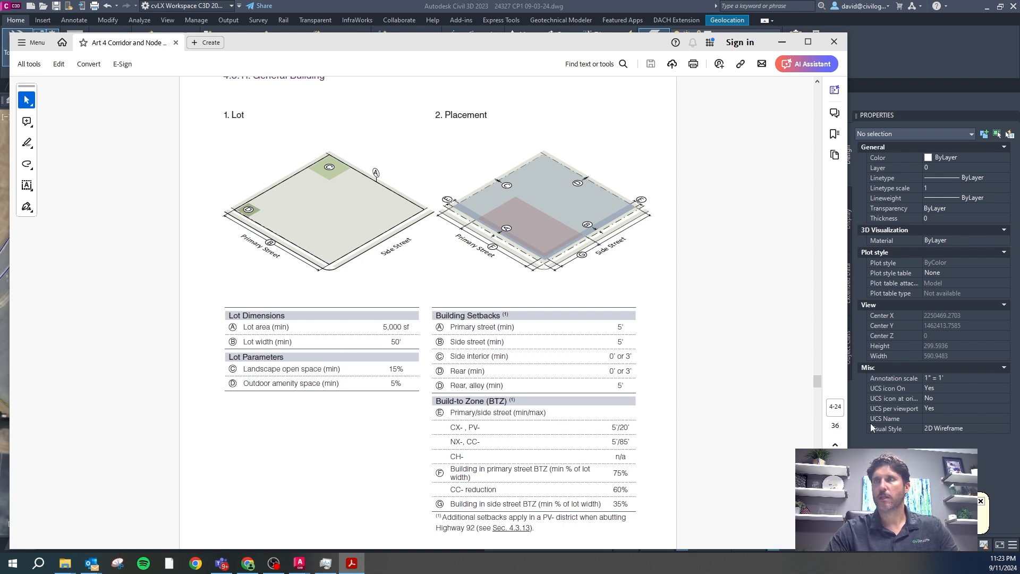
left_click_drag(499, 39, 1015, 48)
Step: Select the Fifth Third Bank group in Civil 3D, and view the Atlantic Retail site plan image in Chrome for comparison
left_click(402, 318)
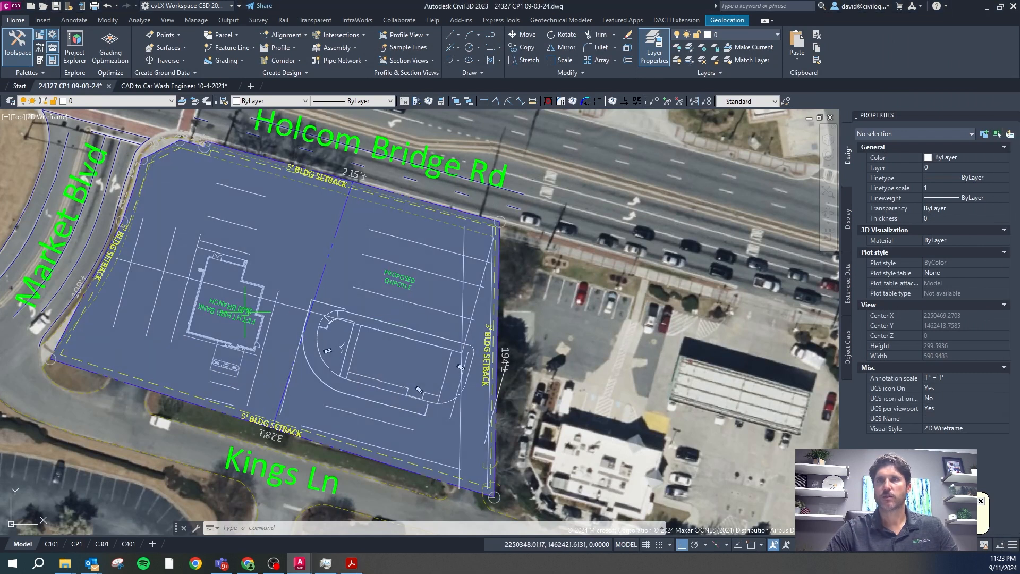
left_click(249, 329)
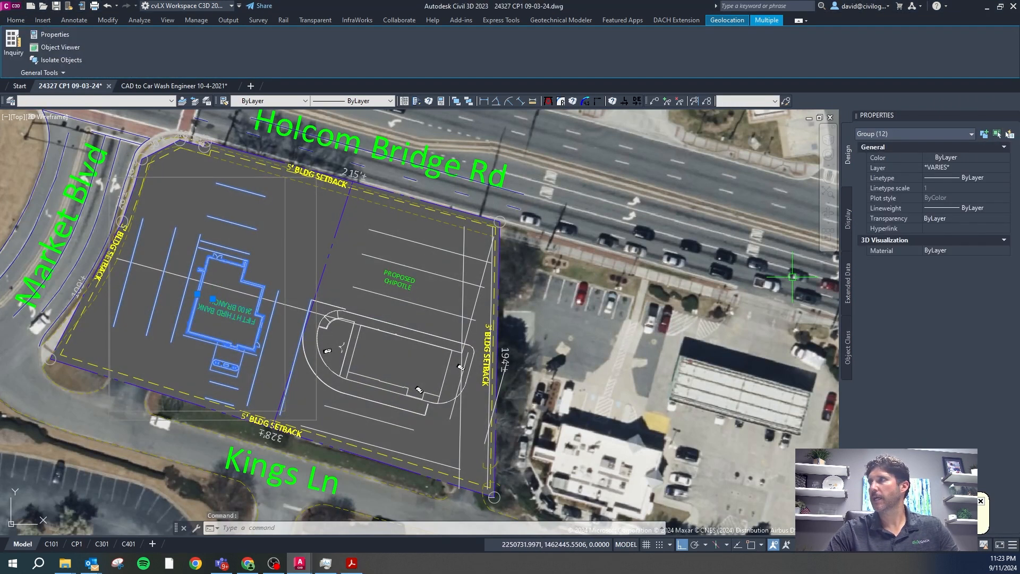
left_click(248, 562)
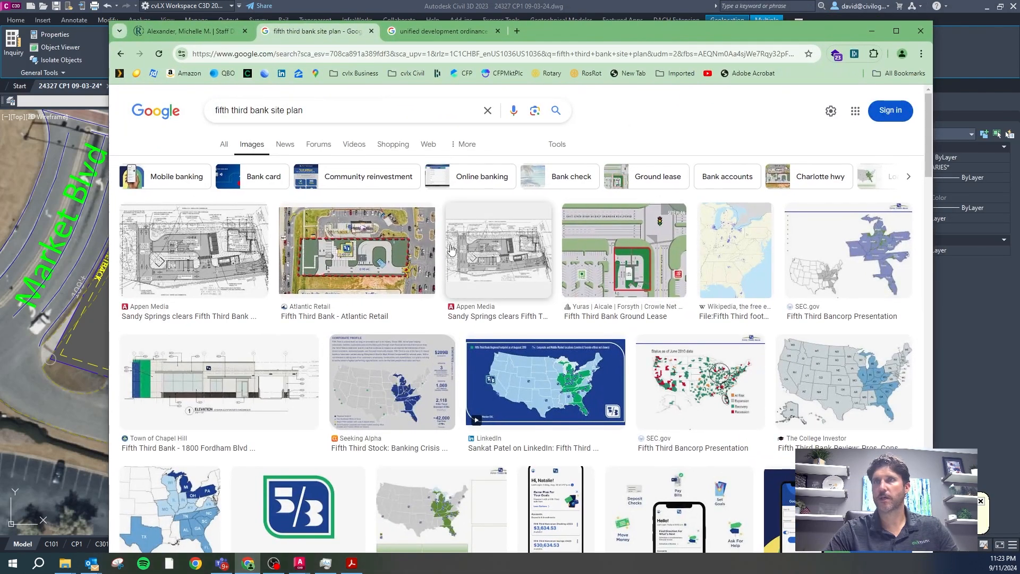
left_click(382, 267)
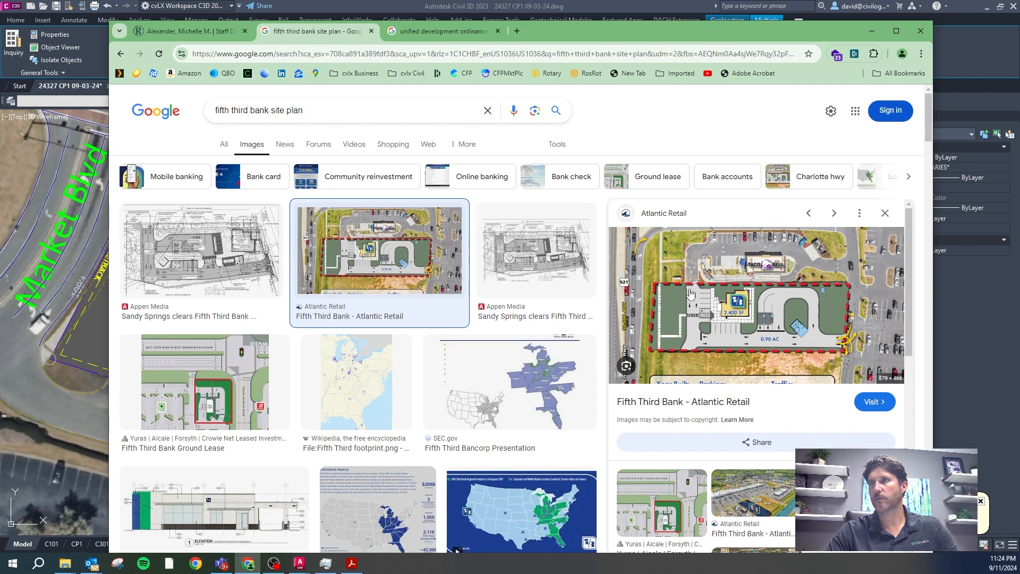
left_click_drag(563, 39, 1019, 42)
Step: Examine the selected Fifth Third Bank layout against the parcel's setbacks in Civil 3D and clear the selection
scroll(211, 296, "up", 2)
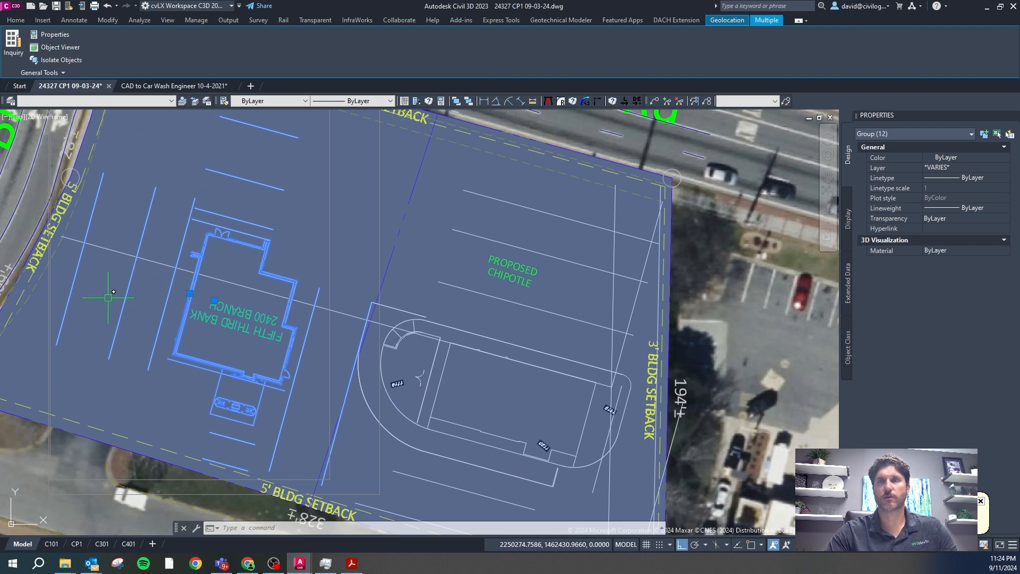
scroll(141, 296, "down", 2)
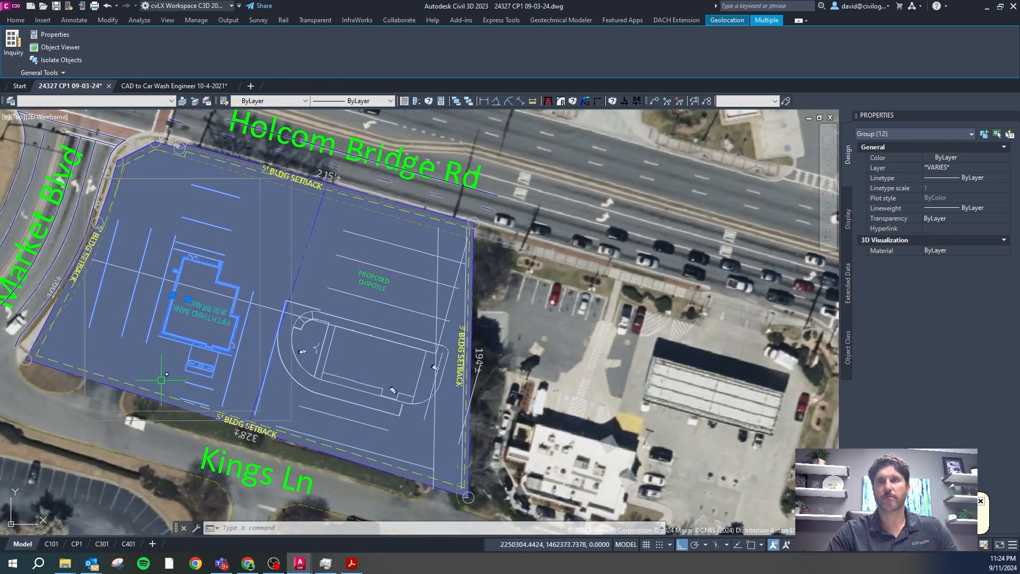
scroll(186, 373, "up", 4)
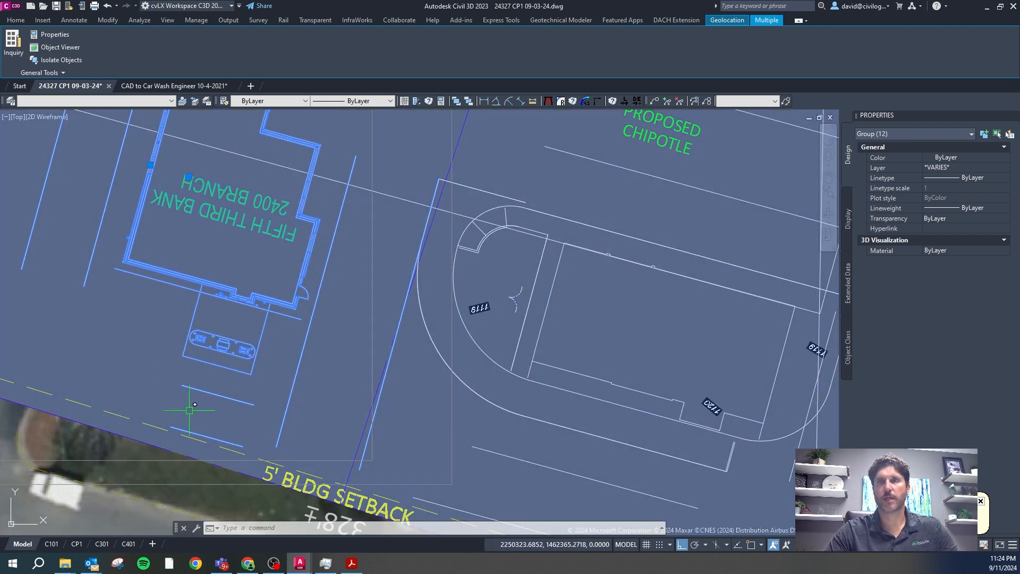
scroll(149, 396, "down", 5)
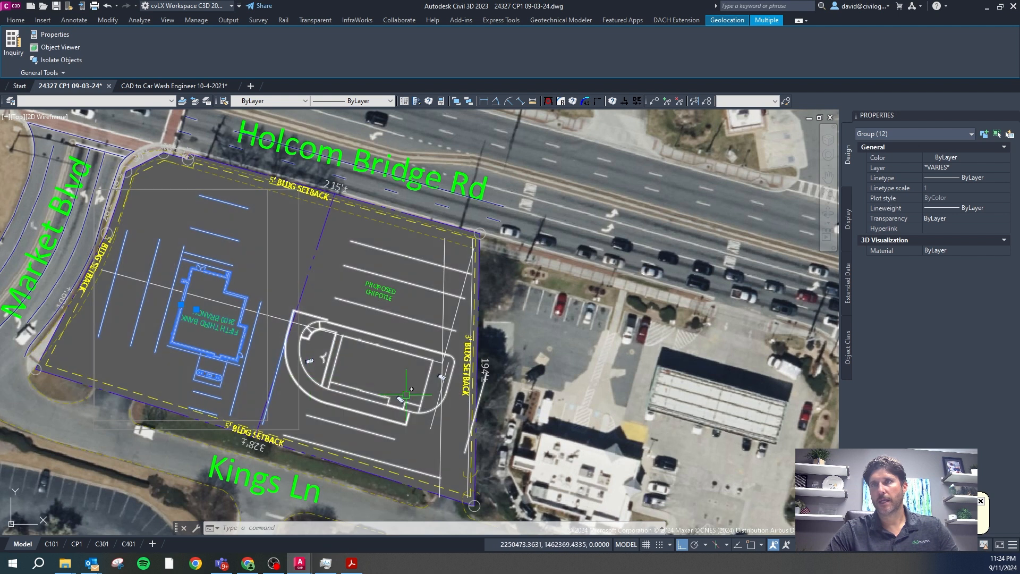
key("Escape")
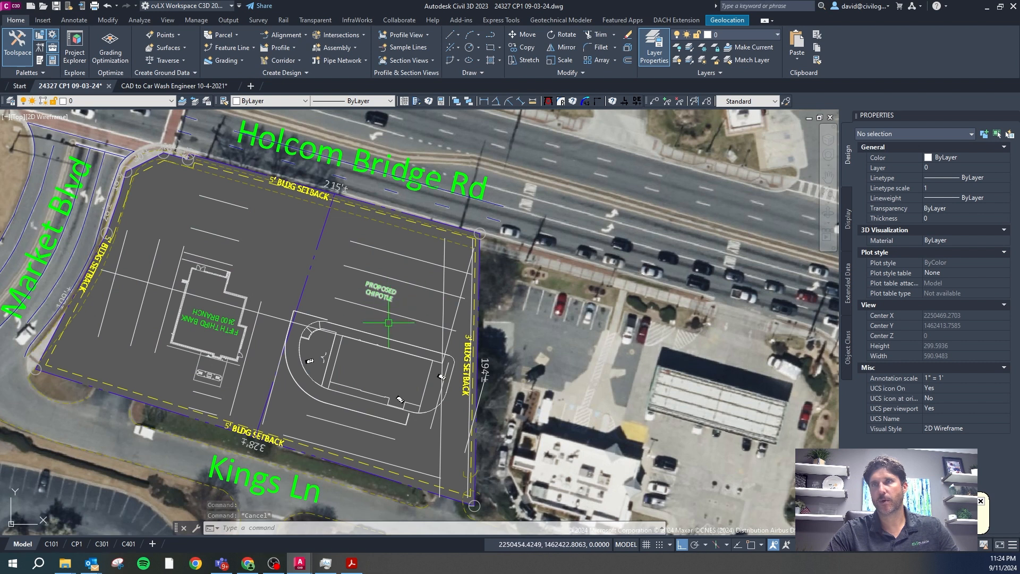
Step: Measure the distance from the 3' building setback to the near-parallel line beside the proposed Chipotle's drive-through with the dst command
scroll(472, 399, "up", 2)
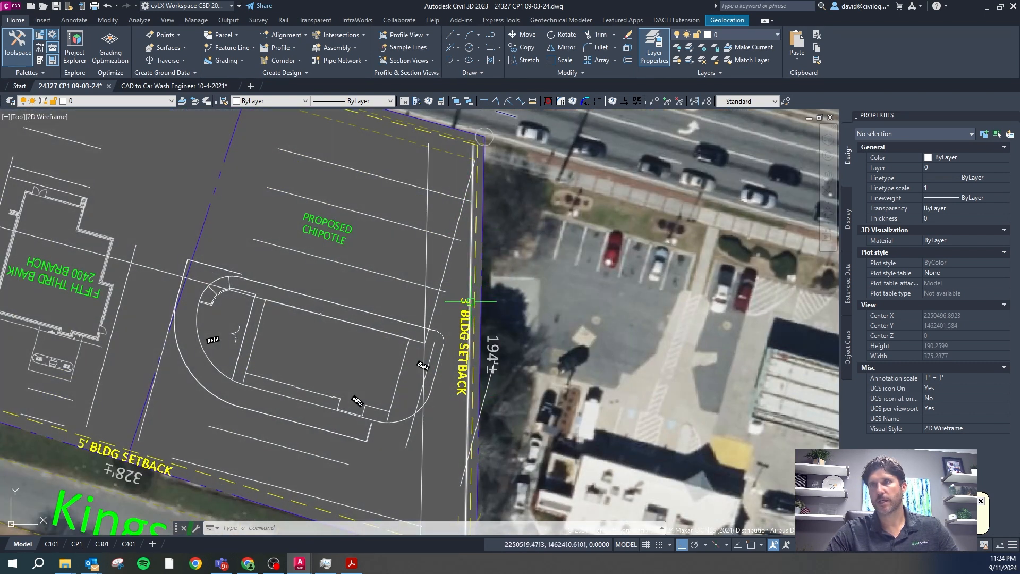
scroll(468, 295, "down", 3)
scroll(467, 335, "up", 3)
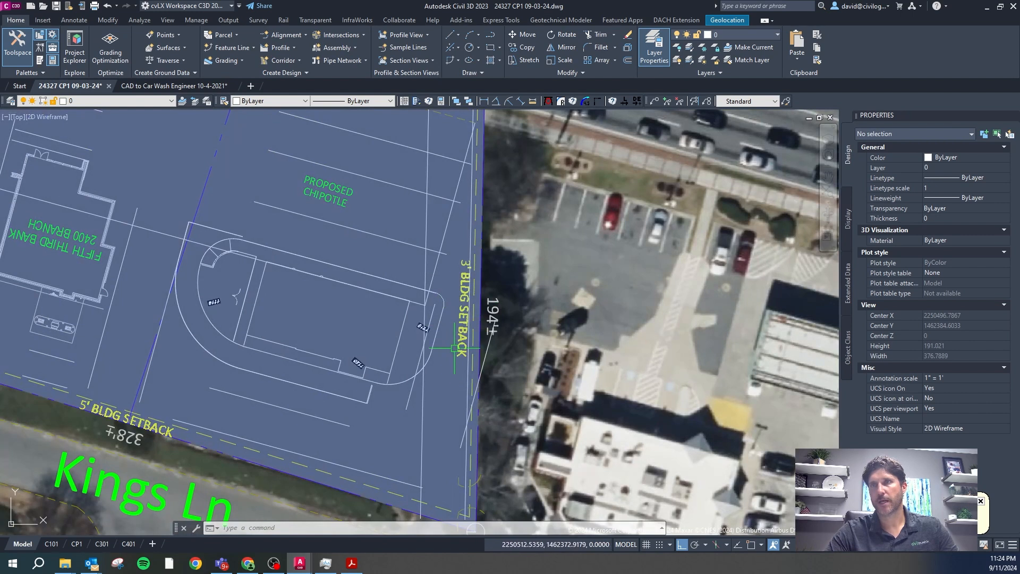
key("Escape")
key("Escape")
type("dst")
key("Return")
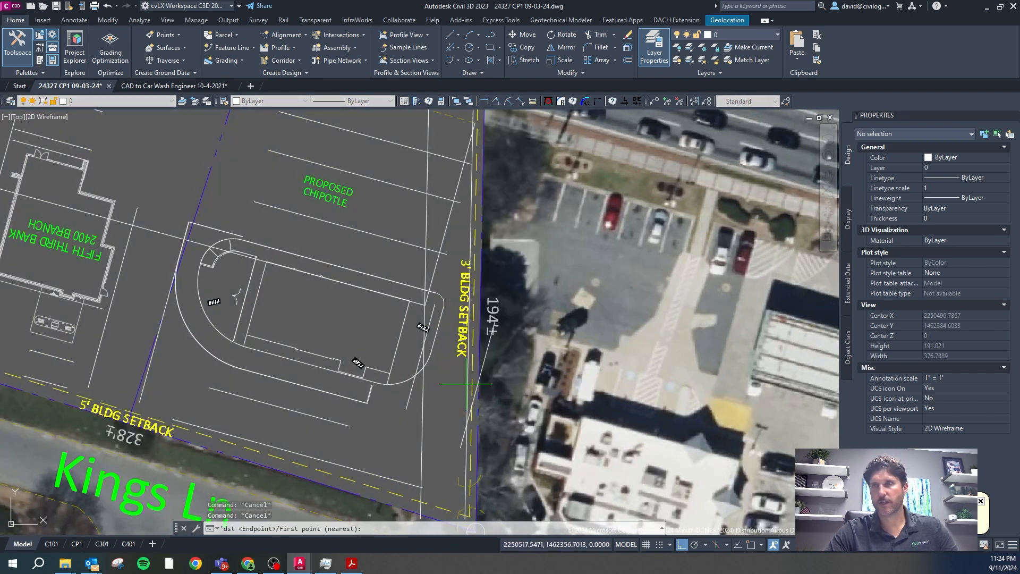
left_click(468, 381)
left_click(425, 380)
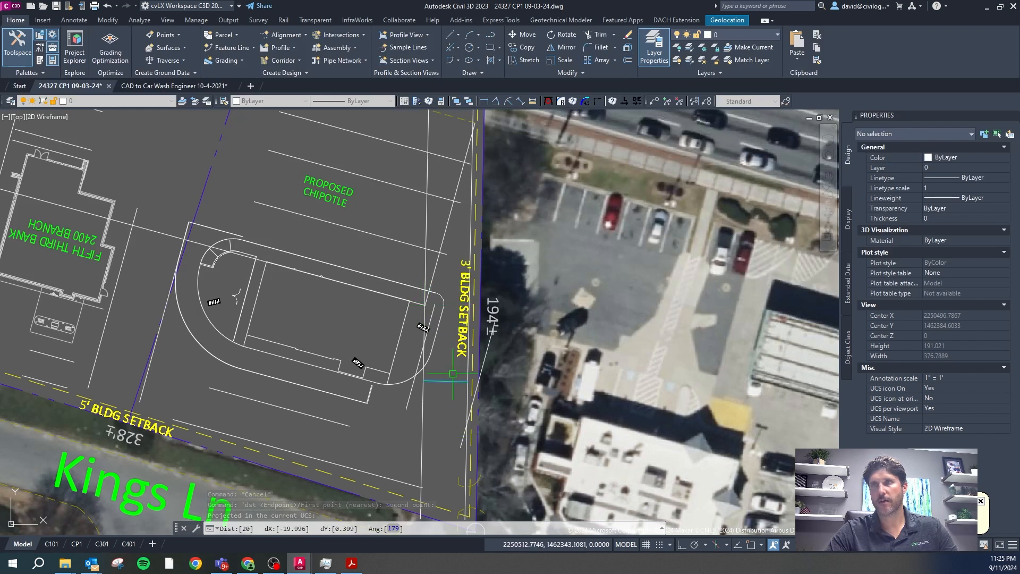
Step: Examine how the proposed Chipotle building, drive-through and parking rows fit on the lot, briefly selecting their group
scroll(448, 291, "down", 5)
scroll(372, 340, "up", 3)
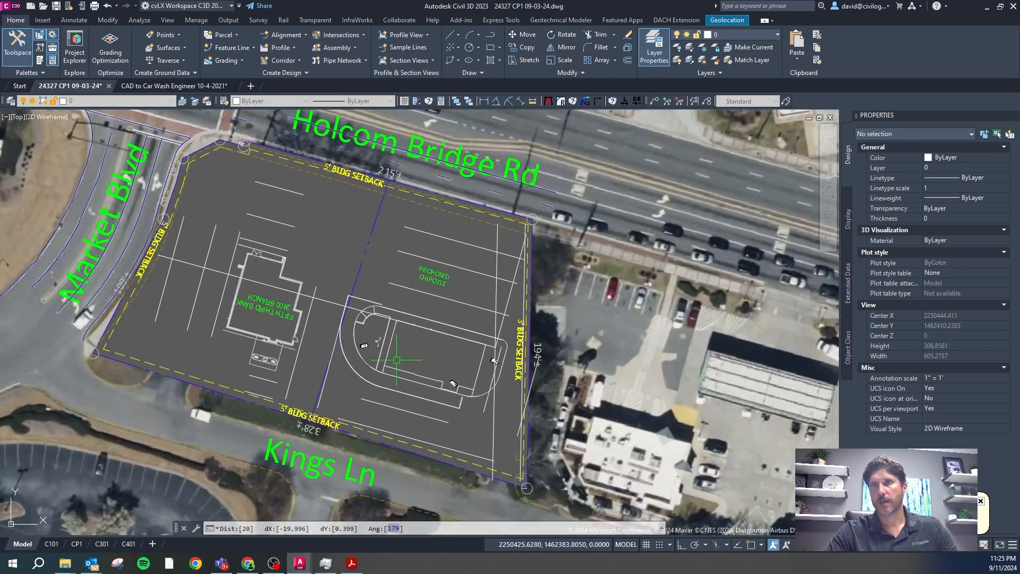
scroll(412, 330, "up", 2)
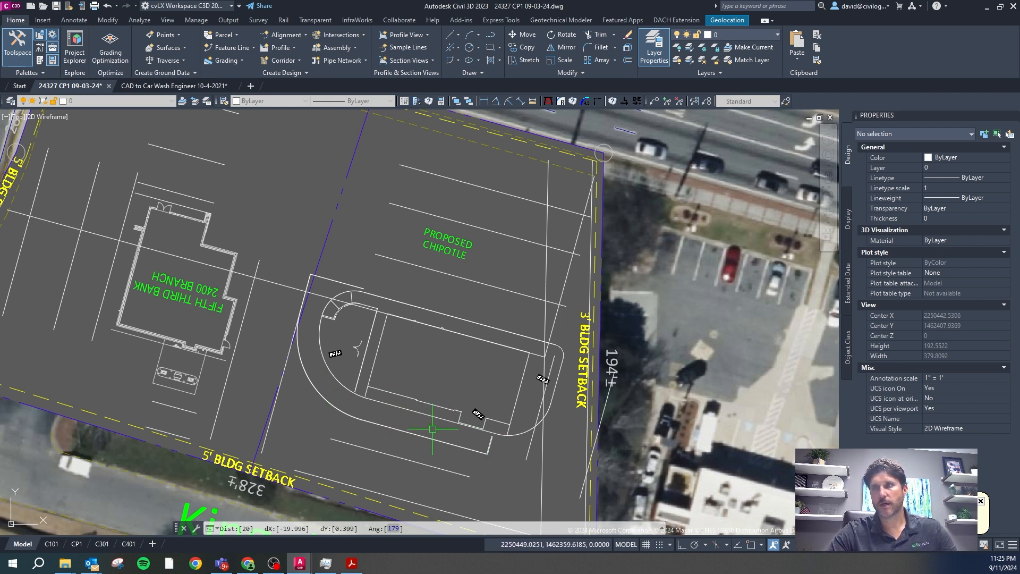
scroll(433, 429, "down", 5)
scroll(421, 407, "up", 5)
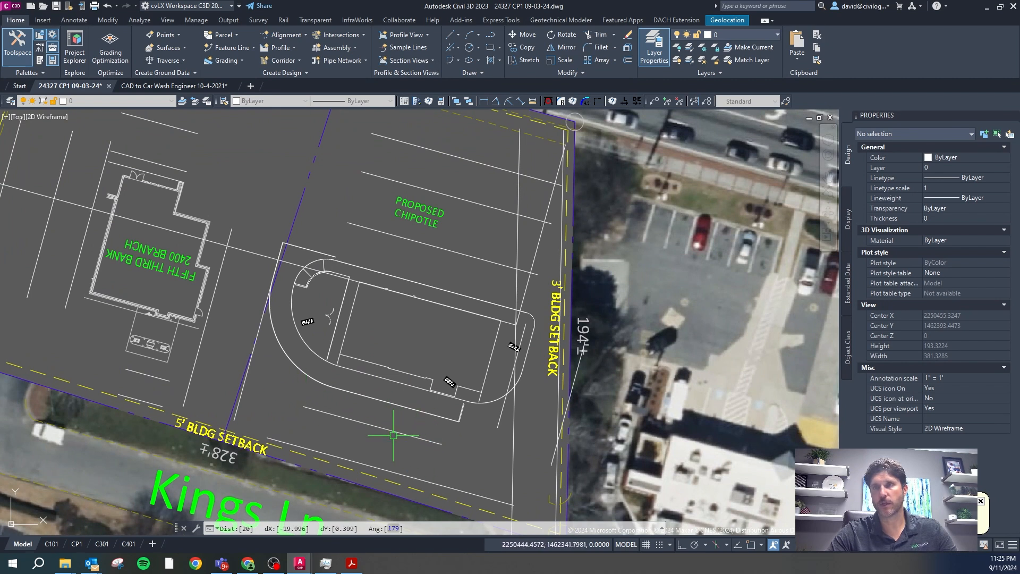
key("Escape")
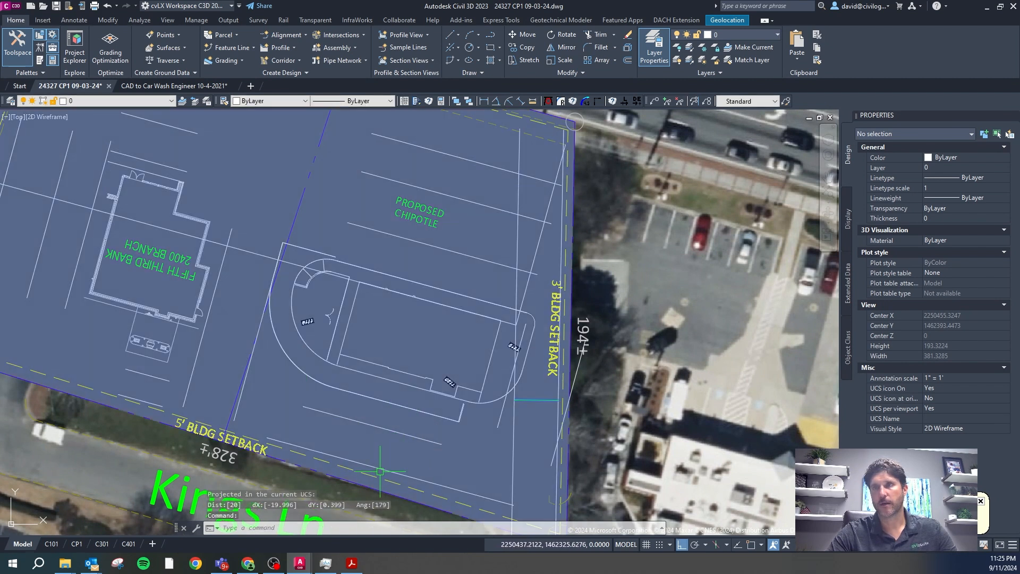
left_click(389, 451)
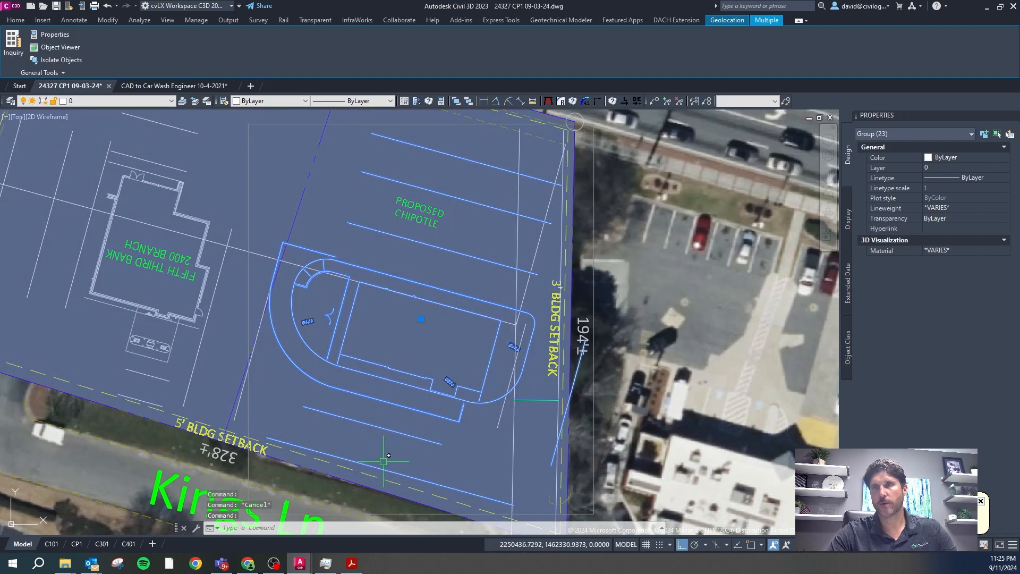
key("Escape")
scroll(423, 399, "down", 2)
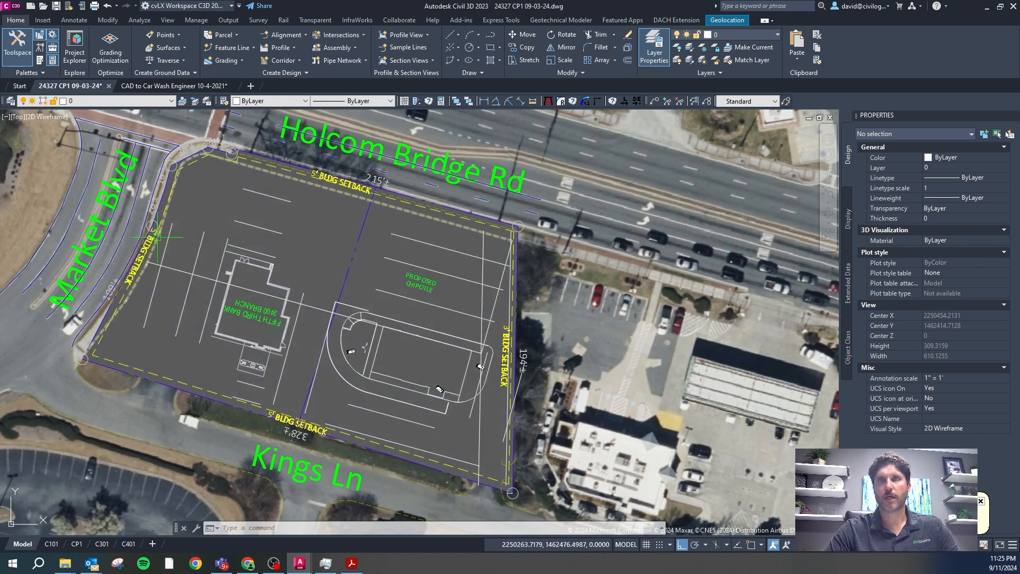
Step: Align the UCS to an angled site layout line so its axes follow the Fifth Third Bank and Chipotle layout
middle_click_drag(159, 227, 187, 243)
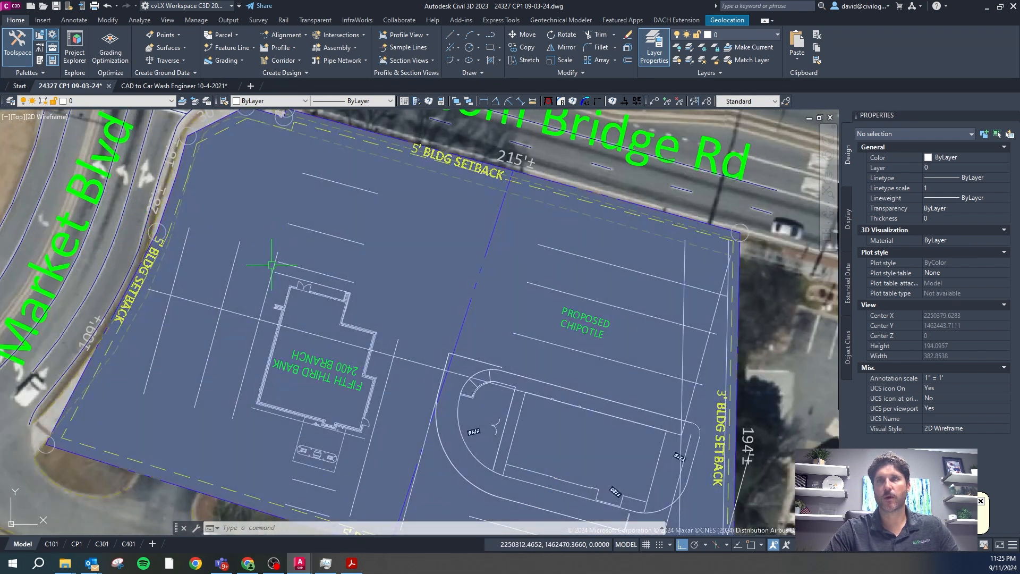
scroll(220, 284, "down", 3)
scroll(221, 284, "up", 3)
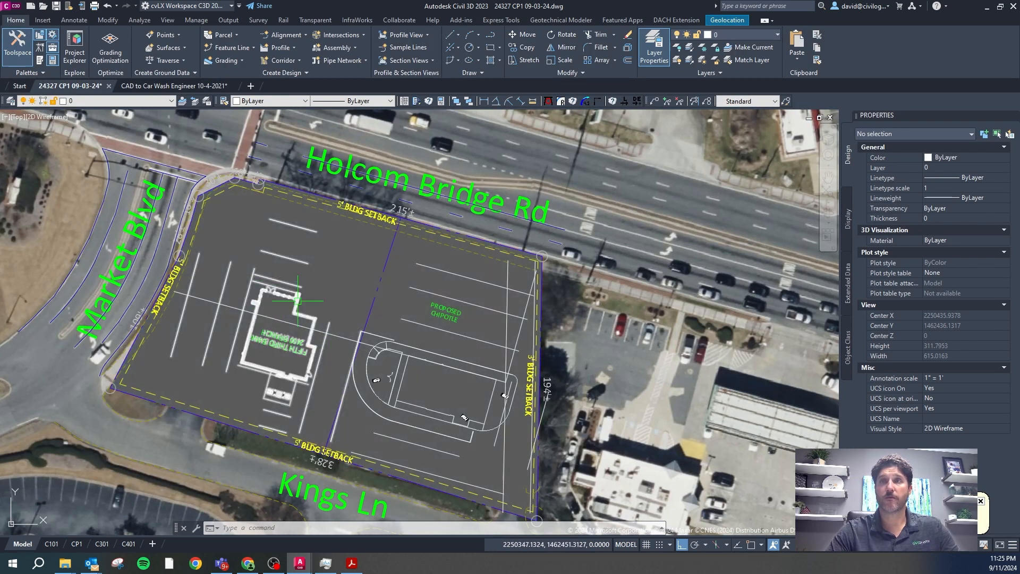
key("Escape")
key("Escape")
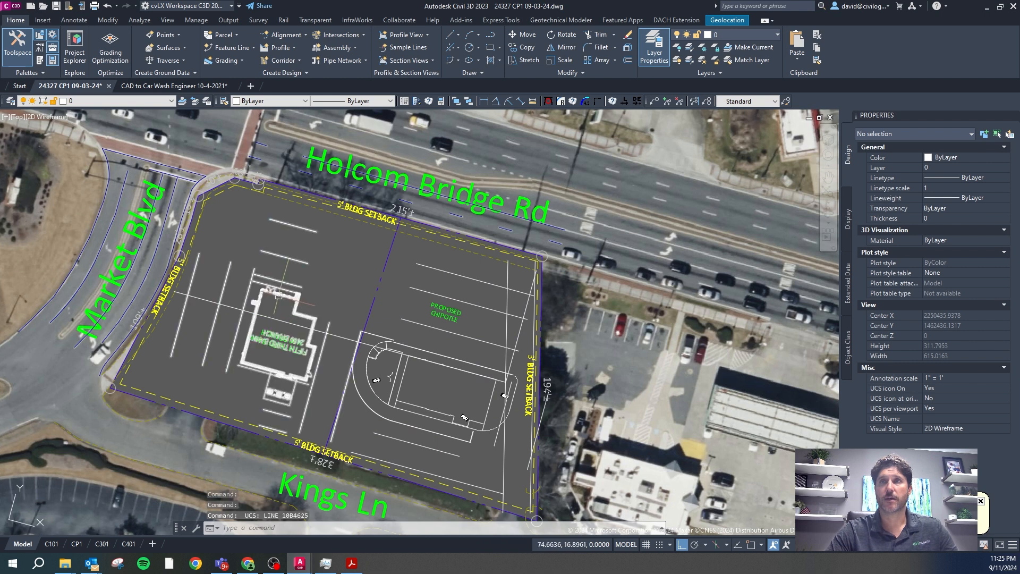
left_click(307, 315)
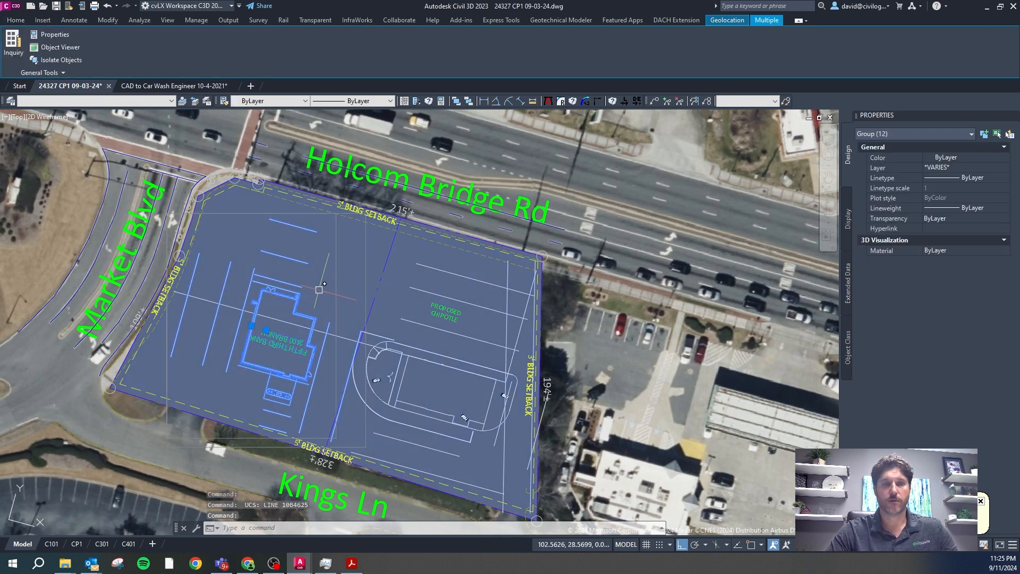
type("m")
key("Return")
left_click(347, 277)
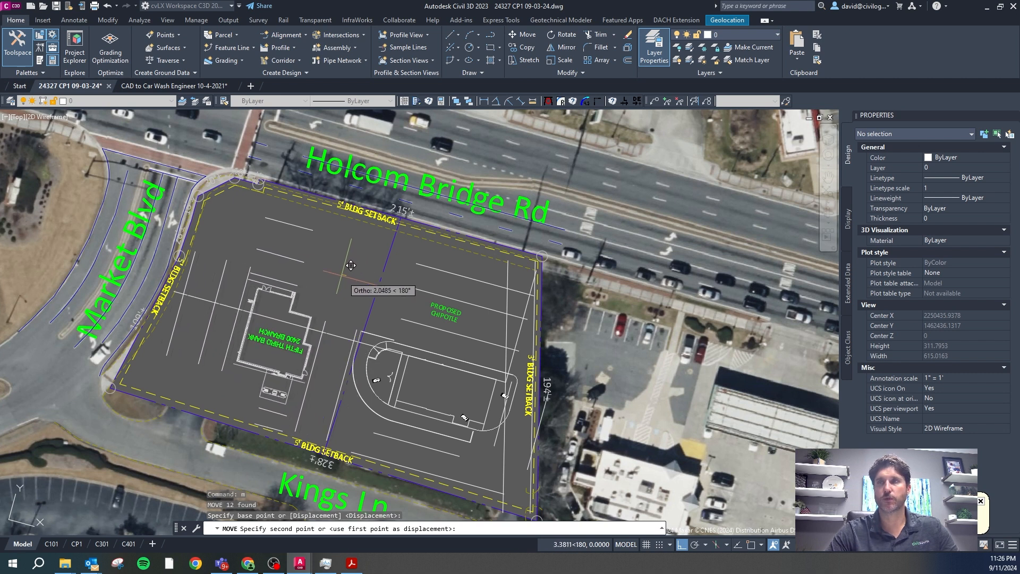
key("Escape")
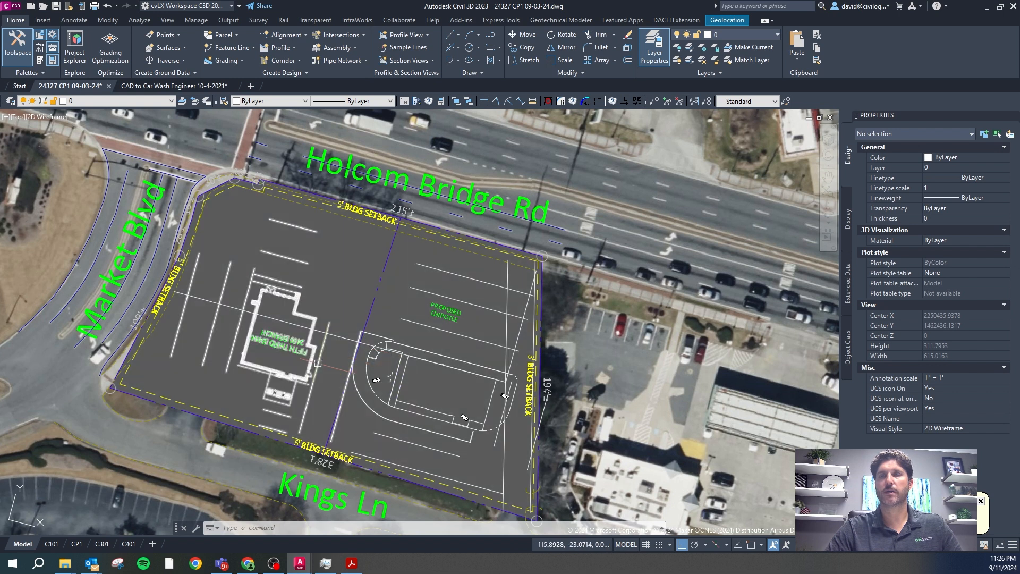
left_click(359, 297)
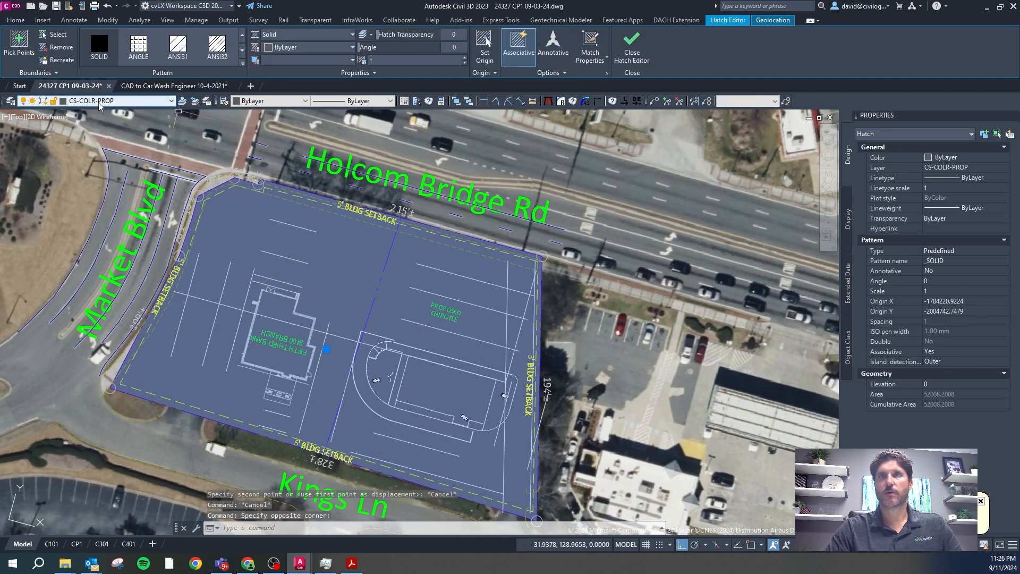
key("Escape")
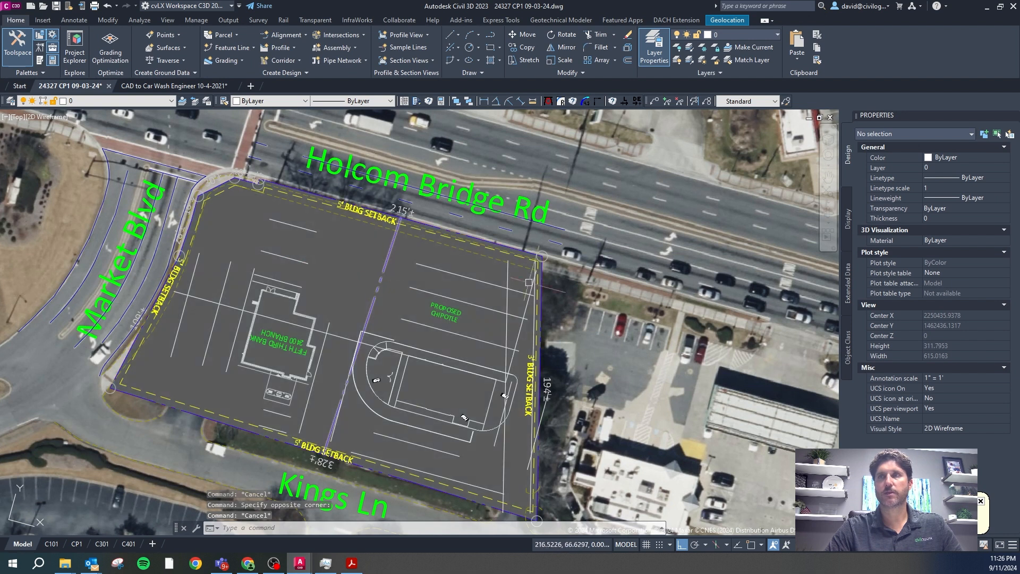
Step: Switch the drawing's layer display with the cs command, first to PSite and again to Site
key("Escape")
type("cs")
key("Return")
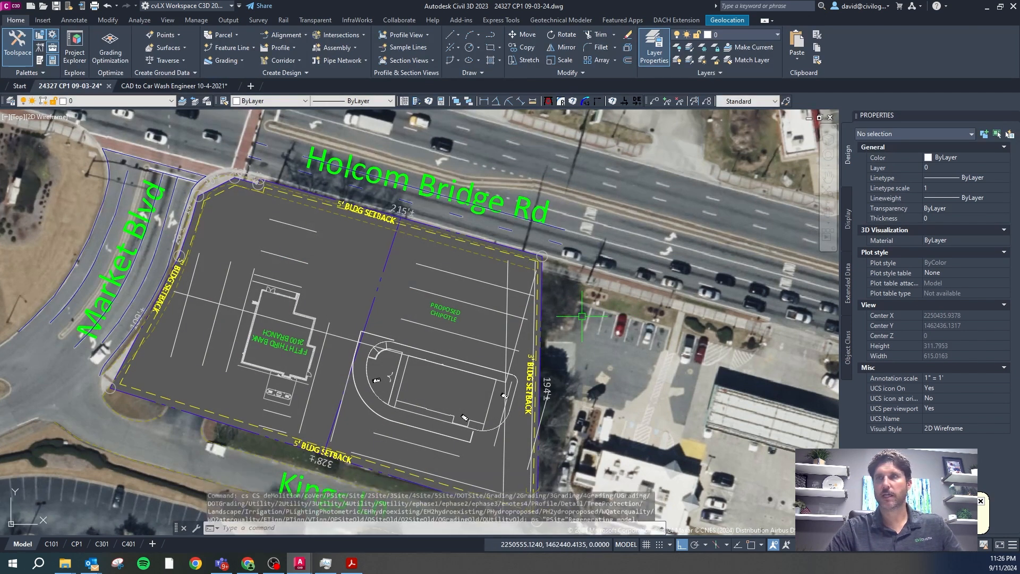
key("Escape")
key("Escape")
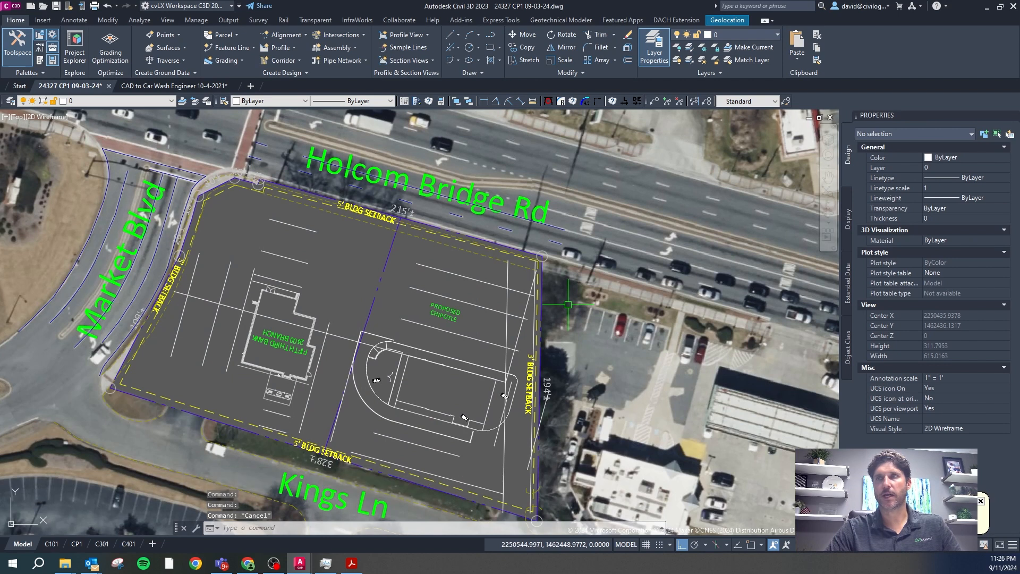
key("Return")
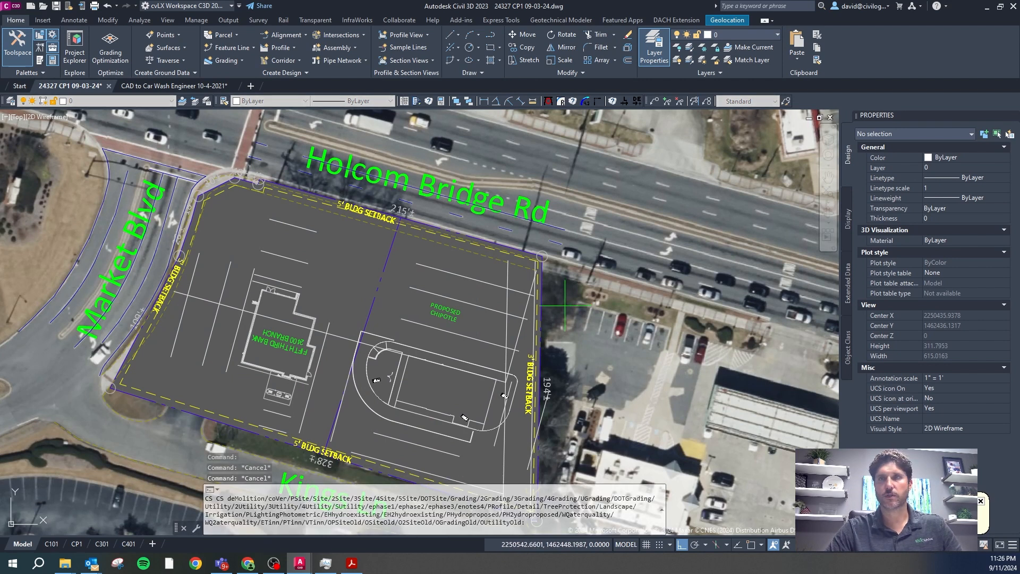
type("s")
key("Return")
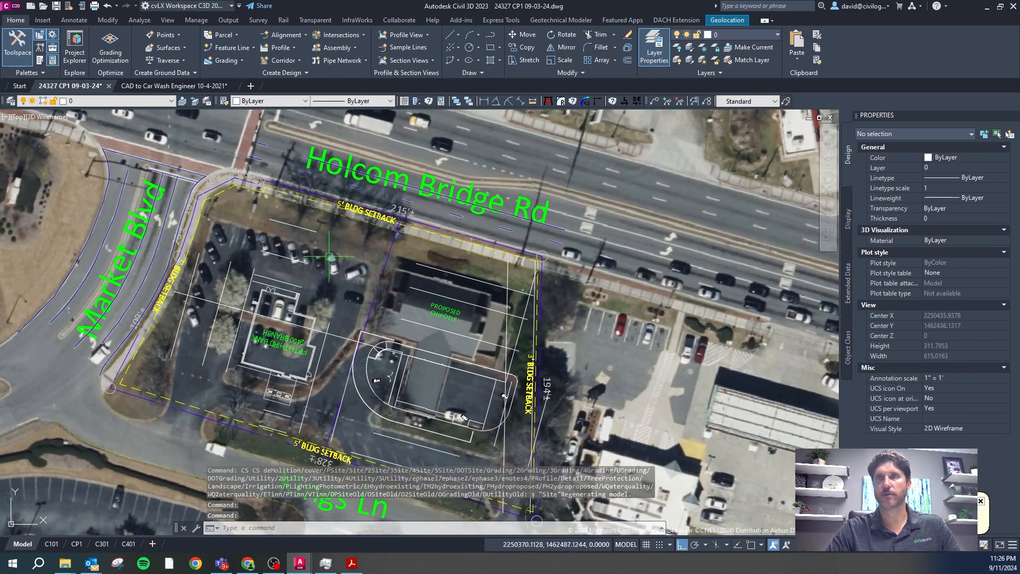
Step: Apply the PSite layer display with cs and put the solid parcel hatch on the CS-SITE-HTCH layer
type("cs")
key("Return")
type("ps")
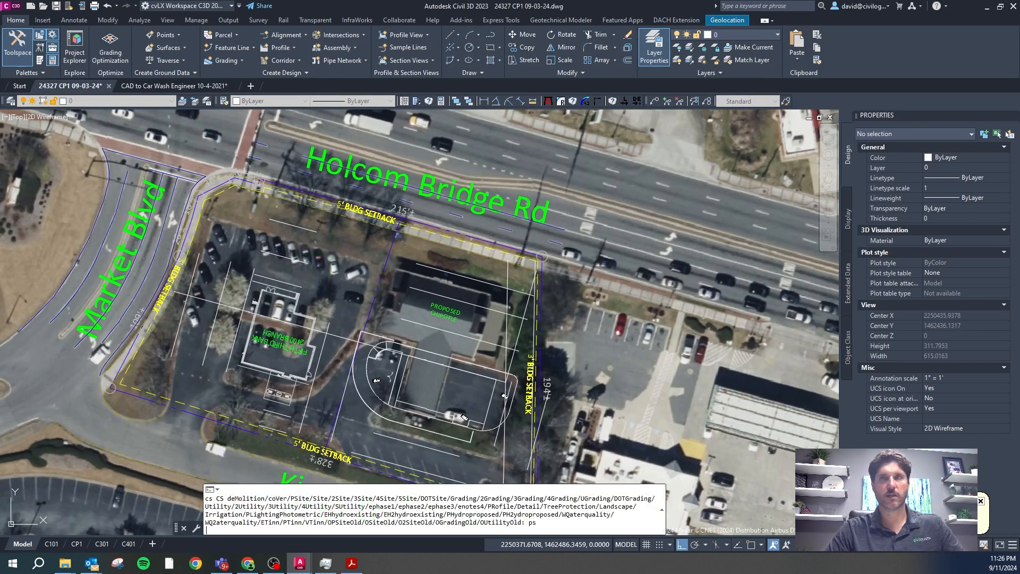
key("Return")
left_click(335, 245)
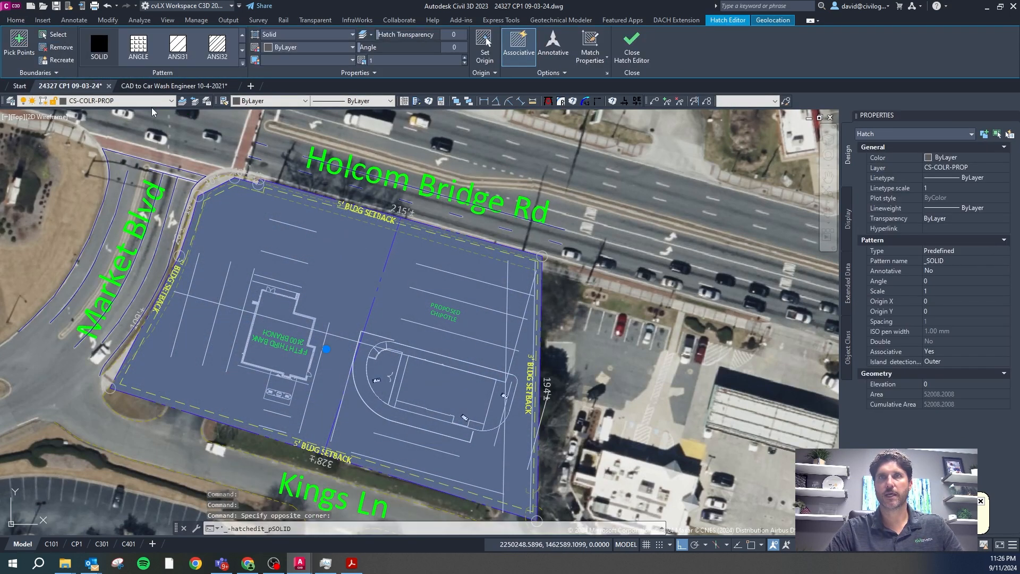
left_click(153, 101)
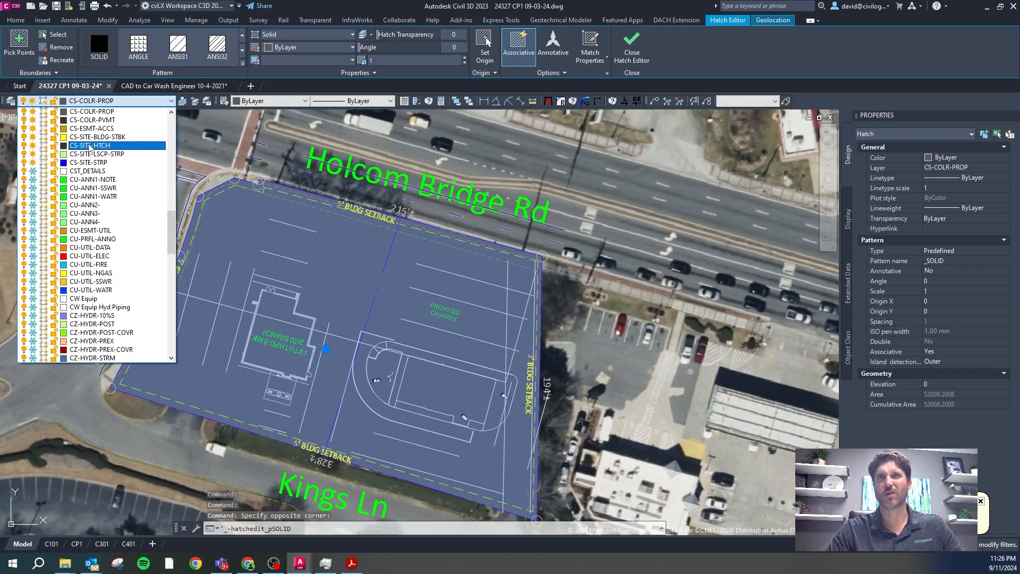
left_click(91, 146)
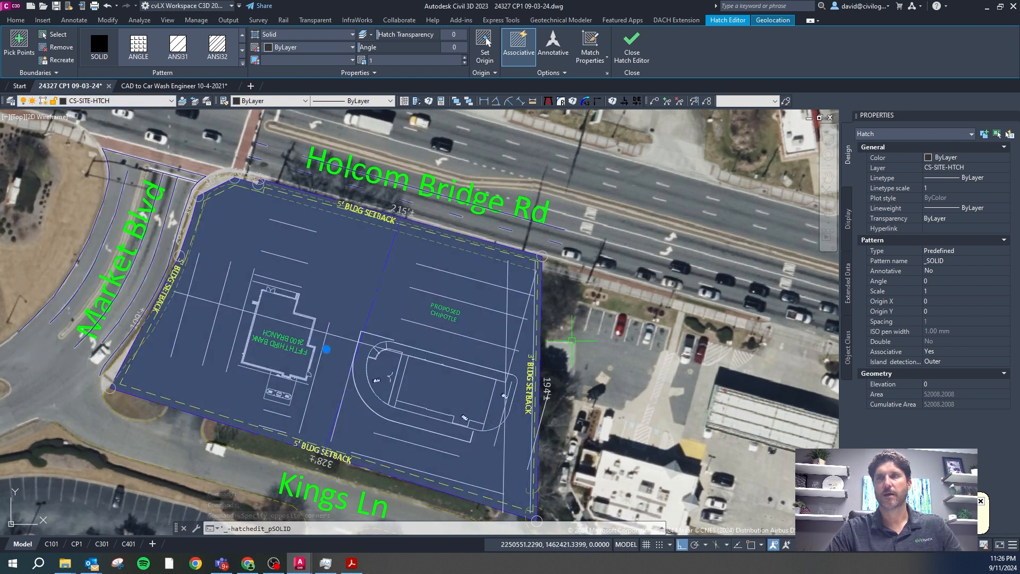
Step: Clear the hatch selection and apply the Site layer display with the cs command
key("Escape")
type("cs")
key("Return")
type("s")
key("Return")
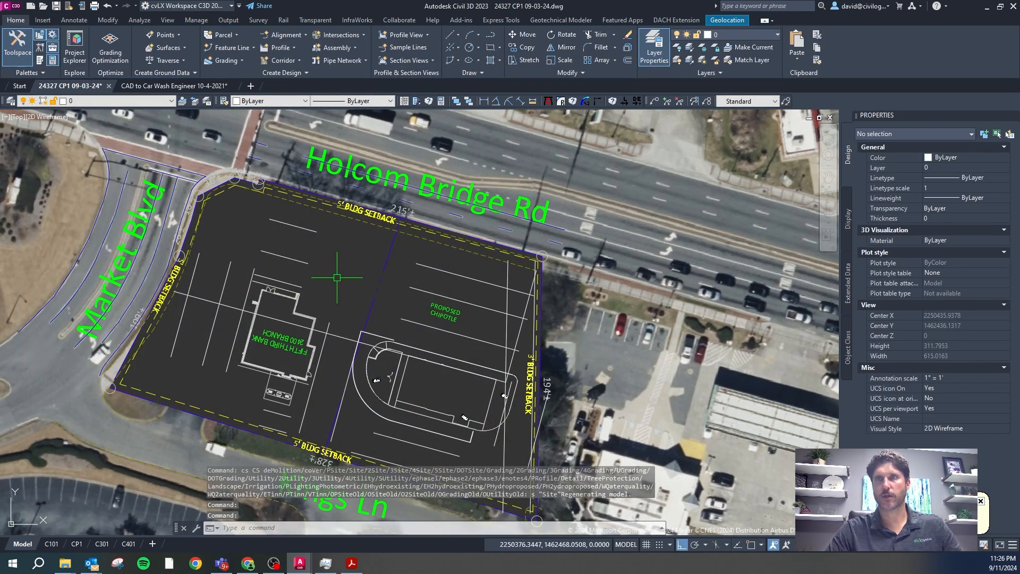
Step: Put the solid parcel hatch back on the CS-COLR-PROP layer and dismiss the resulting message
left_click(364, 319)
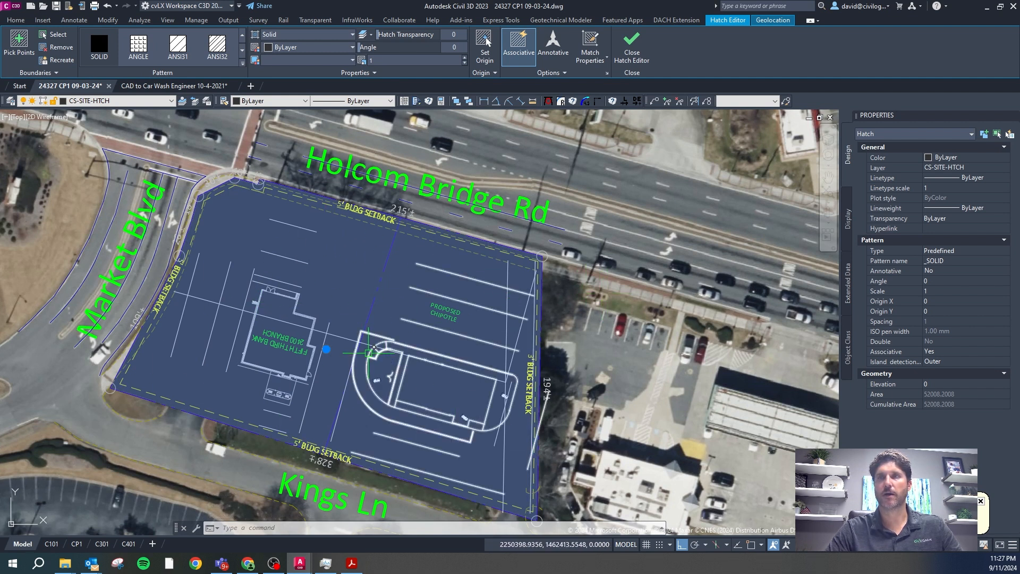
key("Escape")
left_click(353, 262)
left_click(141, 102)
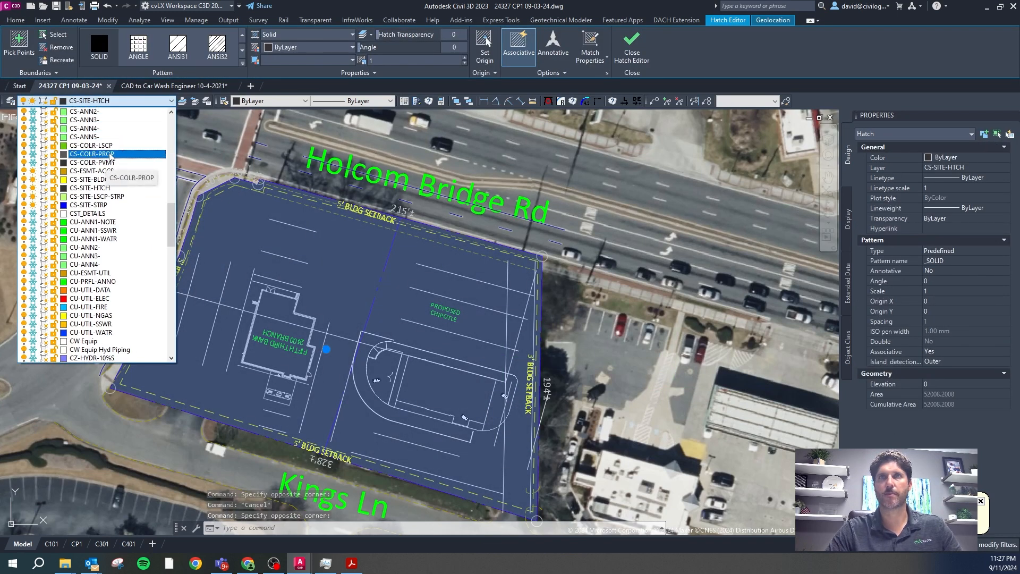
left_click(101, 154)
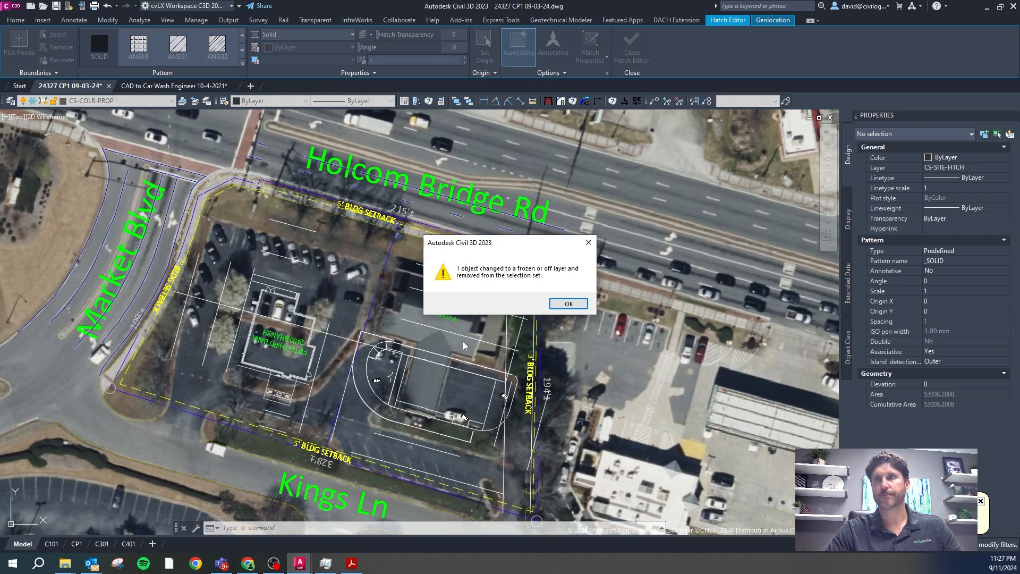
left_click(568, 304)
Step: Rotate the Fifth Third Bank layout group by 270° about a point inside the building
scroll(277, 311, "up", 2)
left_click(277, 311)
key("Return")
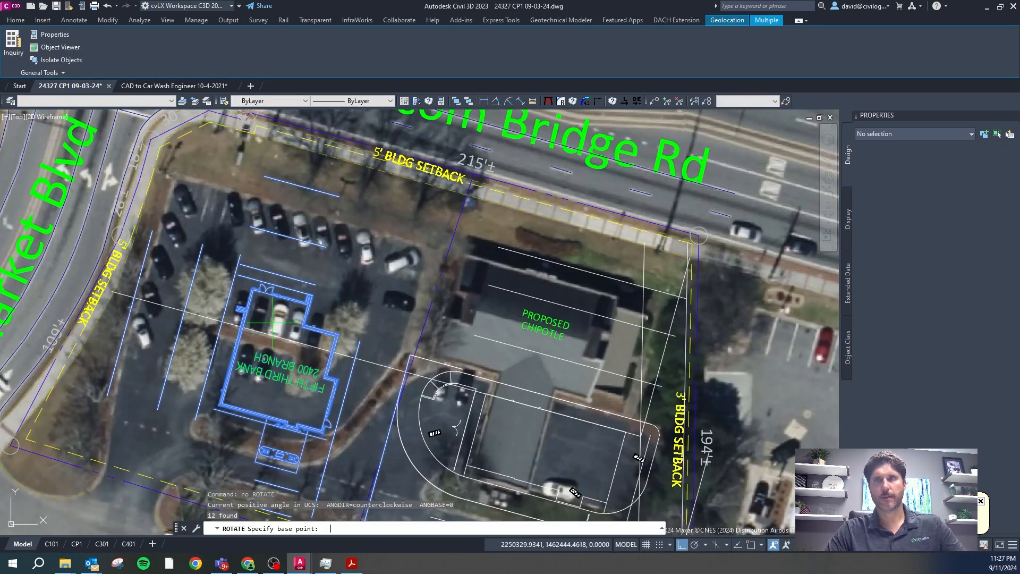
left_click(282, 305)
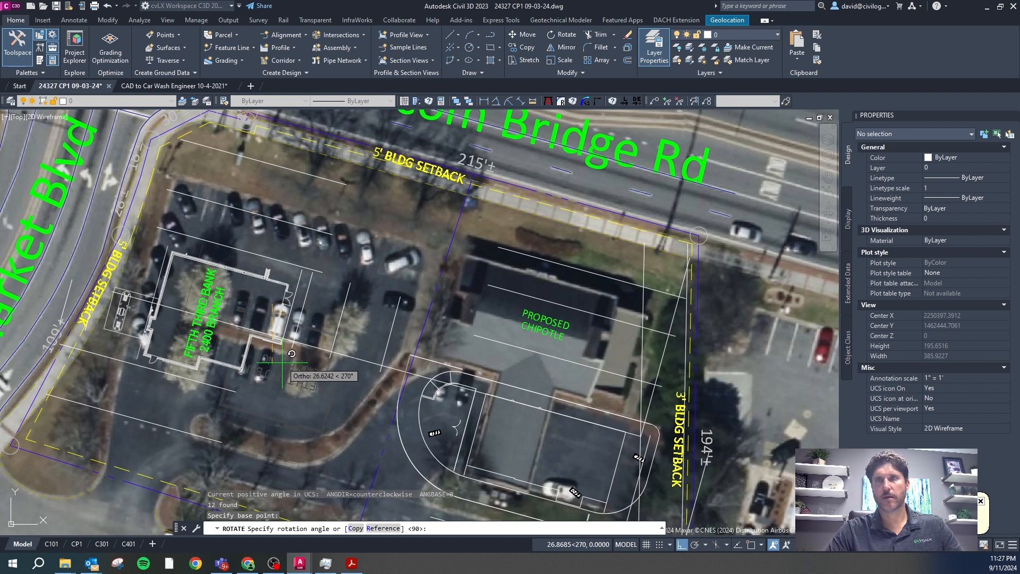
key("Escape")
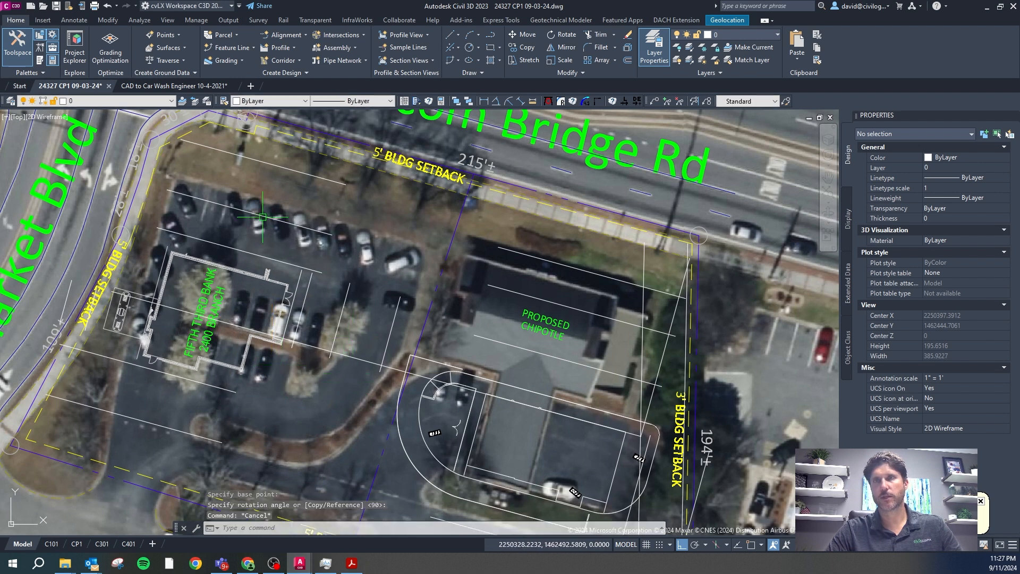
Step: Move the rotated Fifth Third Bank layout about 30 feet straight down toward Kings Ln with ortho on
left_click(271, 263)
type("m")
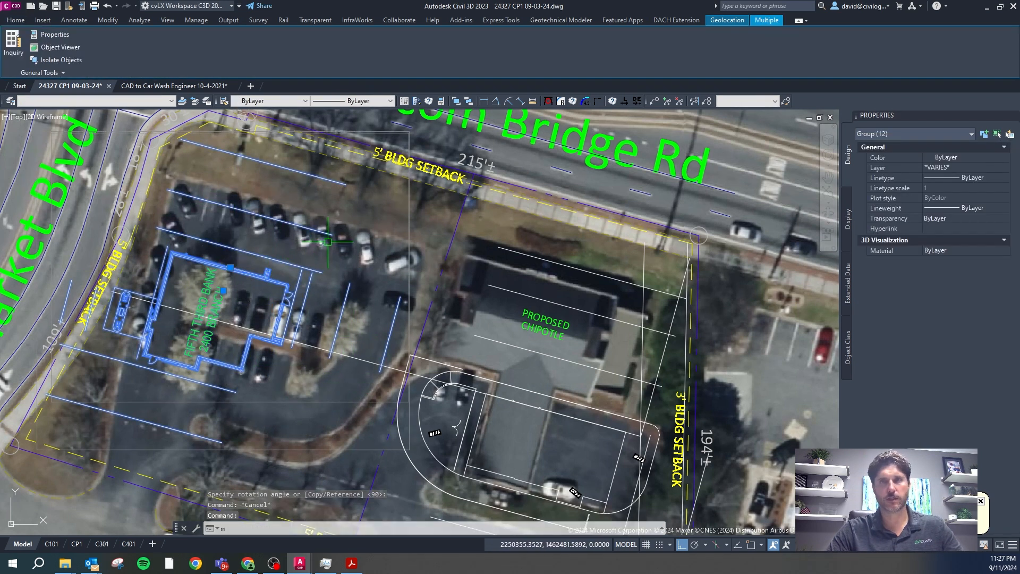
key("Return")
left_click(328, 241)
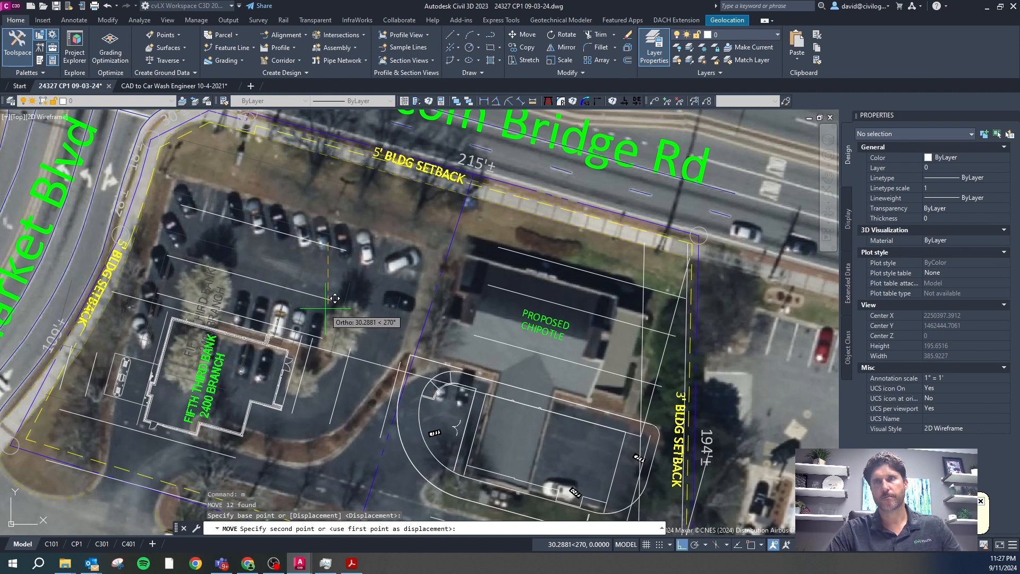
left_click(325, 308)
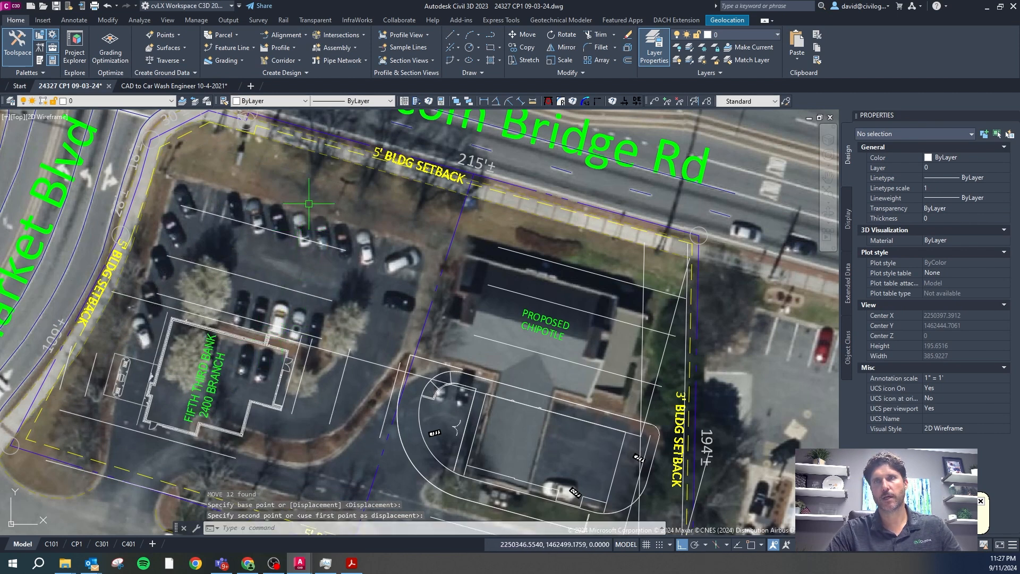
scroll(356, 212, "down", 4)
scroll(382, 341, "up", 4)
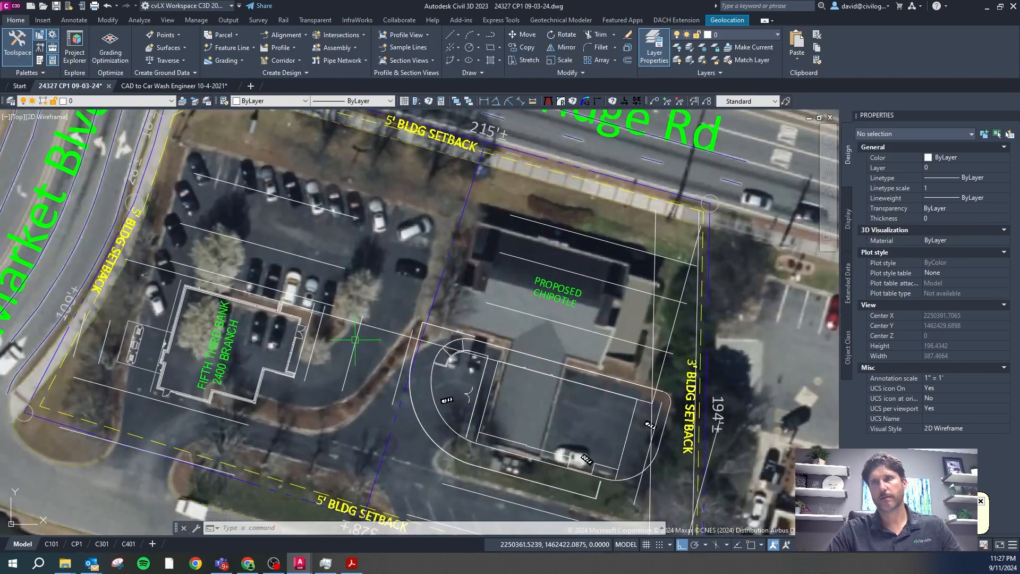
Step: Abandon another rotation of the Fifth Third Bank layout and undo its last move and rotation
left_click(410, 345)
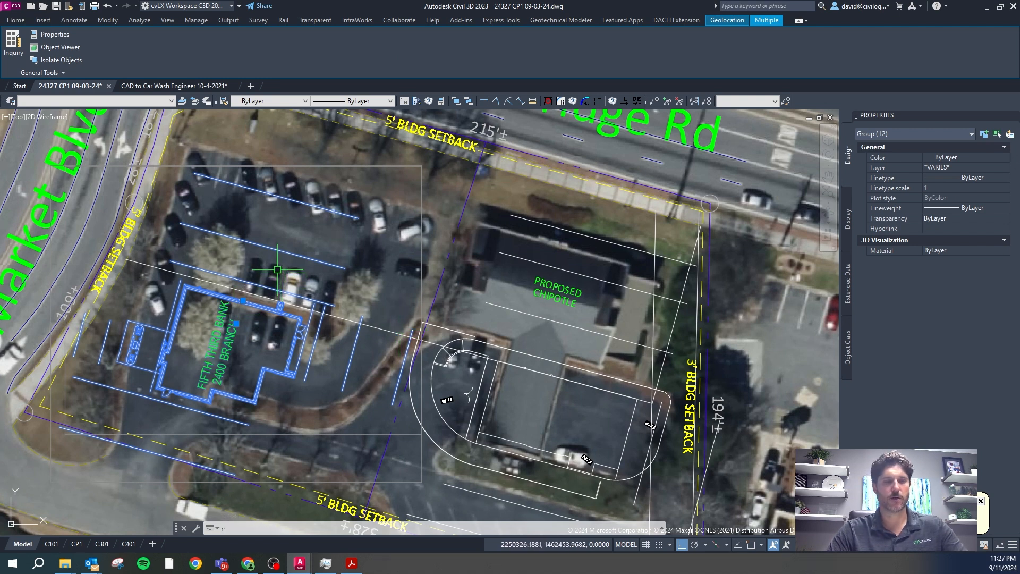
type("ro")
key("BackSpace")
key("BackSpace")
left_click(108, 5)
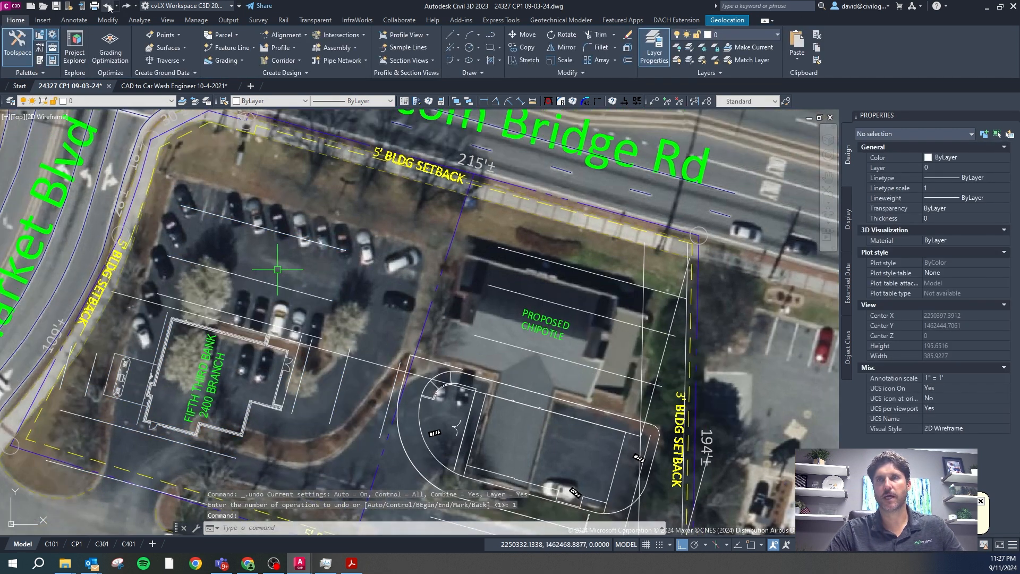
left_click(109, 5)
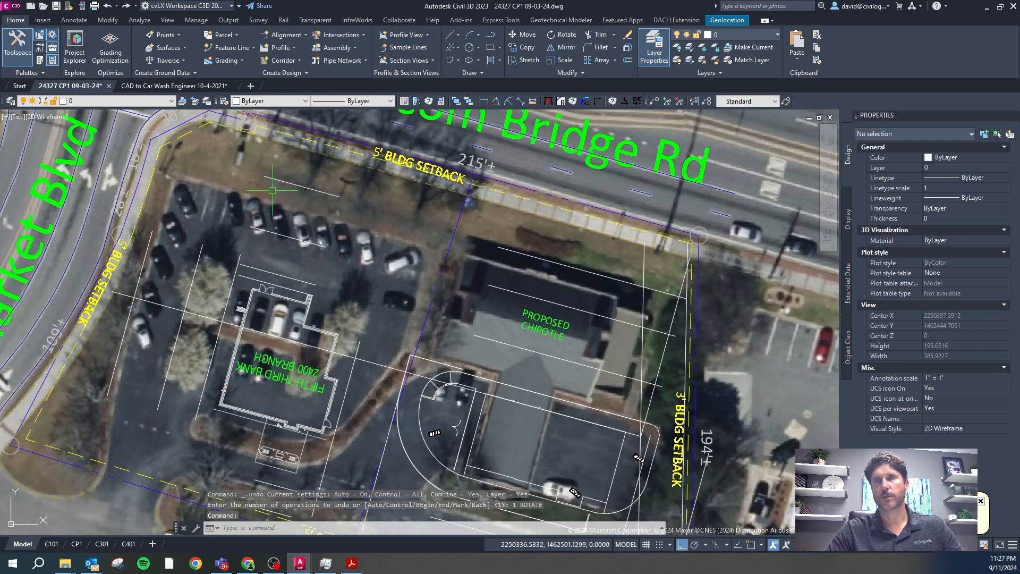
Step: Copy the single straight arrow block from the SITE symbols to beside the Chipotle drive-through near the 3' building setback, with ortho off
scroll(195, 172, "down", 2)
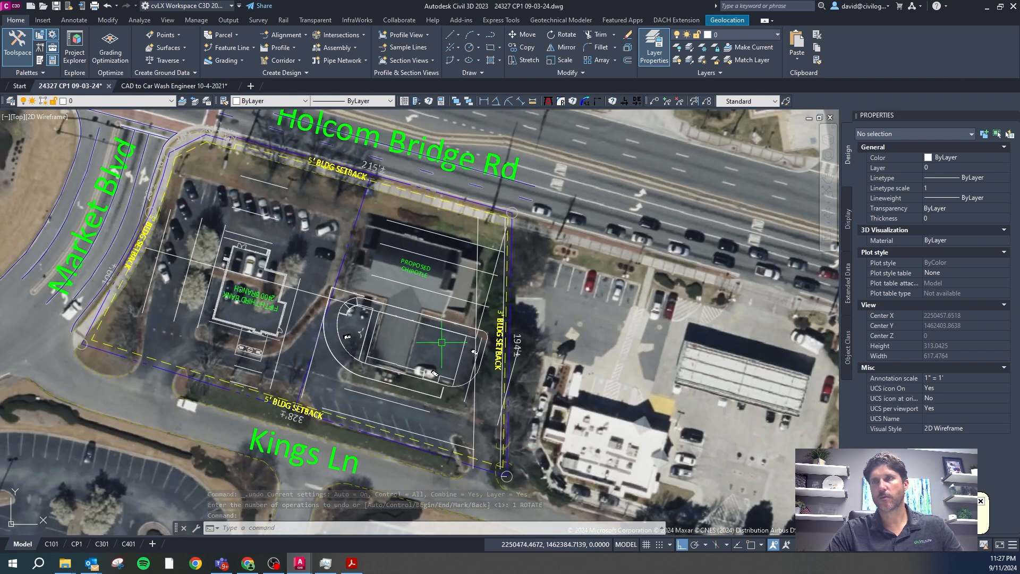
scroll(448, 367, "down", 2)
scroll(425, 357, "down", 4)
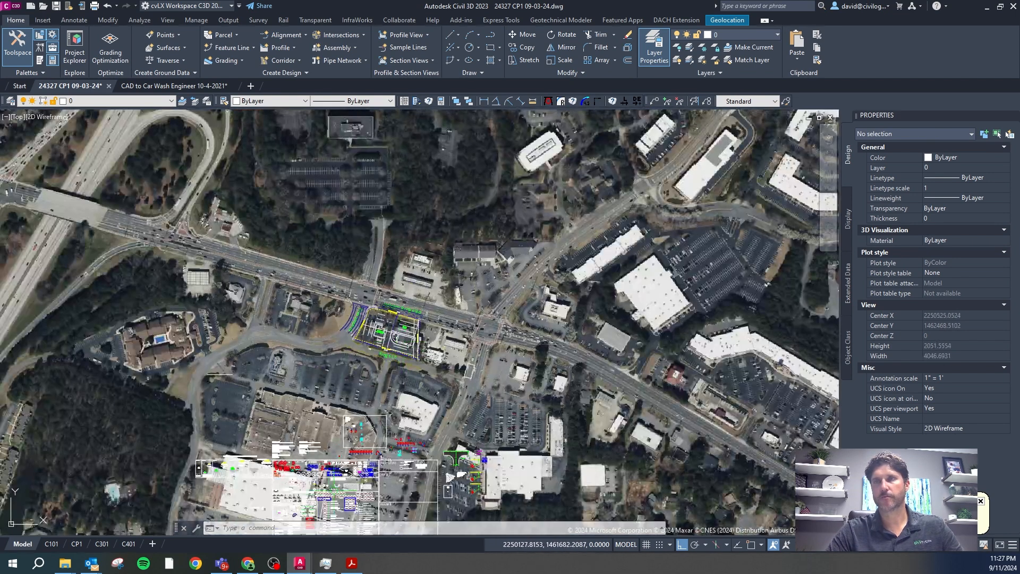
scroll(349, 476, "up", 6)
key("Escape")
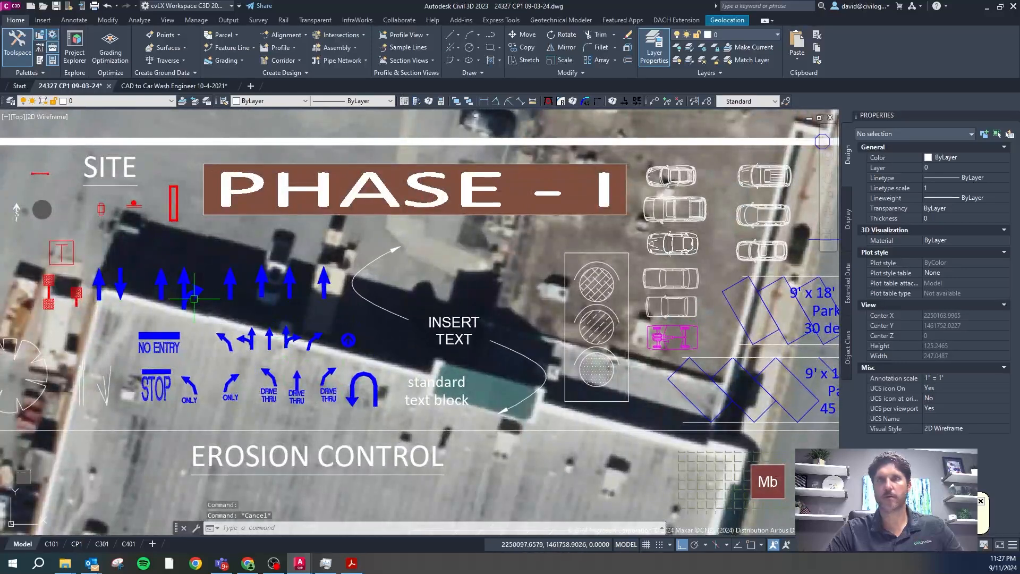
left_click(156, 297)
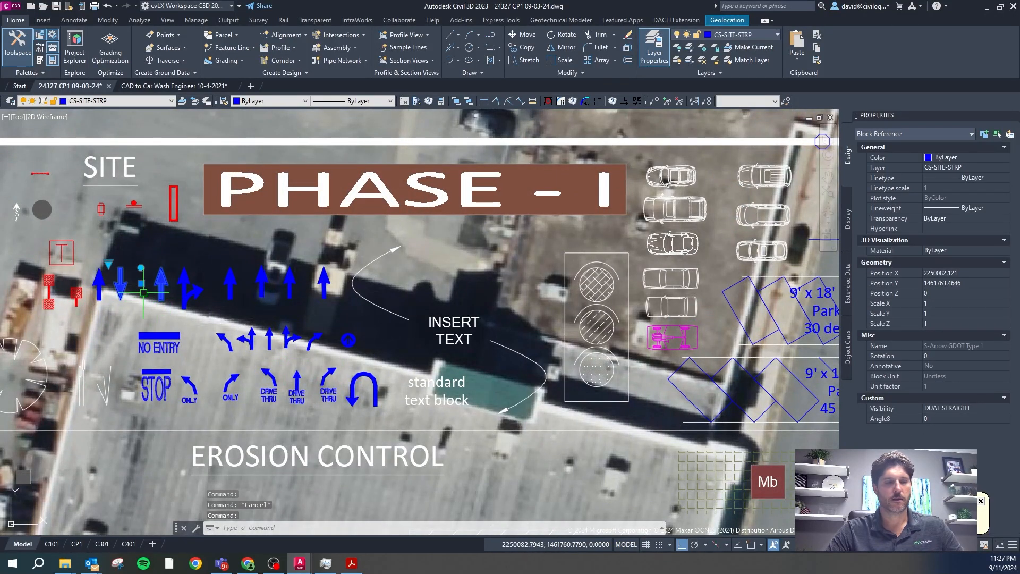
left_click(100, 295)
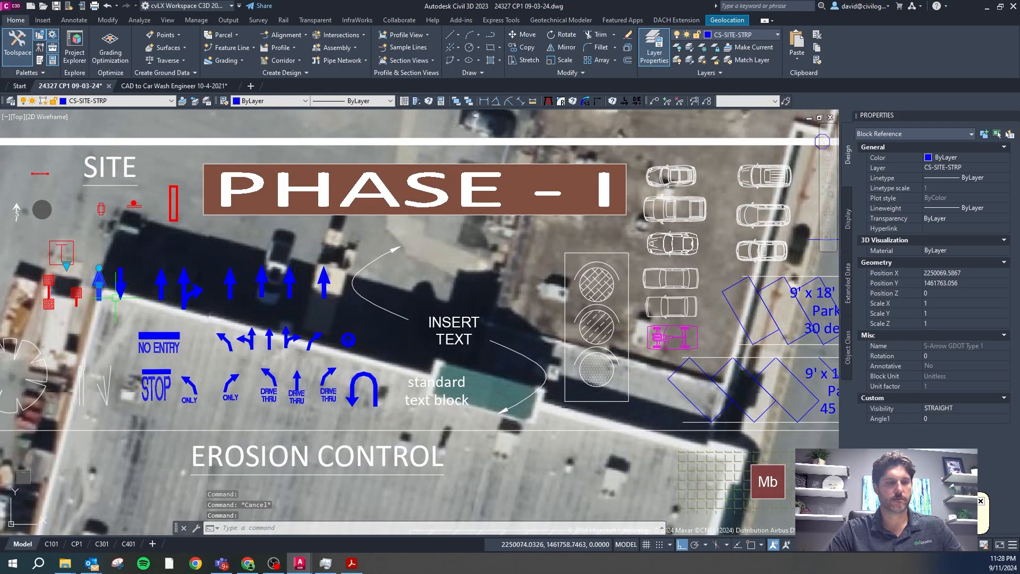
type("co")
key("space")
left_click(112, 300)
key("F8")
scroll(223, 353, "down", 10)
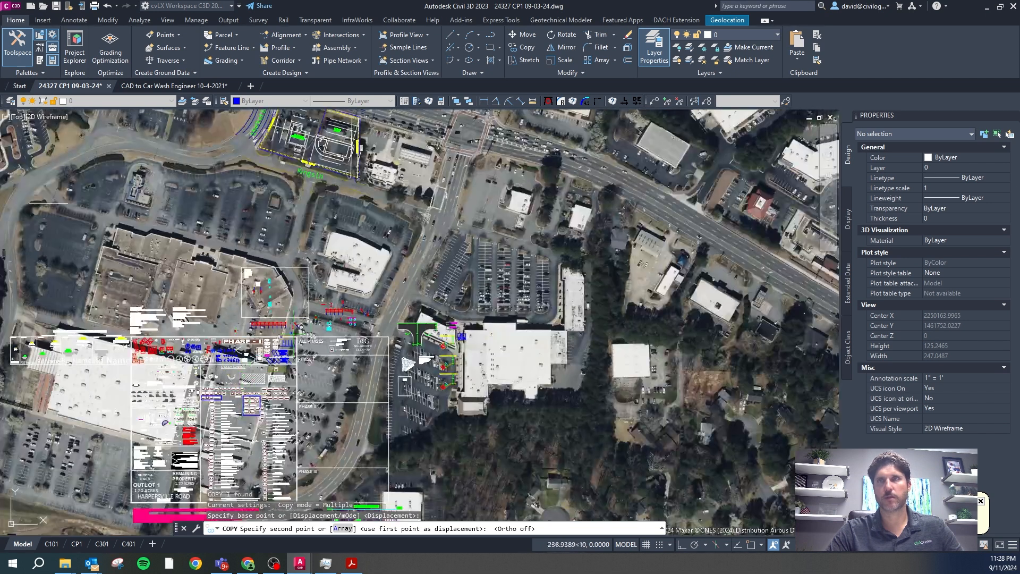
scroll(354, 146, "up", 2)
left_click(359, 161)
key("Escape")
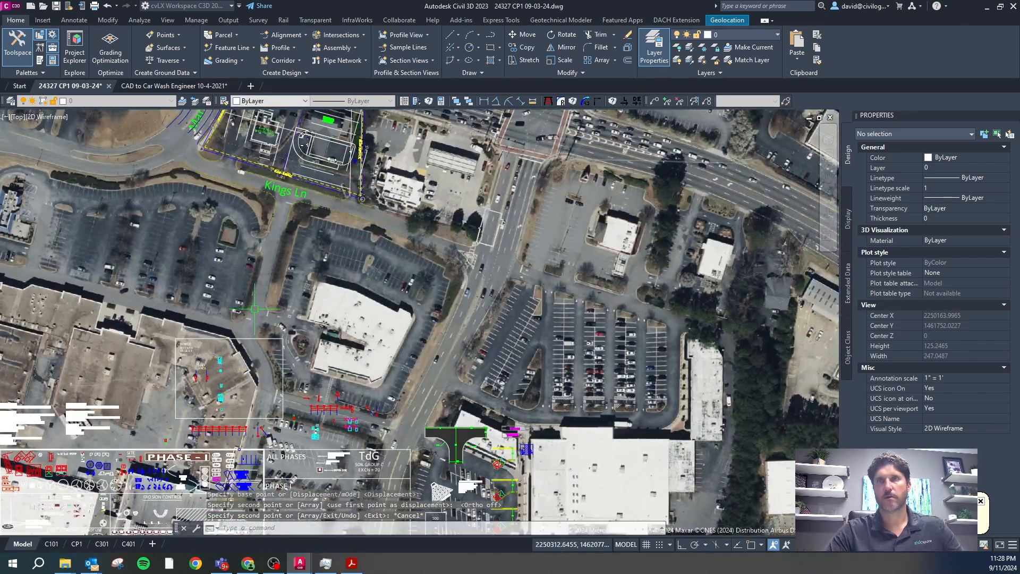
Step: Copy the dual straight arrow block from the SITE symbols into the aisle between the Fifth Third Bank and the Chipotle drive-through
scroll(119, 478, "up", 6)
left_click(196, 454)
type("co")
key("space")
left_click(220, 439)
scroll(223, 442, "down", 6)
scroll(393, 199, "up", 6)
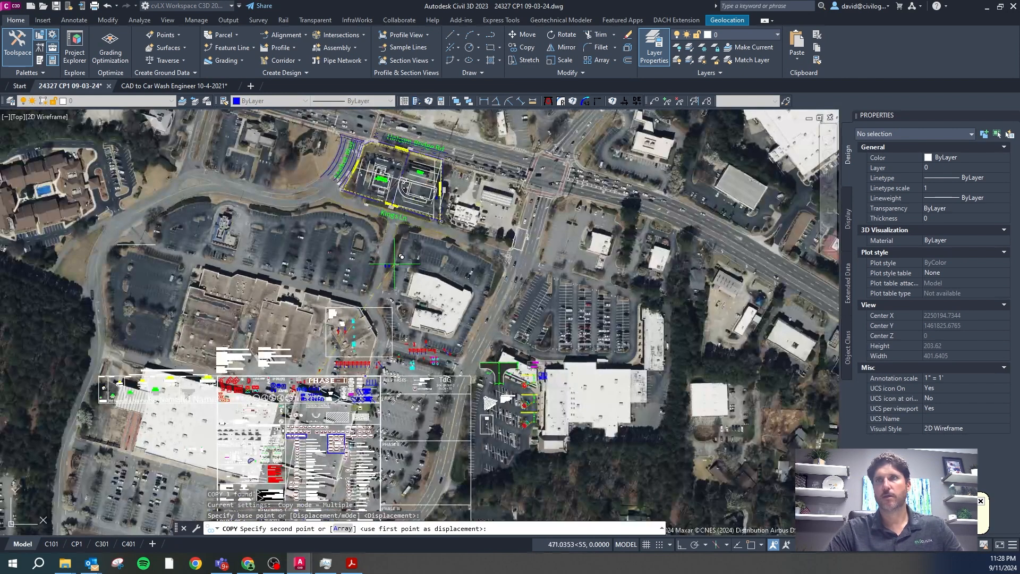
left_click(326, 298)
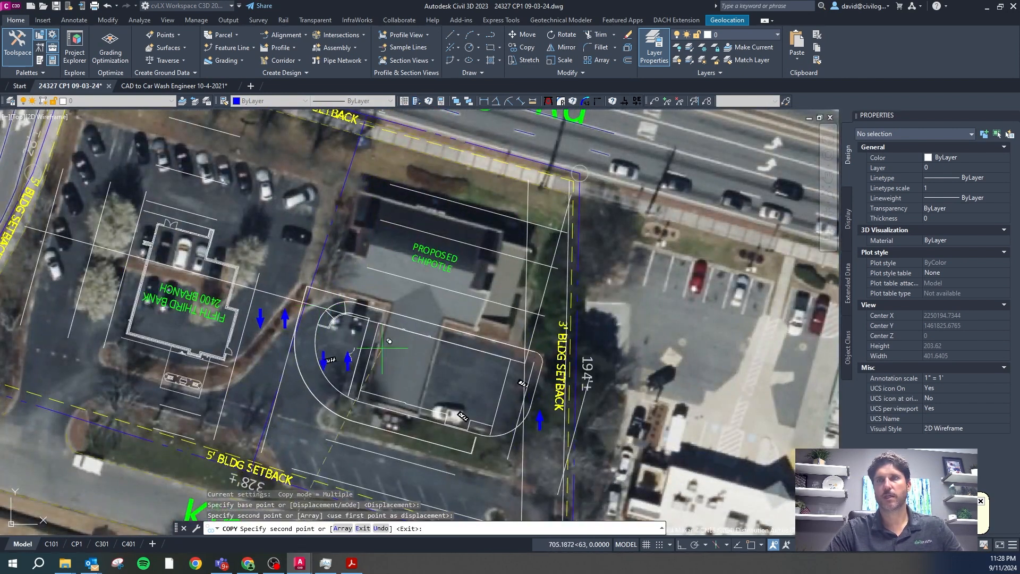
key("Escape")
Step: Clear any active command and open the CP1 layout sheet to show the preliminary site plan
scroll(199, 297, "down", 4)
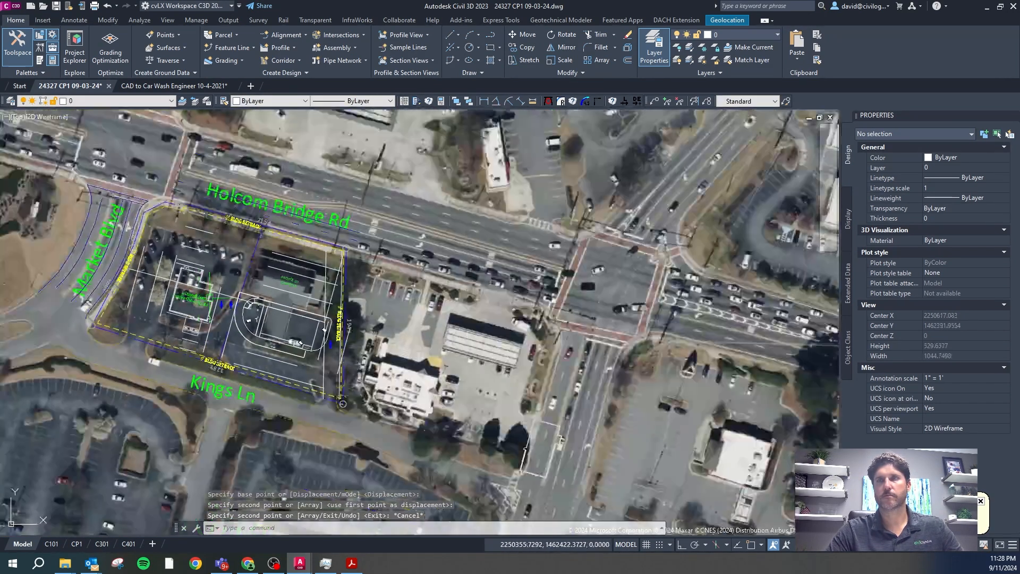
scroll(170, 291, "up", 2)
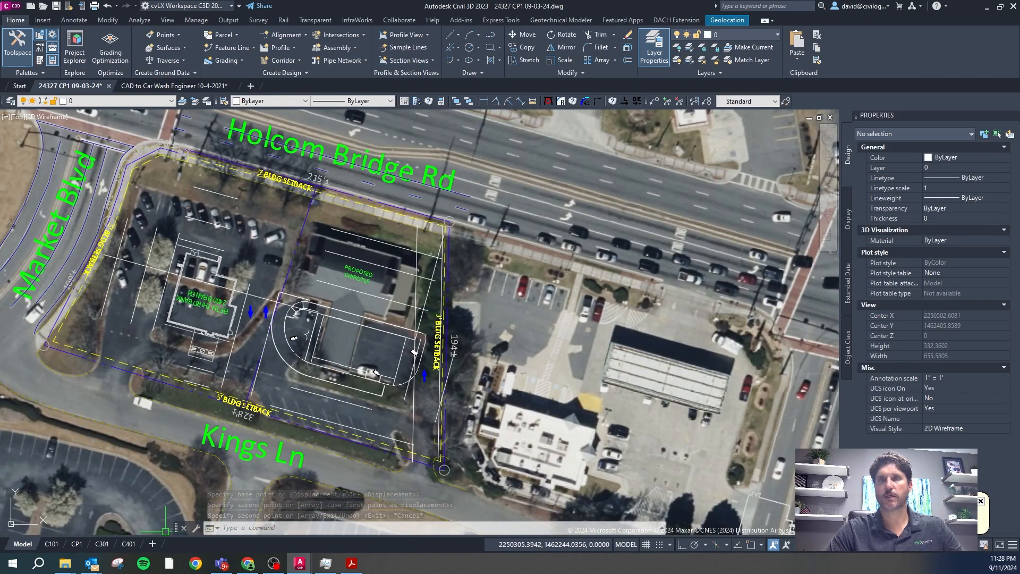
key("Escape")
key("Escape")
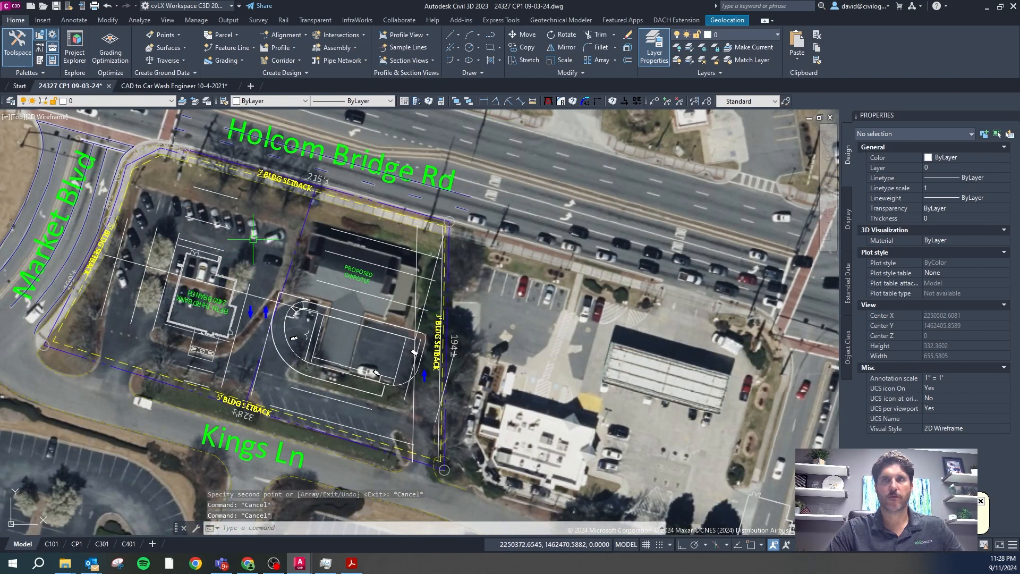
scroll(285, 256, "down", 2)
left_click(75, 544)
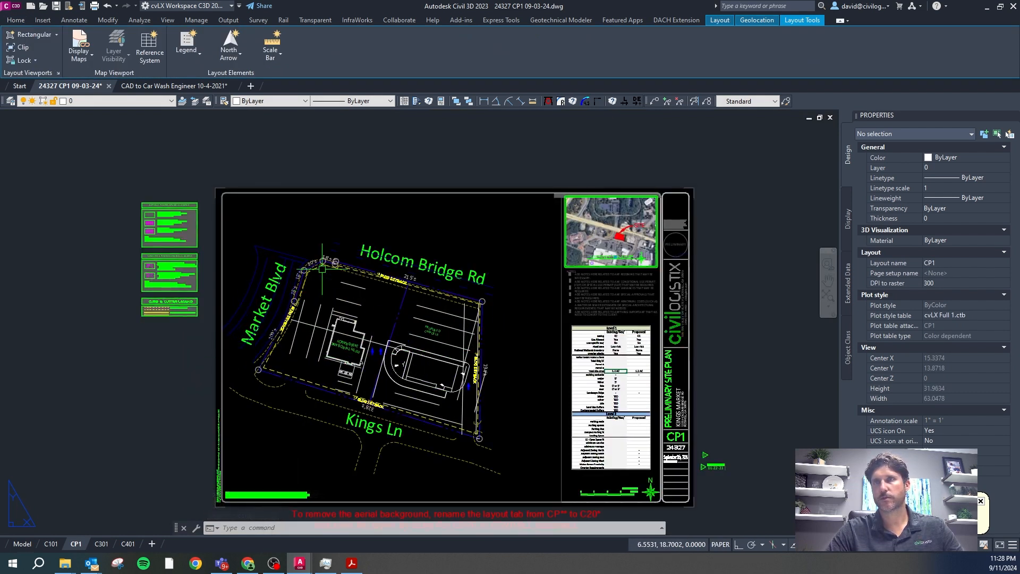
Step: Pan the site plan inside the main viewport of sheet CP1 toward the vicinity map and data table, then return to paper space
double_click(509, 350)
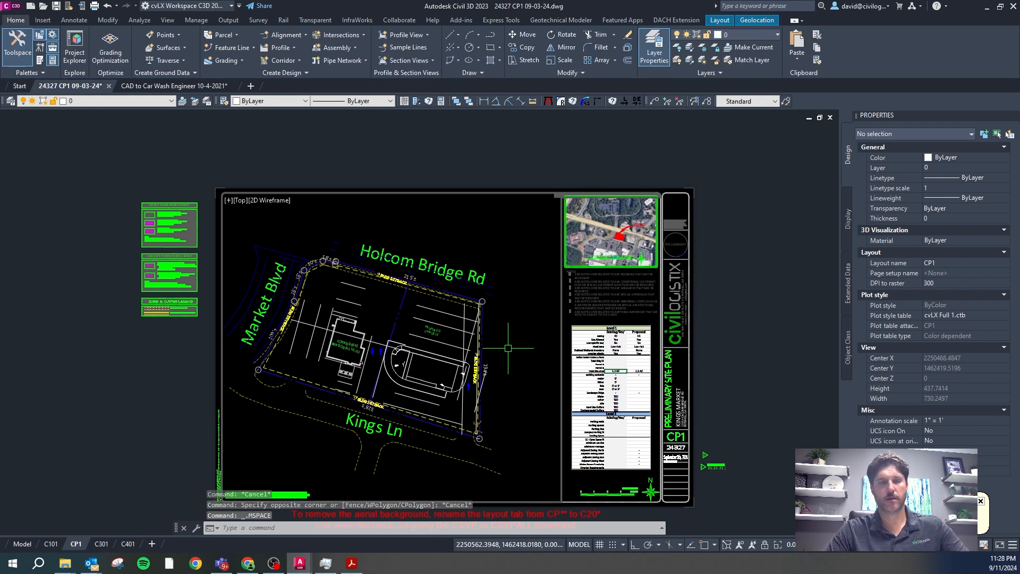
type("p")
key("Return")
left_click_drag(511, 347, 534, 349)
right_click(534, 349)
left_click(510, 361)
right_click(537, 353)
left_click(559, 360)
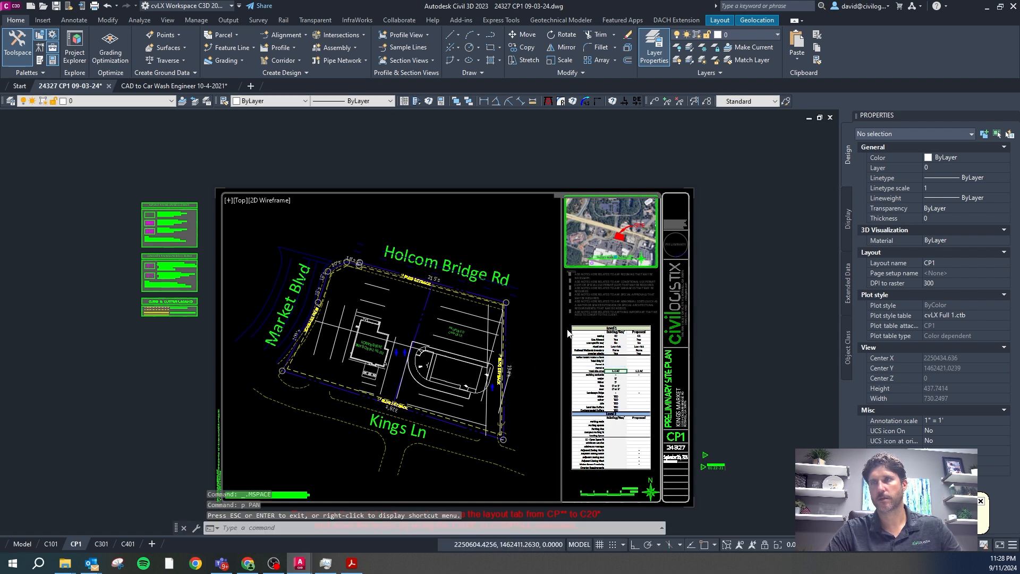
double_click(567, 334)
Step: Set the main viewport's standard scale to 1" = 20' and lock its display
left_click(561, 335)
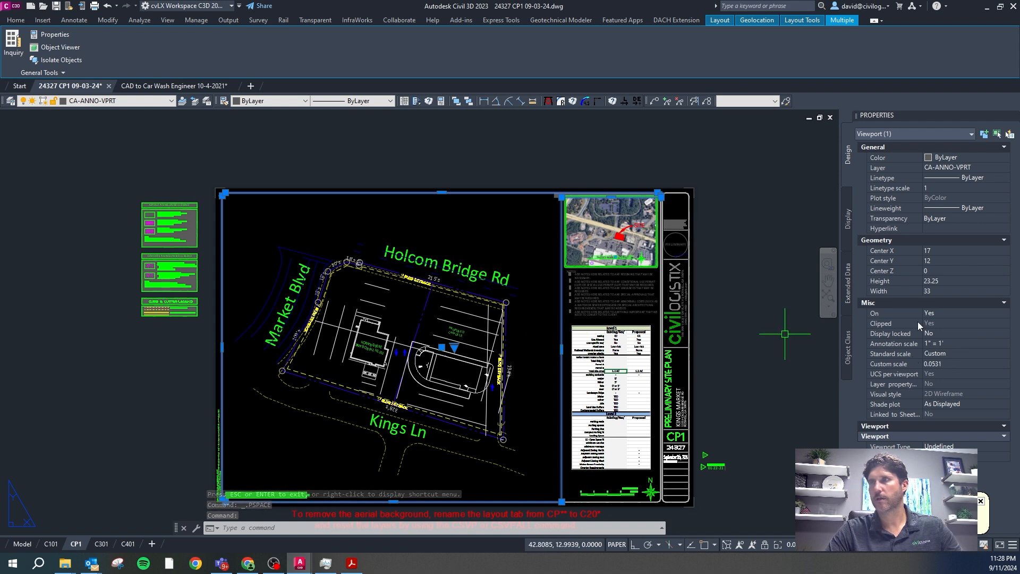
left_click(958, 353)
left_click(958, 354)
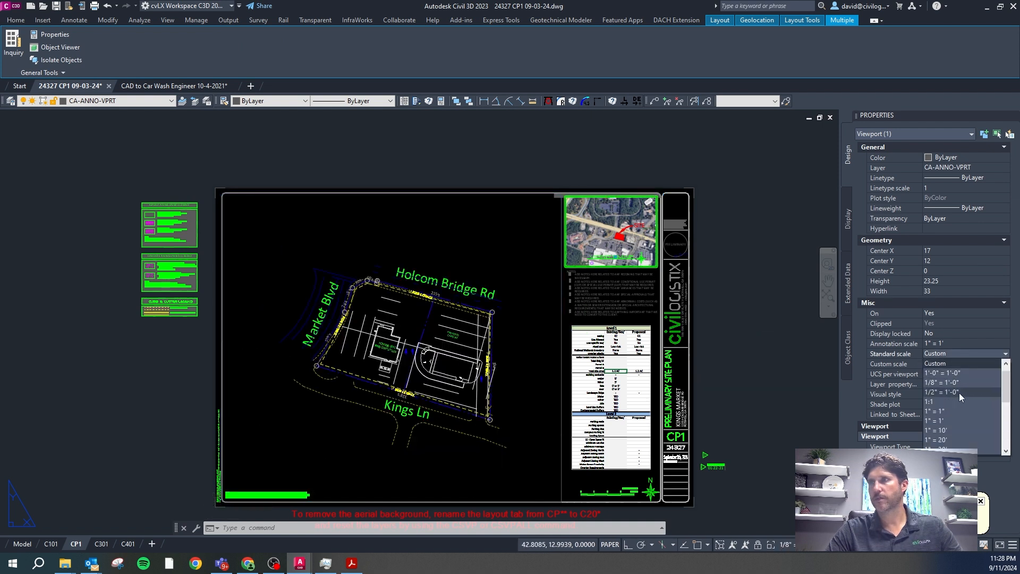
left_click(954, 440)
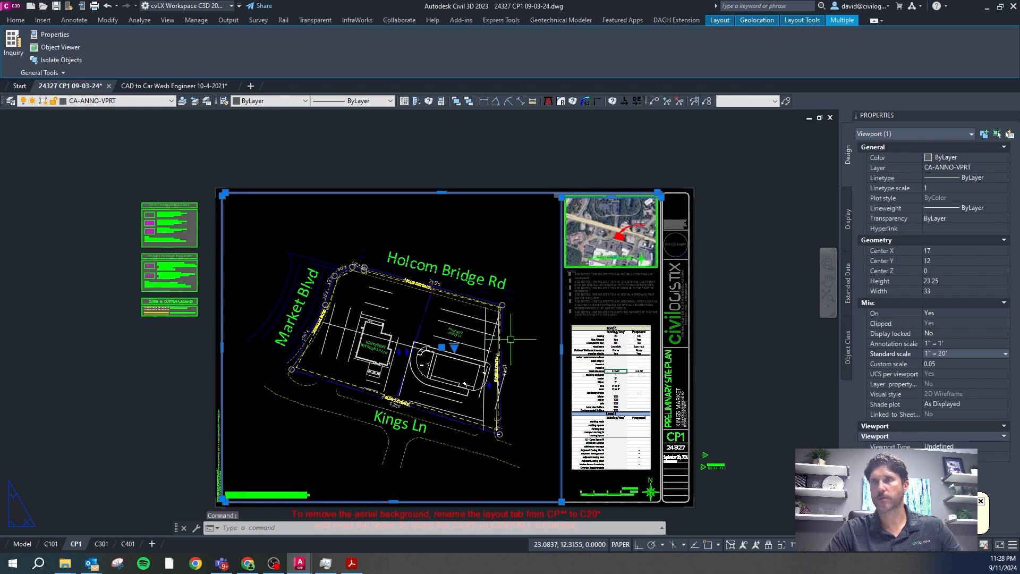
key("Escape")
left_click(948, 334)
left_click(939, 343)
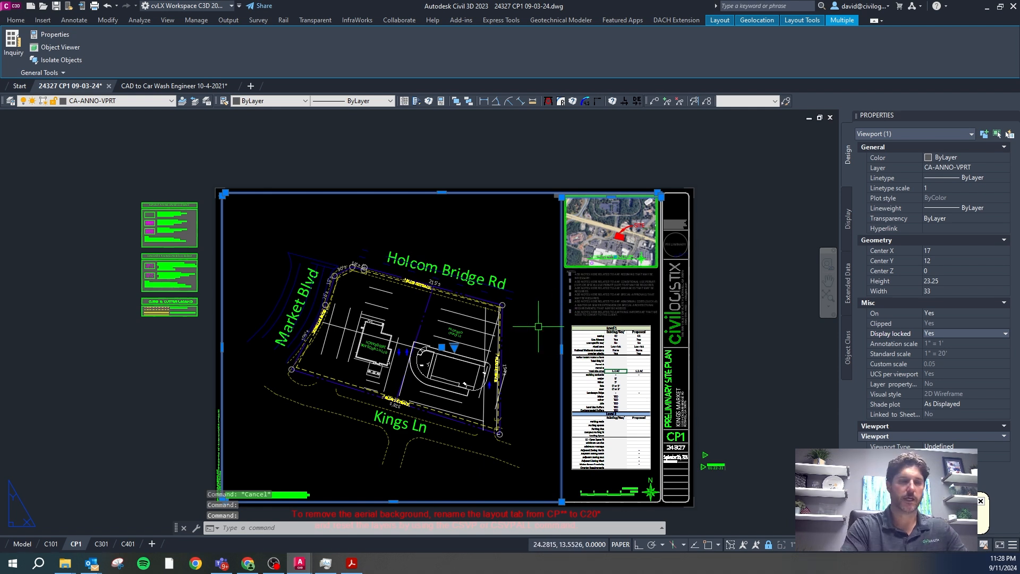
type("vp")
key("BackSpace")
key("BackSpace")
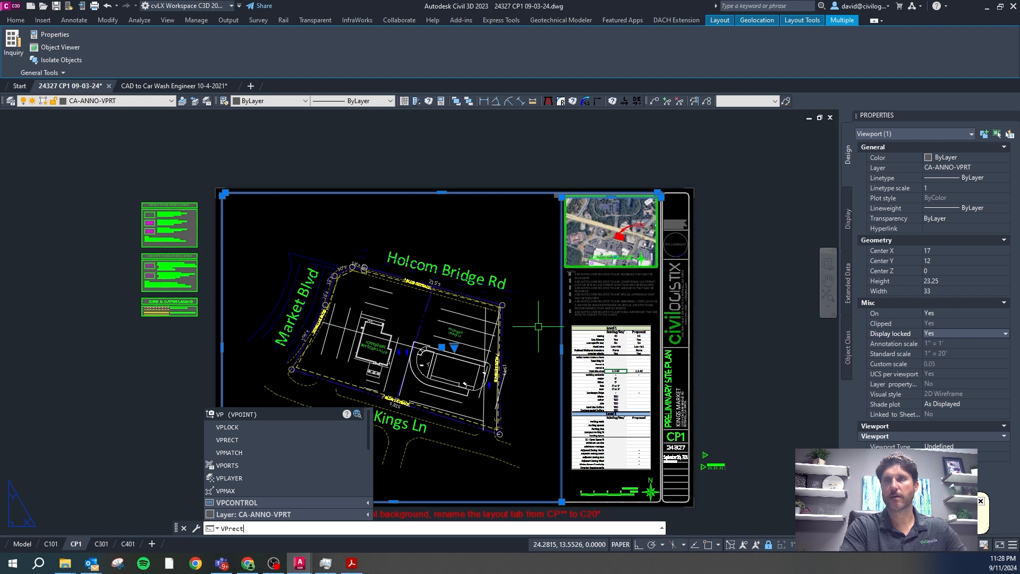
key("Escape")
Step: Switch to model space and capture the online aerial map over a rectangle surrounding the Holcomb Bridge Rd site
left_click(29, 544)
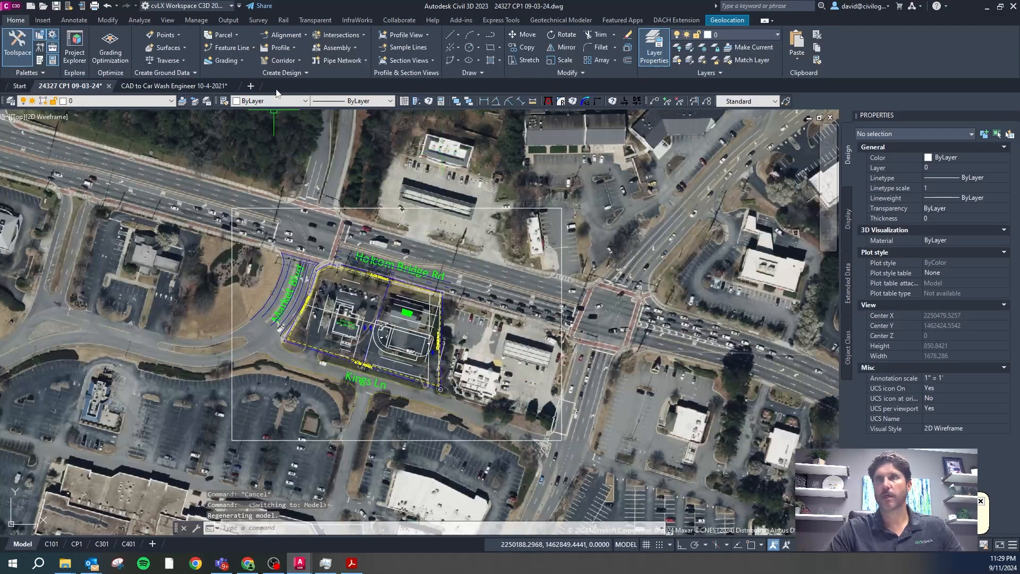
left_click(733, 20)
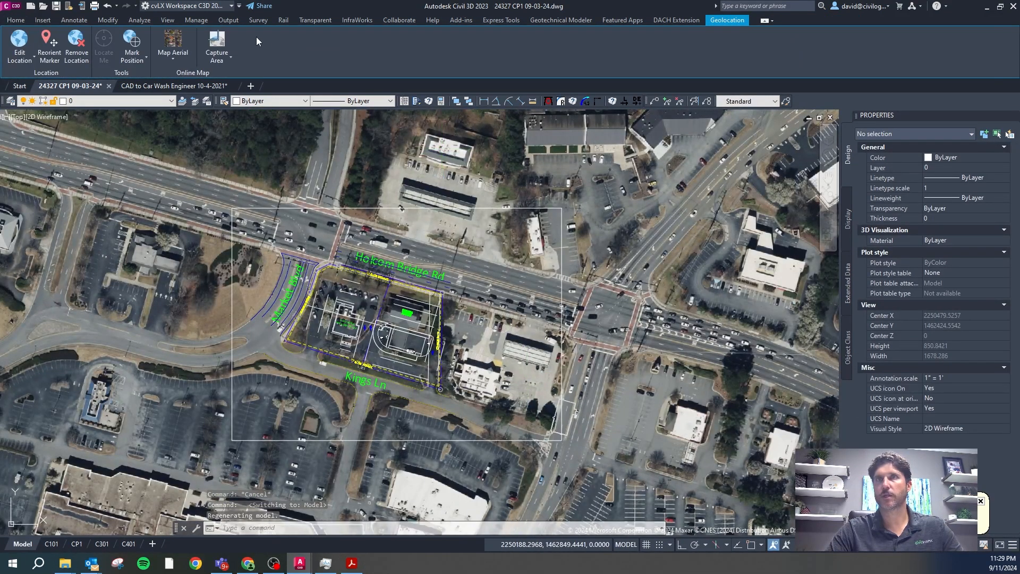
left_click(220, 60)
left_click(231, 71)
left_click(228, 204)
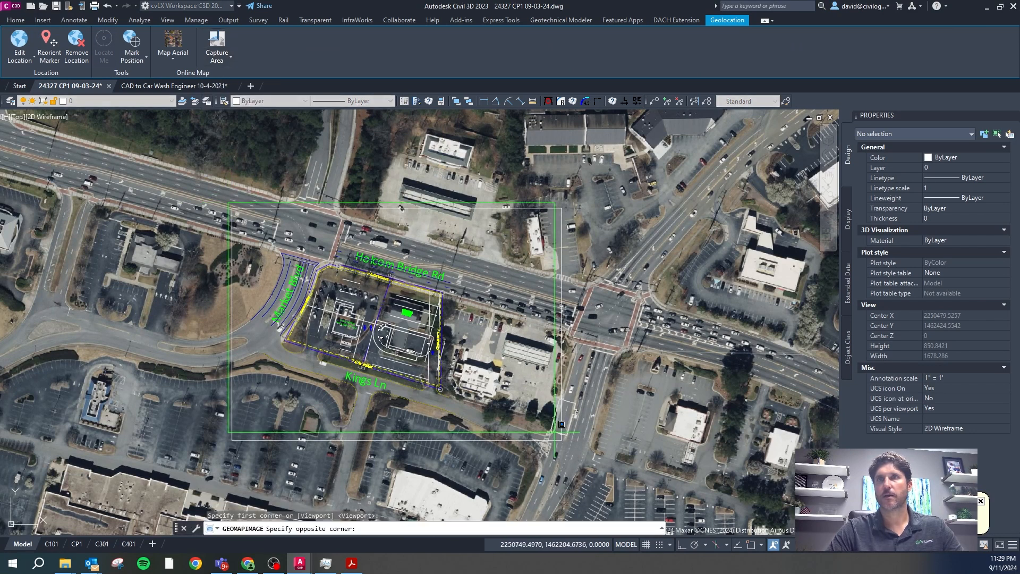
left_click(518, 448)
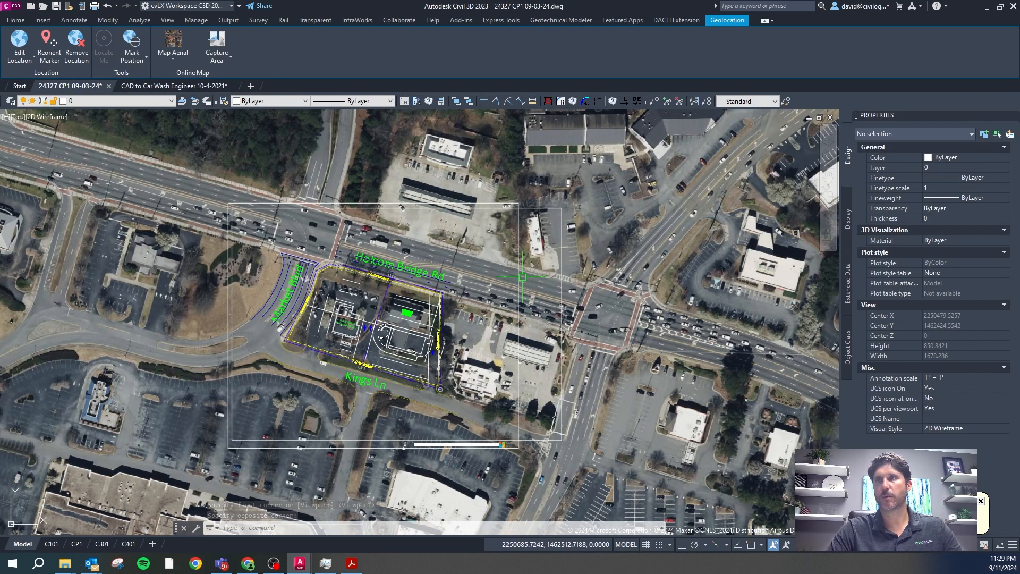
Step: Set the captured aerial image's resolution to Very Fine and its fade to 64
left_click(504, 275)
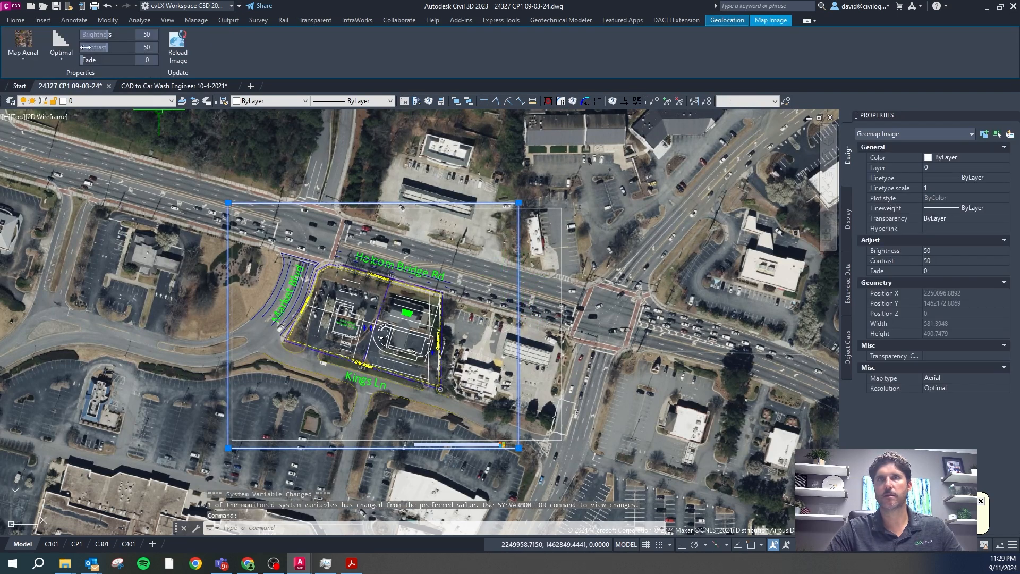
left_click(61, 57)
left_click(74, 79)
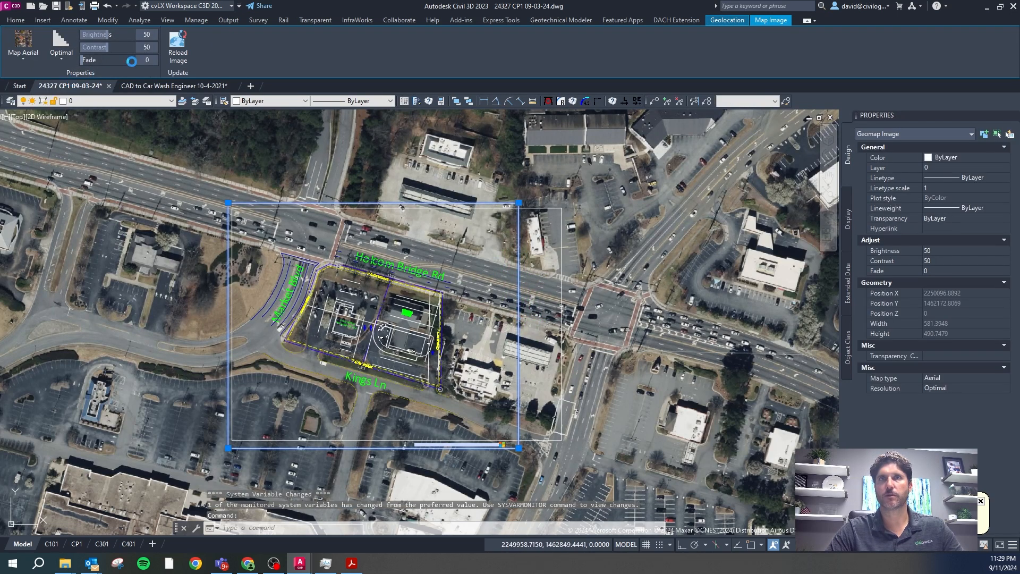
left_click_drag(116, 60, 118, 60)
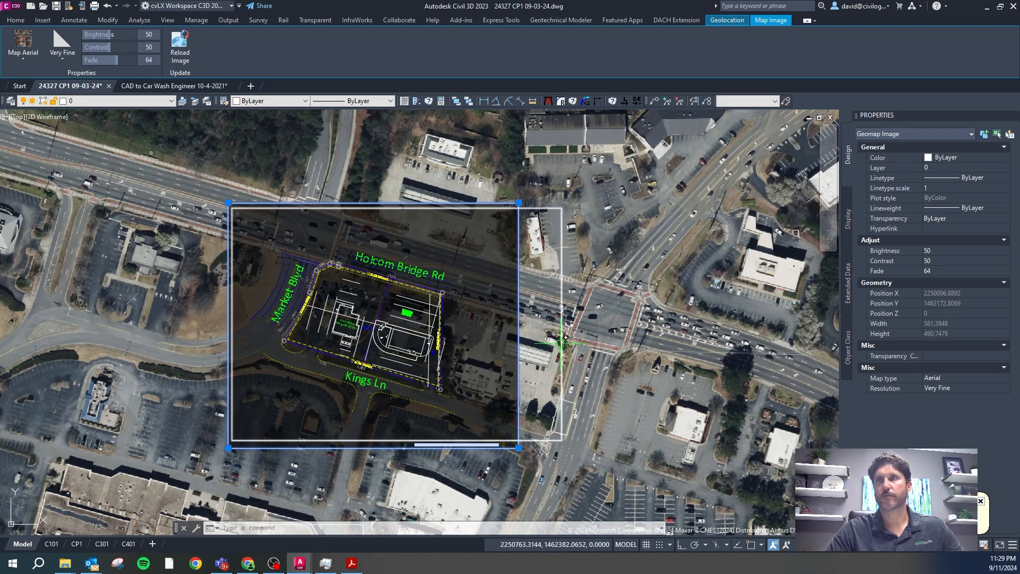
key("Escape")
Step: Move the captured aerial image and the rectangular outline around the site to layer VZ-IMAG-AERL
left_click(518, 362)
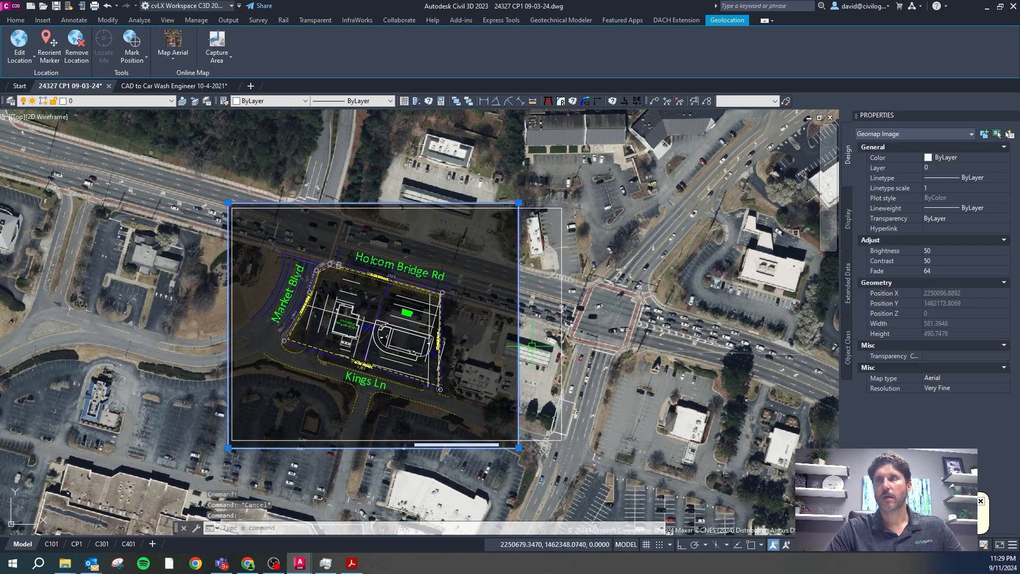
left_click(562, 326)
left_click(149, 104)
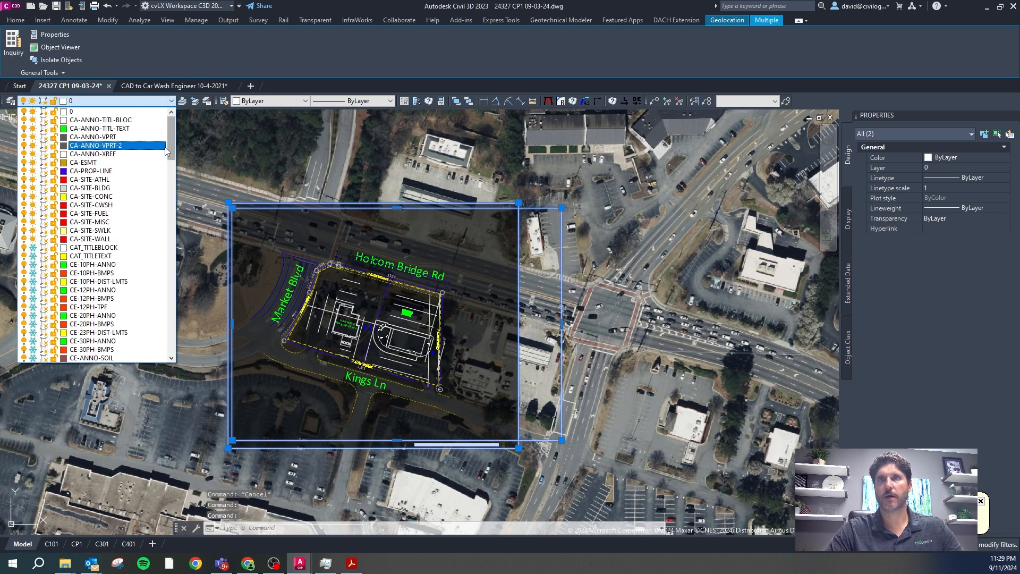
left_click_drag(167, 145, 167, 336)
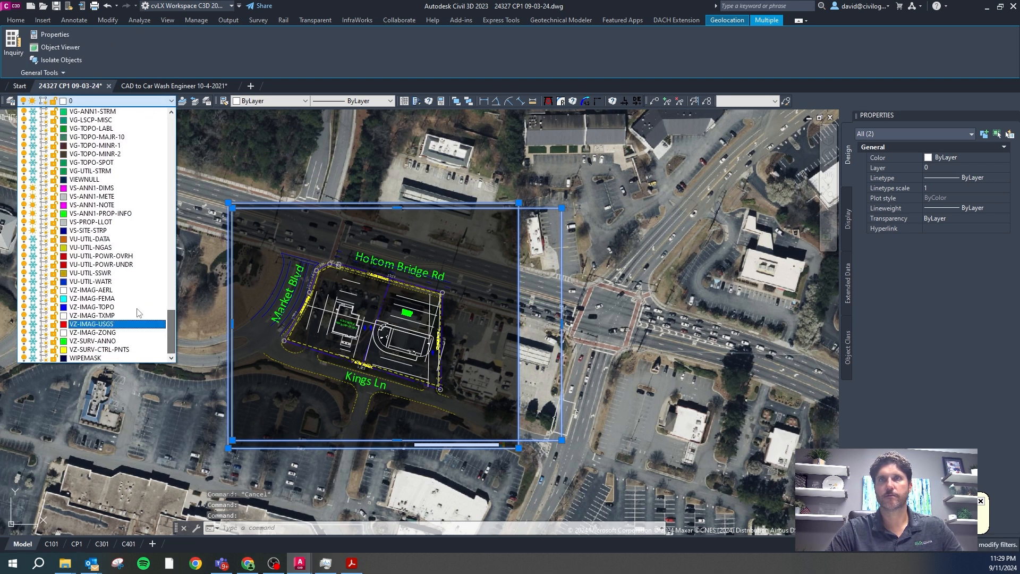
left_click(123, 290)
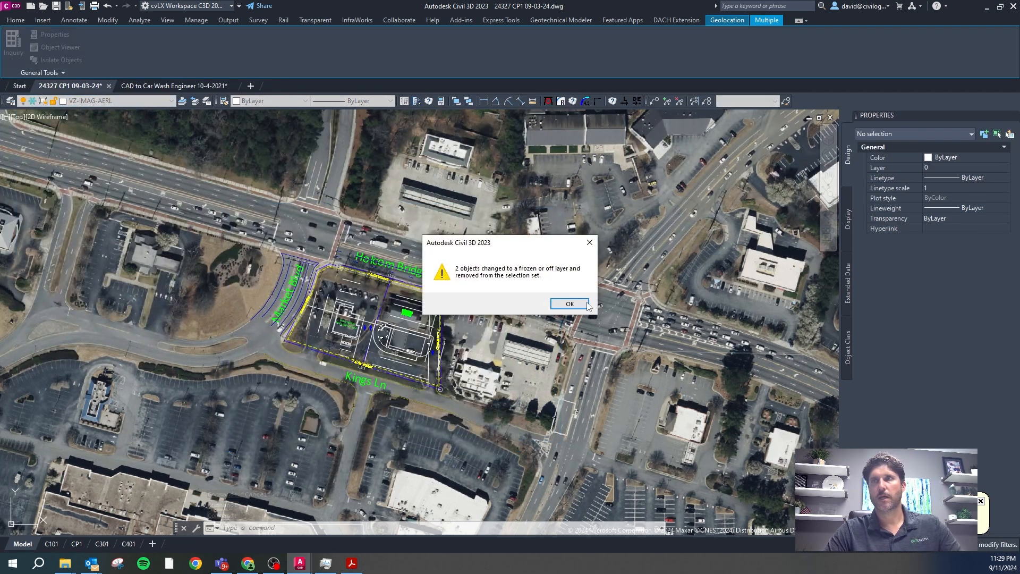
left_click(569, 303)
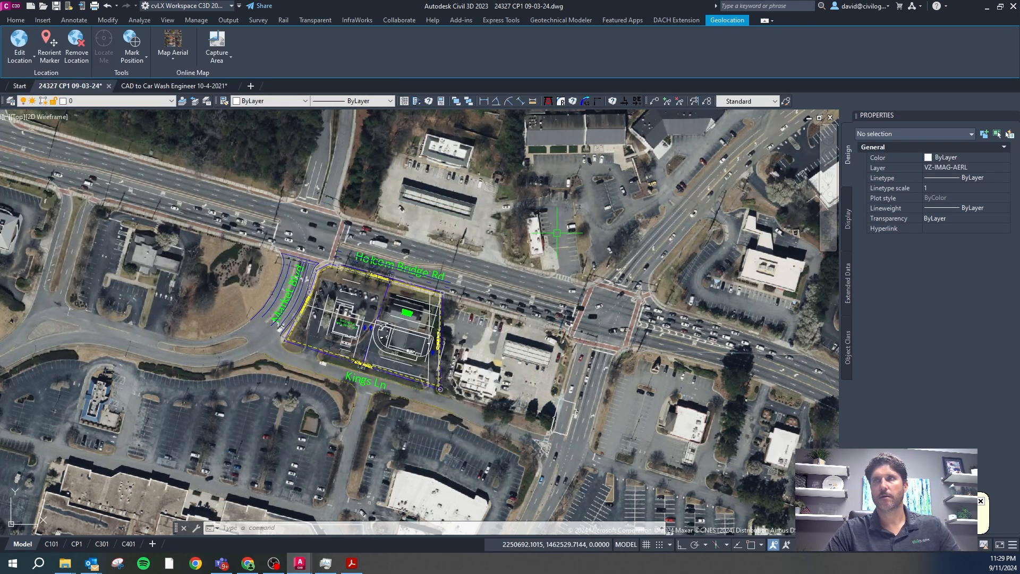
Step: Turn off the online aerial map and apply the Site layer settings with the CS command
left_click(172, 58)
left_click(176, 139)
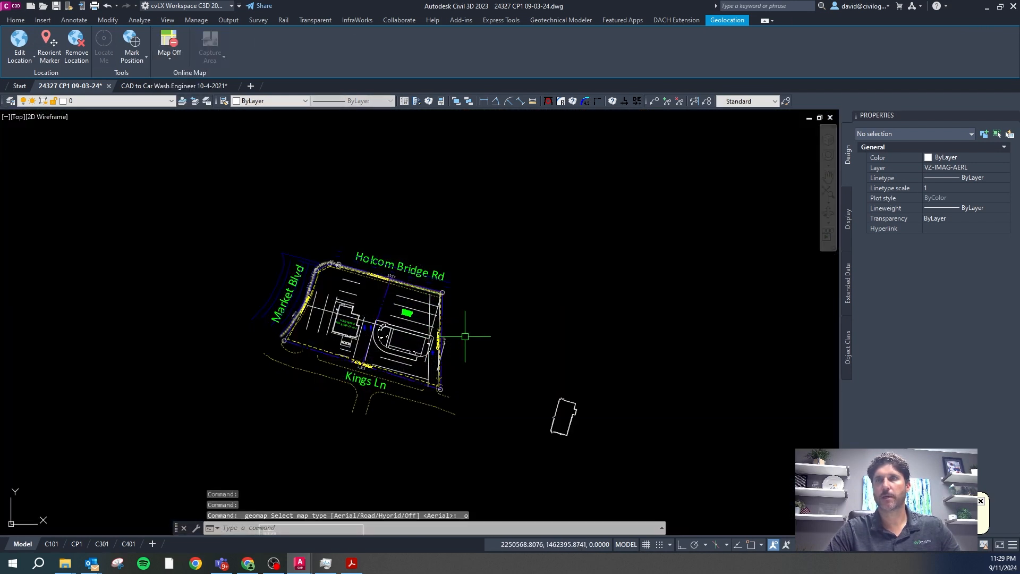
type("cs")
key("Return")
type("s")
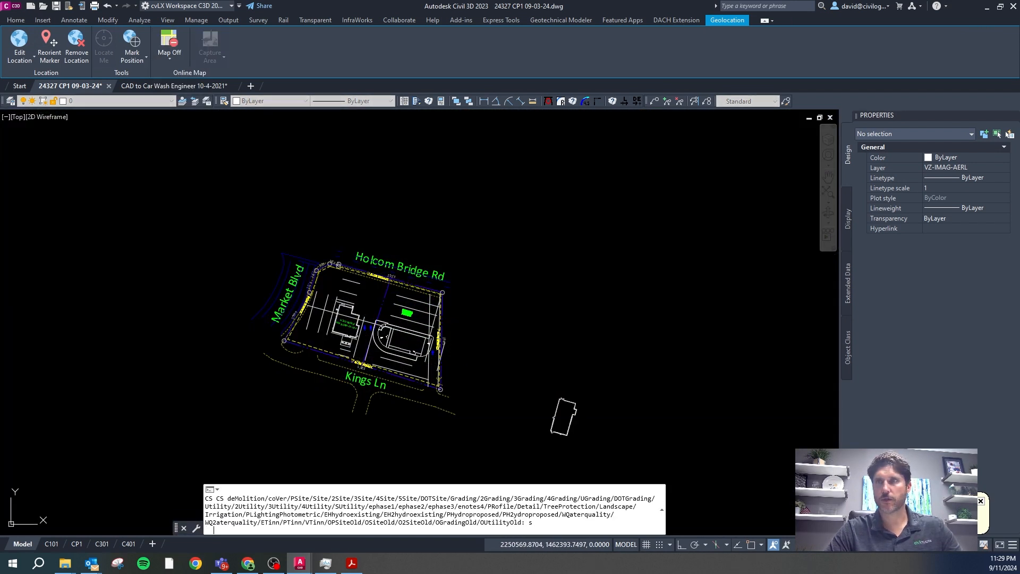
key("Return")
Step: Apply the PSite layer settings with the CS command and open the CP1 layout sheet
scroll(361, 304, "up", 4)
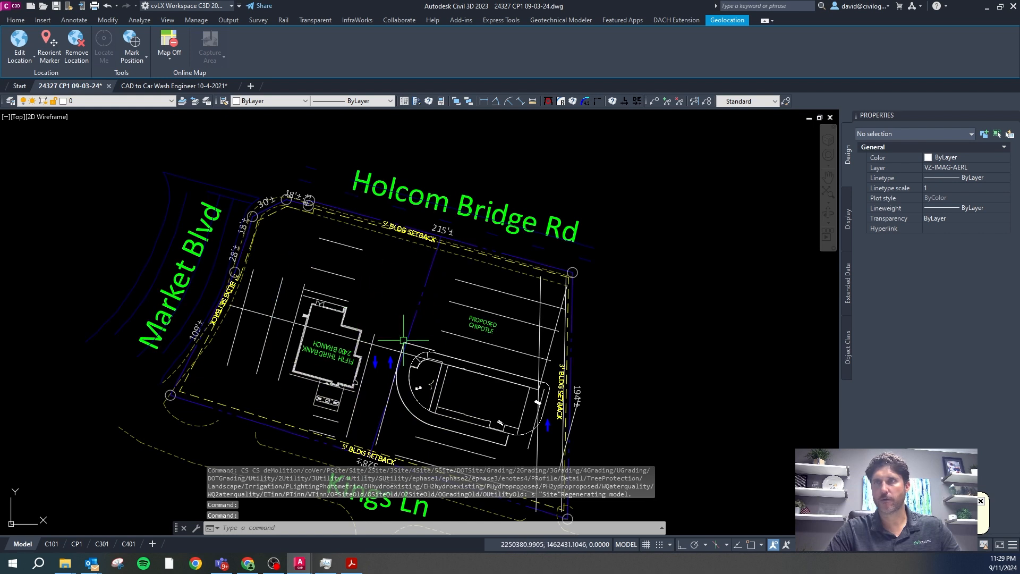
scroll(263, 207, "down", 2)
type("p")
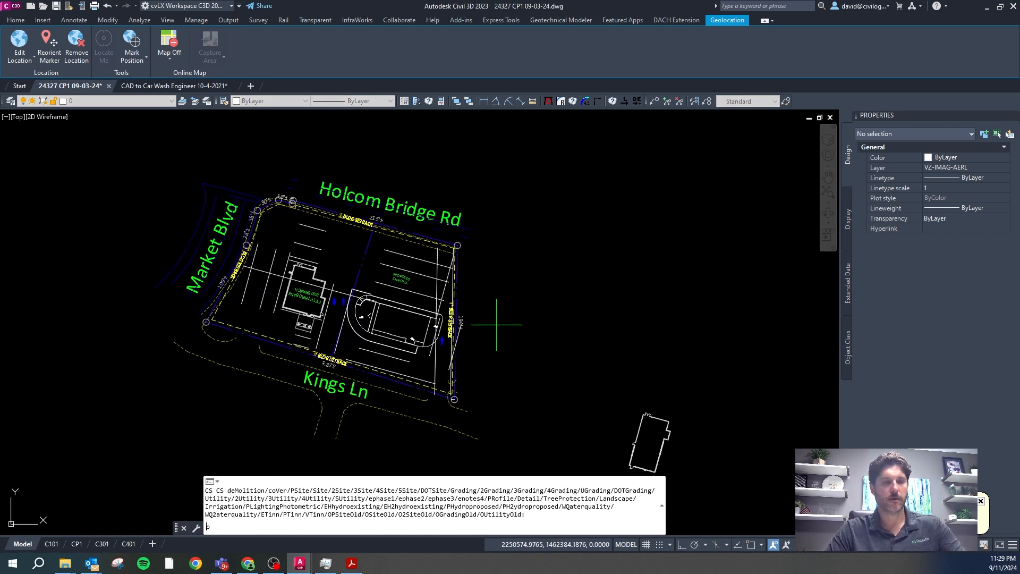
key("Escape")
key("Escape")
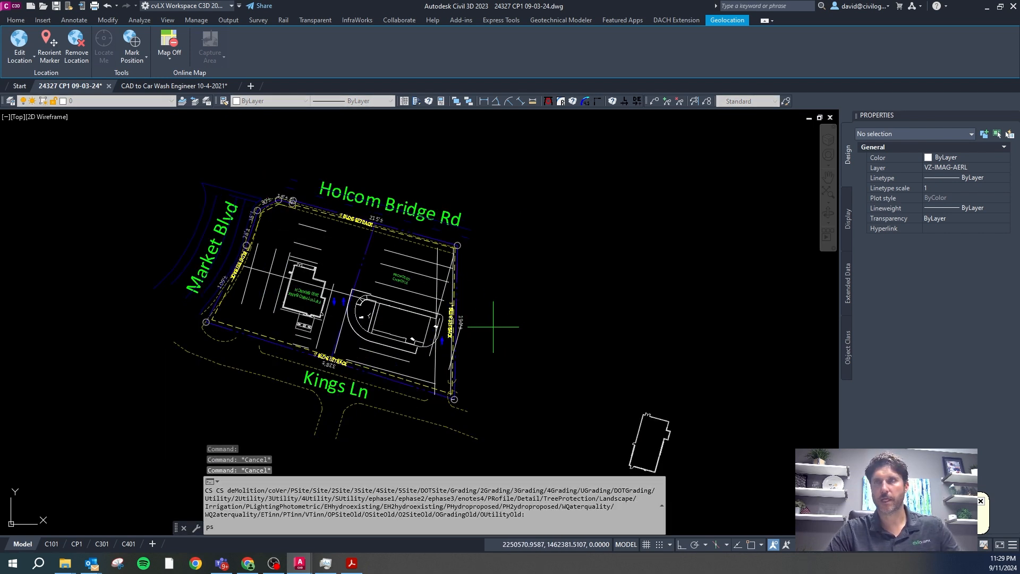
key("Return")
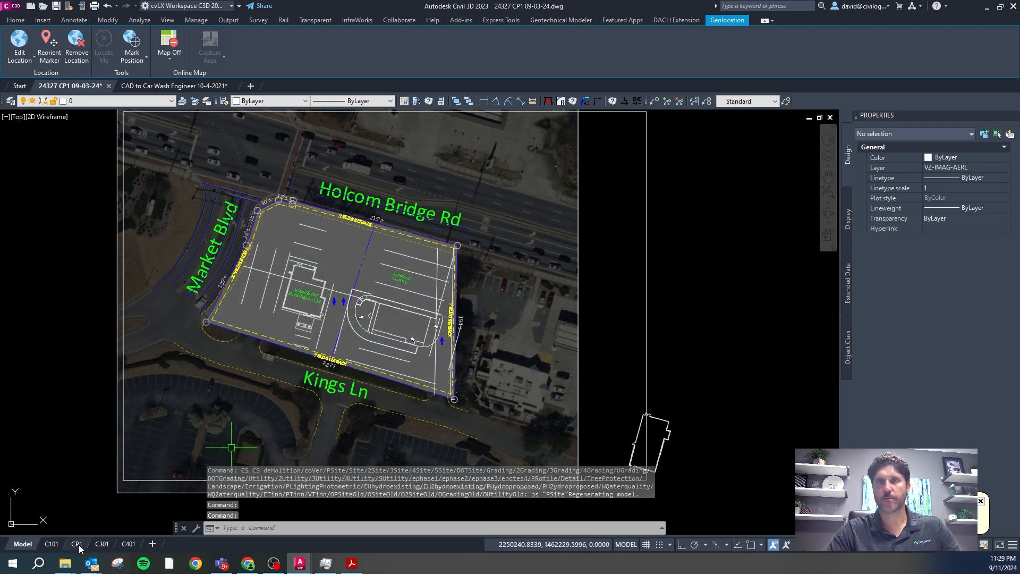
left_click(77, 544)
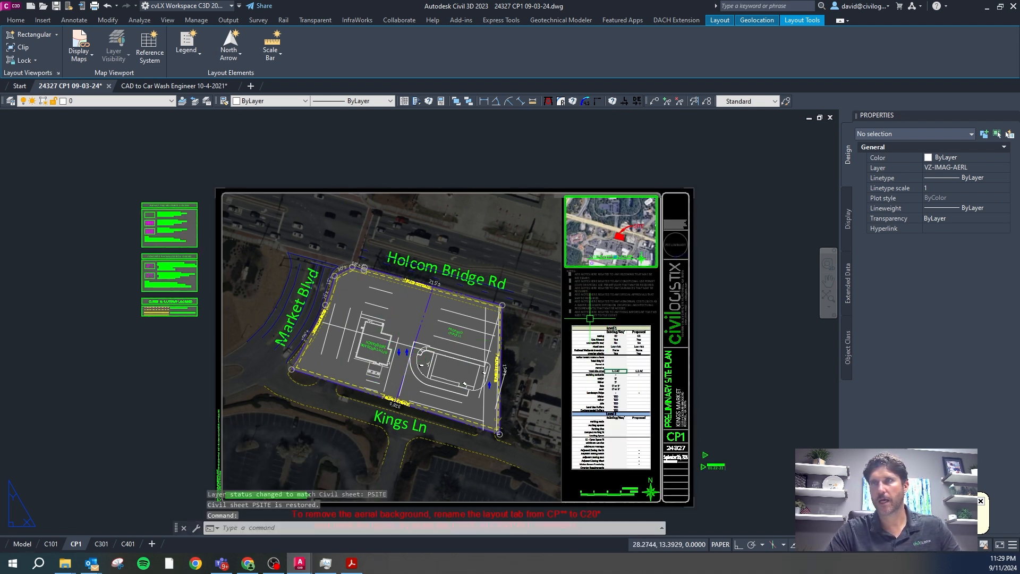
Step: Change the colour of note 3, about required variances, to ByLayer in the NOTES text under the vicinity map
scroll(605, 281, "up", 5)
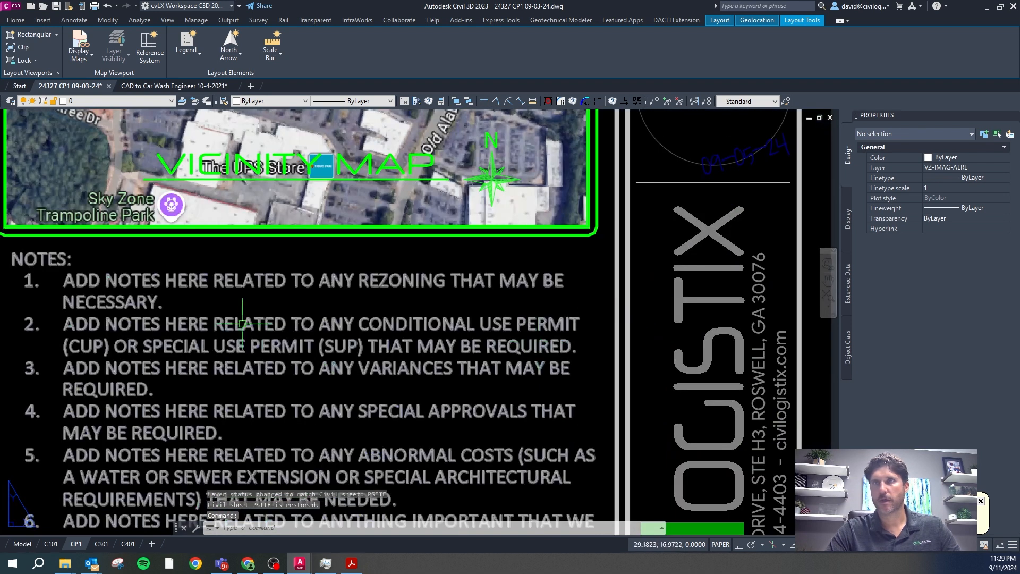
double_click(132, 323)
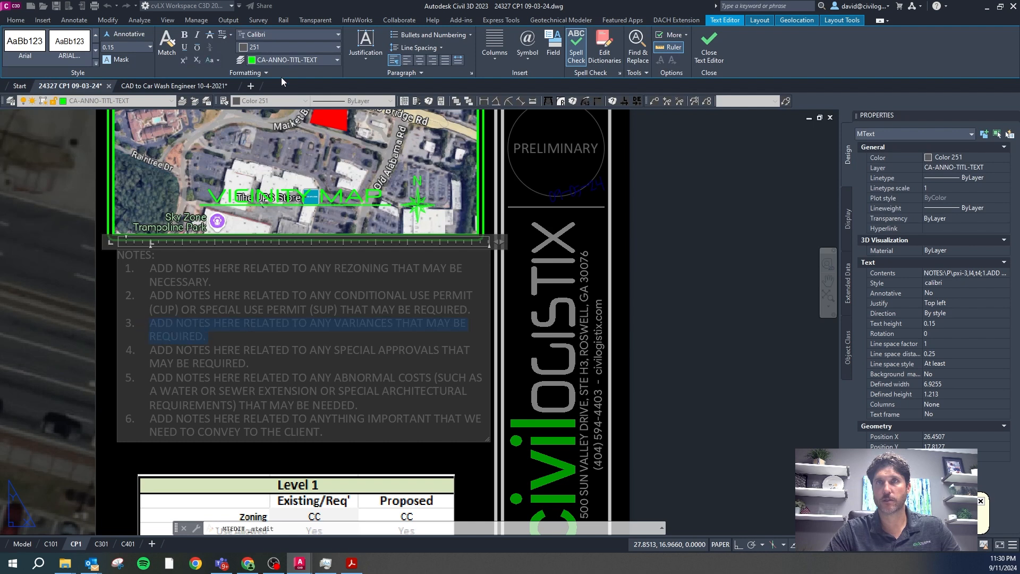
left_click(270, 48)
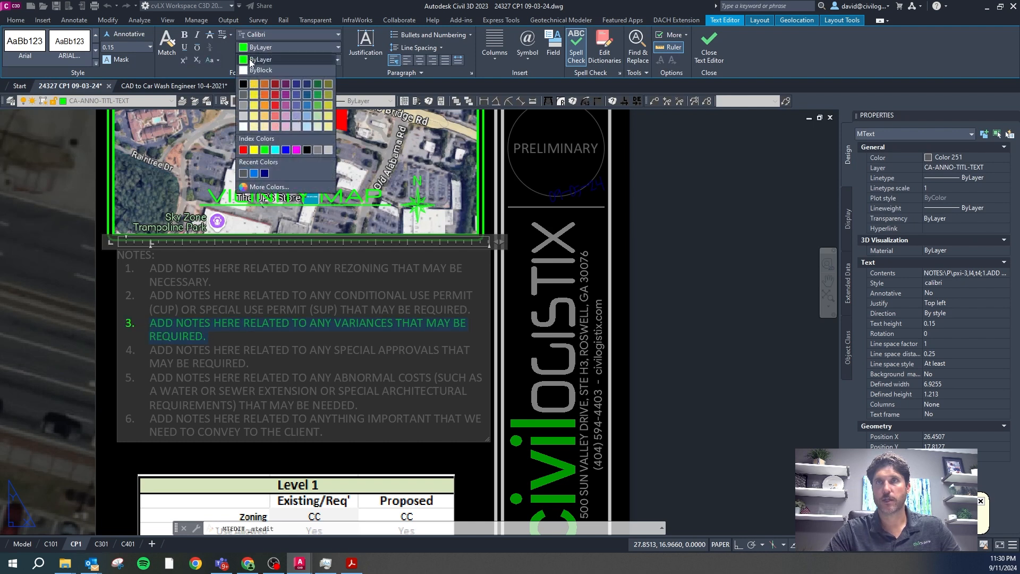
left_click(261, 57)
left_click(646, 313)
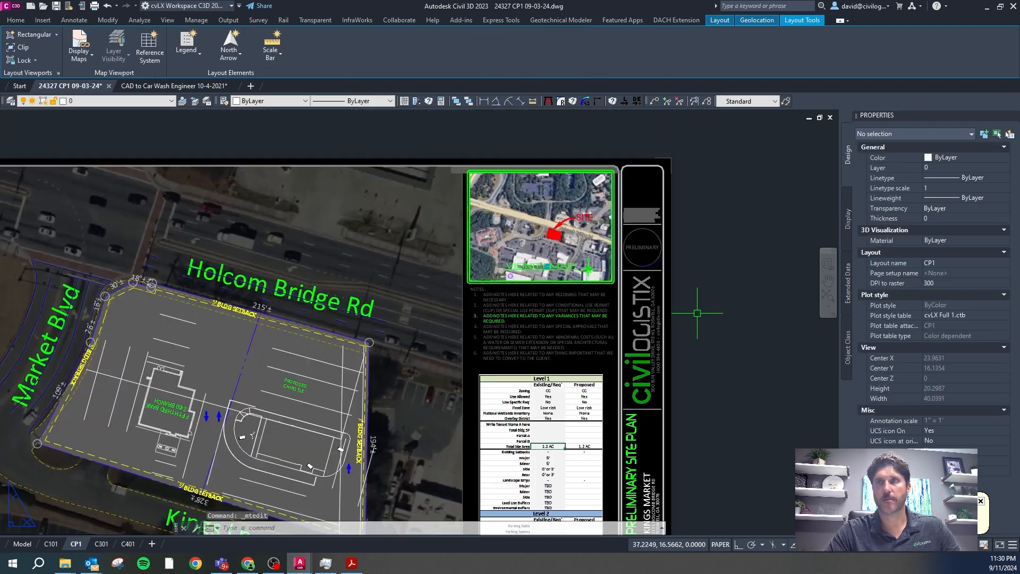
Step: Return to model space and restore the Site layer settings with the CS command
left_click(22, 543)
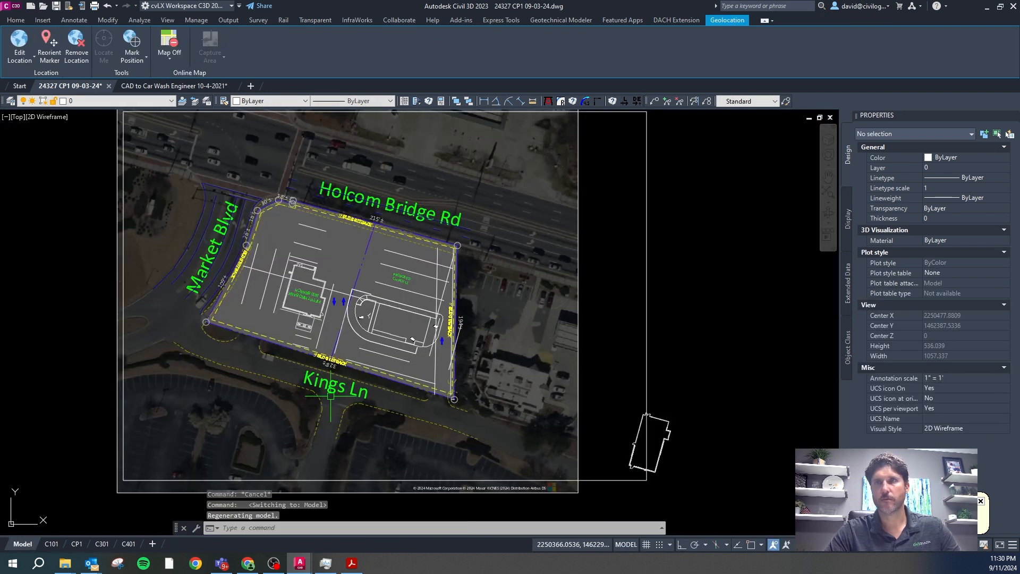
key("Escape")
key("Escape")
type("CS")
key("Return")
type("s")
key("Return")
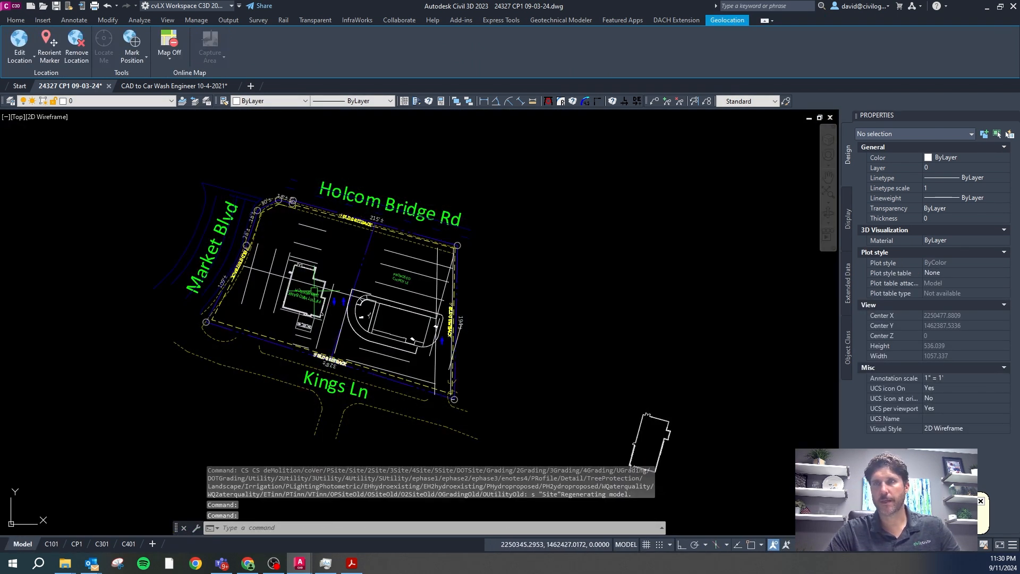
Step: Move the single straight arrow east of the Chipotle building slightly southeast, into the drive beside the 3' building setback
scroll(317, 310, "up", 2)
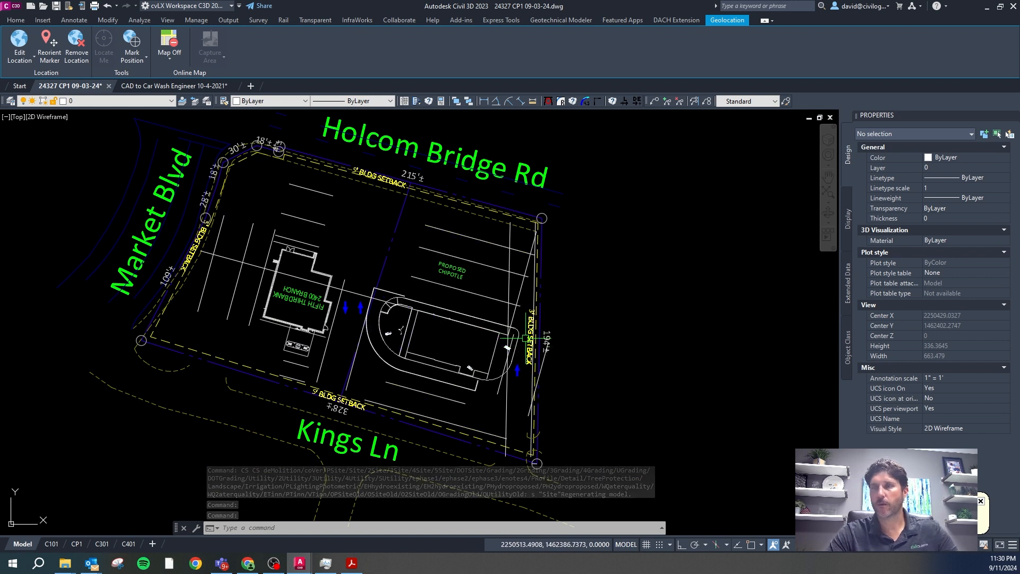
scroll(518, 338, "up", 2)
scroll(513, 351, "up", 2)
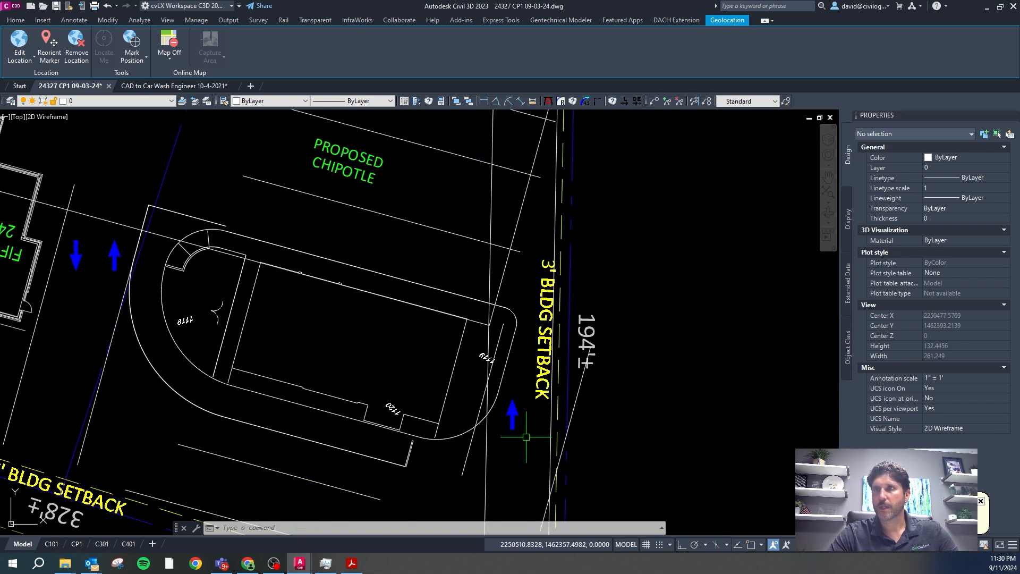
left_click(512, 421)
left_click(512, 414)
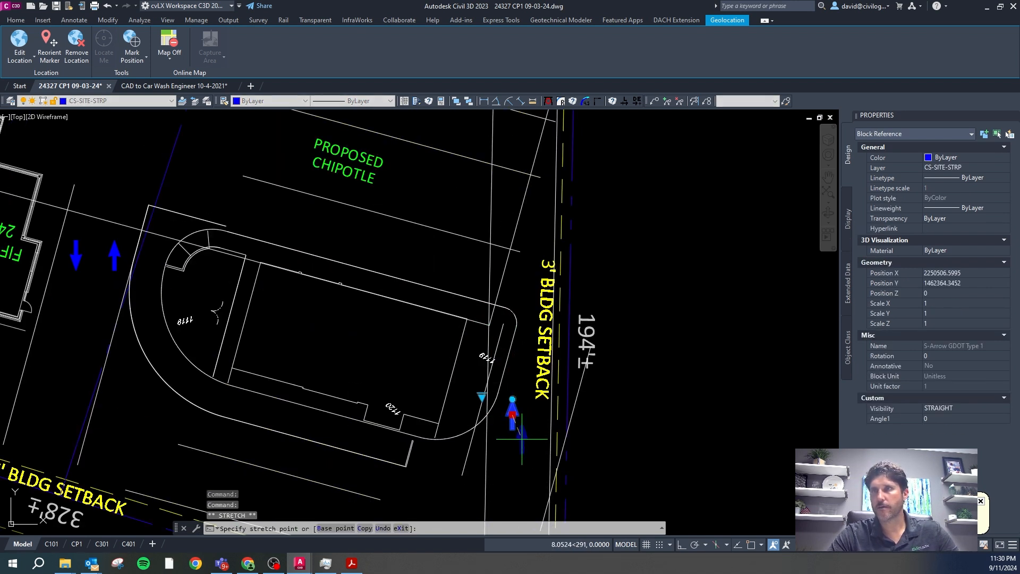
left_click(520, 438)
key("Escape")
Step: Align the UCS with the aisle line and rotate the dual straight arrows between the two buildings to a 345-degree angle
left_click(115, 255)
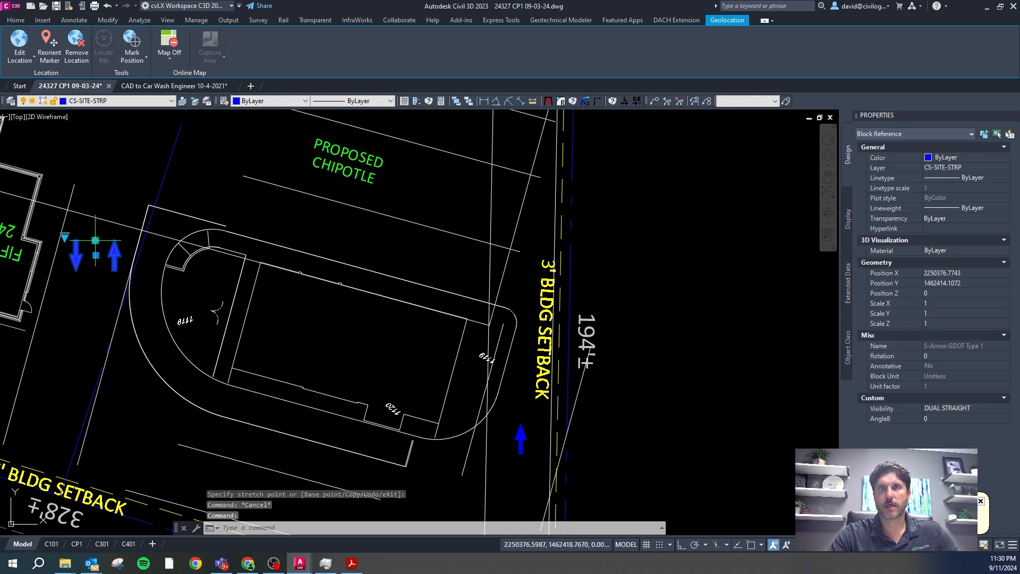
left_click(95, 241)
left_click(116, 172)
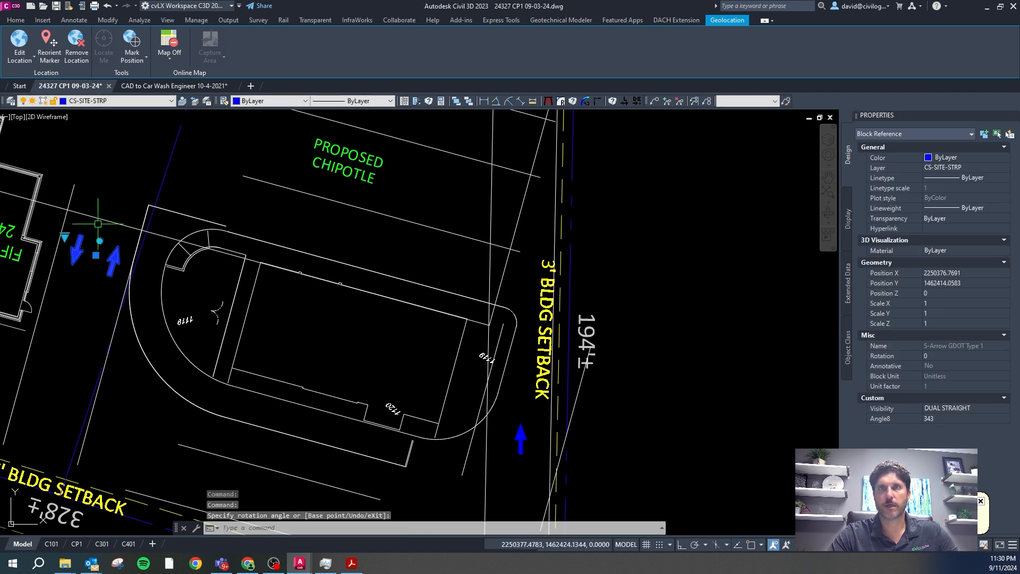
key("Escape")
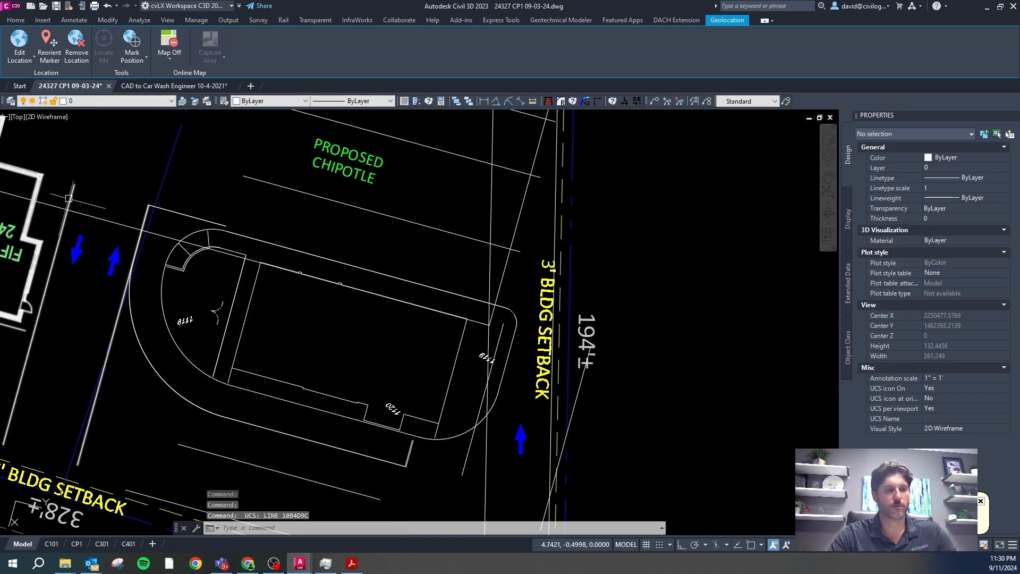
left_click(103, 240)
left_click(100, 240)
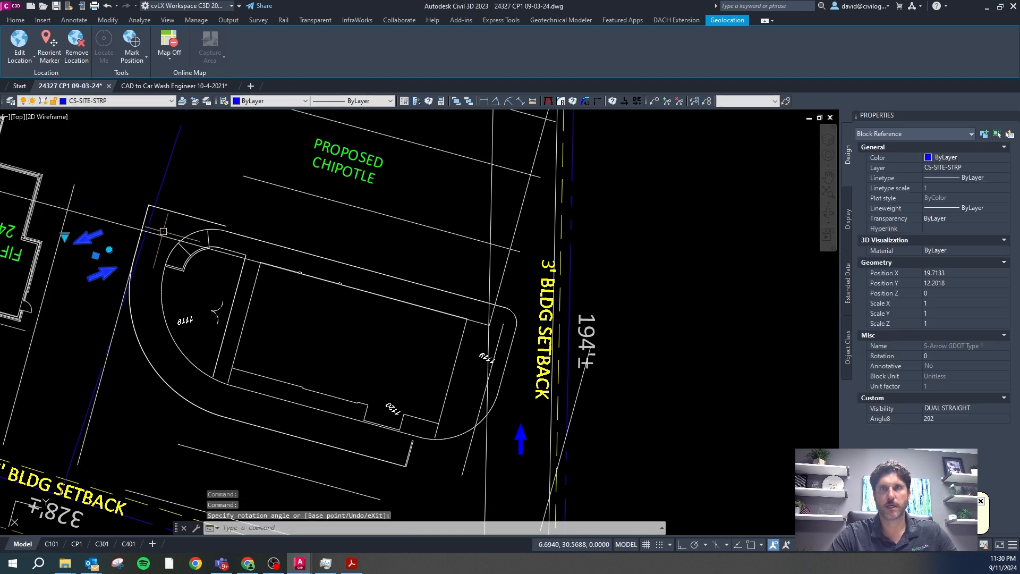
key("F8")
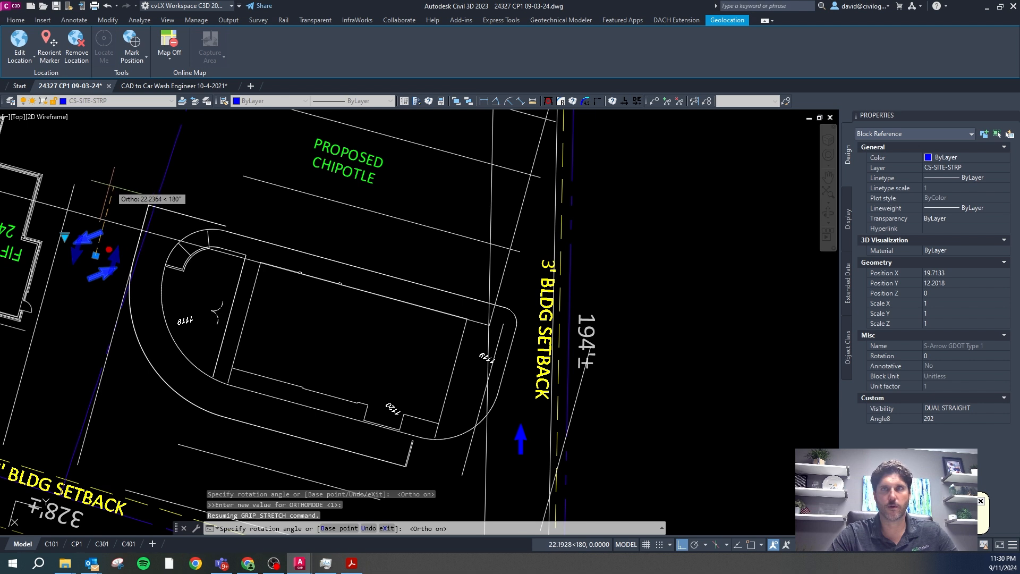
left_click(106, 262)
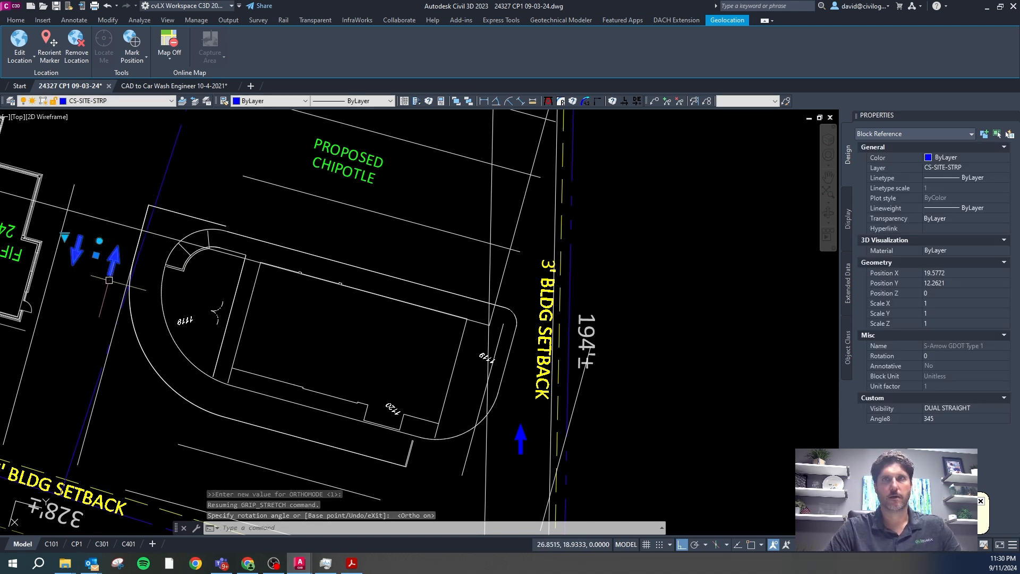
Step: Shift the dual arrows south along the aisle between the buildings and copy them into the aisle north of the Fifth Third Bank
left_click(96, 255)
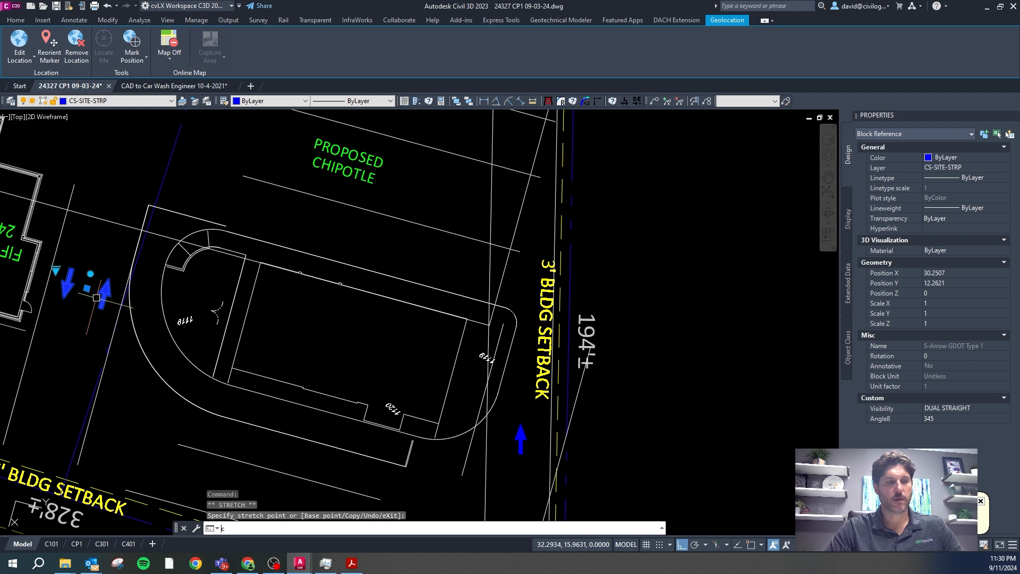
type("co")
key("Return")
left_click(96, 298)
scroll(94, 313, "down", 6)
key("F8")
scroll(70, 239, "up", 4)
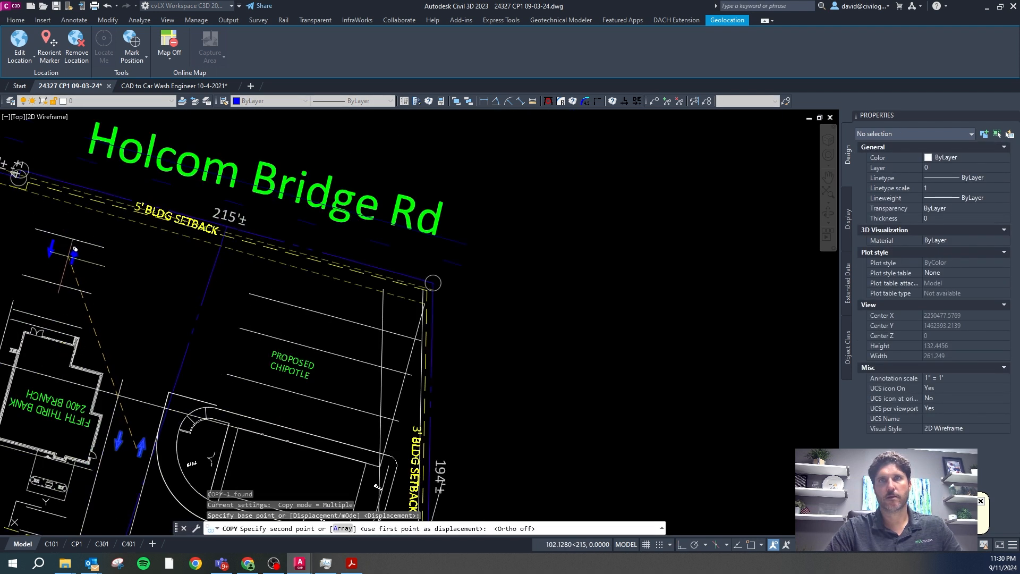
left_click(69, 261)
key("Escape")
Step: Rotate the dual arrows north of the bank 90 degrees with ortho so they run along their aisle
left_click(71, 260)
left_click(65, 247)
key("F8")
left_click(78, 262)
Step: Copy the rotated dual arrows into the parking aisle at the Proposed Chipotle label
type("co")
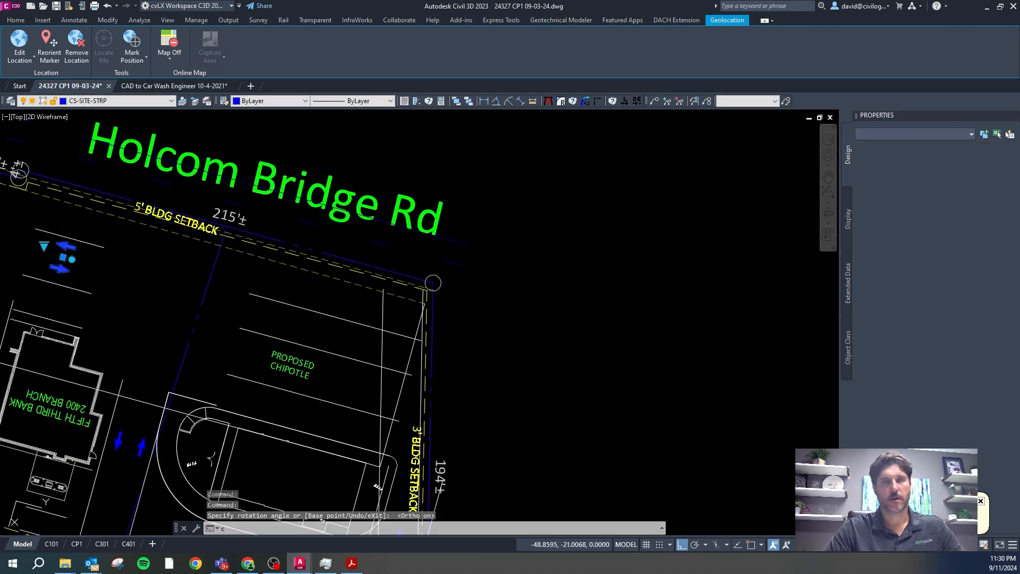
key("space")
left_click(109, 274)
key("F8")
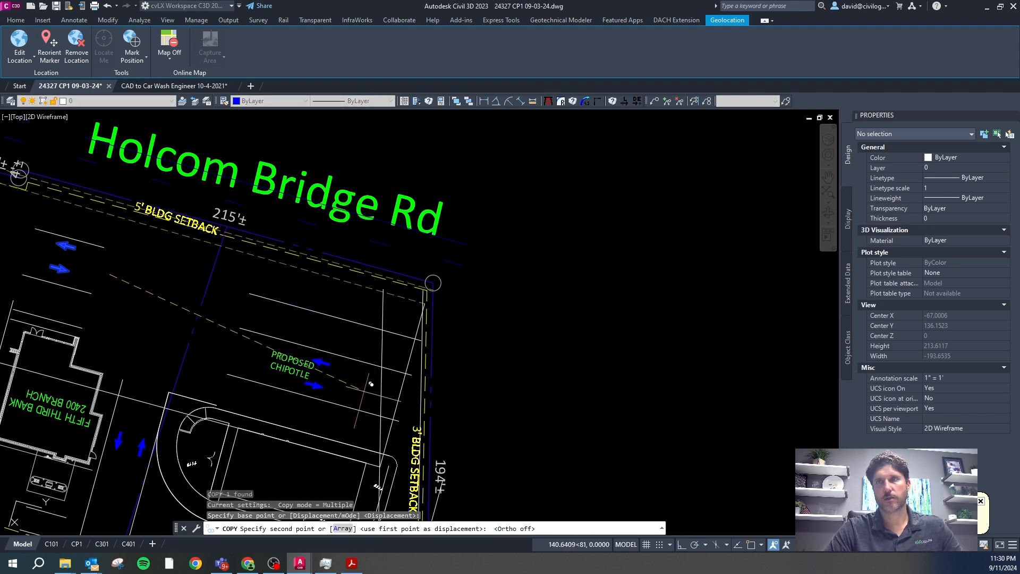
left_click(370, 384)
scroll(453, 340, "down", 2)
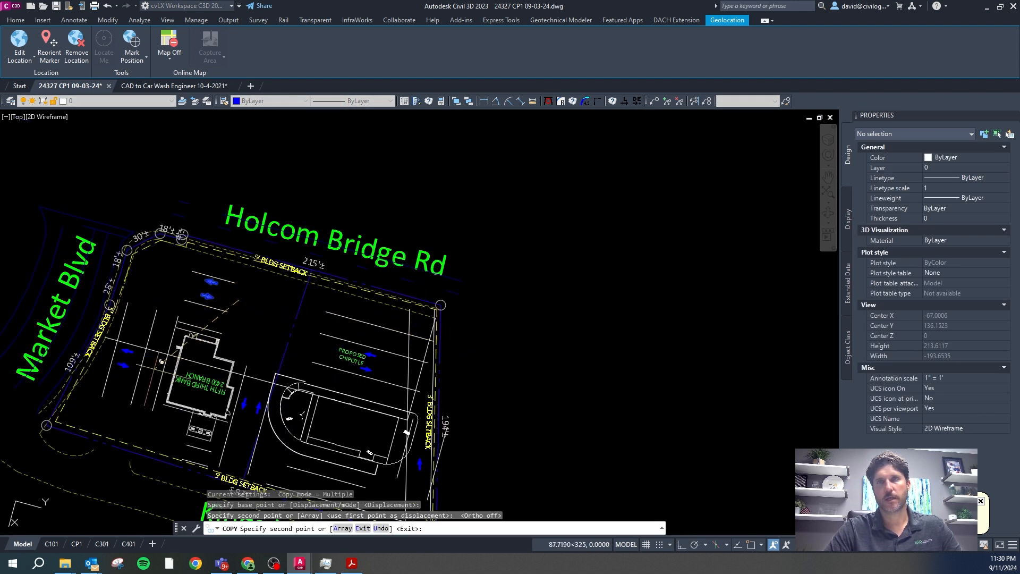
key("Escape")
Step: Copy the dual arrows between the buildings into the parking aisle west of the bank
left_click(244, 405)
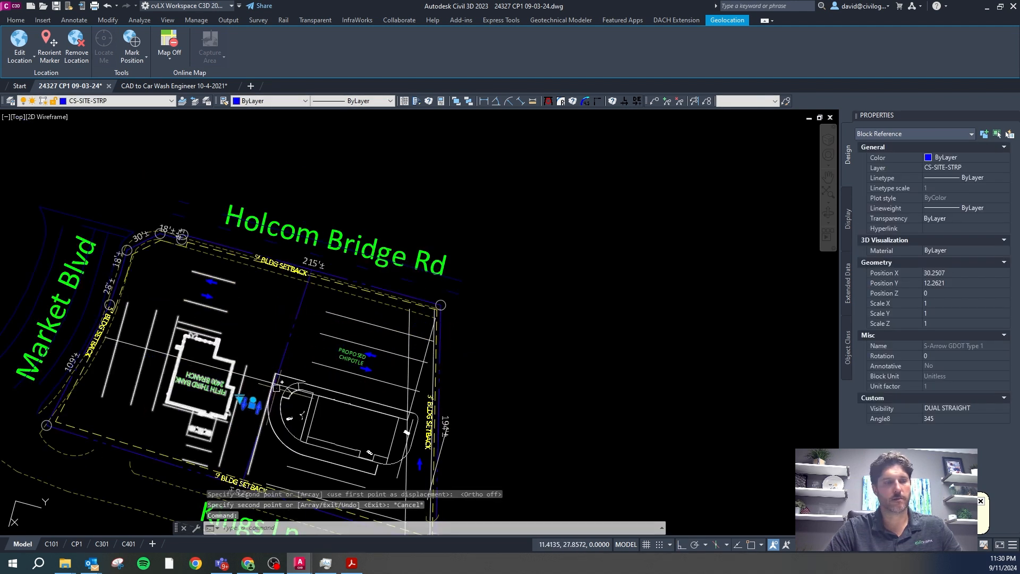
type("co")
key("space")
left_click(312, 392)
left_click(388, 473)
key("Escape")
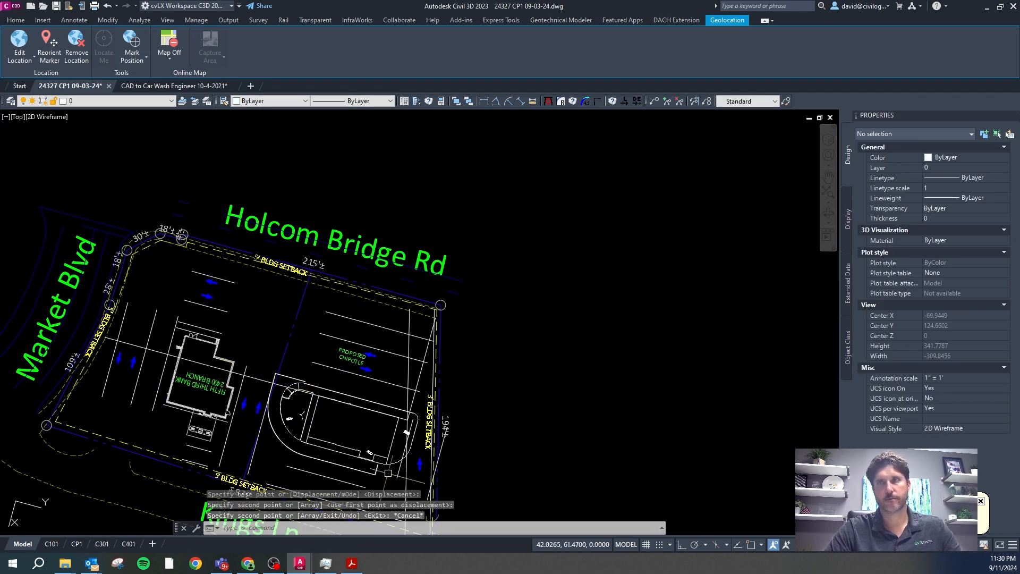
Step: Copy the single straight arrow from the east drive to the drive-through lanes south of the bank
left_click(418, 462)
type("co")
left_click(475, 463)
left_click(250, 441)
key("Escape")
scroll(205, 442, "up", 5)
key("Escape")
Step: Rotate the single arrow south of the bank to 255 degrees and position it in the lane nearest the drive-through island
left_click(186, 440)
left_click(182, 428)
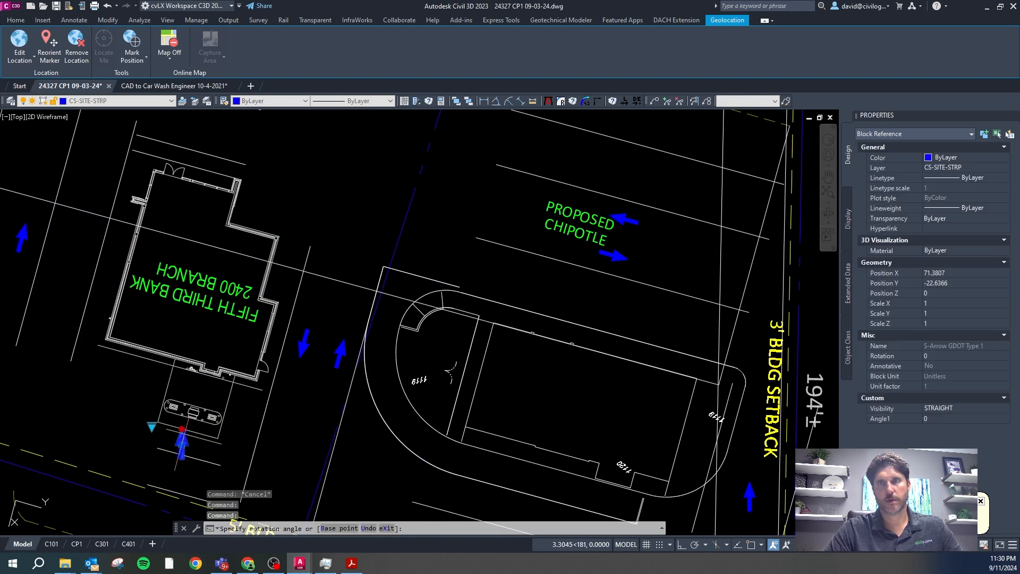
key("F8")
left_click(182, 443)
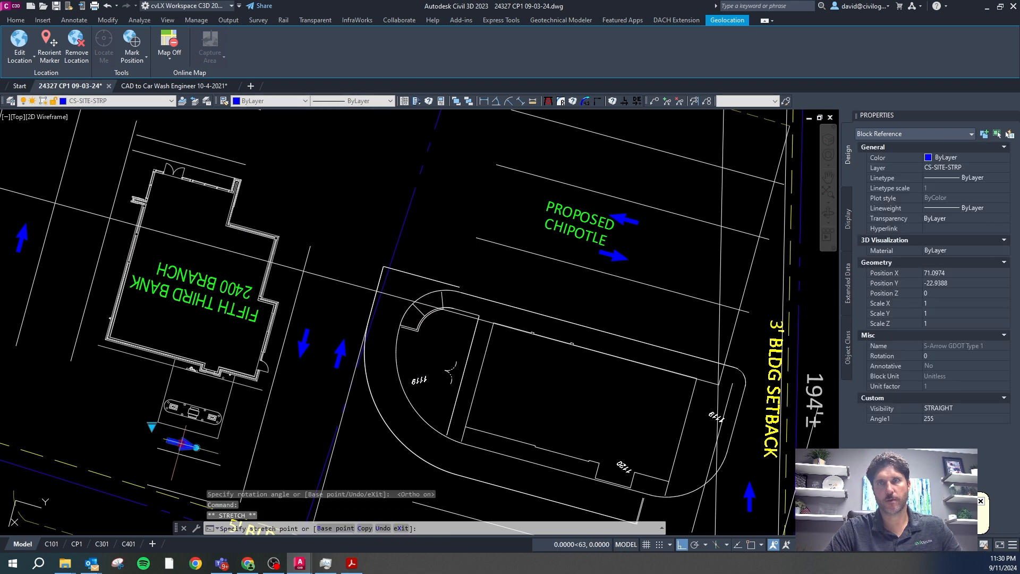
left_click(184, 439)
Step: Copy the 255-degree arrow to the bank's second lane, the two lanes south of Chipotle and the west end of Chipotle's drive-through
type("co")
left_click(209, 429)
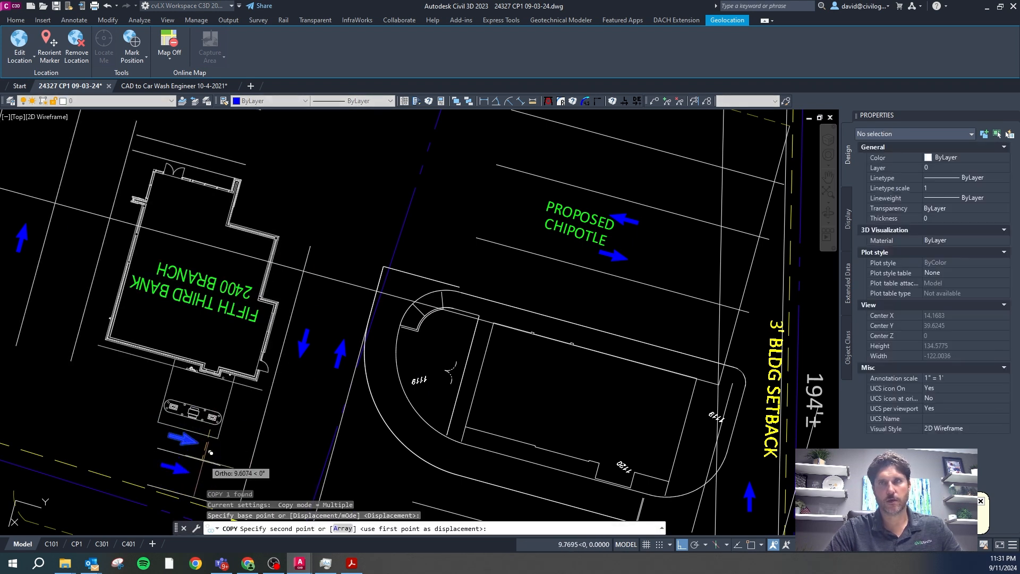
left_click(201, 459)
key("F8")
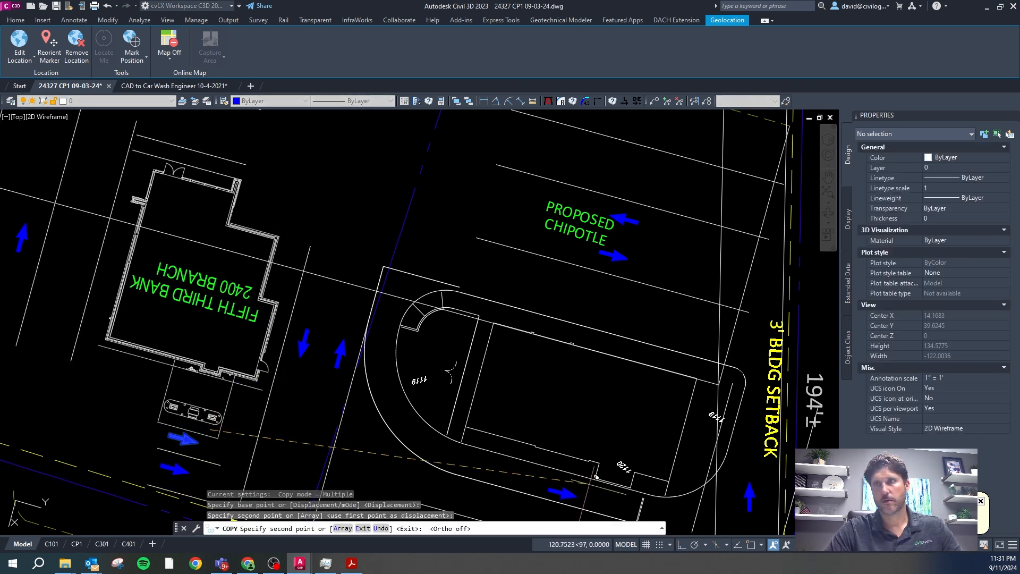
left_click(601, 484)
scroll(510, 420, "down", 3)
left_click(559, 468)
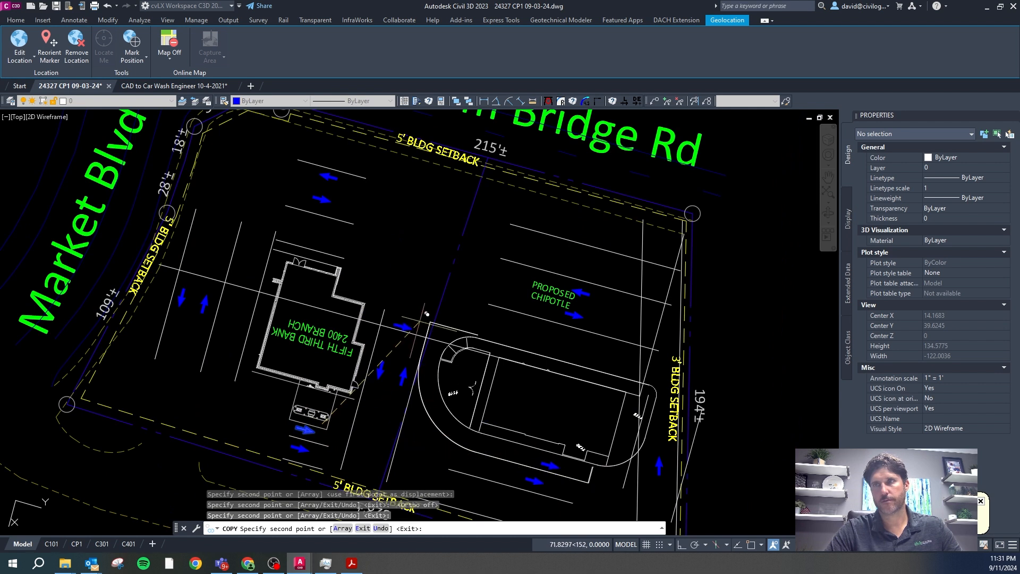
scroll(419, 323, "up", 4)
left_click(476, 407)
key("Escape")
Step: Rotate the arrow at the west end of Chipotle's drive-through to 165 degrees and shift it west into its lane
left_click(476, 408)
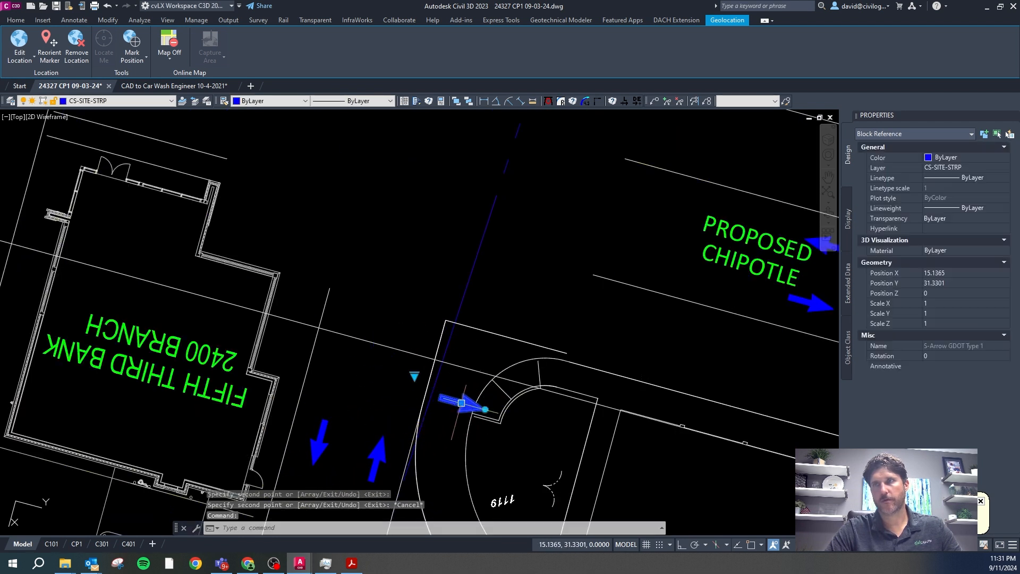
left_click(485, 409)
key("F8")
left_click(455, 446)
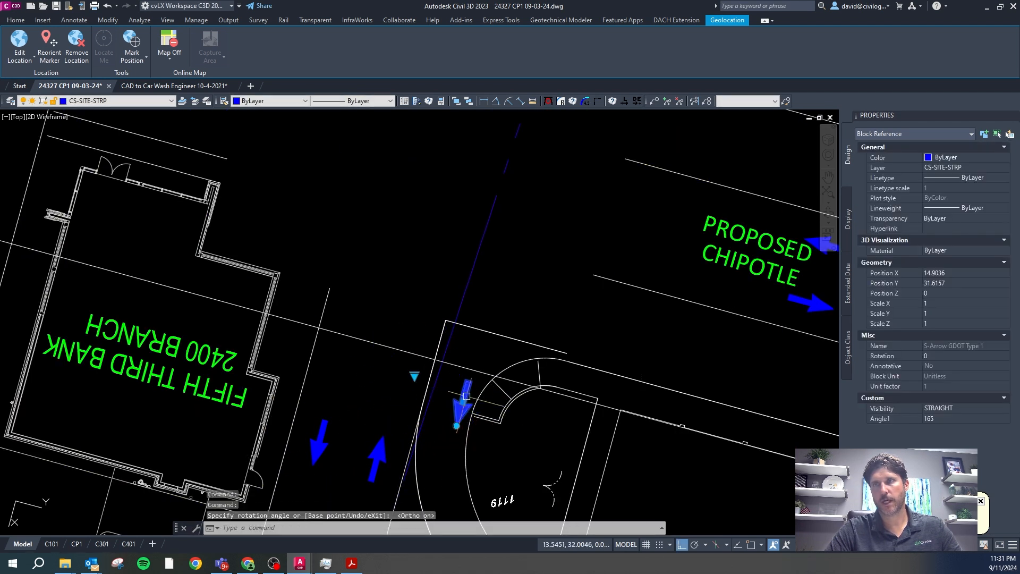
left_click(463, 402)
left_click(451, 398)
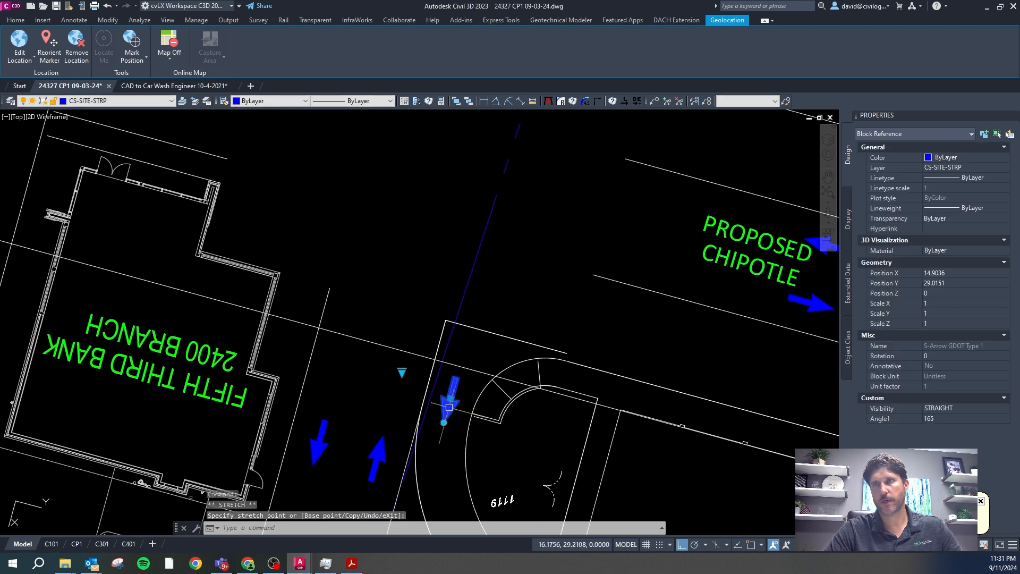
Step: Move the Chipotle building with its drive-through, parking lines and west drive-through arrow 3 units east
scroll(424, 373, "down", 2)
scroll(424, 372, "down", 2)
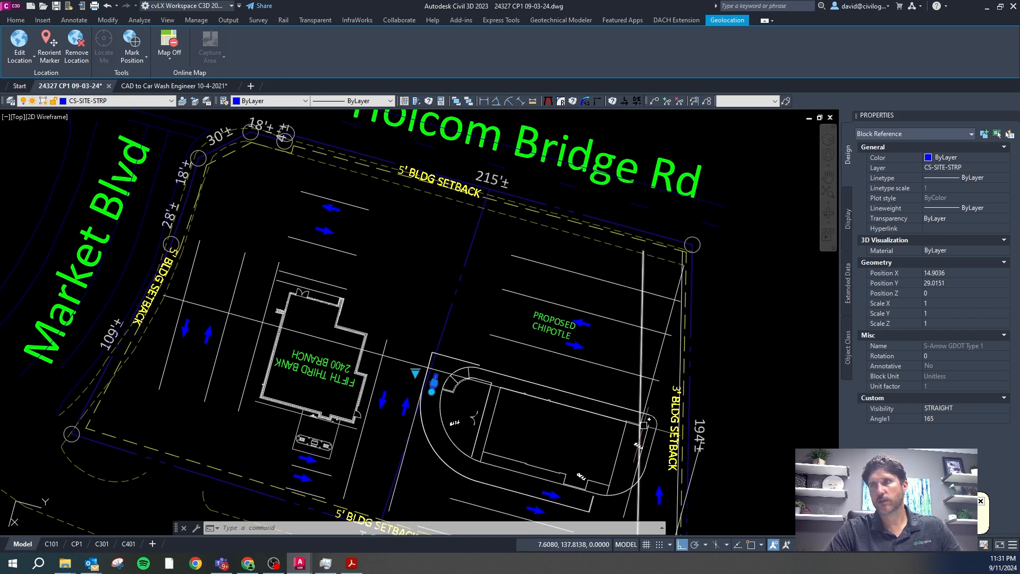
scroll(635, 426, "up", 4)
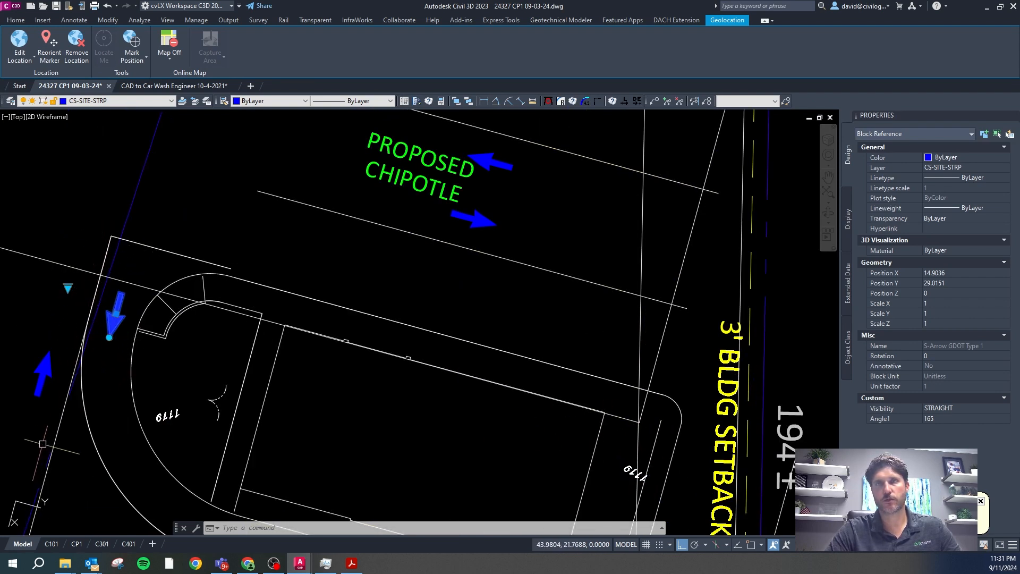
scroll(104, 242, "down", 2)
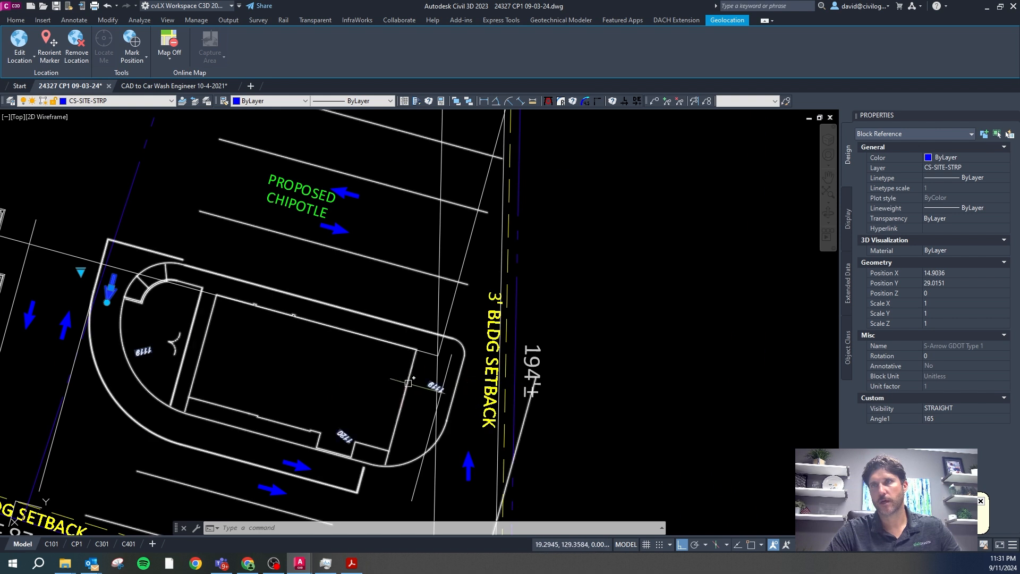
left_click(410, 382)
type("m")
key("Return")
left_click(306, 355)
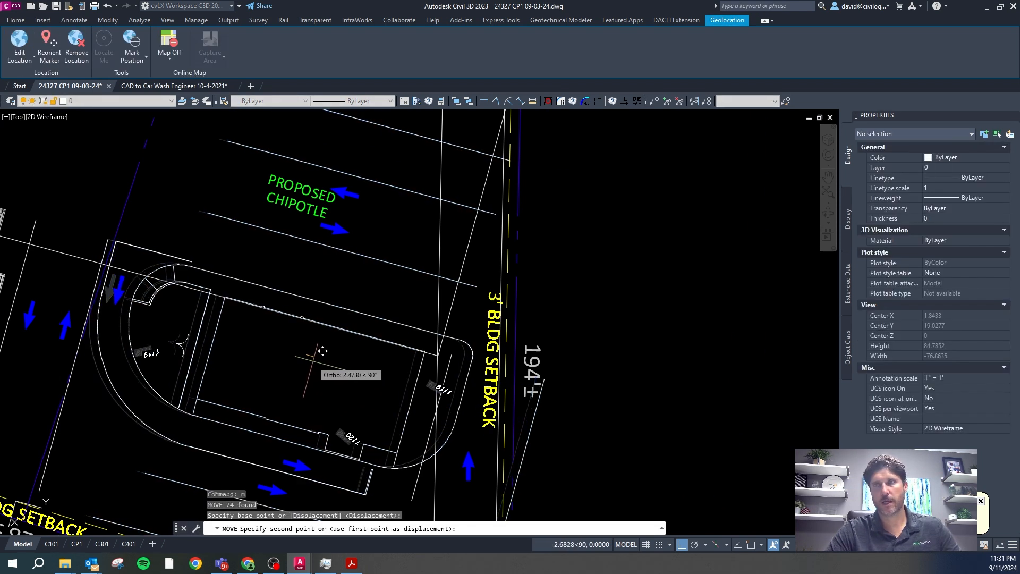
type("3")
key("Return")
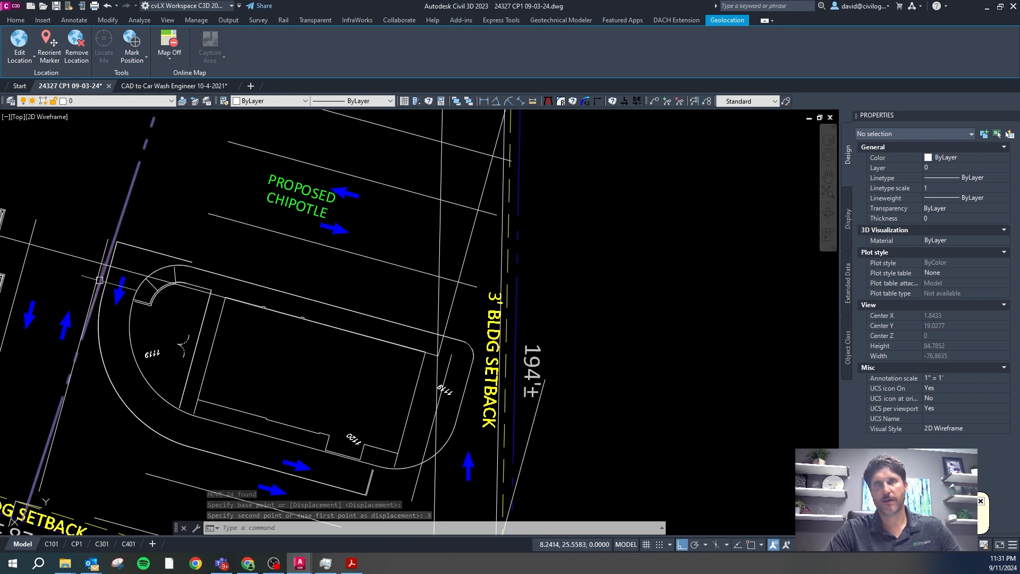
scroll(481, 340, "down", 4)
scroll(173, 284, "up", 2)
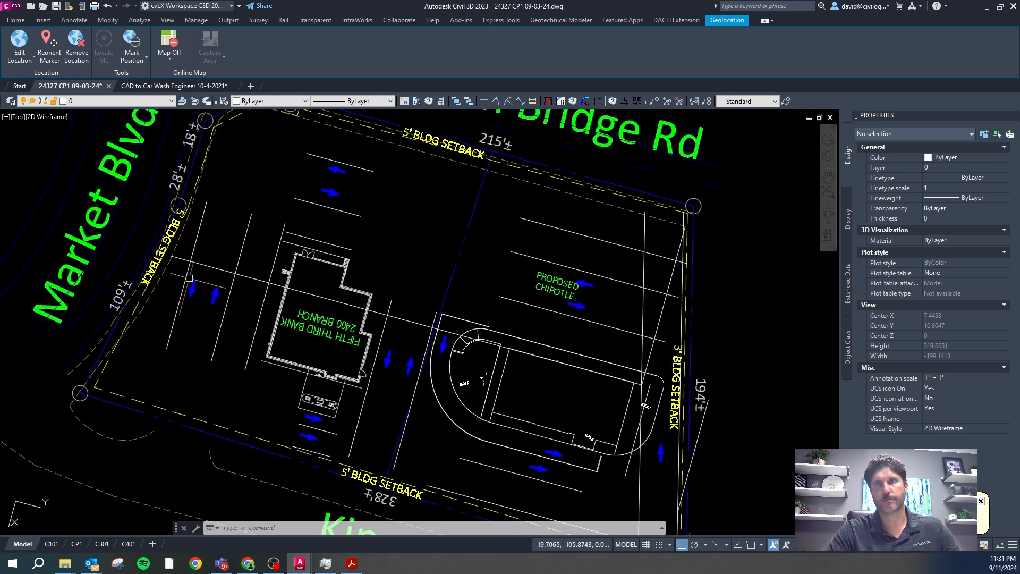
left_click(199, 209)
key("Escape")
left_click(267, 224)
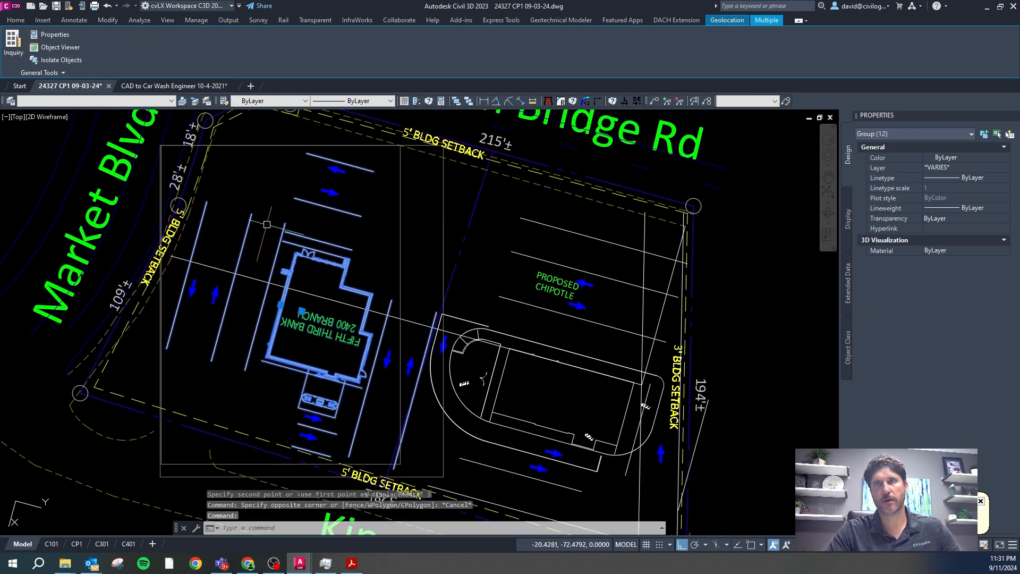
type("m")
key("Return")
left_click(320, 234)
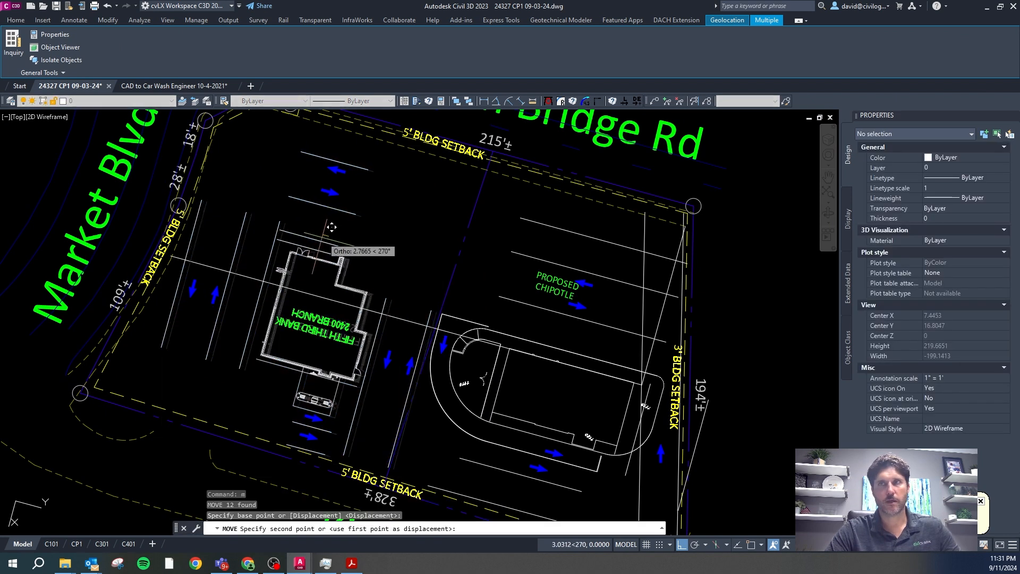
key("Escape")
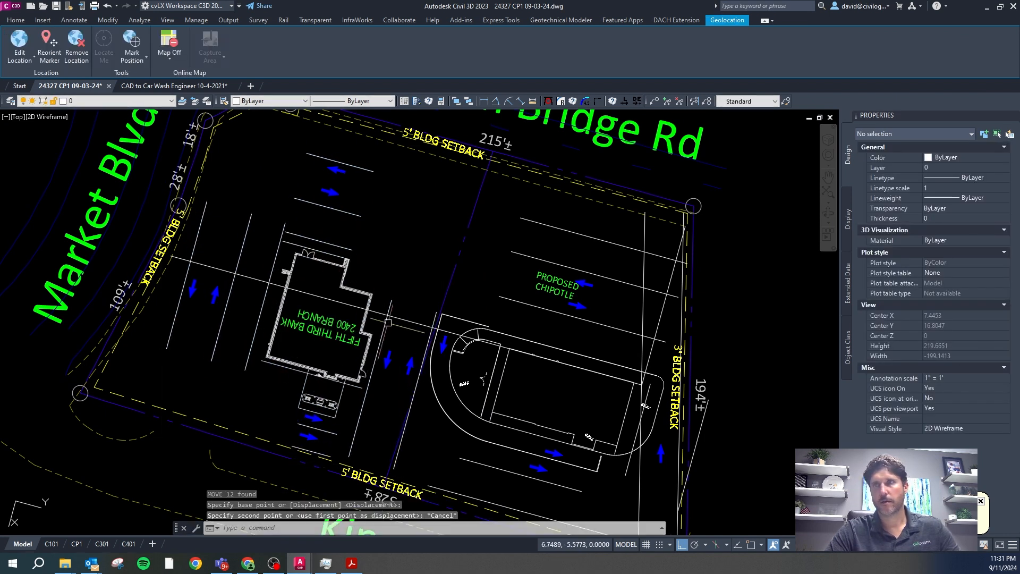
Step: Move the Fifth Third Bank and Chipotle layouts together 1 unit west
left_click(420, 389)
left_click(373, 349)
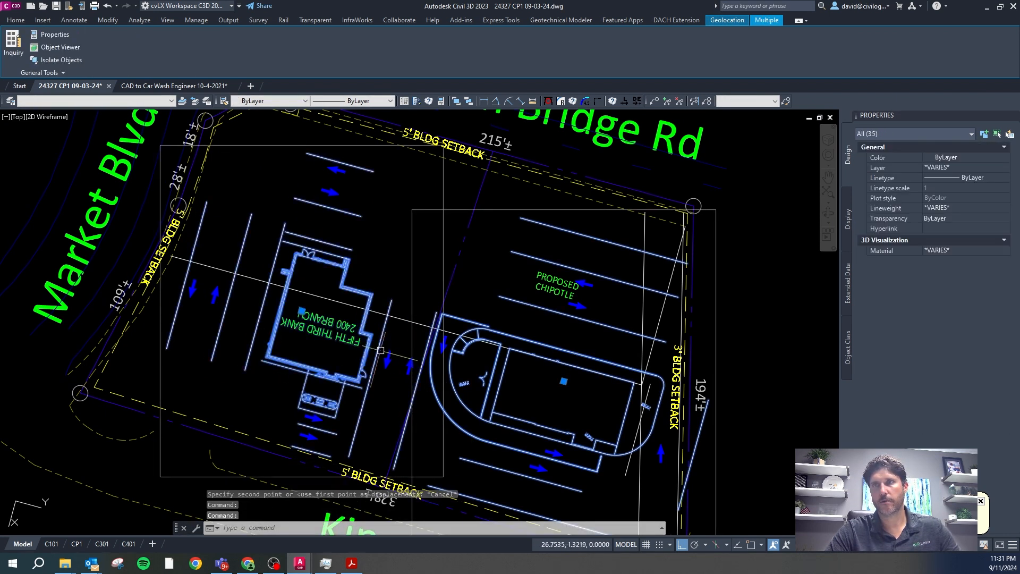
type("m")
key("Return")
left_click(374, 330)
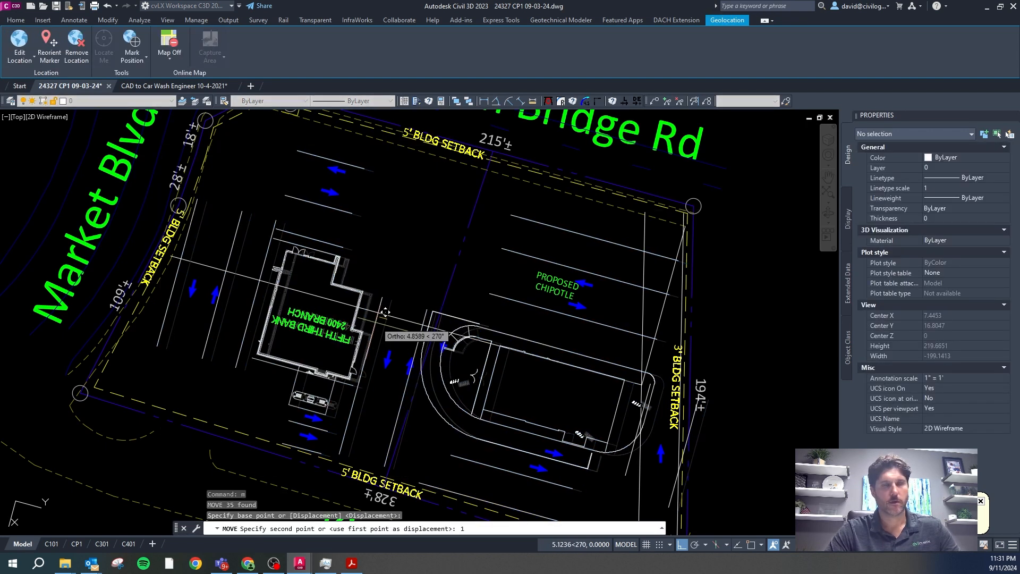
key("Return")
scroll(361, 311, "down", 2)
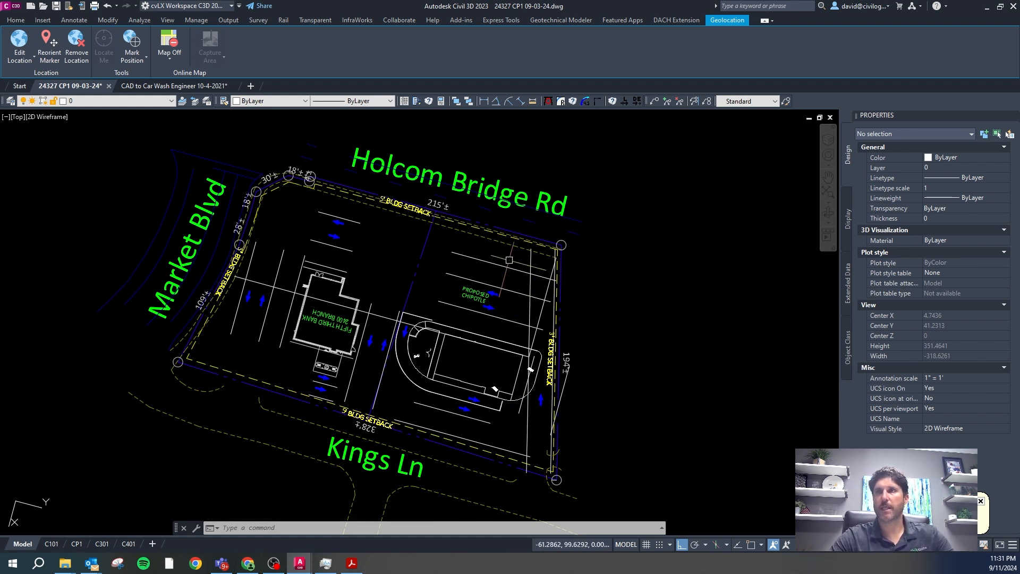
left_click(419, 326)
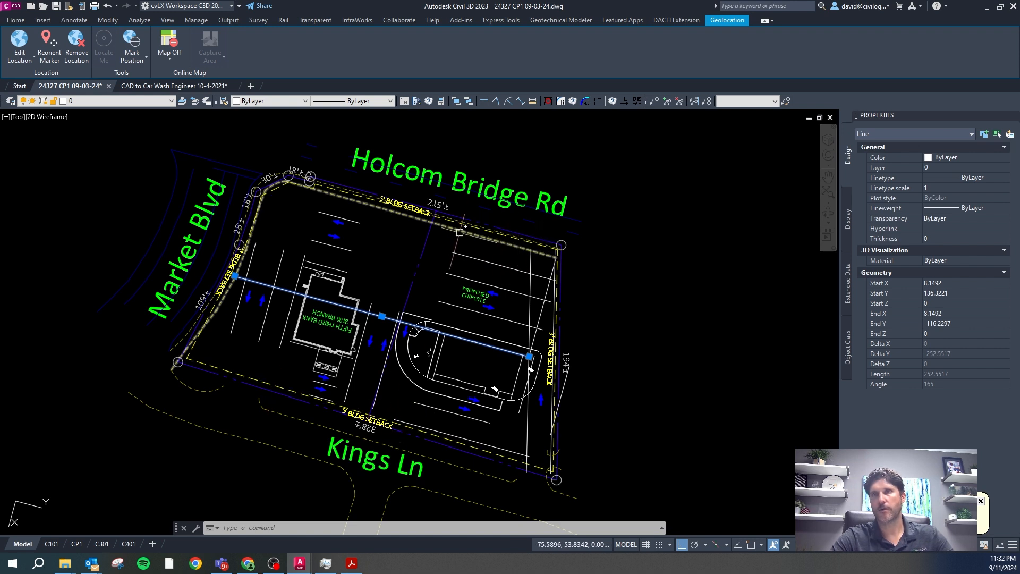
scroll(321, 189, "up", 2)
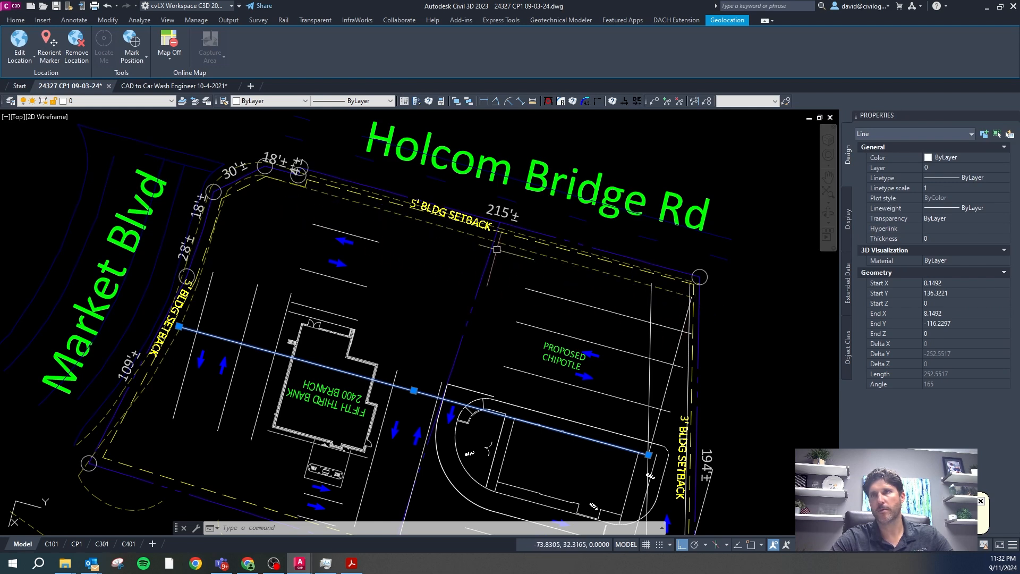
scroll(339, 196, "down", 5)
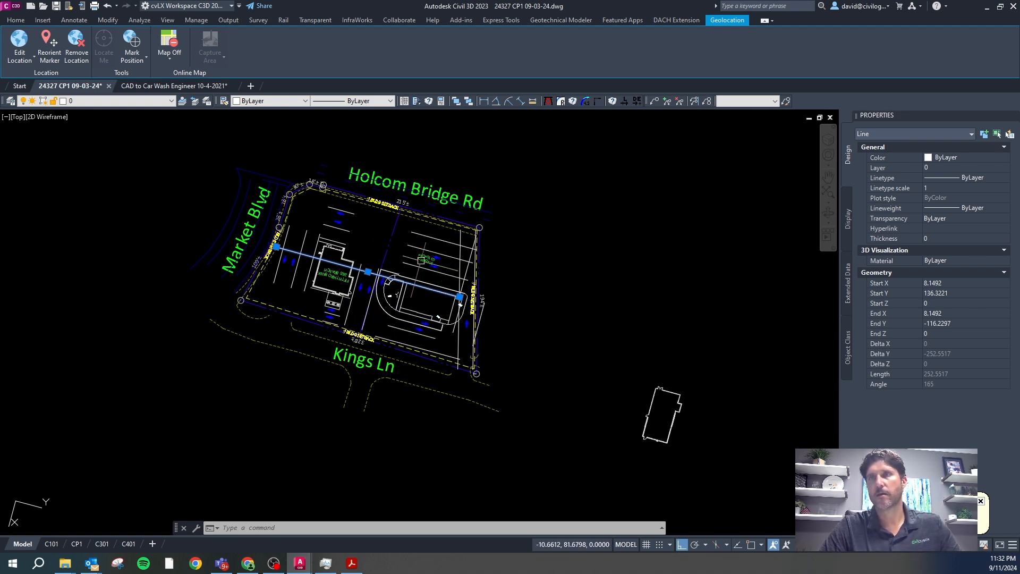
scroll(451, 279, "up", 4)
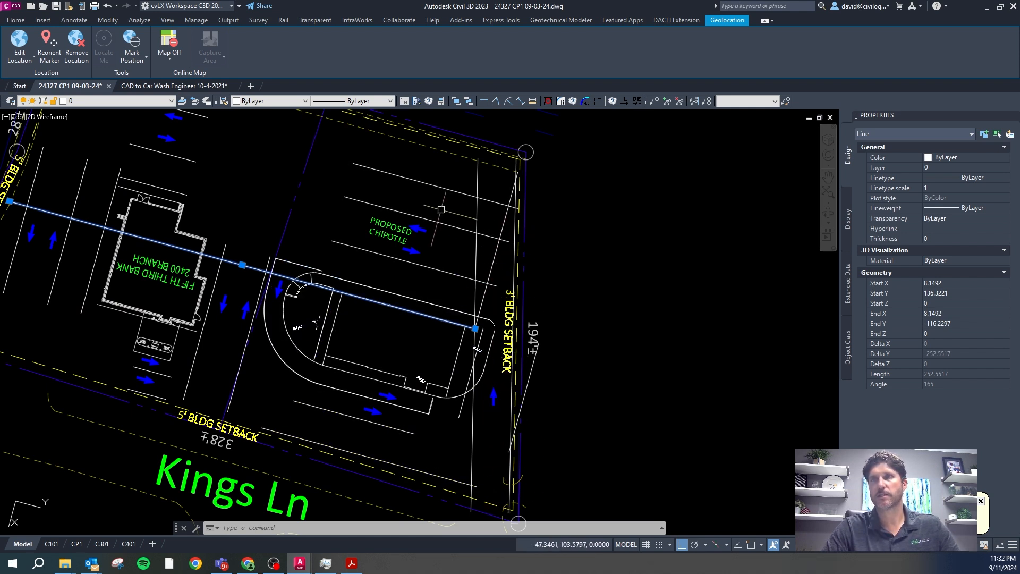
key("Escape")
left_click(464, 282)
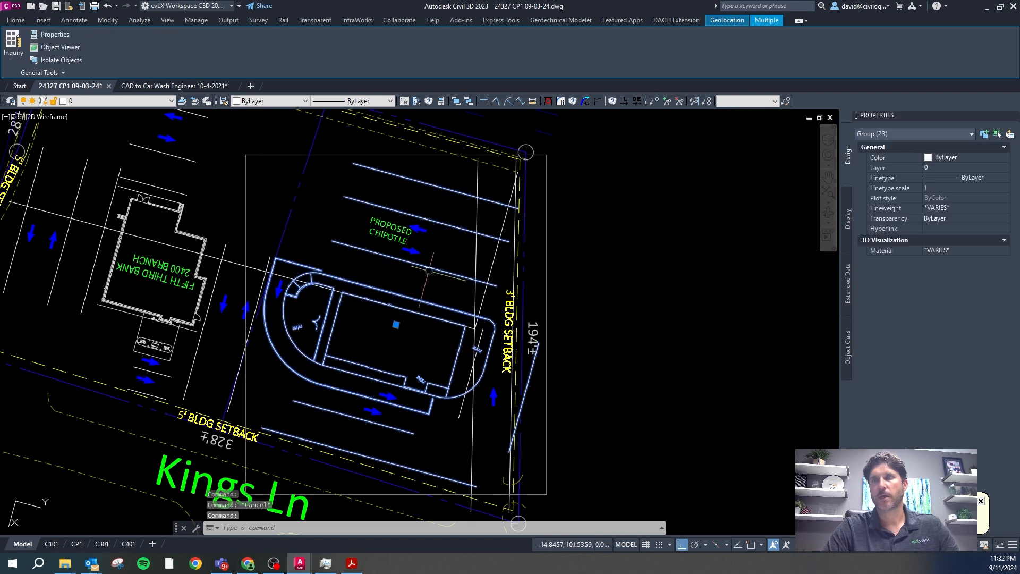
scroll(465, 281, "down", 2)
left_click(306, 243)
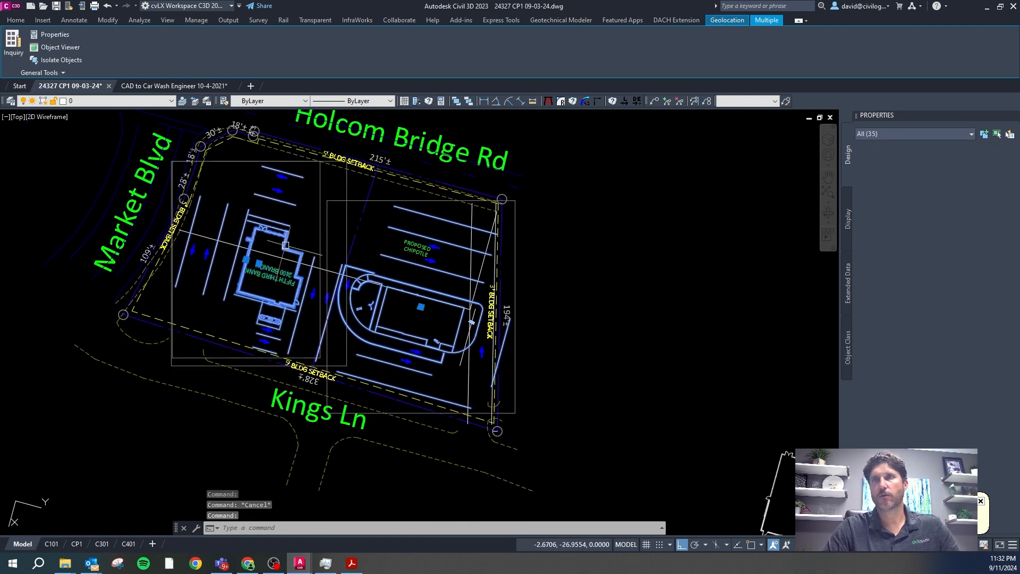
type("u")
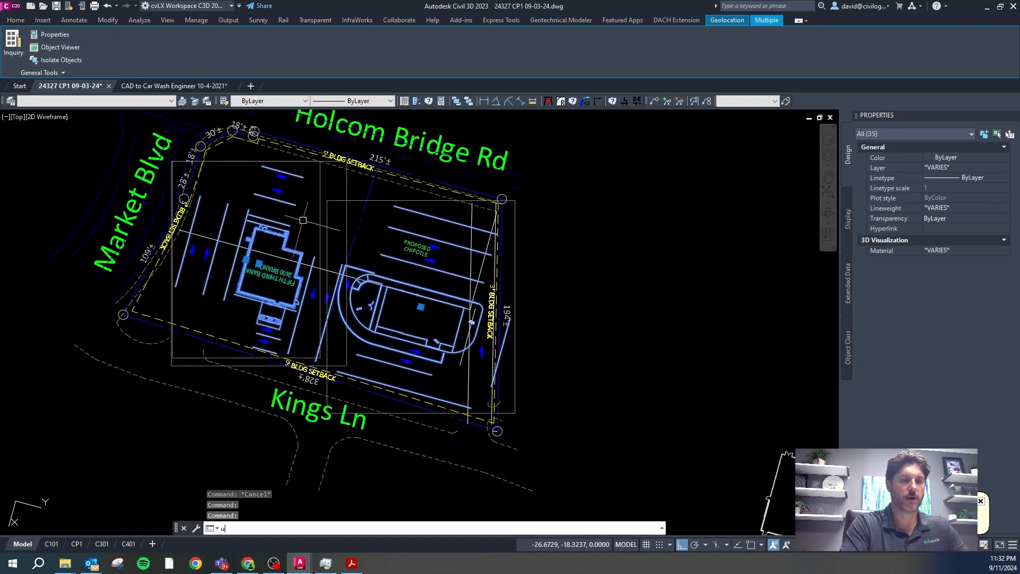
type("ngroup")
key("Return")
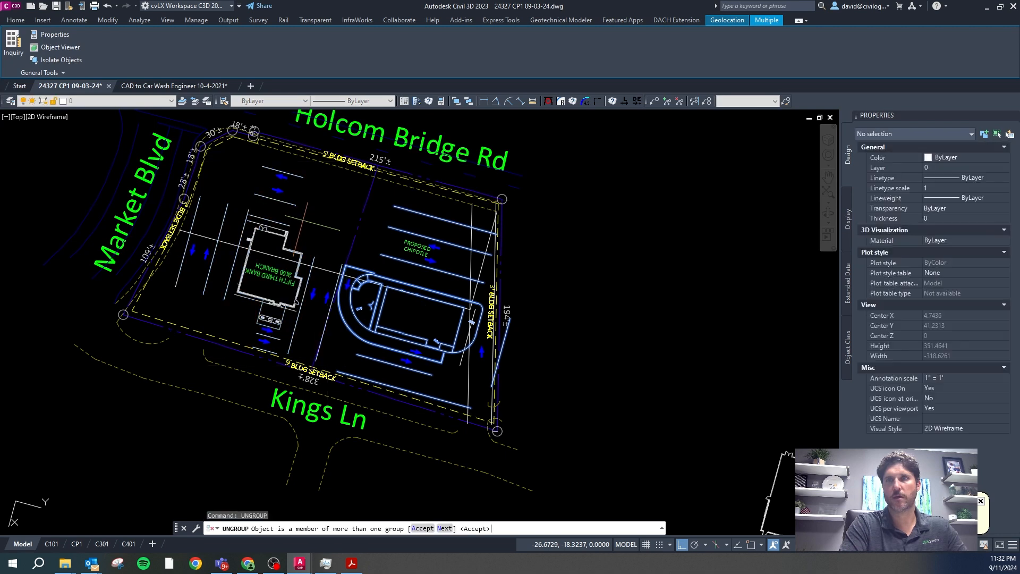
key("Escape")
Step: Ungroup the Fifth Third Bank layout, exploding both its outer group and the group nested inside
left_click(314, 216)
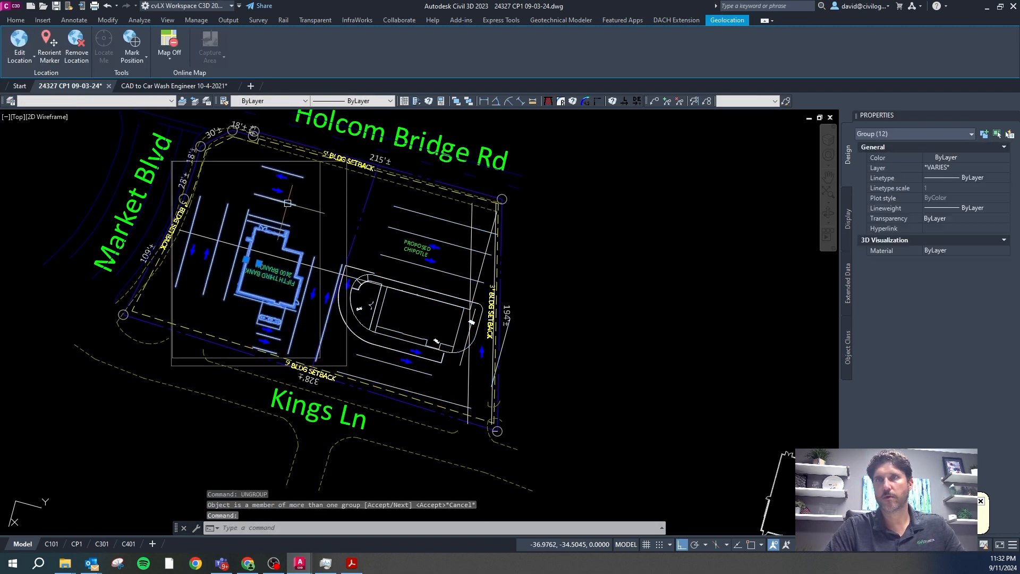
type("ungroup")
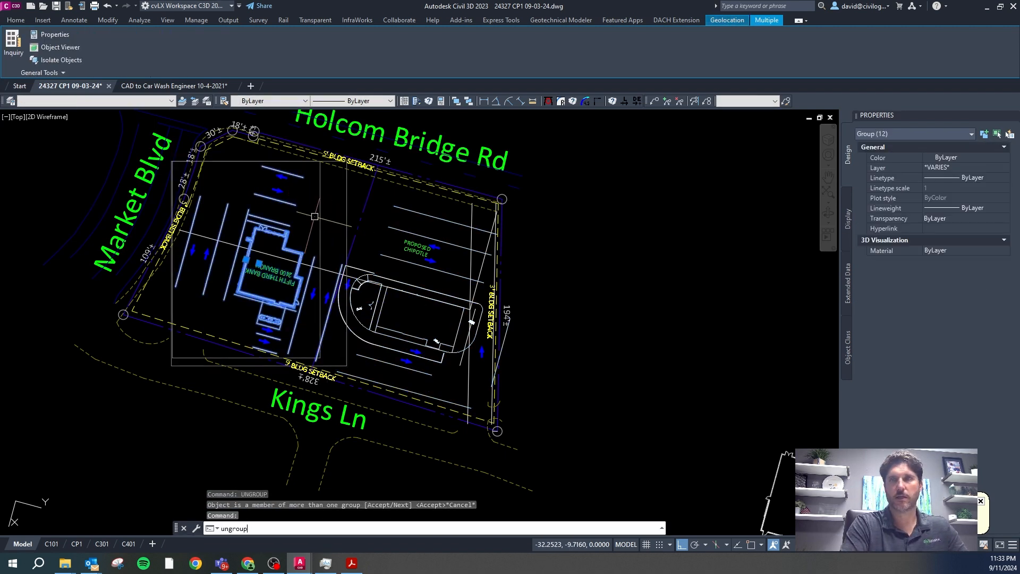
key("Return")
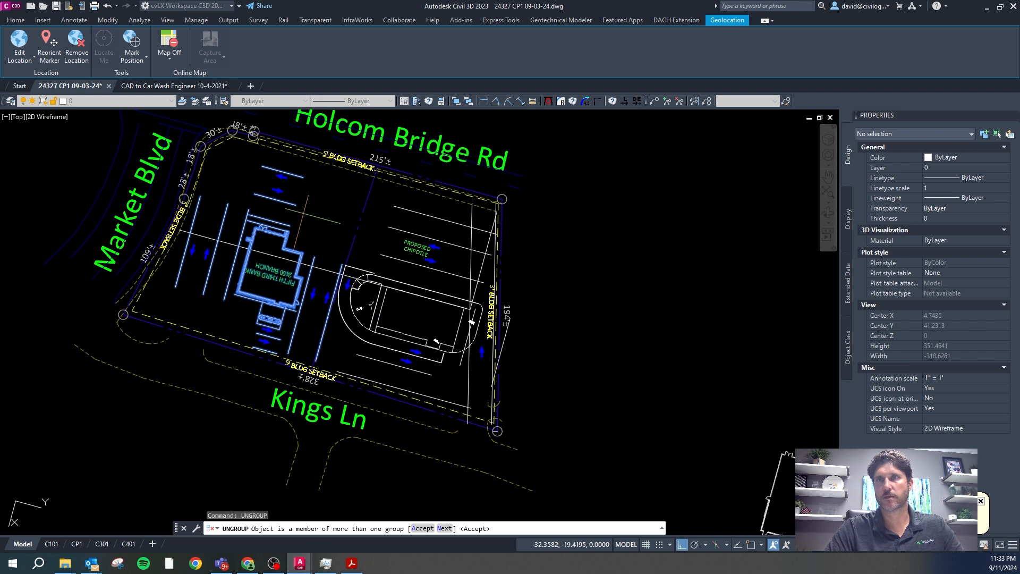
key("Return")
left_click(292, 211)
type("u")
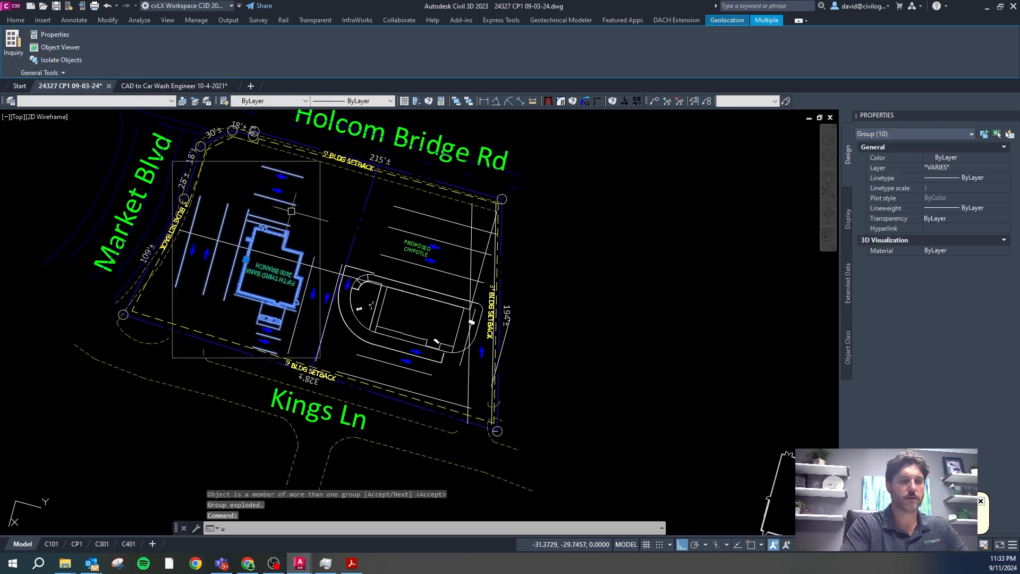
type("ngroup")
key("Return")
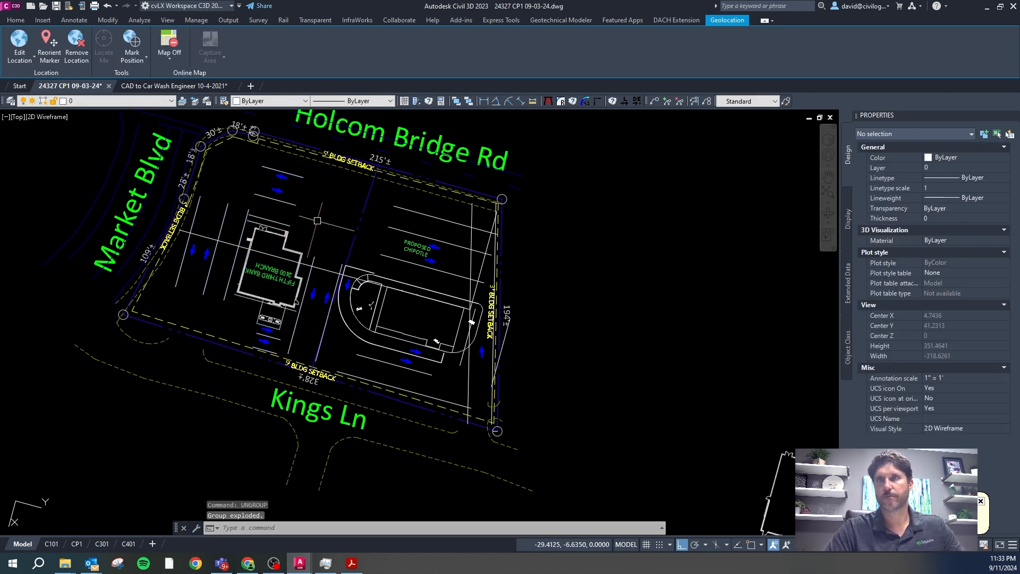
key("Escape")
Step: Ungroup the Chipotle building, drive-through and parking line layout
left_click(398, 228)
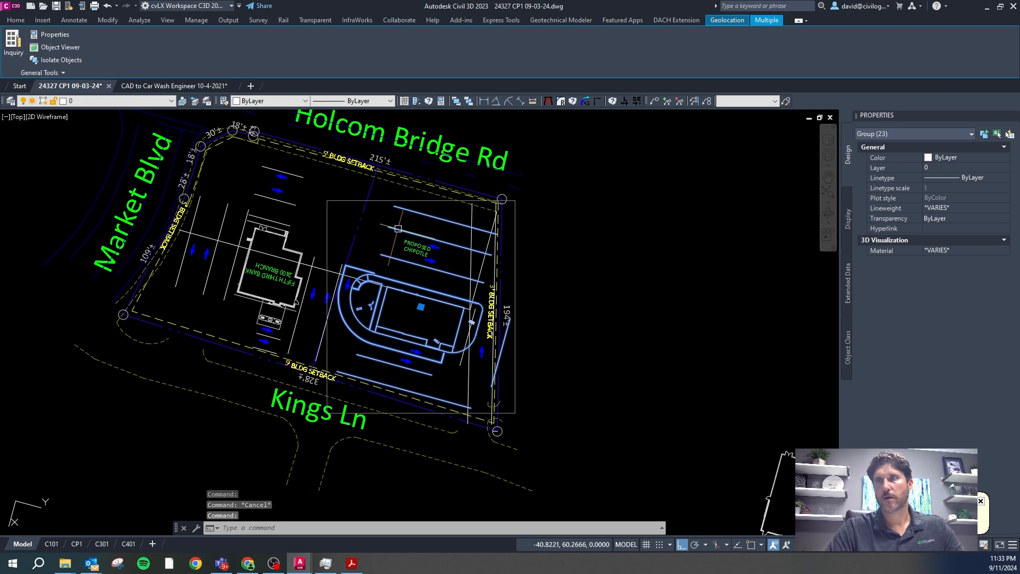
type("ung")
key("Return")
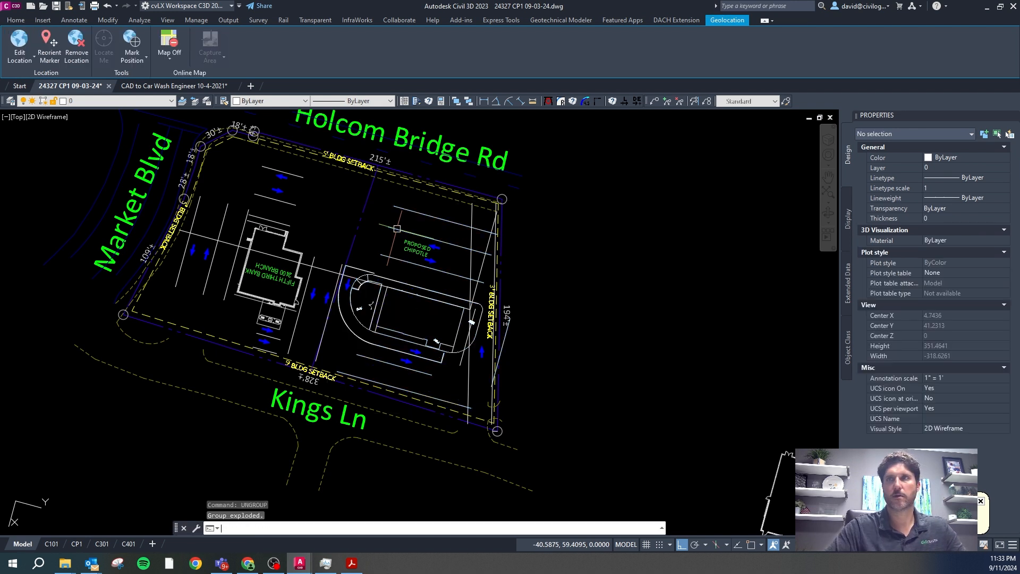
key("Escape")
Step: Delete the two slanted lines east of Chipotle and the southernmost parking line near Kings Ln
scroll(510, 319, "up", 2)
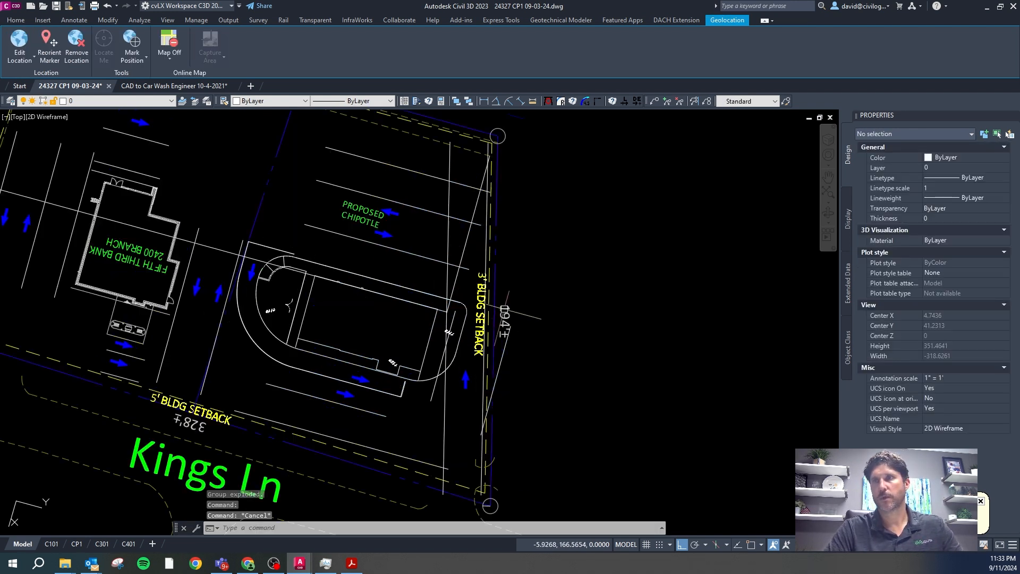
left_click(498, 370)
left_click(433, 392)
key("Delete")
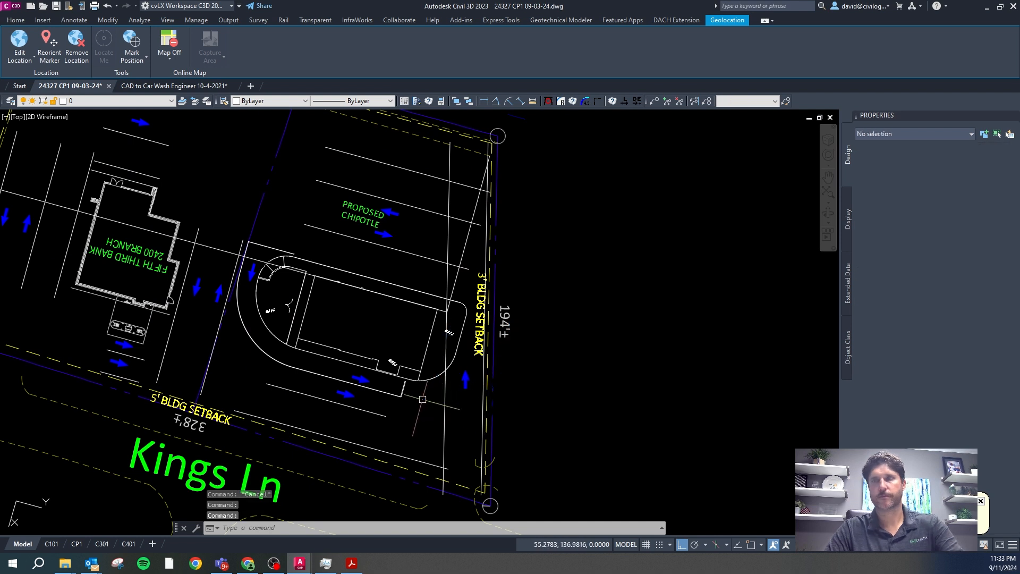
left_click(392, 453)
key("Delete")
Step: Try to trim the drive-through curb around Chipotle's east end where the near-vertical line crosses it
scroll(451, 289, "up", 2)
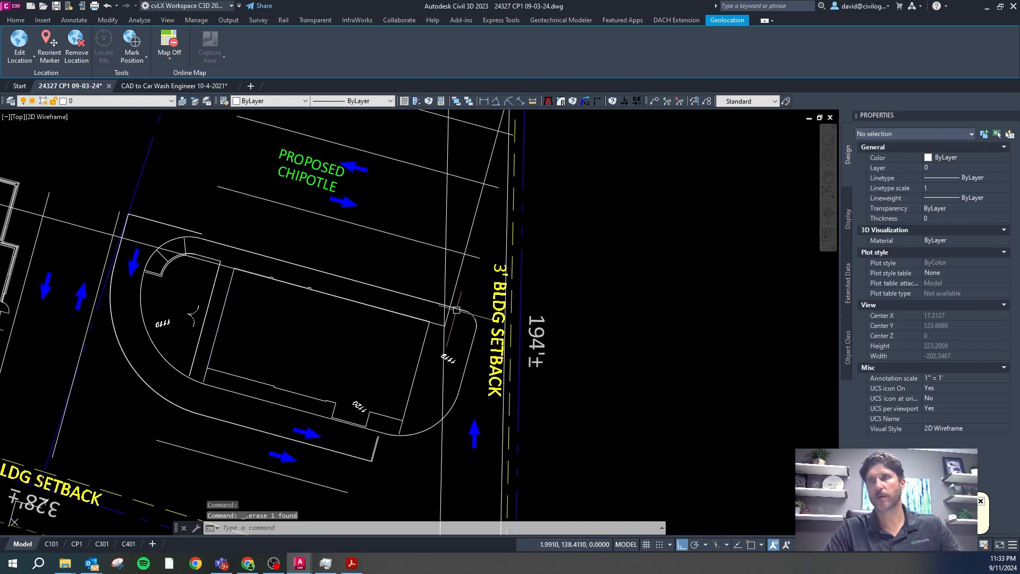
left_click(456, 309)
left_click(471, 345)
key("Escape")
left_click(470, 344)
key("Escape")
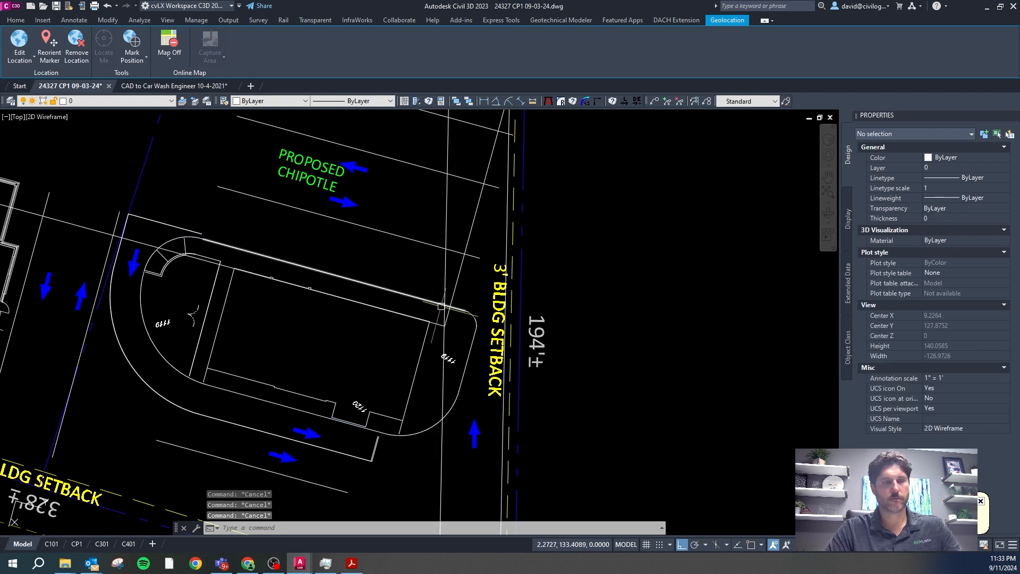
type("tr")
key("Return")
scroll(452, 302, "up", 2)
left_click(450, 306)
scroll(457, 345, "down", 3)
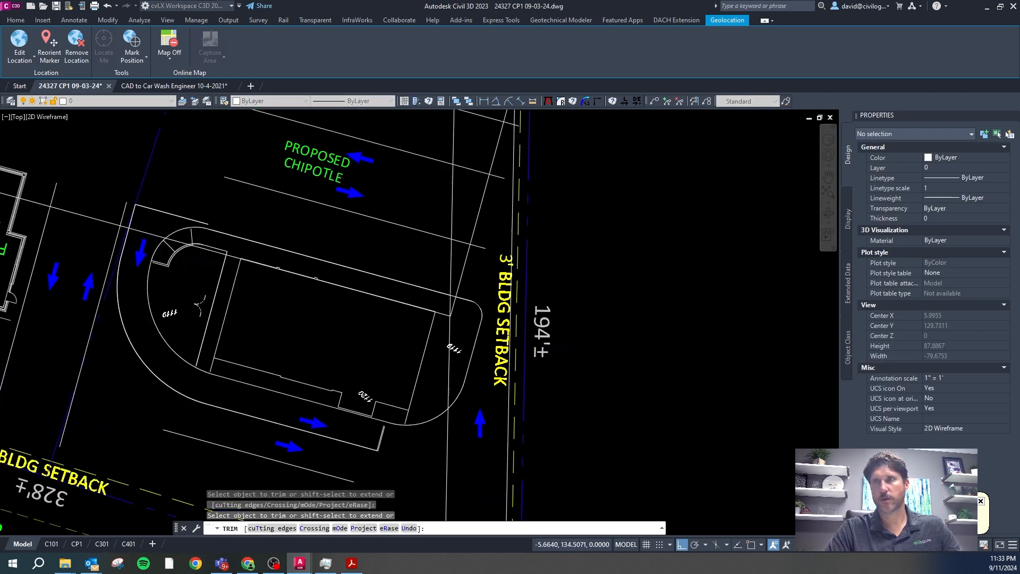
scroll(464, 386, "up", 1)
left_click(459, 396)
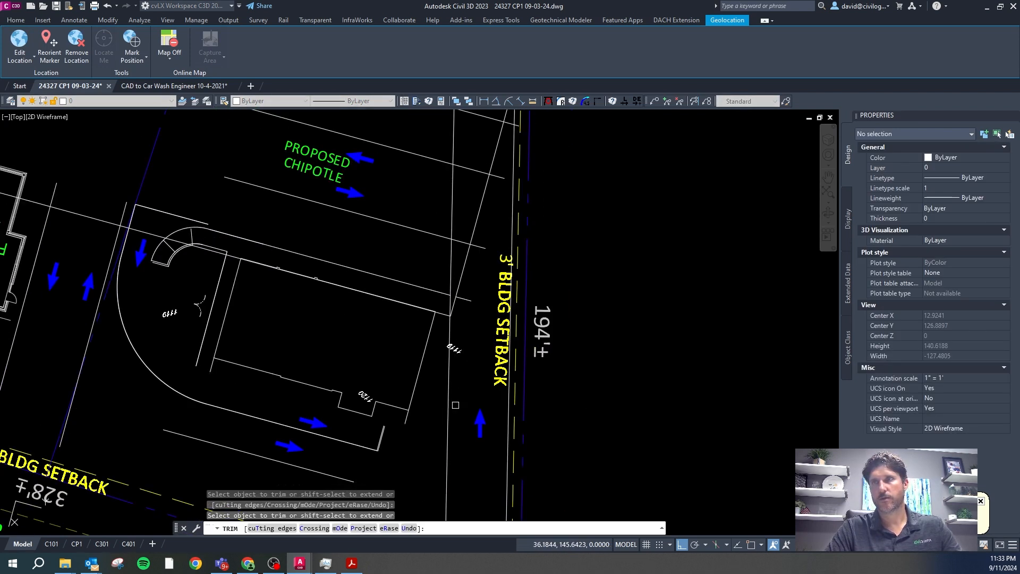
key("Return")
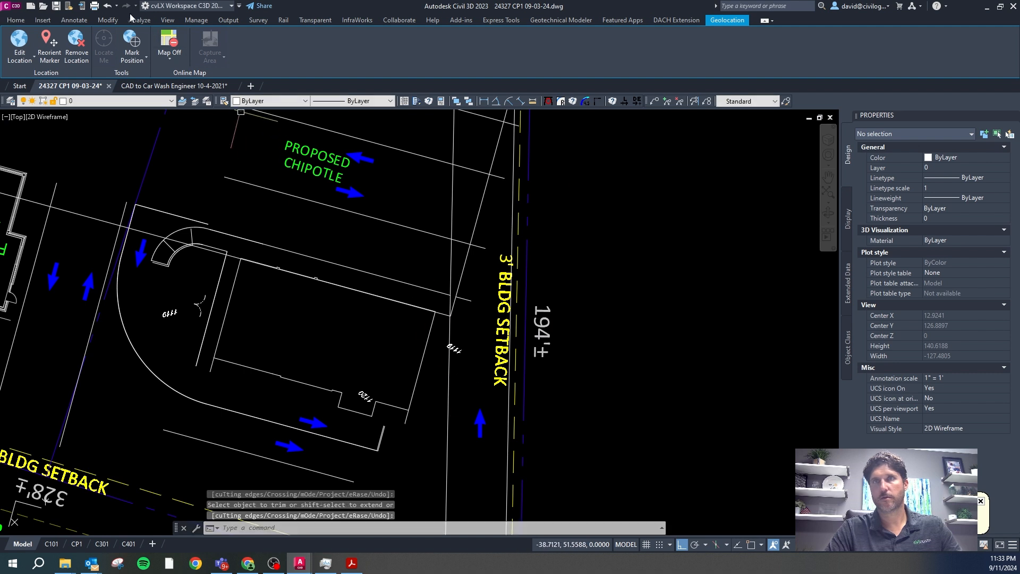
left_click(106, 7)
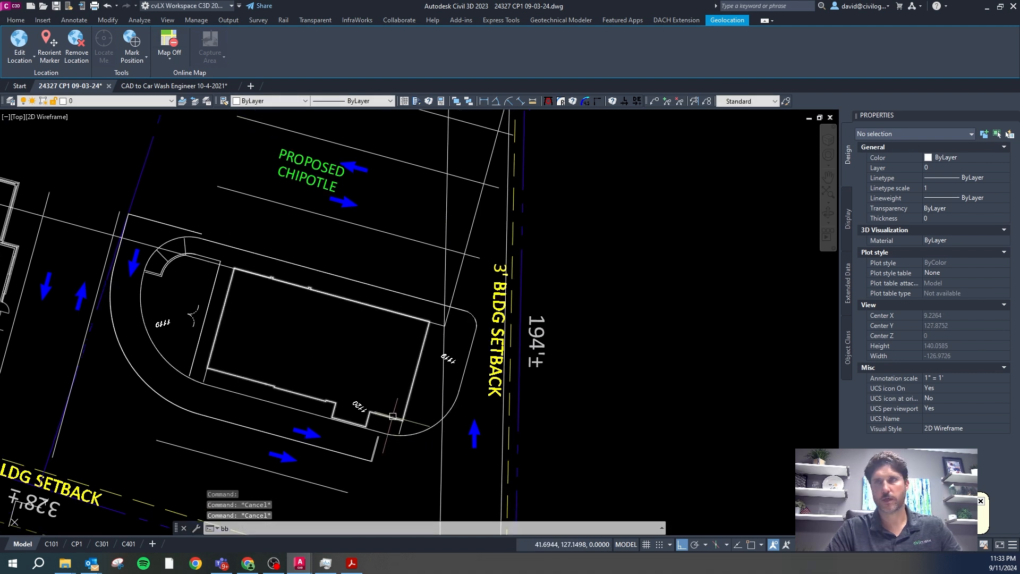
Step: Break Chipotle's curb polyline at the southeast where the near-vertical line crosses it
key("Return")
scroll(444, 424, "up", 6)
left_click(442, 400)
left_click(442, 398)
left_click(448, 385)
scroll(444, 411, "down", 6)
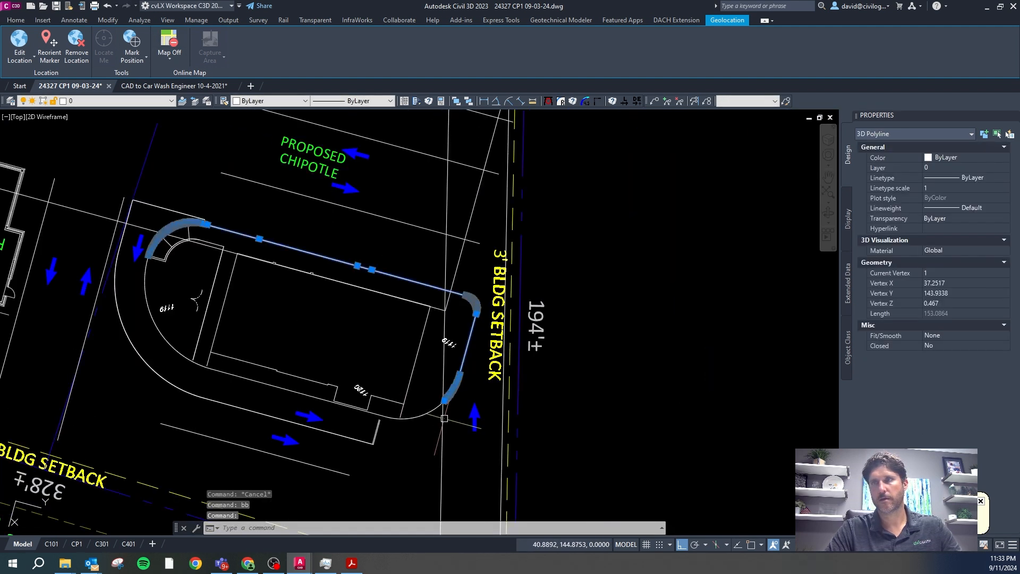
key("Escape")
Step: Break the line along Chipotle's north curb where the near-vertical line crosses it near the northeast corner
left_click(473, 324)
key("Escape")
key("Escape")
key("Escape")
key("Return")
scroll(444, 272, "up", 6)
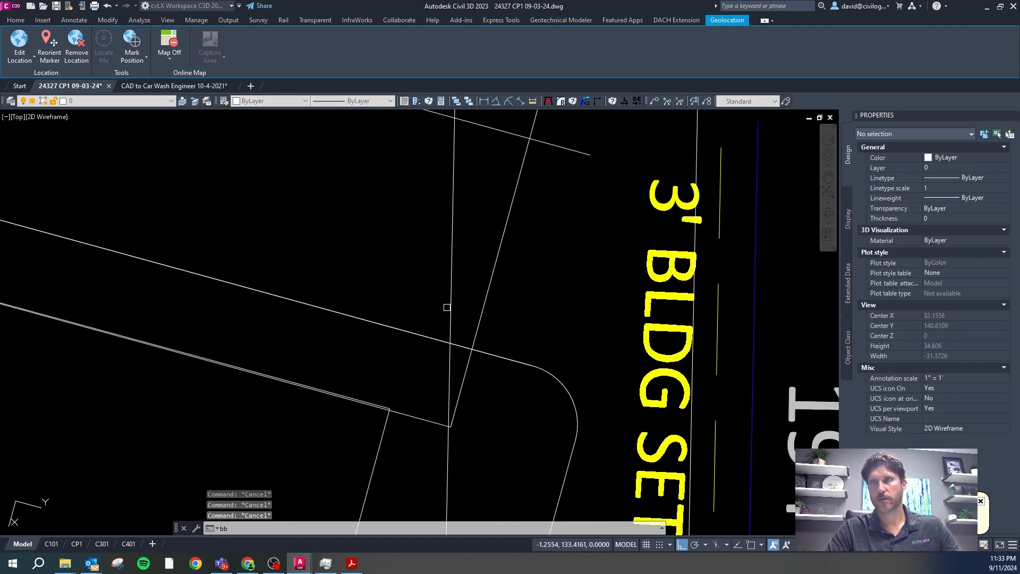
left_click(454, 343)
left_click(454, 345)
left_click(460, 345)
scroll(460, 344, "down", 6)
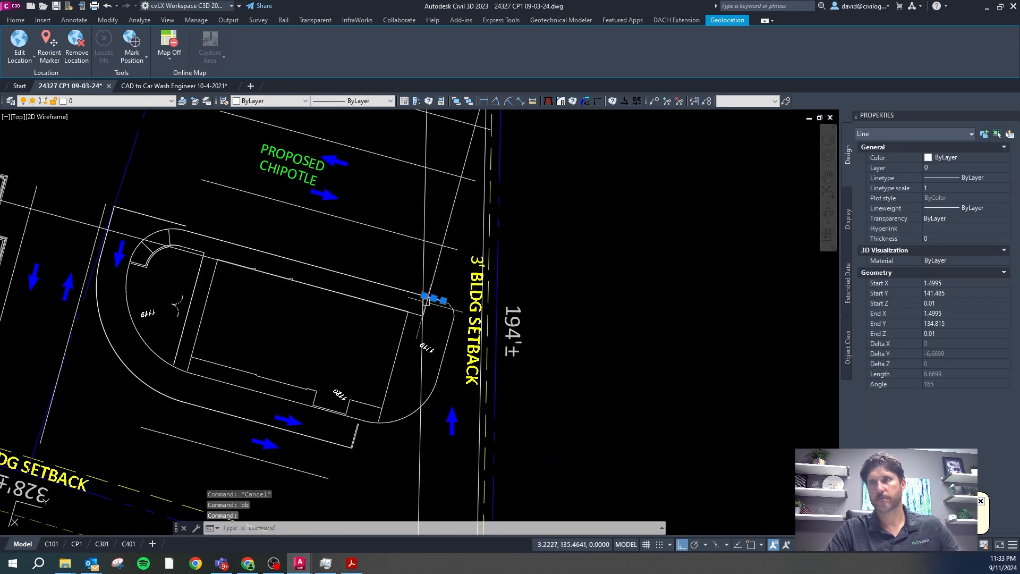
Step: Delete the short line segment between the break and Chipotle's northeast curb corner
left_click(423, 294)
mouse_move(451, 313)
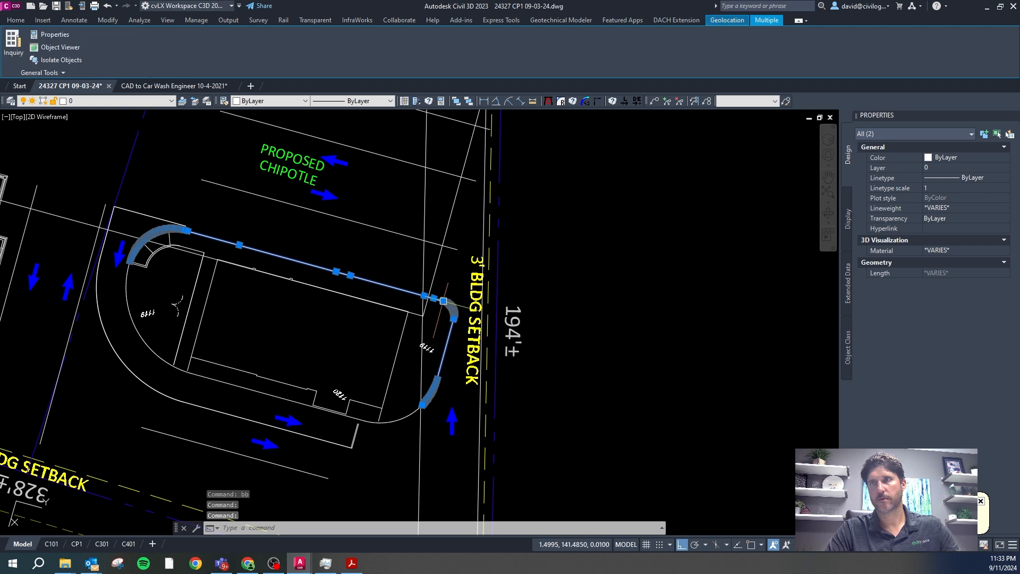
key("Escape")
left_click(438, 299)
key("Delete")
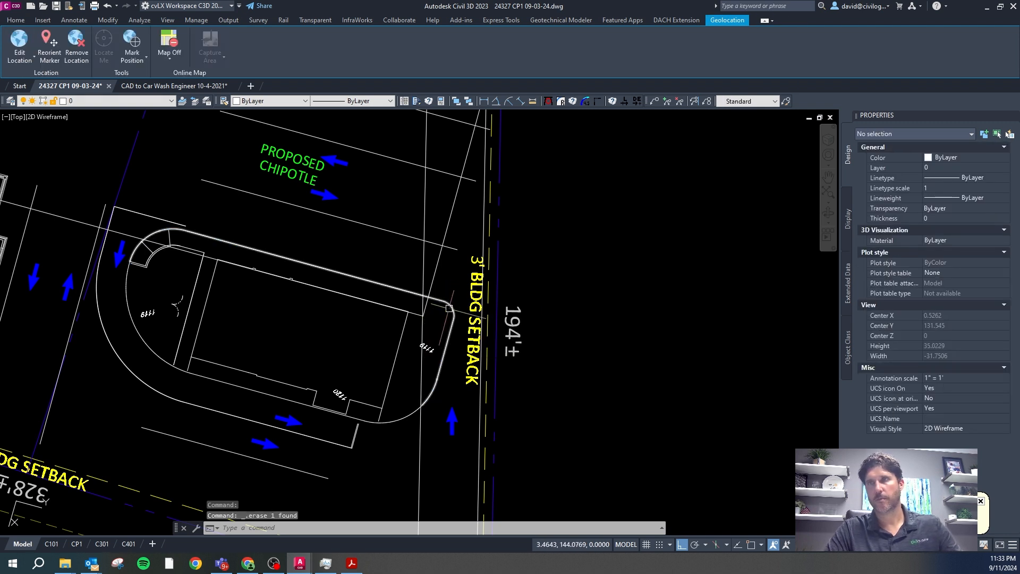
Step: Try deleting the curb polyline around Chipotle's north and east sides, and undo the deletion
left_click(450, 304)
key("Delete")
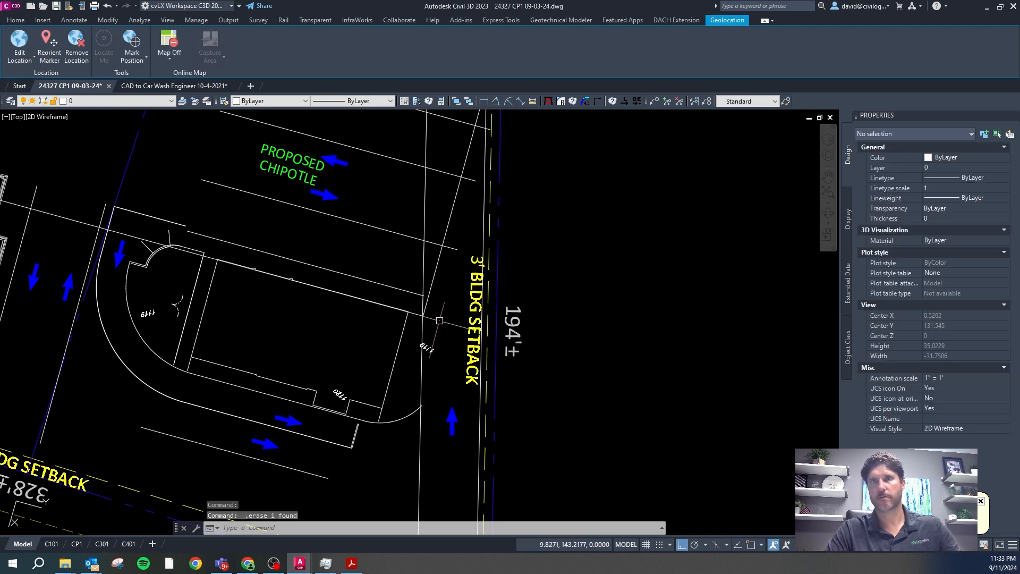
key("ctrl+z")
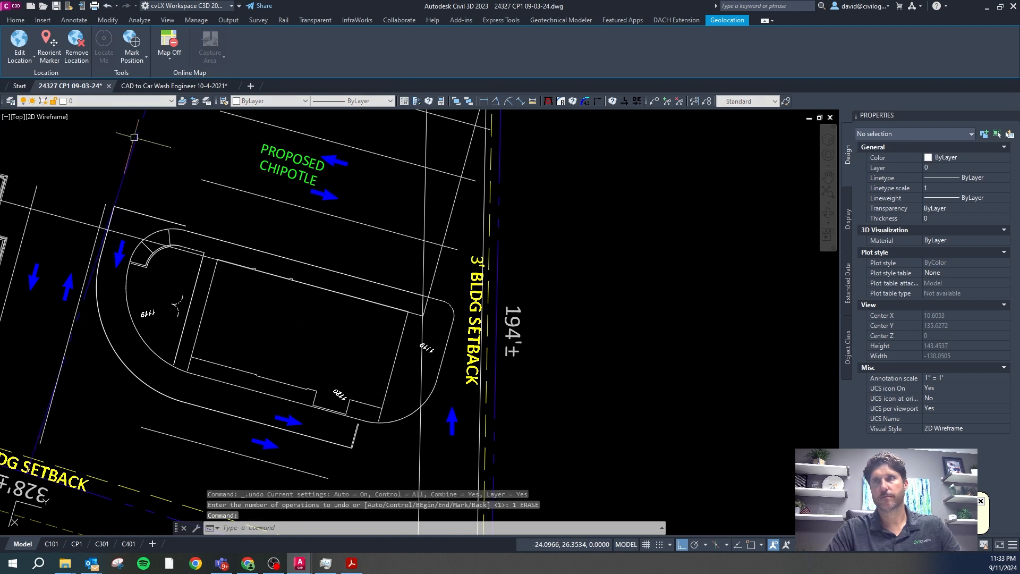
Step: Delete the remaining straight line that overlaps the curb polyline along Chipotle's north side
key("Escape")
key("Escape")
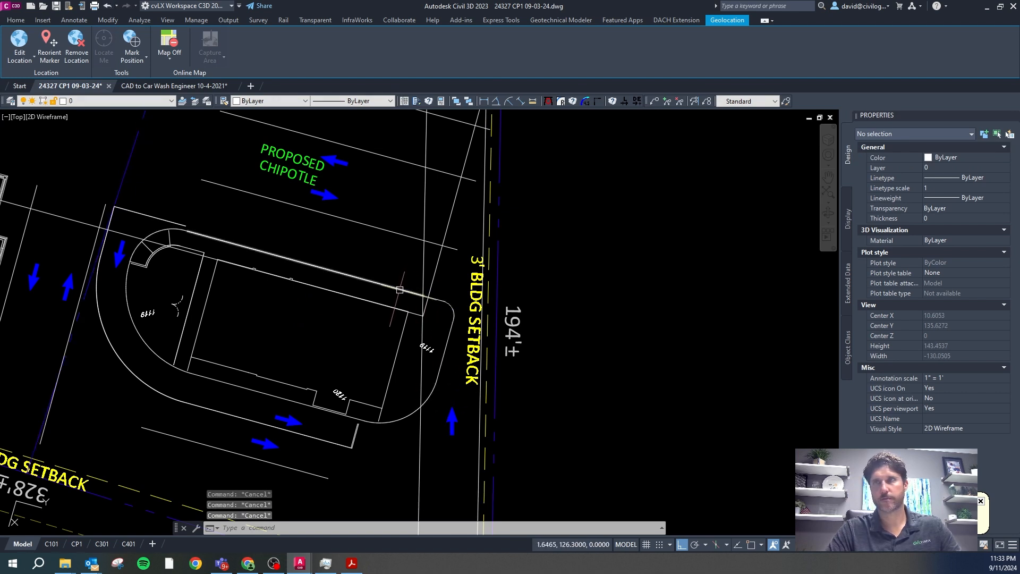
left_click(400, 289)
key("Delete")
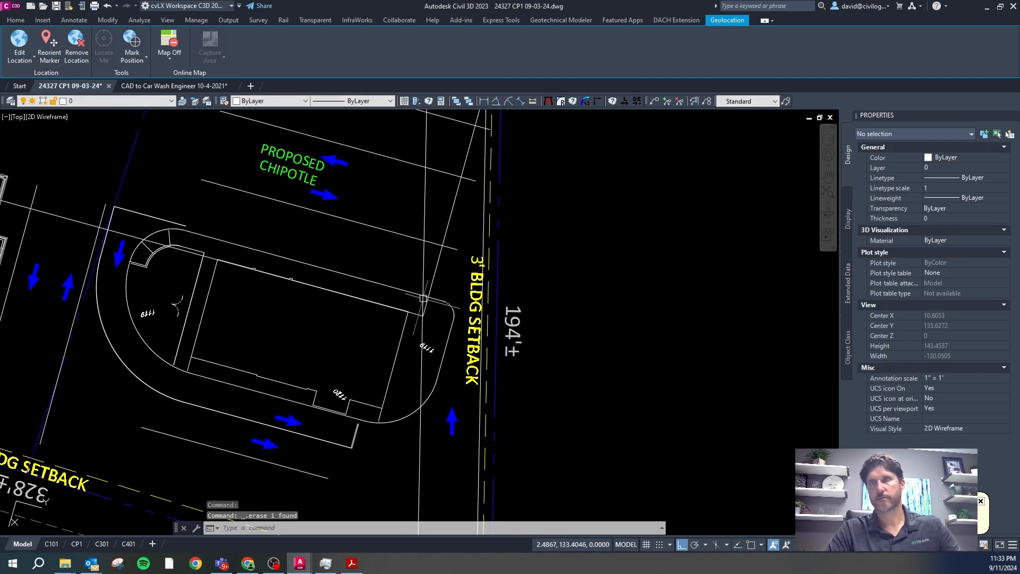
Step: Break Chipotle's curb polyline where the near-vertical line crosses it near the northeast corner, and delete the portion wrapping the east side
key("Escape")
key("Escape")
key("Escape")
type("bb")
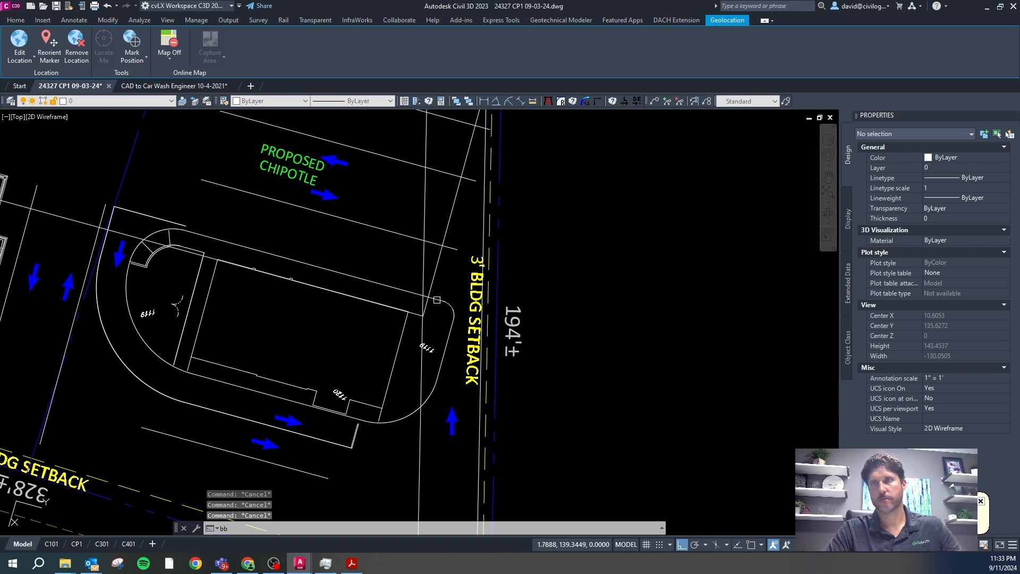
scroll(437, 300, "up", 4)
left_click(381, 279)
left_click(384, 280)
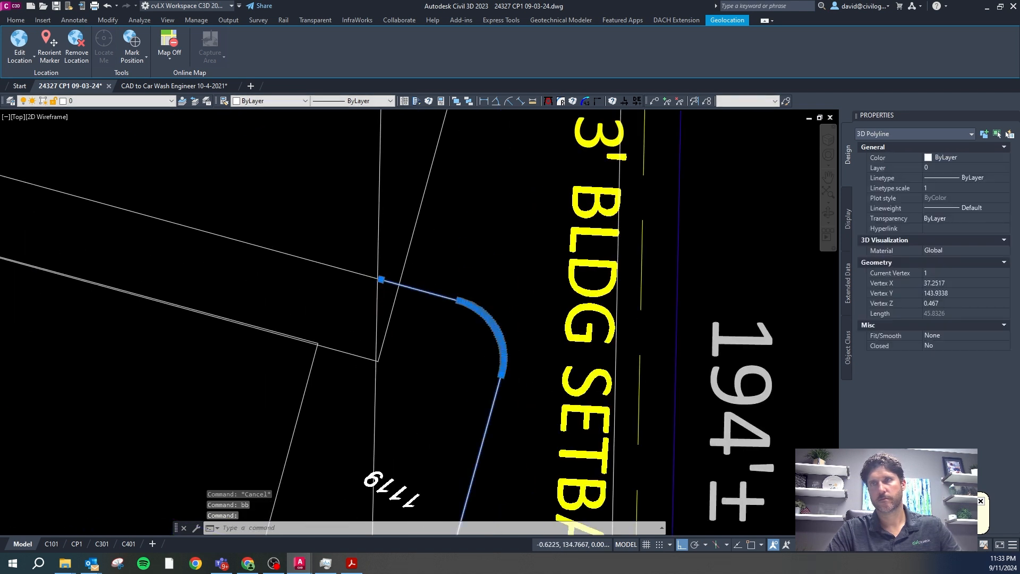
scroll(387, 255, "down", 4)
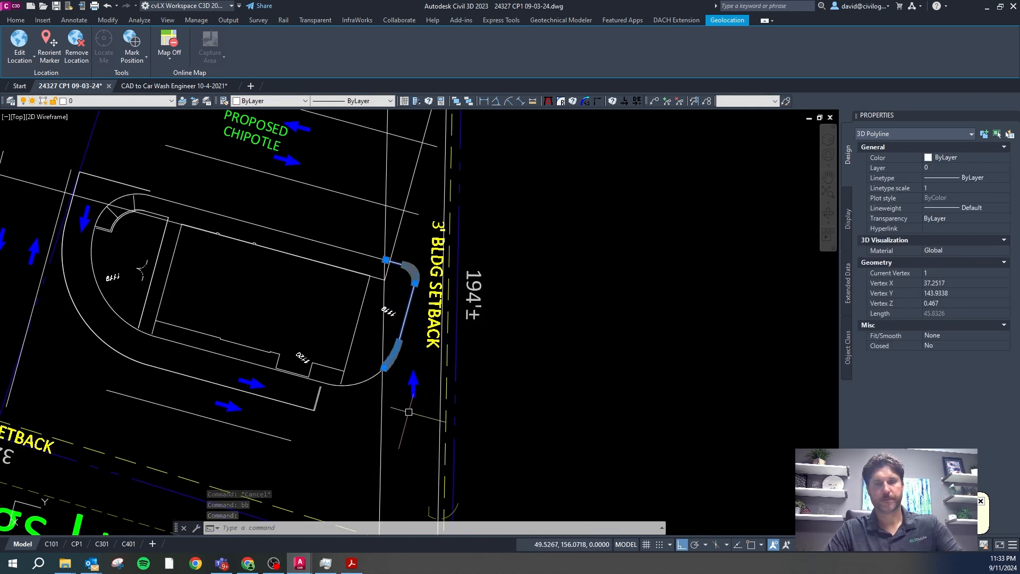
key("Delete")
key("Escape")
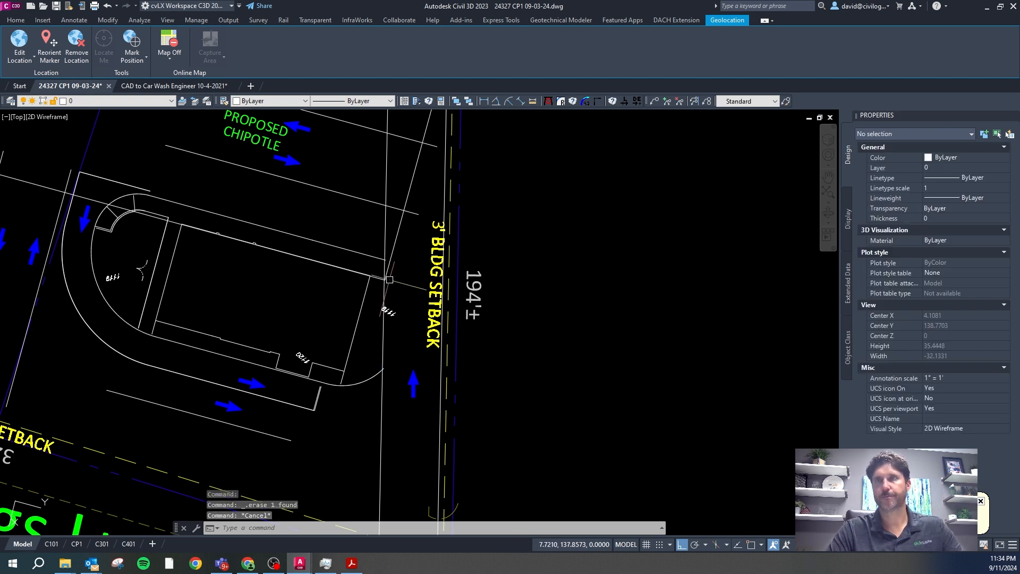
Step: Trim the parking and drive aisle lines north of Chipotle where they run east past the near-vertical line
scroll(385, 228, "down", 5)
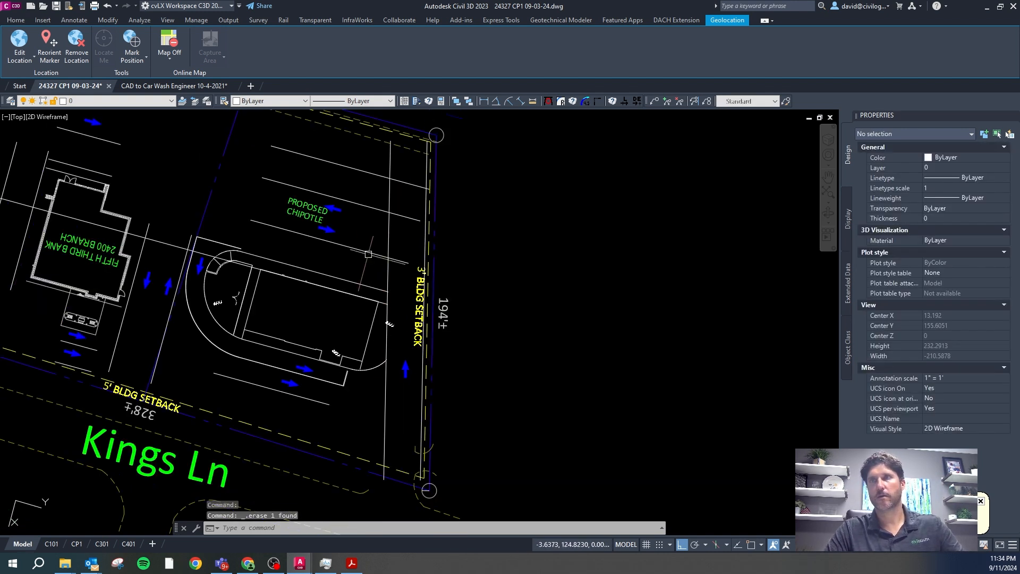
scroll(376, 203, "up", 5)
key("Escape")
key("Escape")
key("Escape")
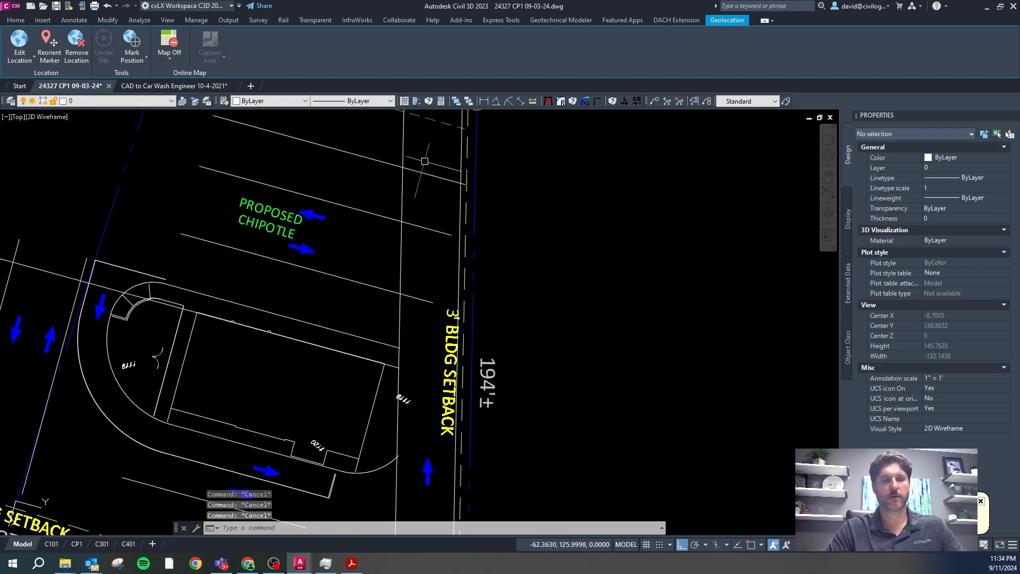
key("Return")
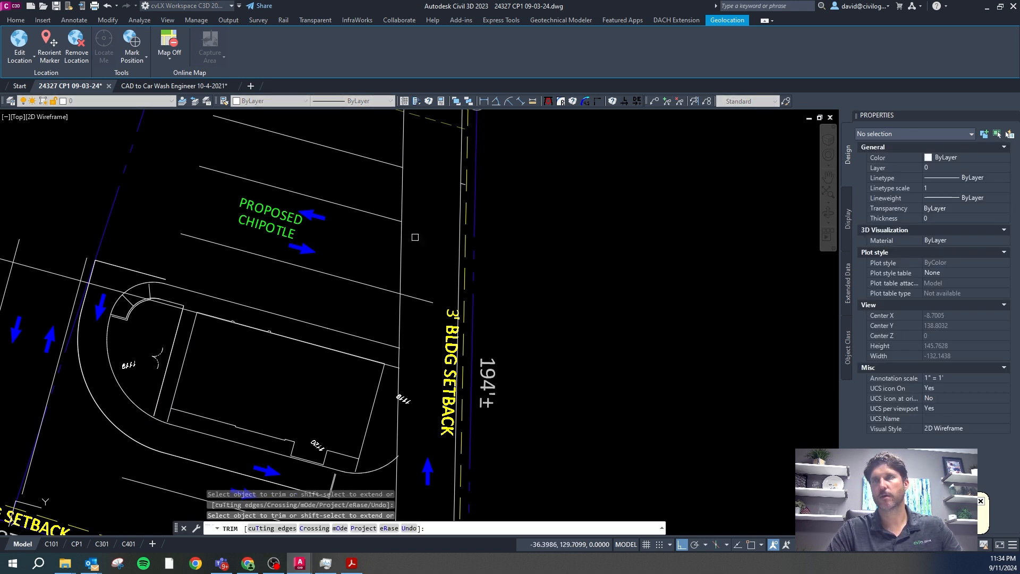
key("Escape")
Step: Delete the short leftover line fragment beside the east building setback north of Chipotle
left_click(445, 172)
left_click(489, 210)
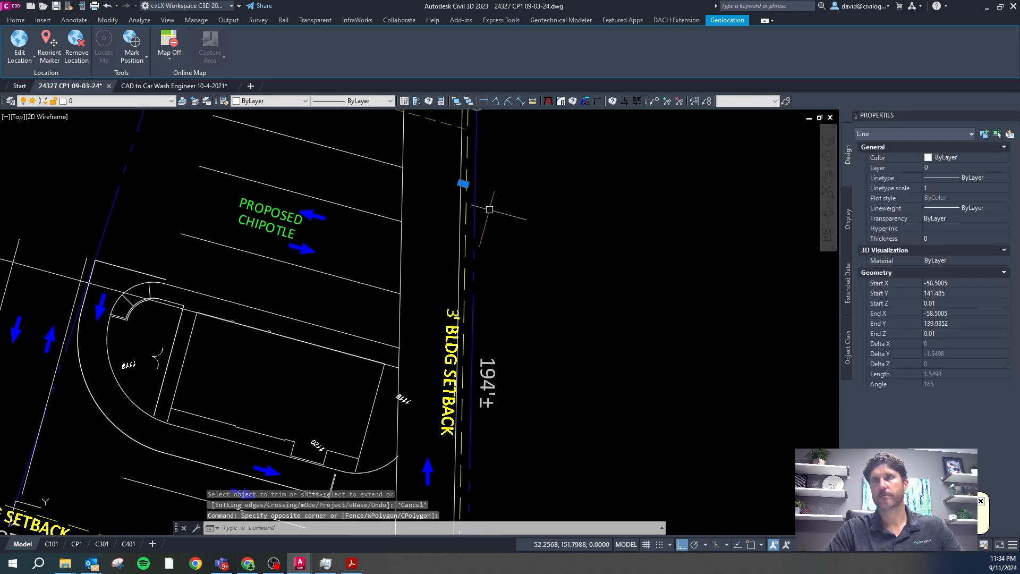
key("Delete")
Step: Stretch the east end of Chipotle's northernmost parking line to the white line along the east building setback
scroll(415, 258, "down", 2)
left_click(398, 218)
scroll(413, 218, "up", 4)
left_click(405, 231)
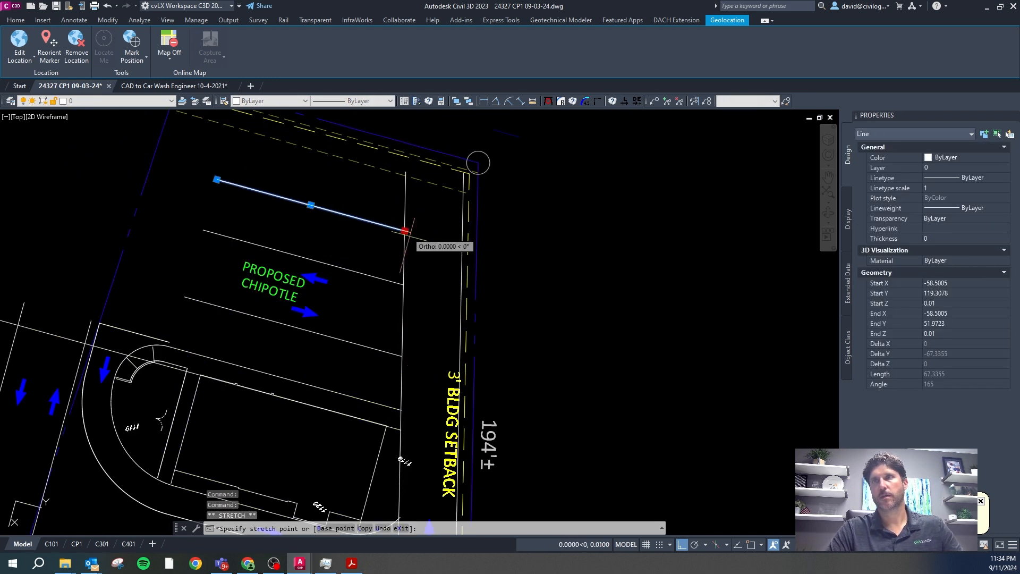
left_click(458, 252)
key("Escape")
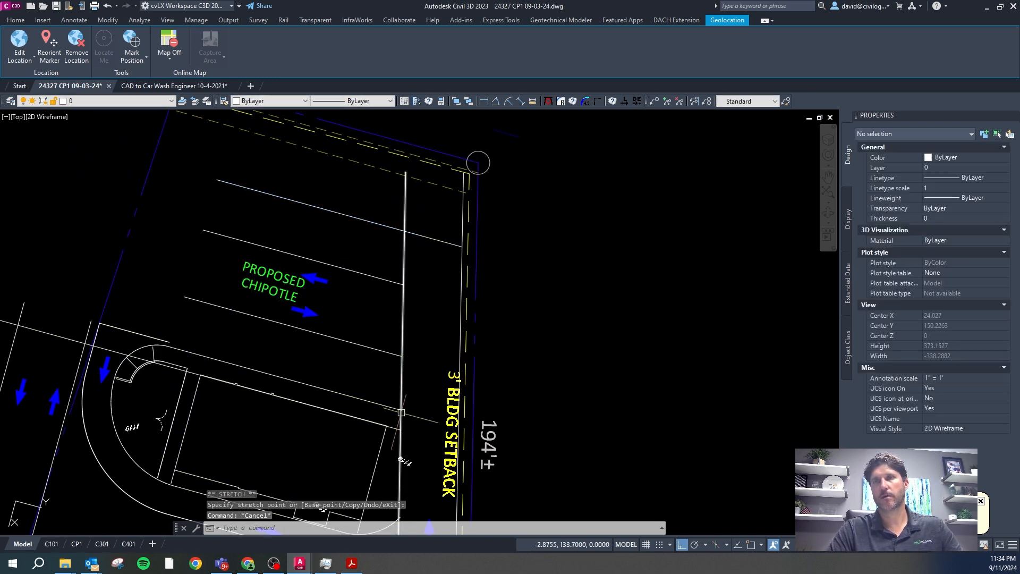
Step: Break the near-vertical line at the south edge of Chipotle's drive aisle and delete the part north of the break
type("bb")
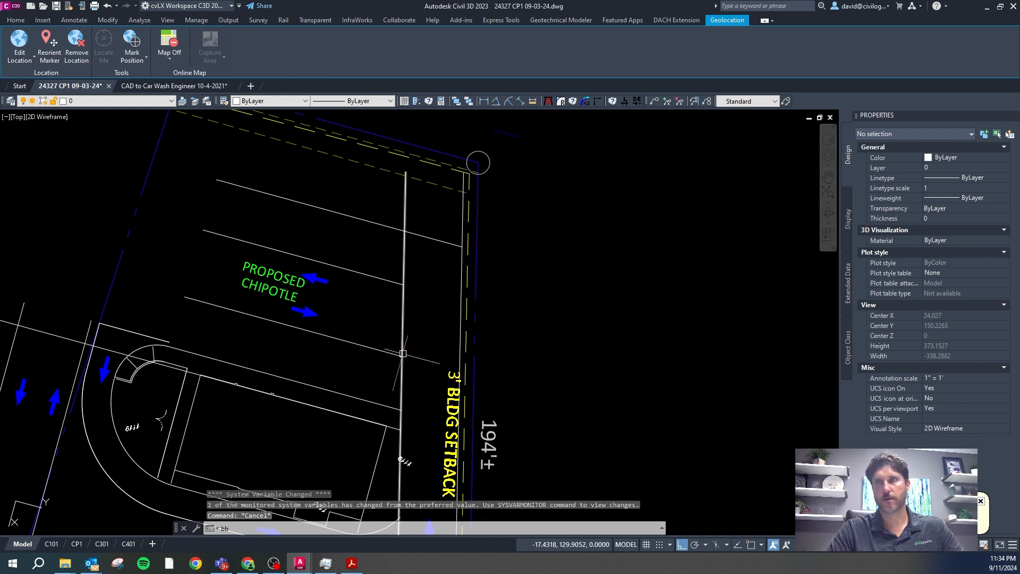
key("Return")
scroll(403, 353, "up", 2)
left_click(401, 315)
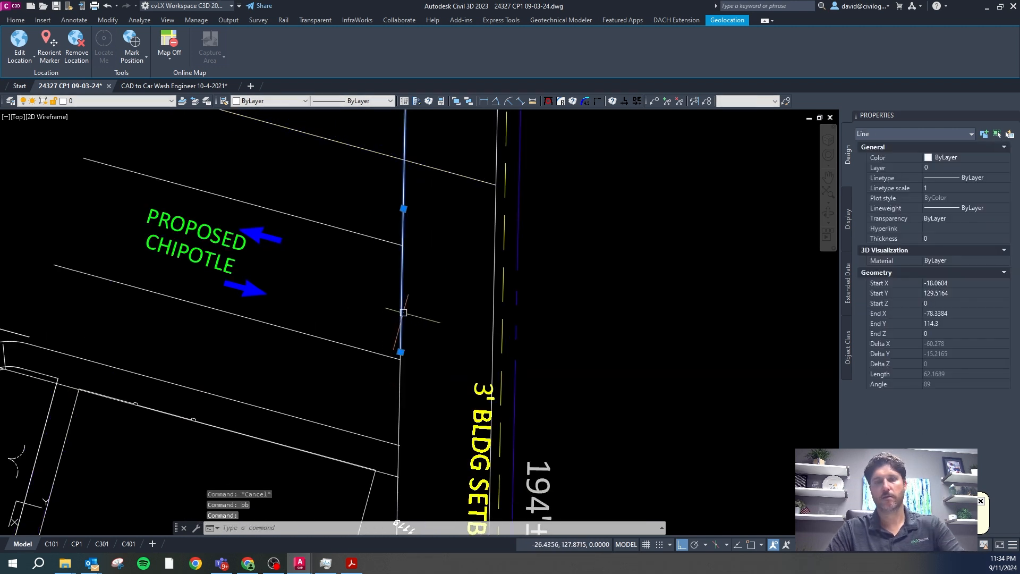
key("Delete")
scroll(419, 260, "down", 2)
key("Escape")
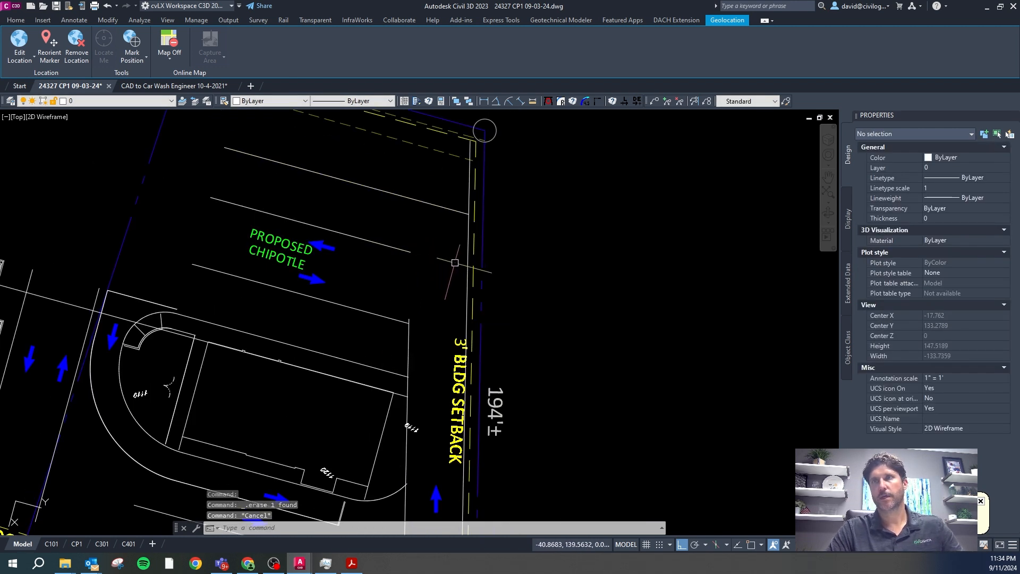
Step: Stretch the east end of the drive aisle's north edge line above Chipotle to the white line along the east setback
left_click(404, 250)
left_click(410, 251)
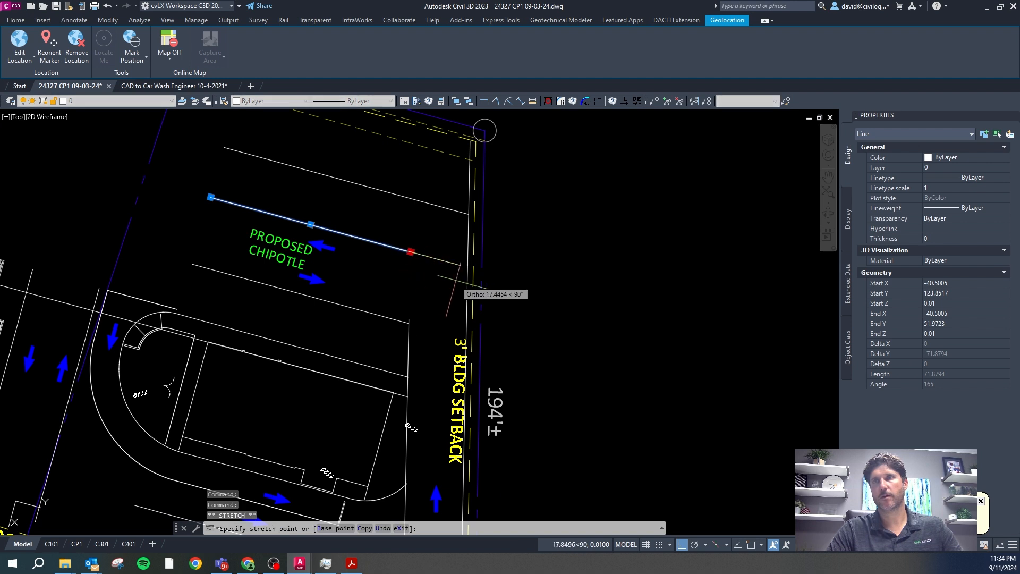
left_click(466, 266)
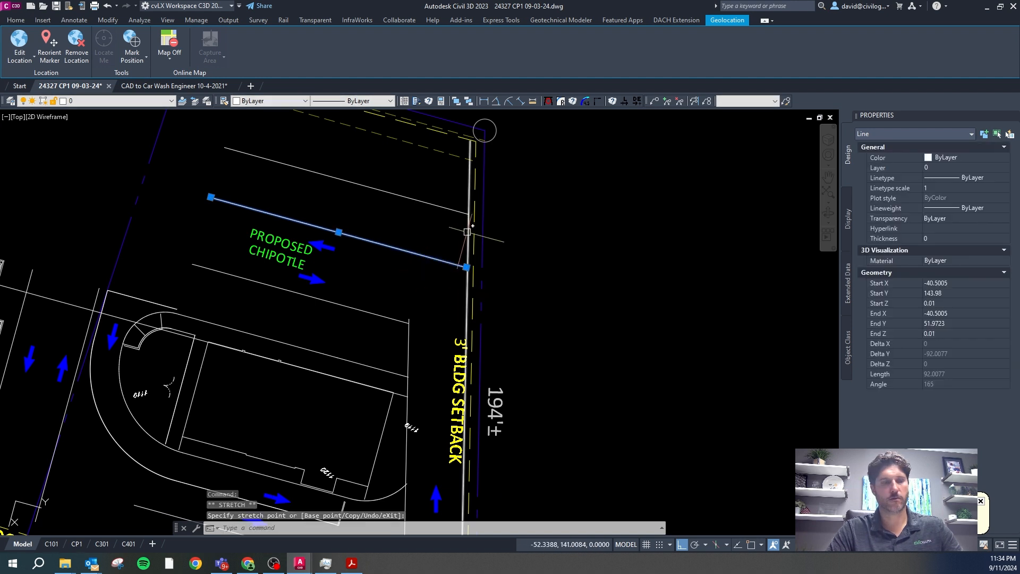
key("Escape")
Step: Break the white line along the east setback at the drive aisle's north edge and delete the part north of it
scroll(468, 233, "up", 2)
type("bb")
key("space")
left_click(472, 257)
key("Delete")
scroll(462, 200, "down", 4)
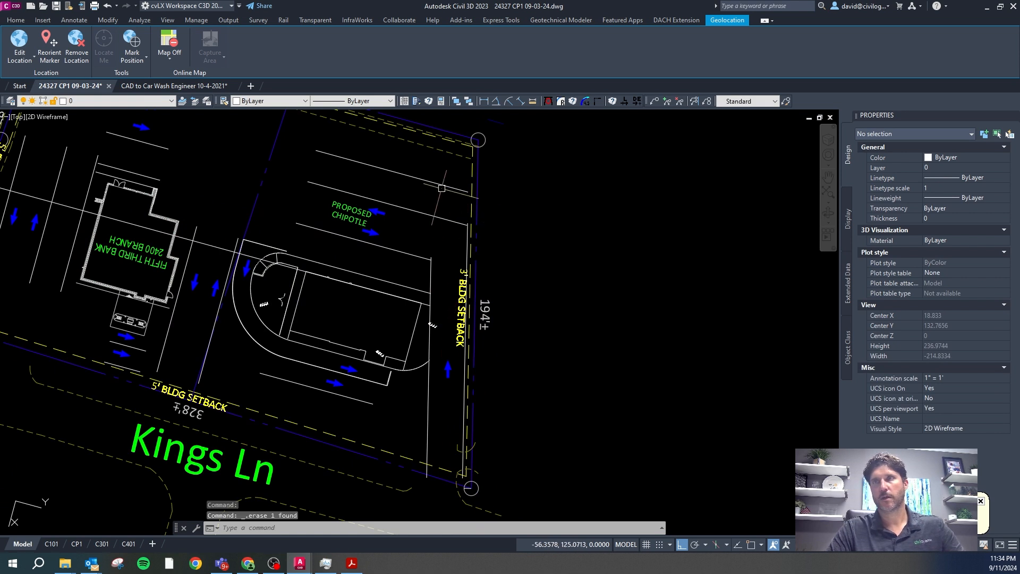
Step: Copy the circled 1 symbol from the SITE symbol library into the two parking rows north and south of Chipotle's drive aisle
scroll(407, 201, "down", 6)
scroll(346, 392, "down", 2)
scroll(287, 469, "up", 6)
scroll(234, 425, "up", 2)
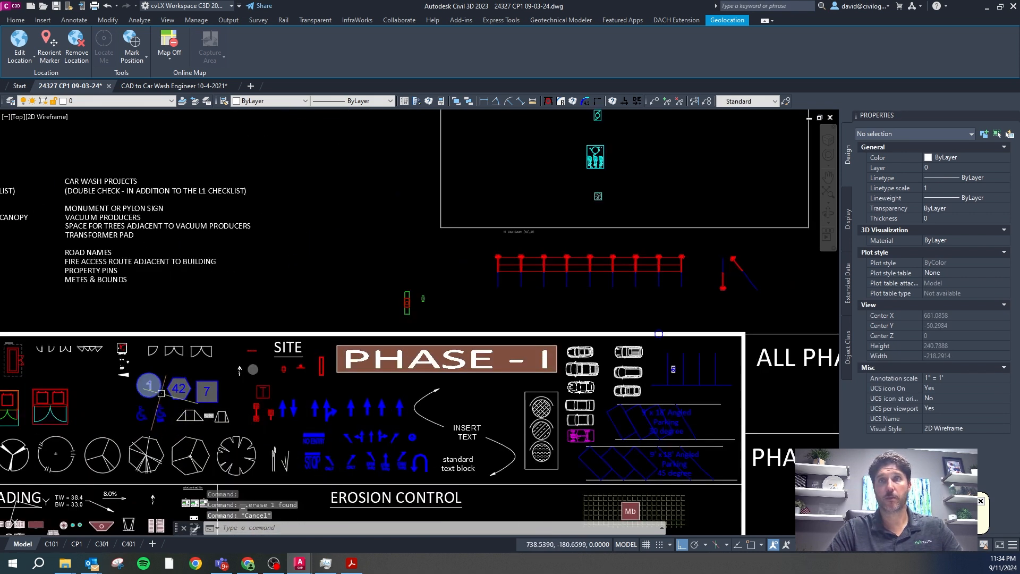
left_click(154, 393)
type("co")
key("space")
left_click(185, 396)
key("F8")
scroll(276, 342, "down", 5)
scroll(462, 282, "up", 7)
left_click(459, 284)
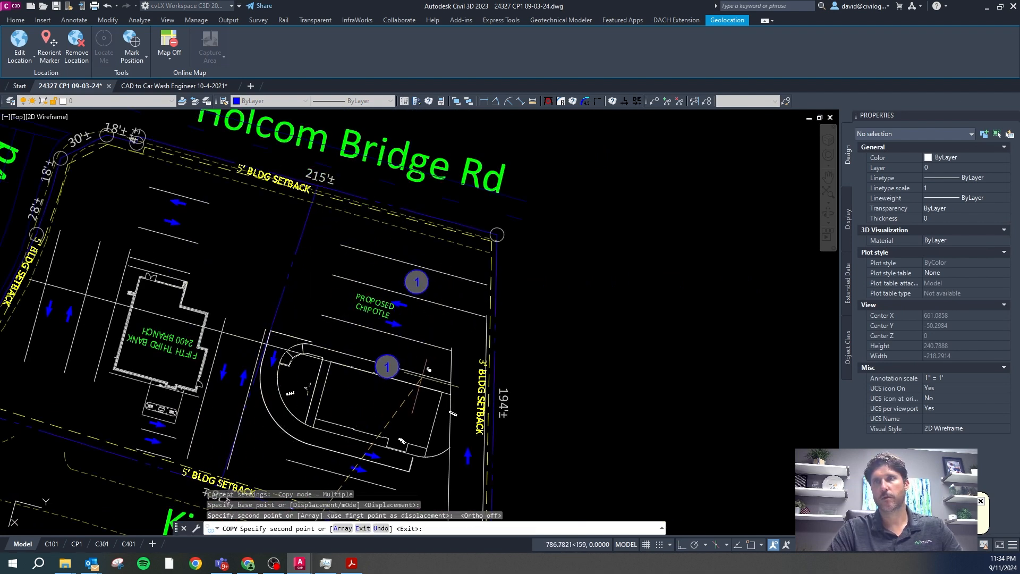
left_click(427, 349)
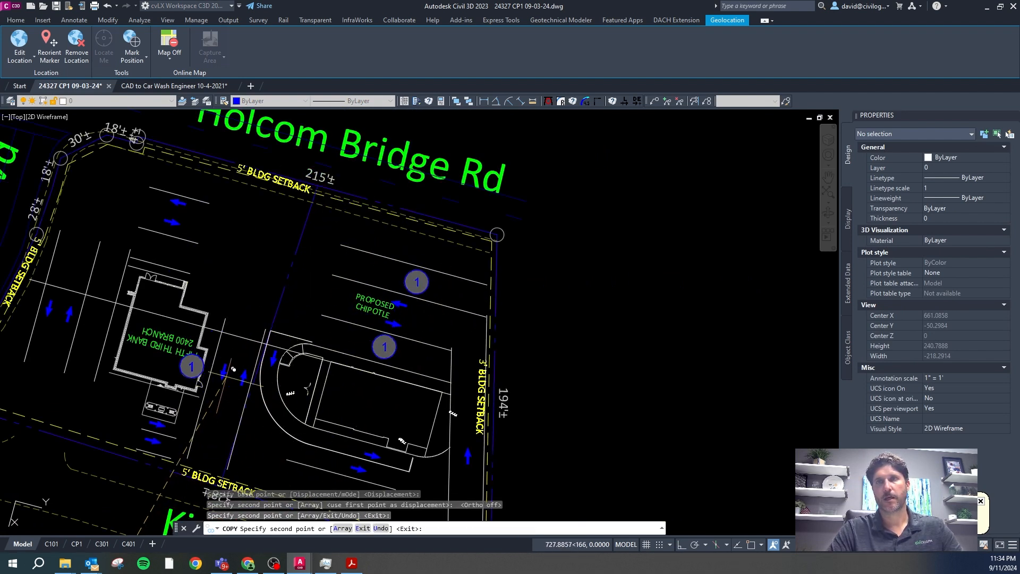
key("Escape")
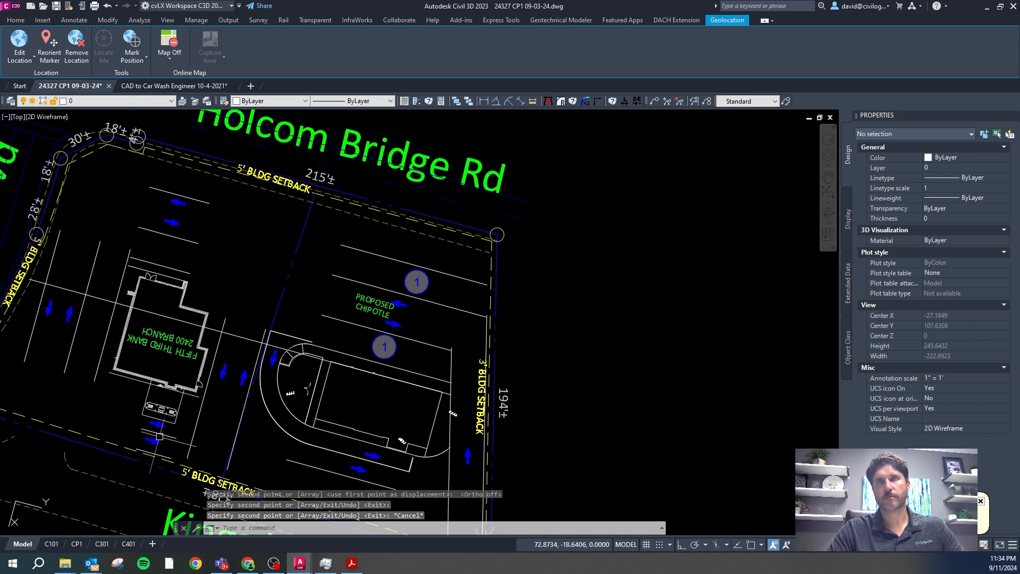
Step: With ortho on, stretch the north edge line of the drive aisle north of Fifth Third Bank eastward toward the blue dividing line
scroll(162, 431, "down", 3)
scroll(182, 374, "up", 5)
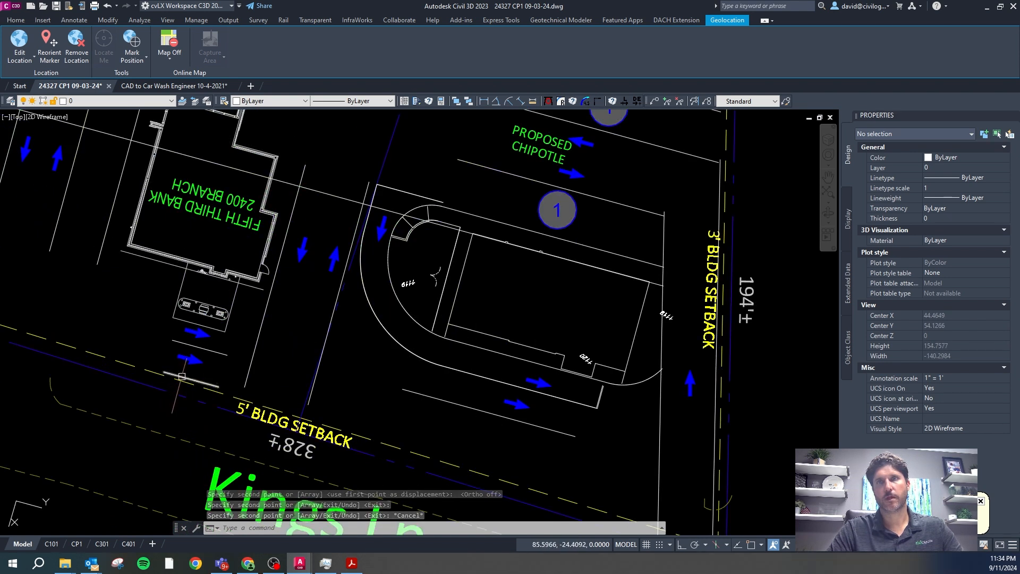
scroll(181, 375, "down", 2)
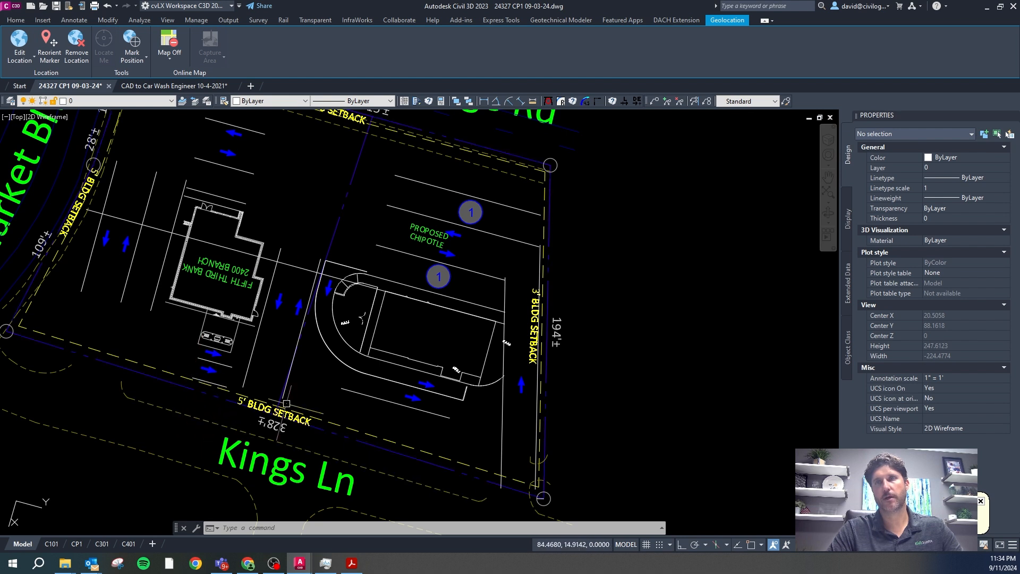
scroll(309, 425, "down", 2)
scroll(224, 232, "up", 2)
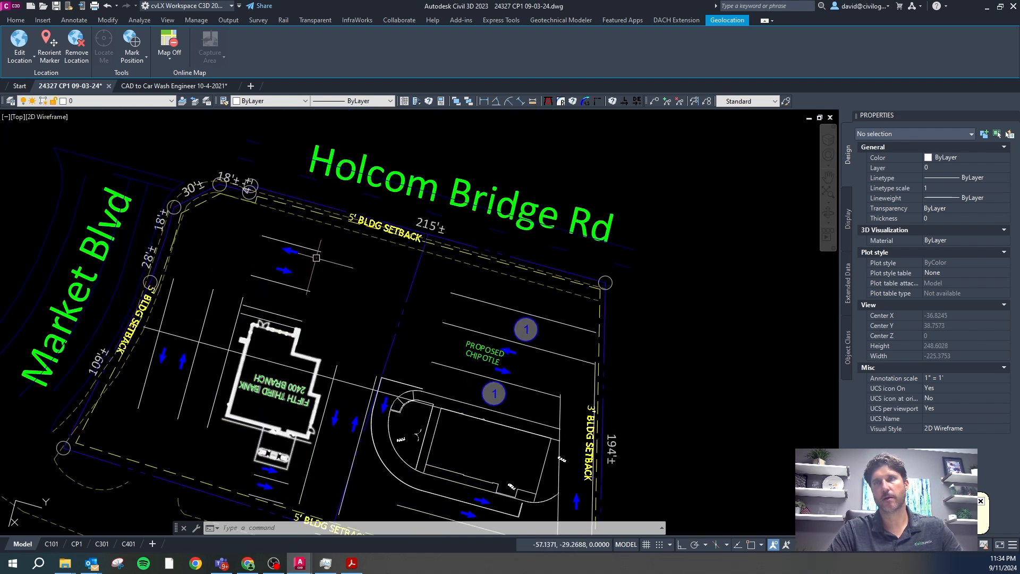
key("Escape")
left_click(307, 247)
left_click(321, 251)
key("F8")
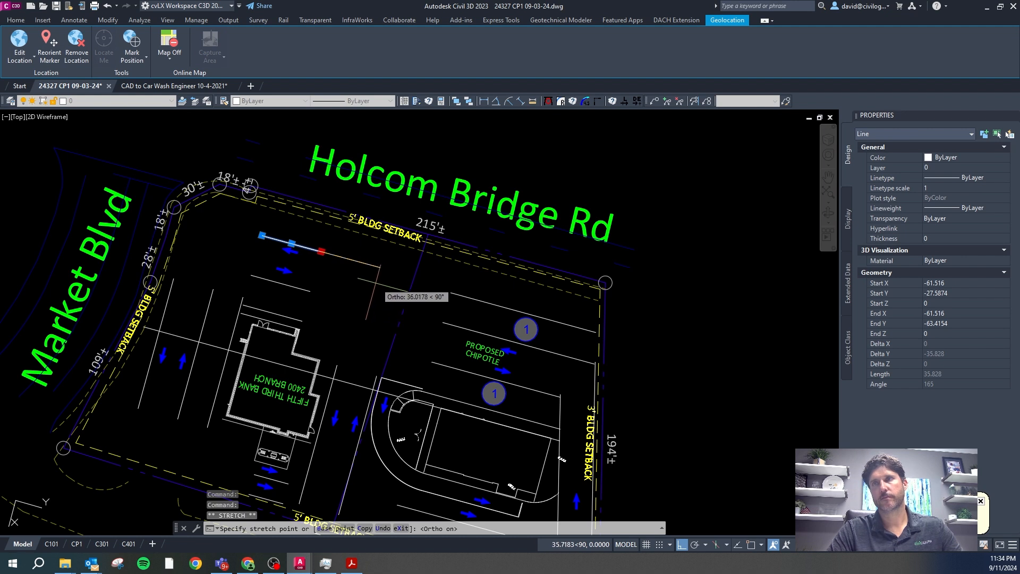
key("Escape")
key("Escape")
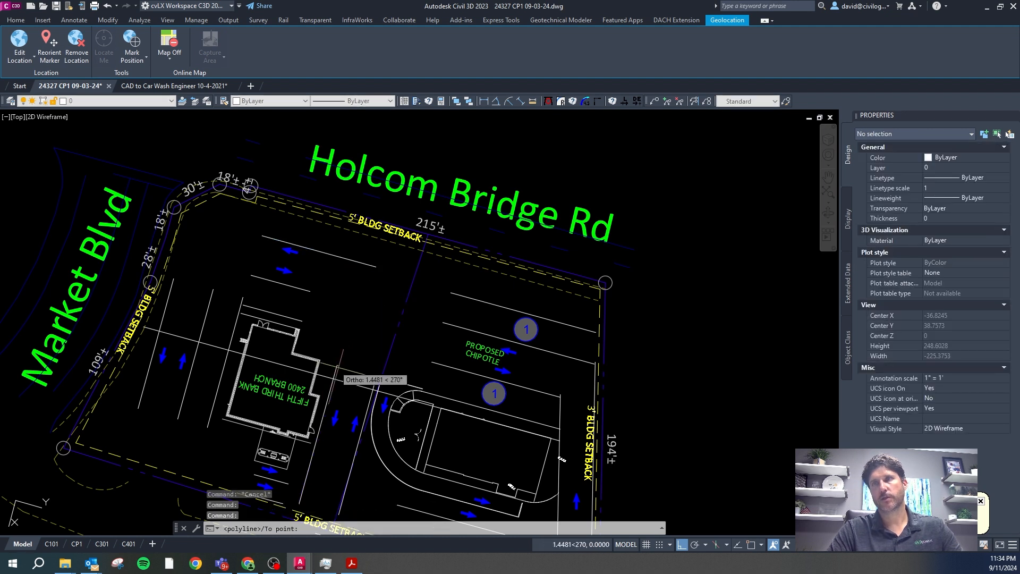
Step: Draw a 12-foot line east from the top of the aisle line beside Fifth Third Bank, continuing about 78 feet perpendicular toward Holcomb Bridge Rd
type("12")
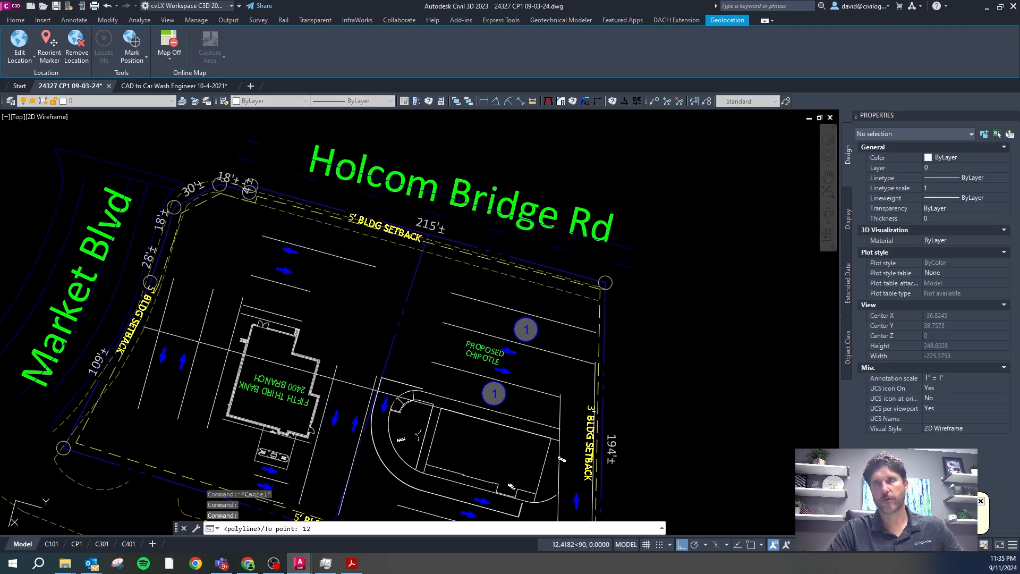
key("Return")
key("Escape")
key("Escape")
key("Escape")
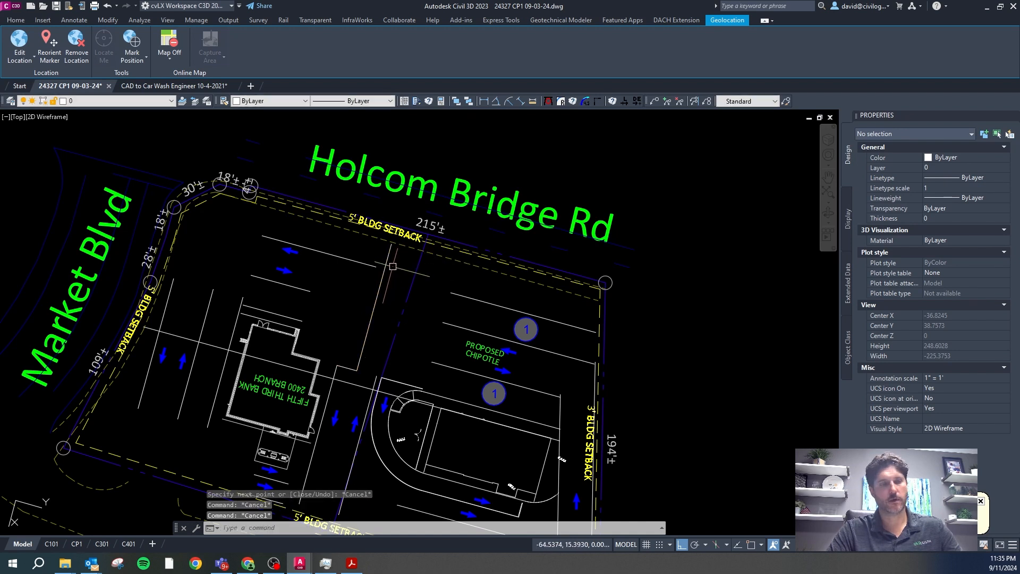
Step: Extend the bank's north aisle line and Chipotle's two northernmost parking lot lines to the new perpendicular line
type("ex")
key("Return")
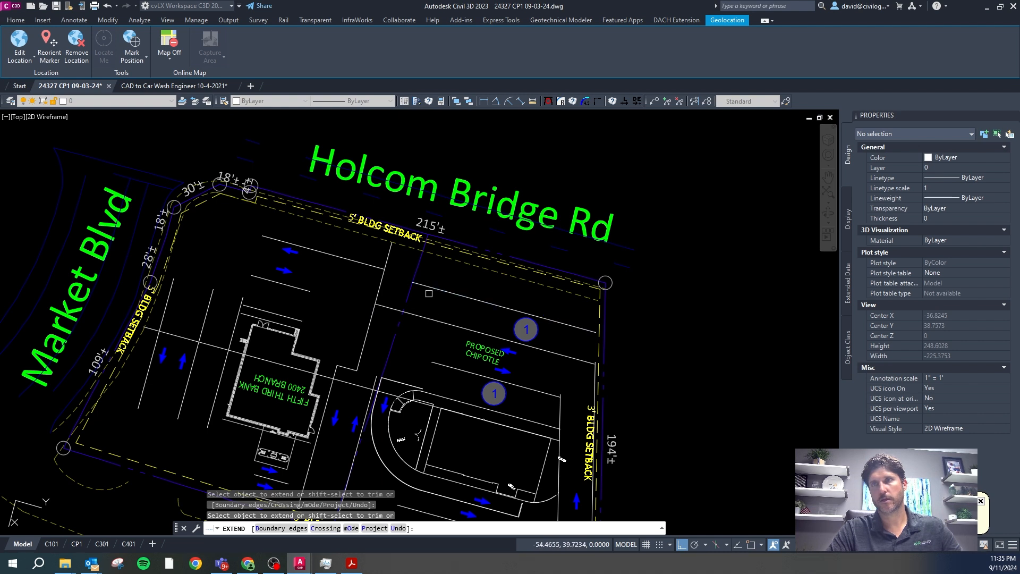
key("Escape")
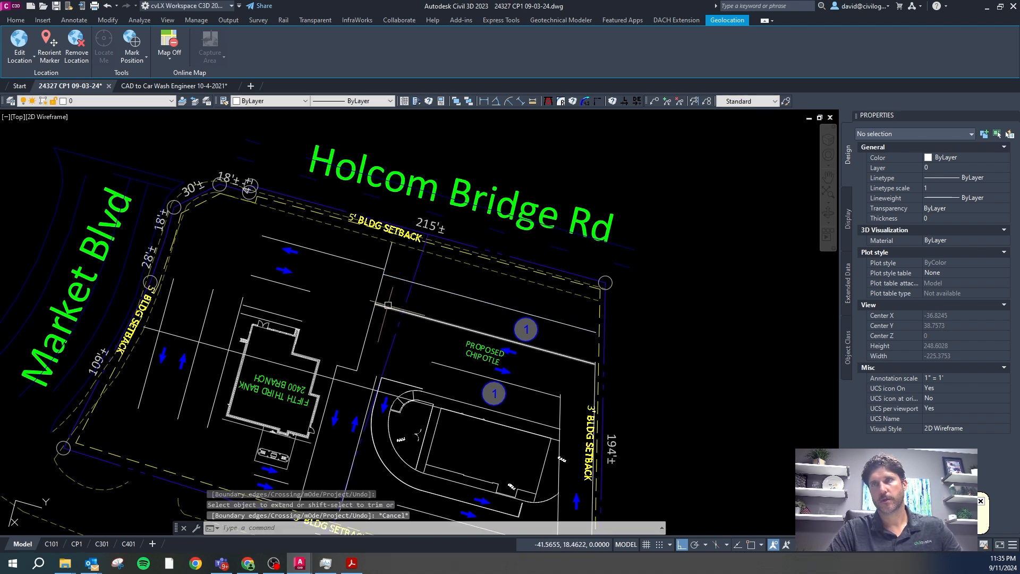
left_click(401, 308)
key("Escape")
Step: Delete the perpendicular guide line and the short 12-foot line at its south end
left_click(382, 284)
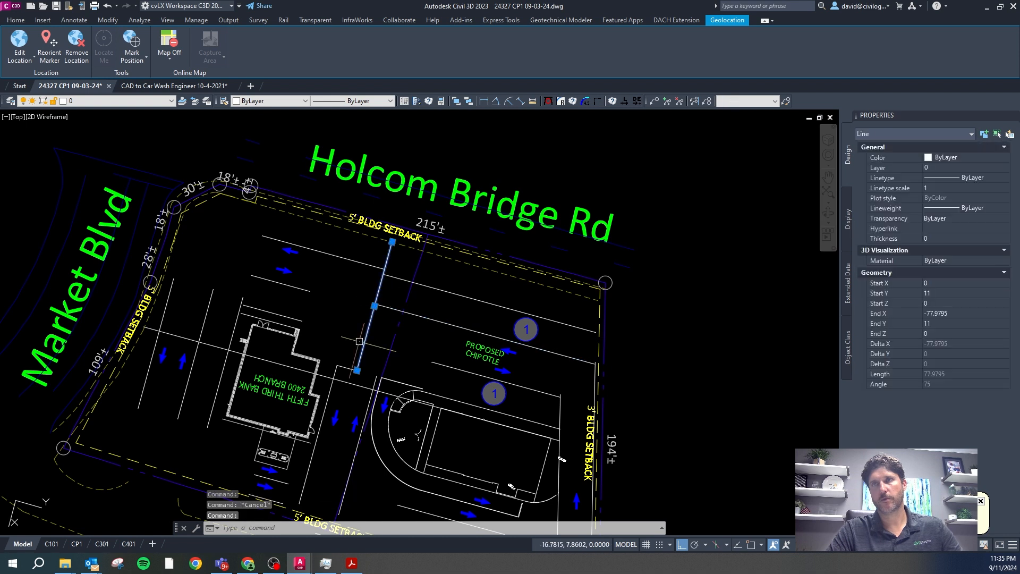
left_click(350, 366)
key("Delete")
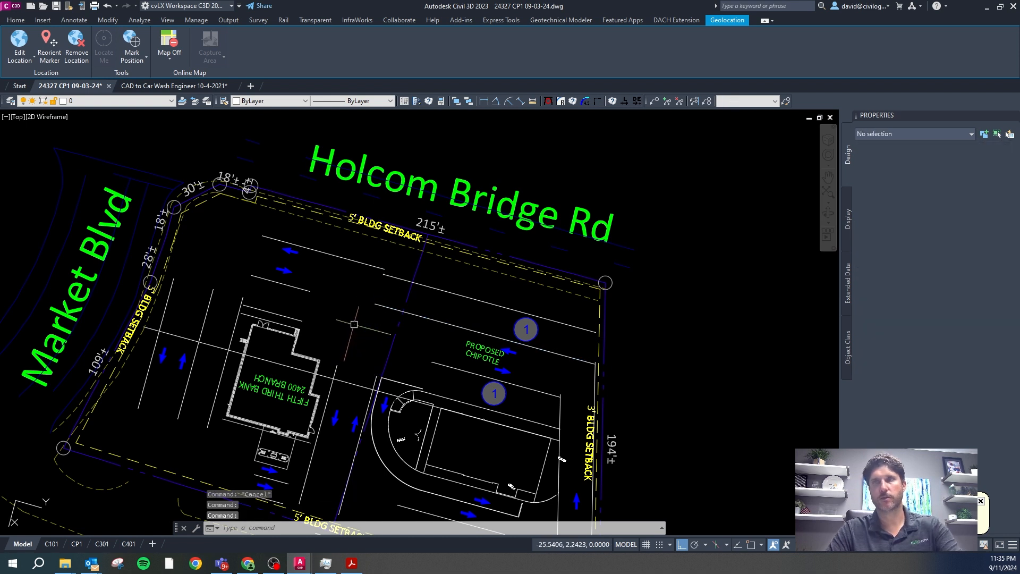
Step: Stretch the east end of the south edge line of the drive aisle north of Fifth Third Bank farther east
left_click(302, 288)
left_click(310, 291)
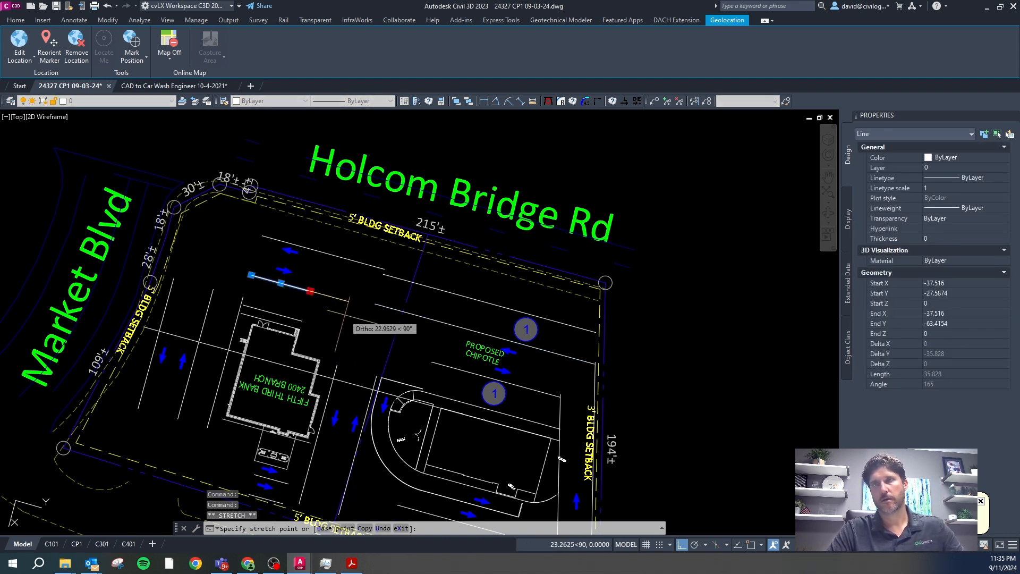
key("Escape")
key("Escape")
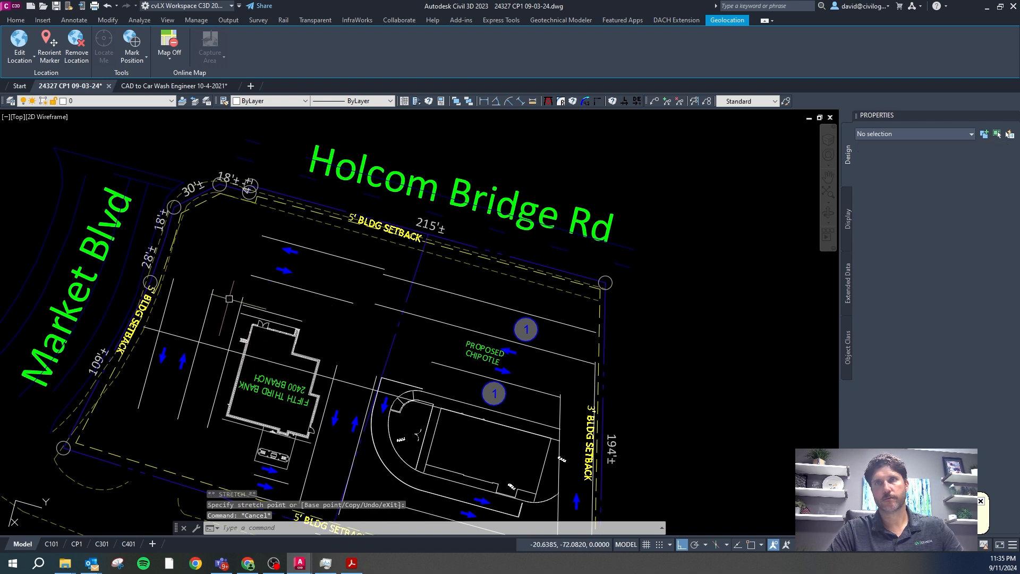
Step: Stretch the north ends of the two drive aisle lines west of Fifth Third Bank farther toward Holcomb Bridge Rd
left_click(175, 273)
left_click(189, 222)
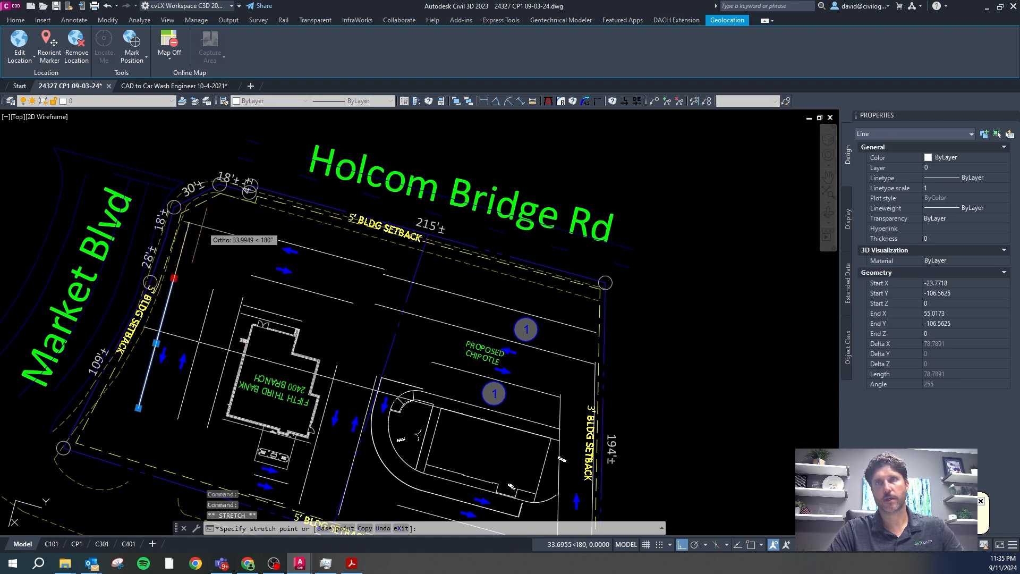
left_click(212, 293)
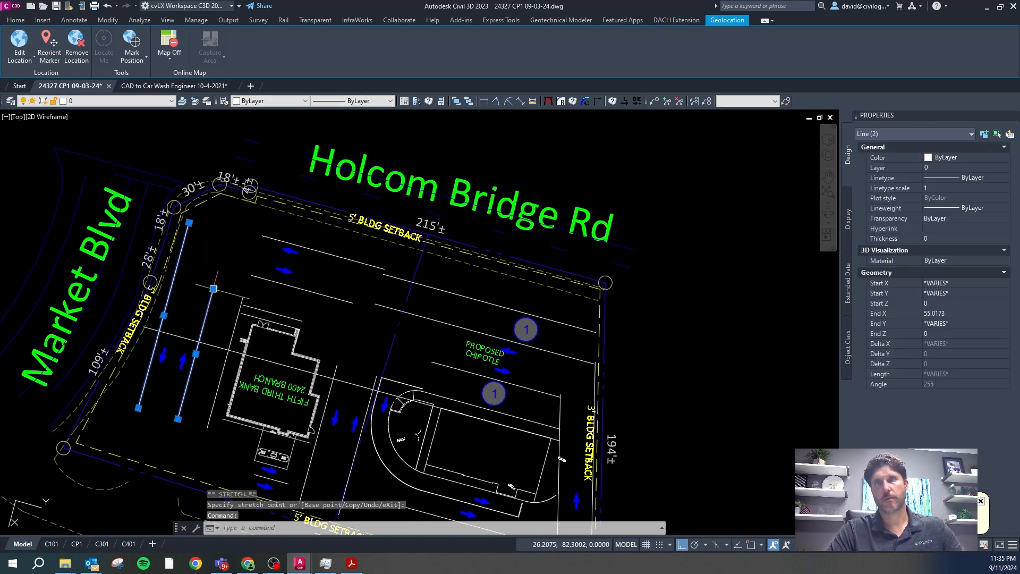
left_click(213, 289)
left_click(220, 267)
Step: Stretch the west end of the south edge line of the aisle north of the bank to the inner Market Blvd aisle line
left_click(297, 287)
left_click(251, 275)
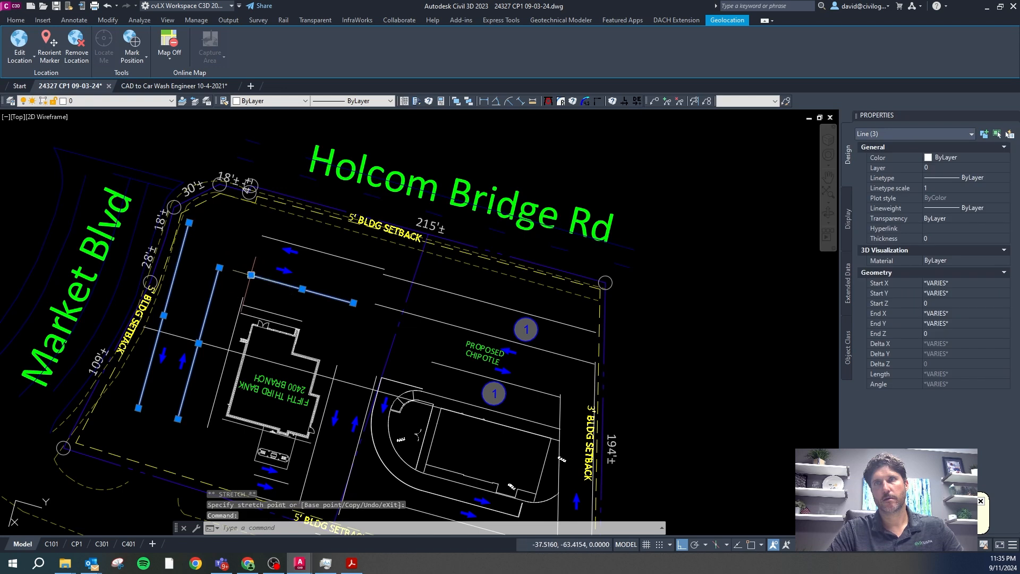
left_click(224, 267)
scroll(244, 308, "up", 2)
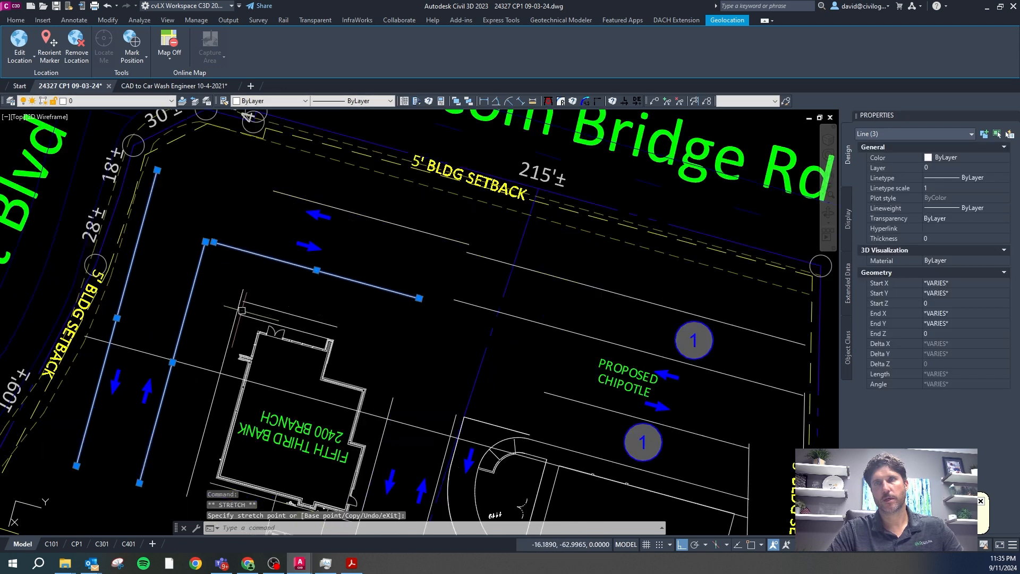
Step: Shorten the line along the bank's west side to meet the outer short line north of the building, and delete the inner short line
key("Escape")
left_click(243, 301)
key("Escape")
left_click(241, 295)
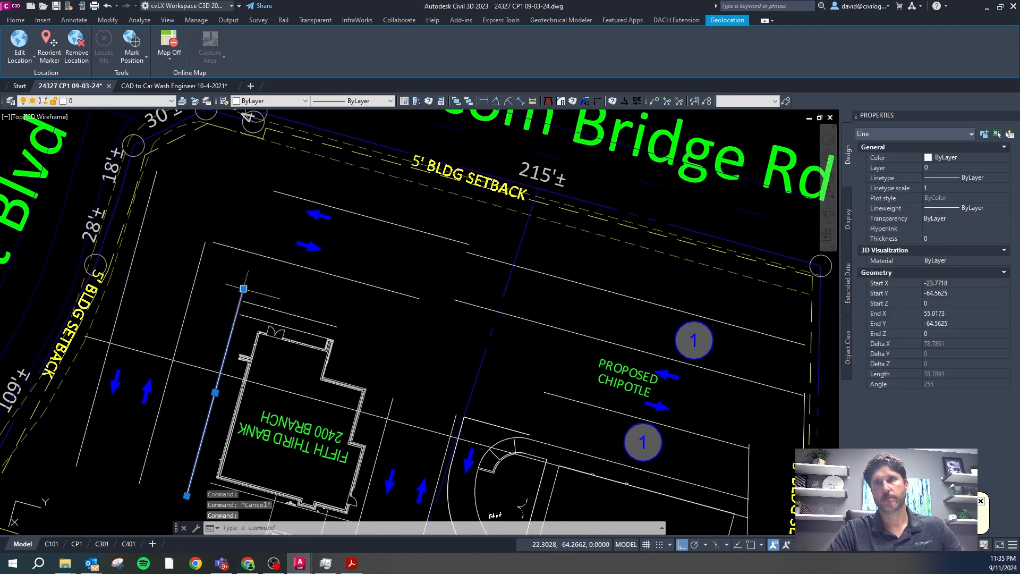
left_click(243, 289)
left_click(243, 301)
key("Escape")
left_click(246, 316)
key("Delete")
Step: Stretch the west end of the northern aisle's north edge line to the outer Market Blvd aisle line, making it about 115 feet long
left_click(282, 195)
left_click(274, 191)
left_click(160, 187)
scroll(324, 184, "down", 4)
scroll(375, 197, "up", 4)
scroll(377, 197, "up", 2)
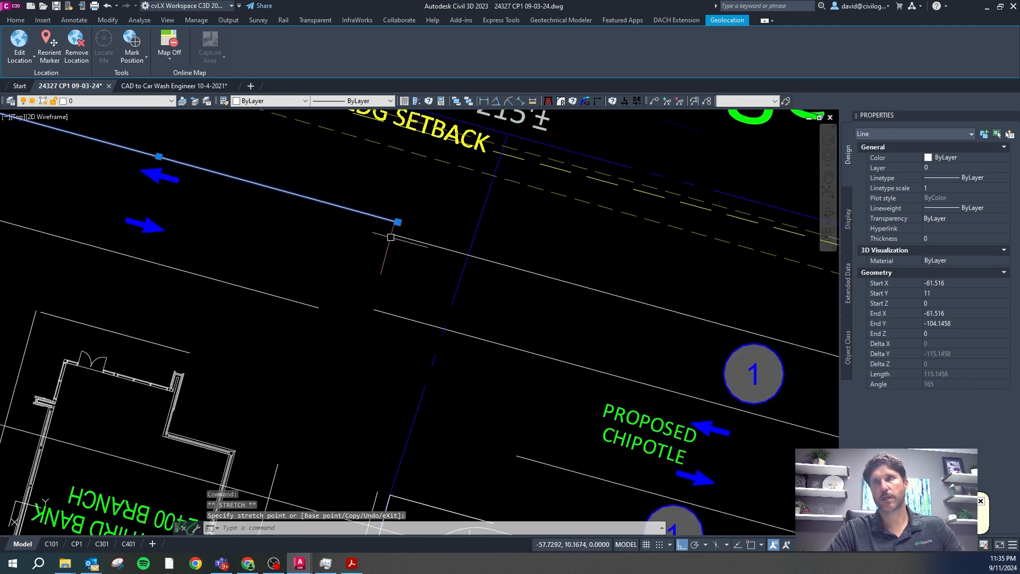
scroll(368, 229, "down", 3)
key("Escape")
key("Escape")
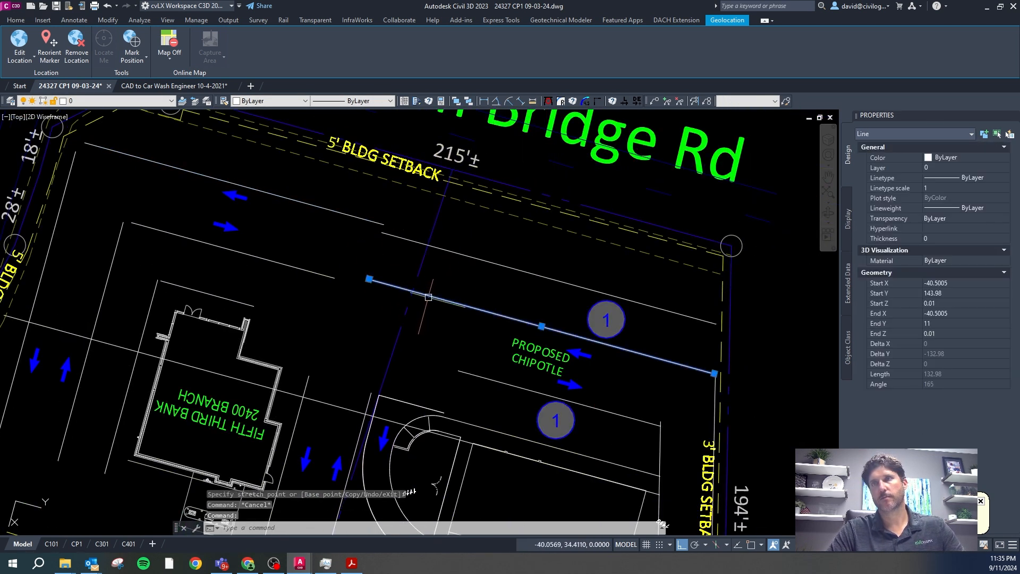
Step: Pull the west end of Chipotle's second parking lot line from the north eastward, just past the dividing property line
left_click(385, 286)
left_click(369, 282)
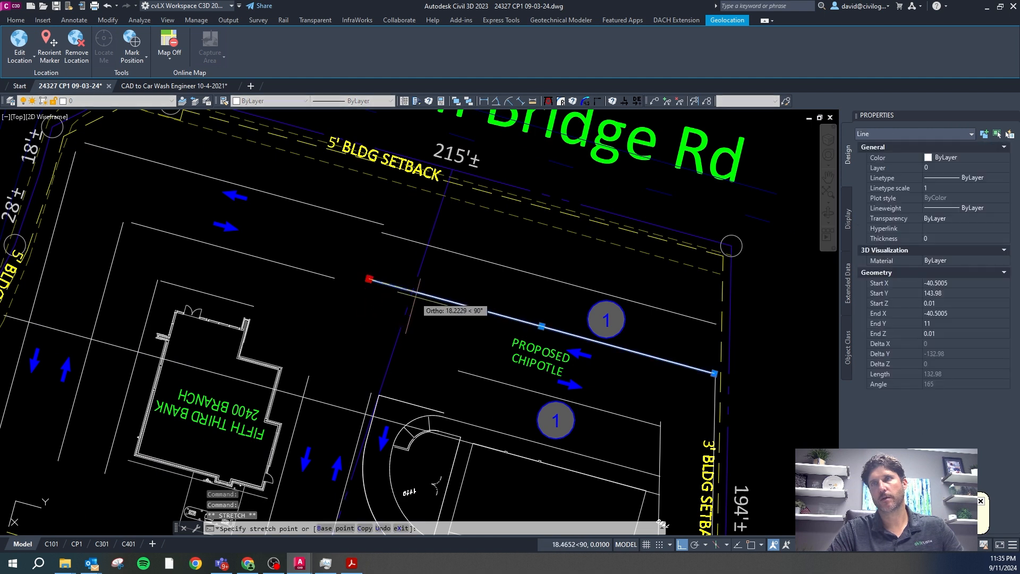
key("Escape")
Step: Draw a diagonal line from the east end of the bank's north aisle line to the west end of Chipotle's second line
key("F8")
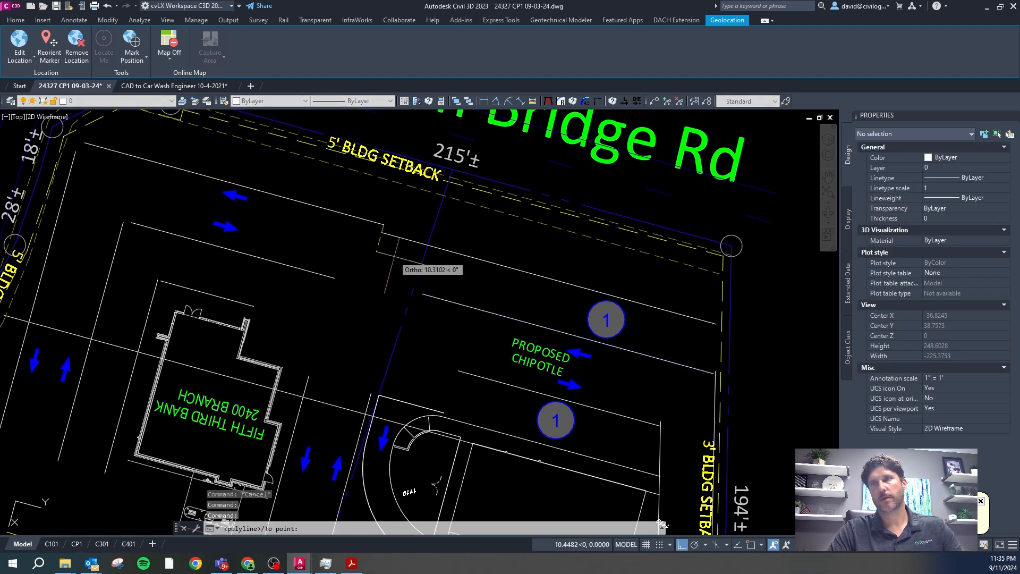
key("Escape")
key("Escape")
Step: Shorten the west end of Chipotle's northernmost parking line eastward past the dividing property line, leaving it about 107 feet long
left_click(385, 235)
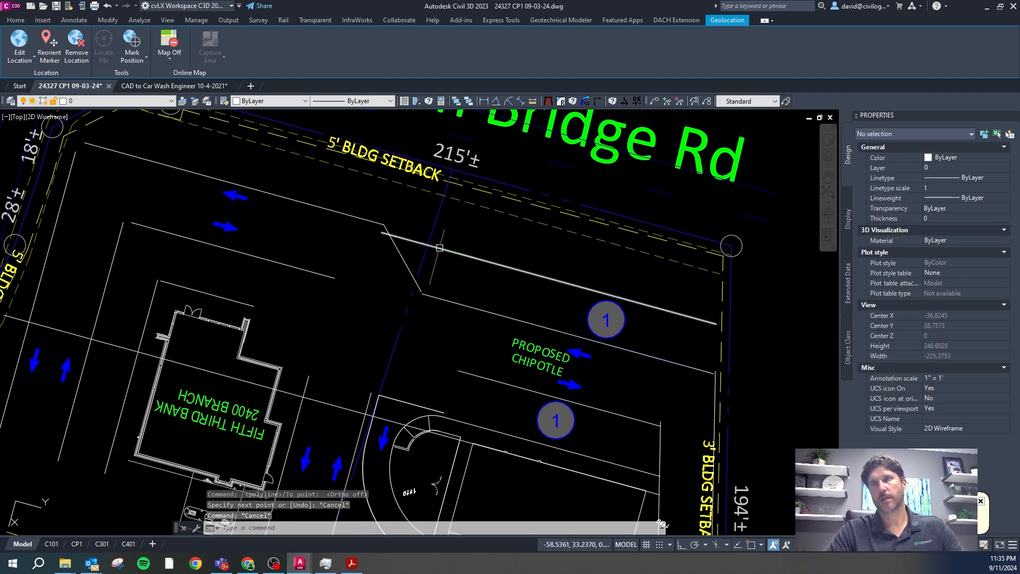
left_click(382, 232)
key("F8")
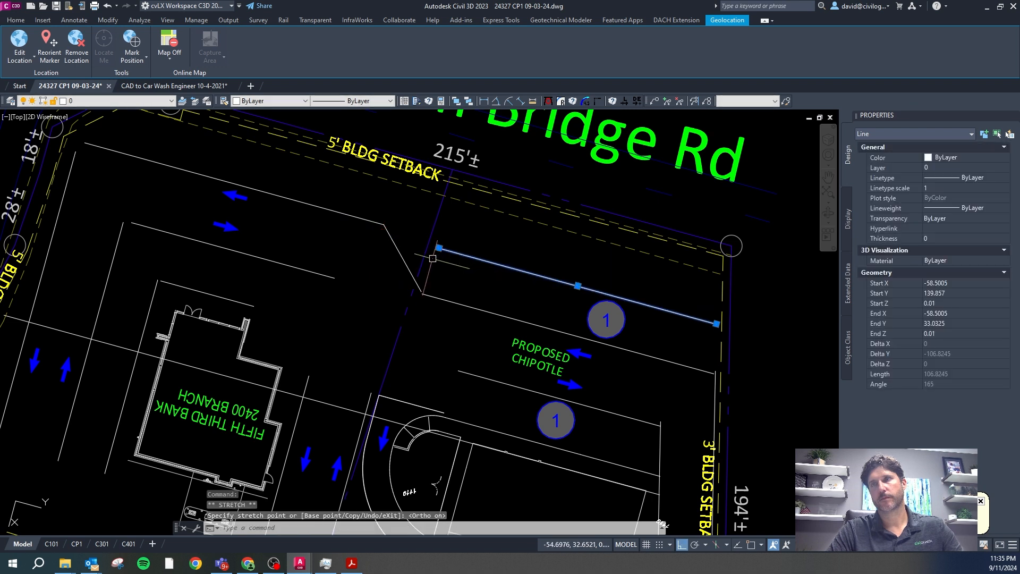
key("Escape")
Step: Stretch the diagonal connector's north end west and its south end slightly east, making it about 43 feet long
scroll(367, 221, "down", 2)
left_click(376, 222)
left_click(376, 222)
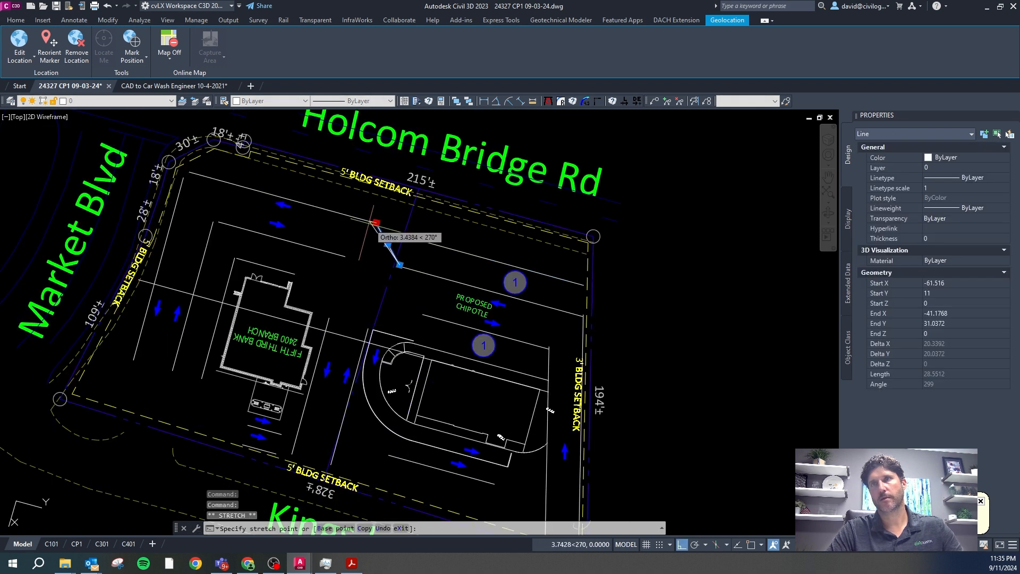
left_click(352, 216)
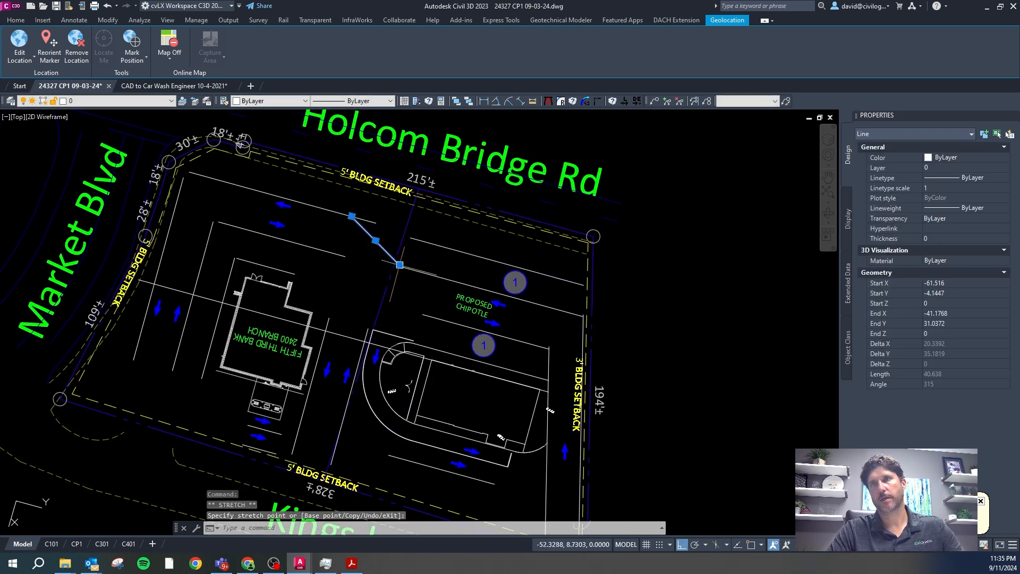
left_click(400, 264)
left_click(405, 266)
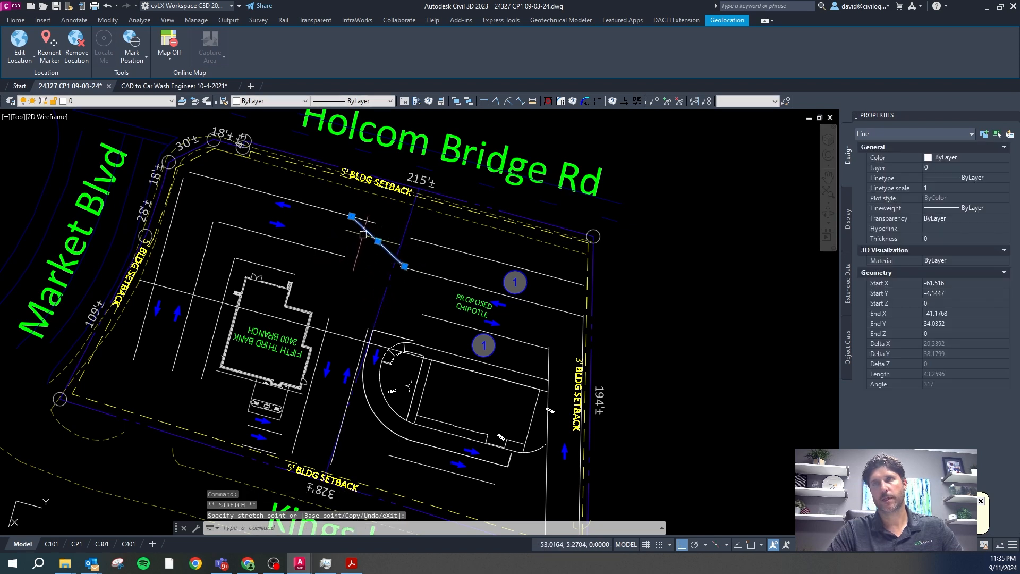
key("Escape")
key("Escape")
Step: Offset the diagonal connector line 24 feet to the southwest to form the opposite edge of the drive aisle
type("o")
key("Return")
type("21")
key("Escape")
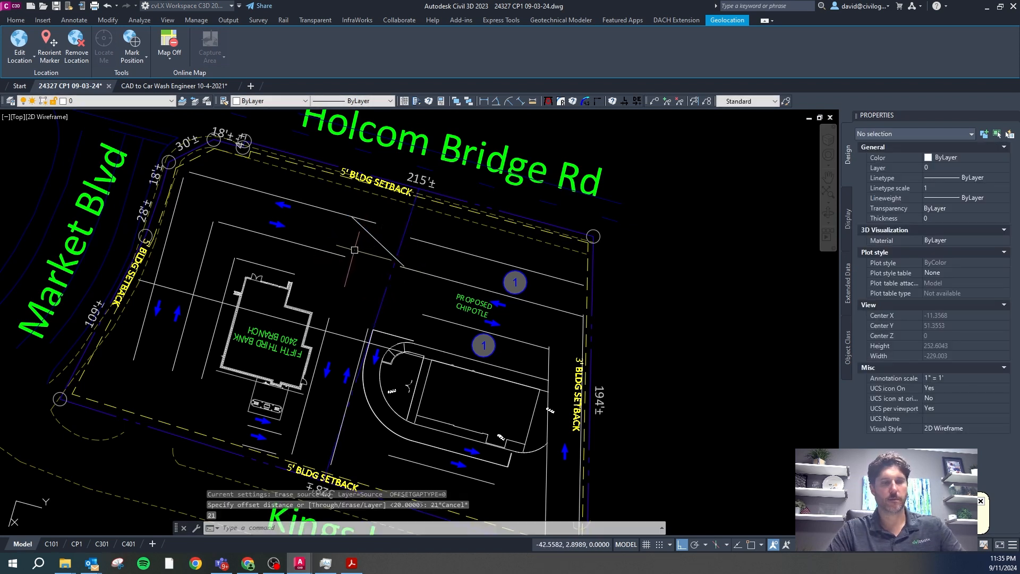
key("Return")
type("24")
key("Return")
left_click(376, 240)
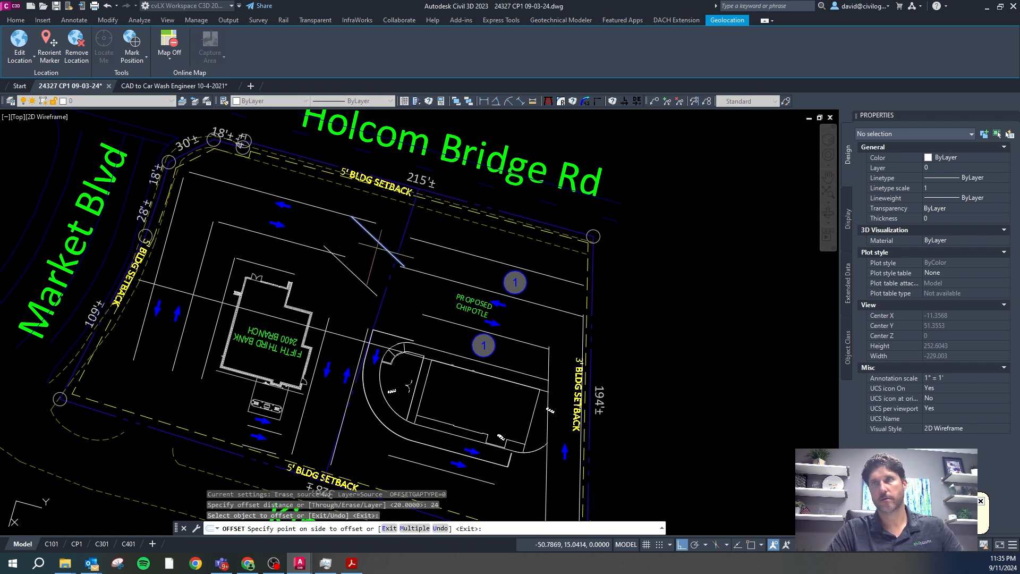
left_click(376, 248)
key("Escape")
Step: Extend the north ends of the two drive aisle lines between the bank and Chipotle toward the offset diagonal, the eastern one to about 99.5 feet
left_click(327, 325)
left_click(329, 318)
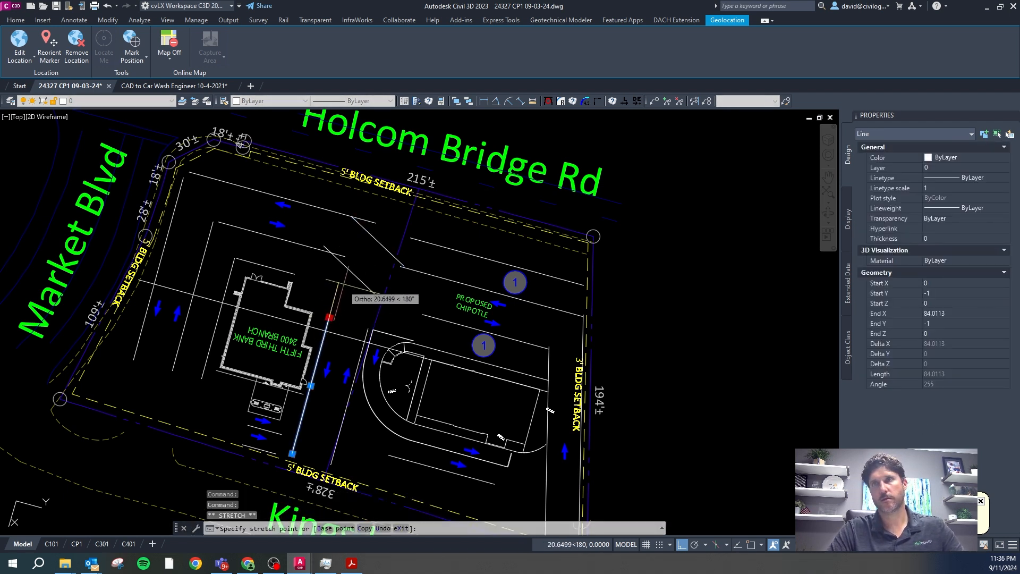
key("Escape")
left_click(368, 328)
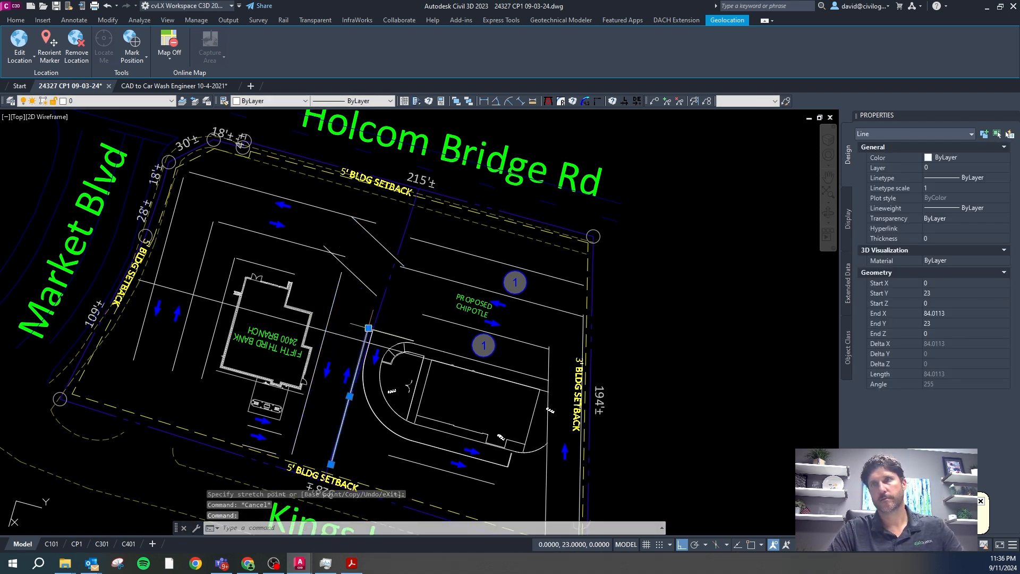
left_click(368, 328)
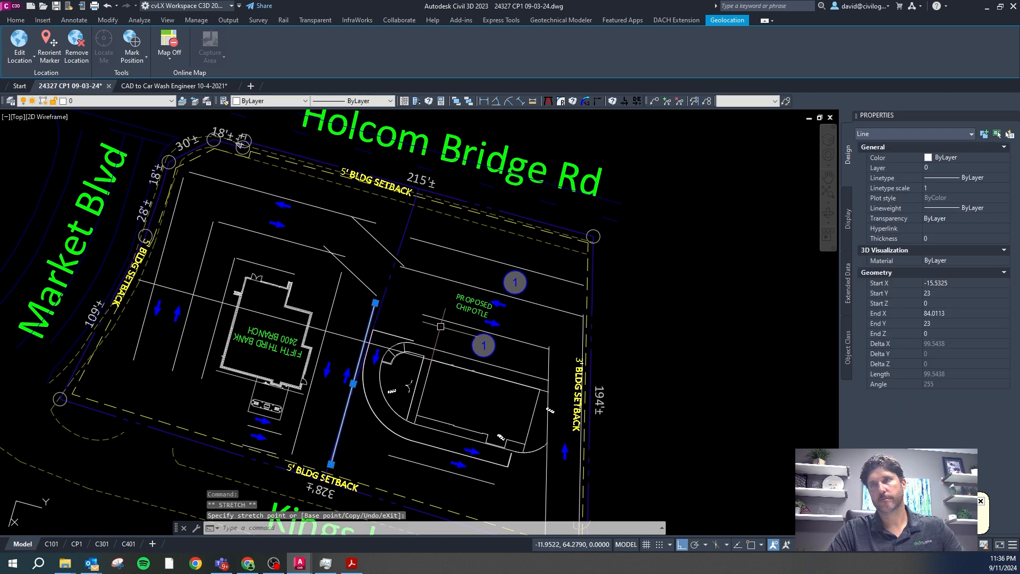
key("Escape")
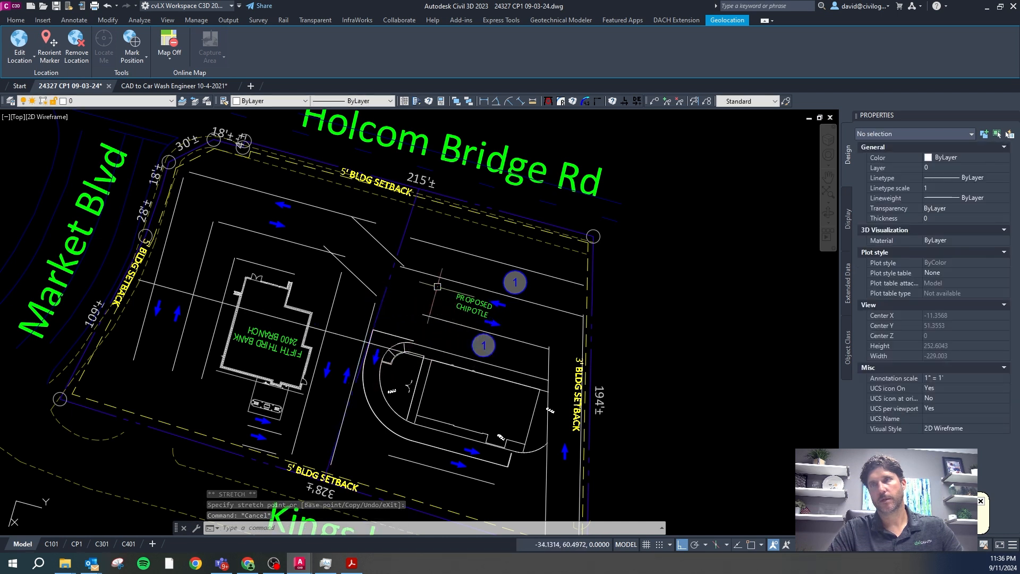
left_click(429, 316)
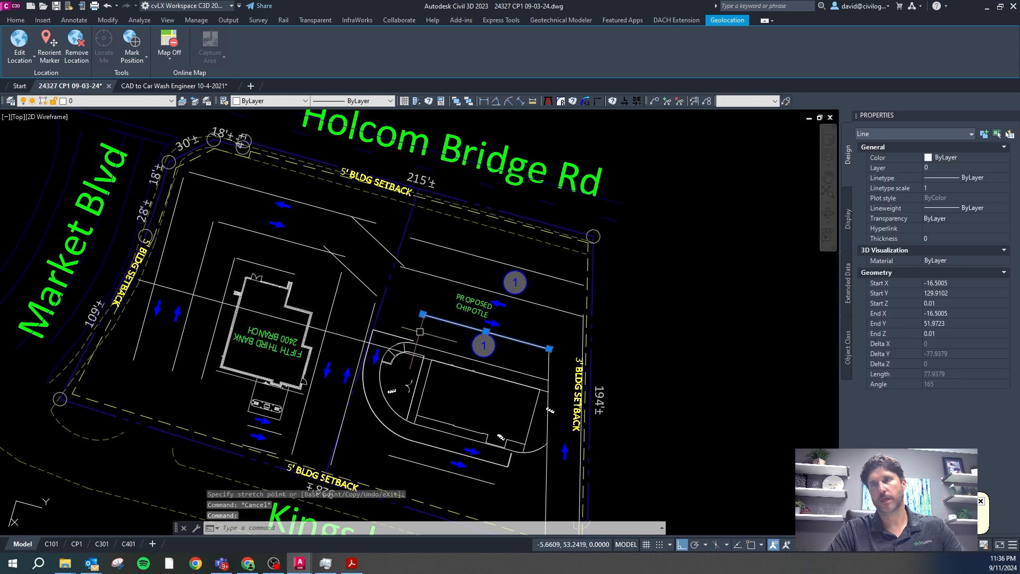
scroll(420, 313, "down", 3)
key("Escape")
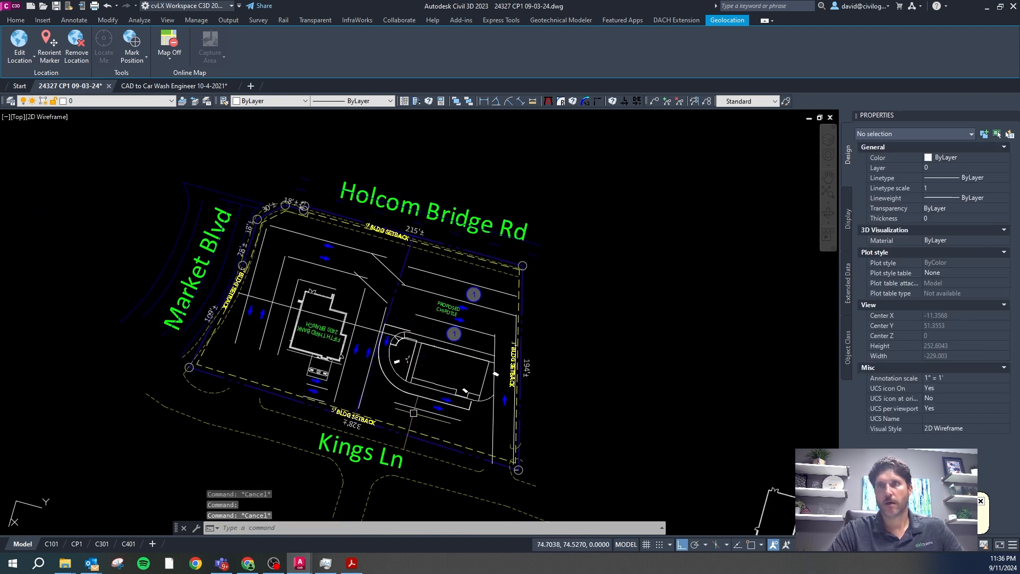
Step: Lengthen the outer line south of the bank's drive-through at both ends to about 104 feet, reaching west toward Market Blvd
scroll(240, 357, "up", 2)
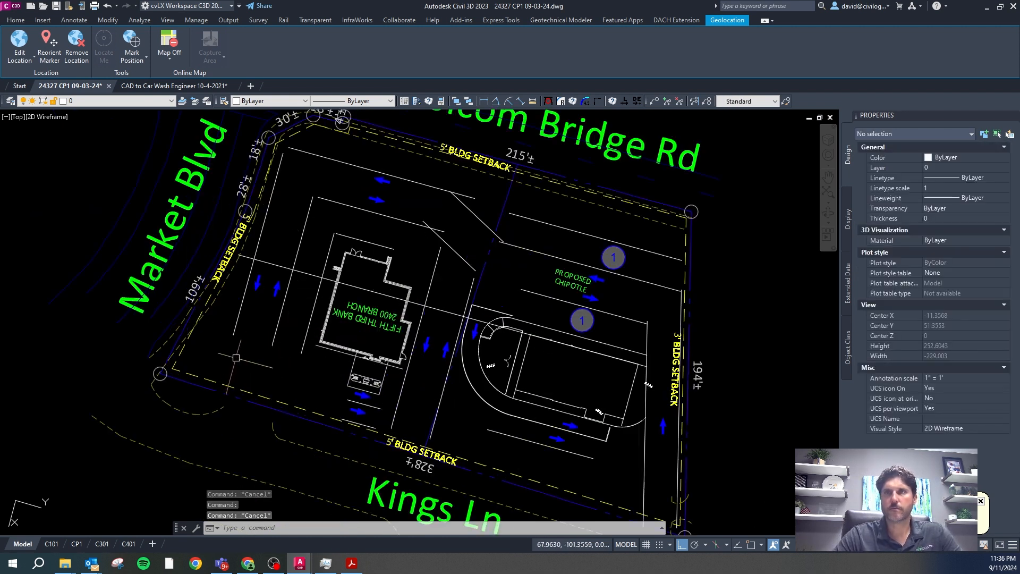
scroll(350, 426, "up", 4)
left_click(408, 431)
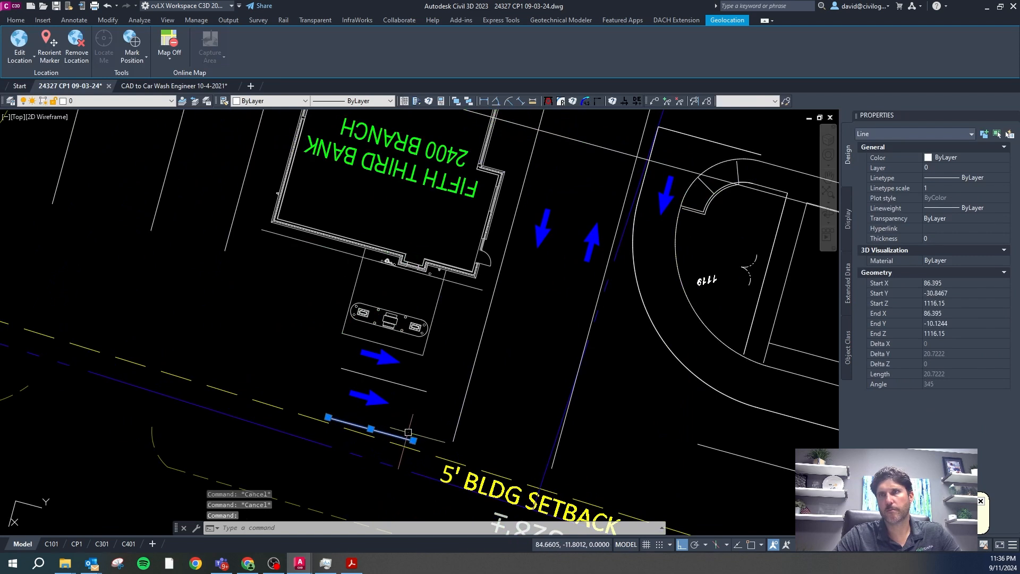
left_click(413, 441)
left_click(435, 446)
left_click(328, 417)
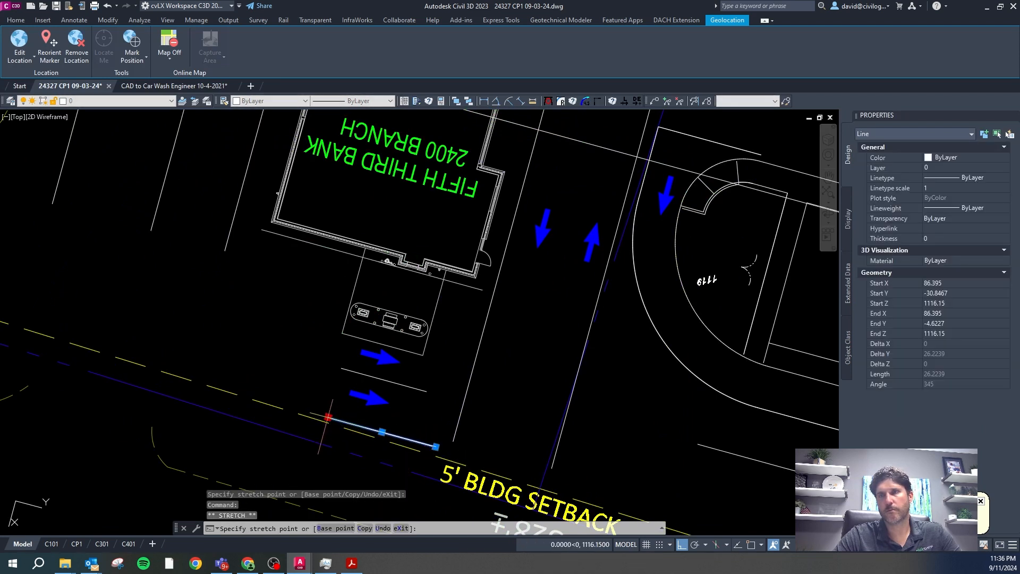
scroll(329, 417, "down", 2)
left_click(123, 364)
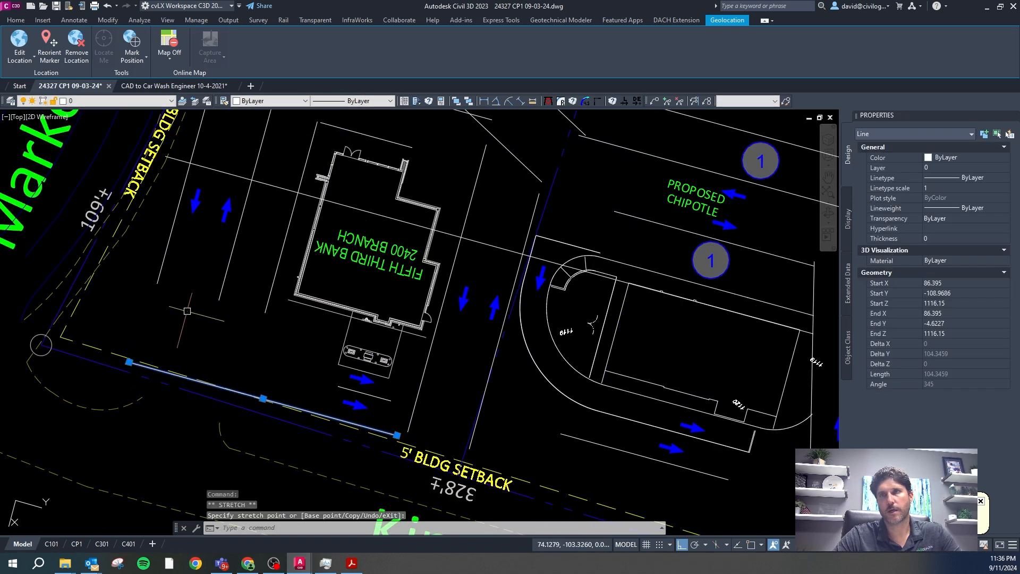
scroll(210, 307, "down", 2)
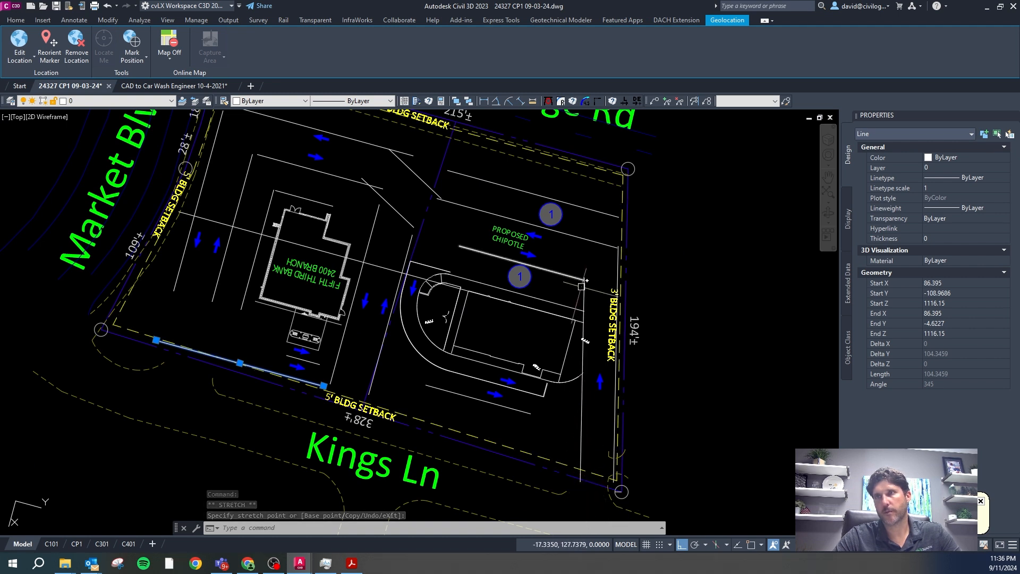
scroll(466, 404, "down", 2)
scroll(608, 451, "up", 2)
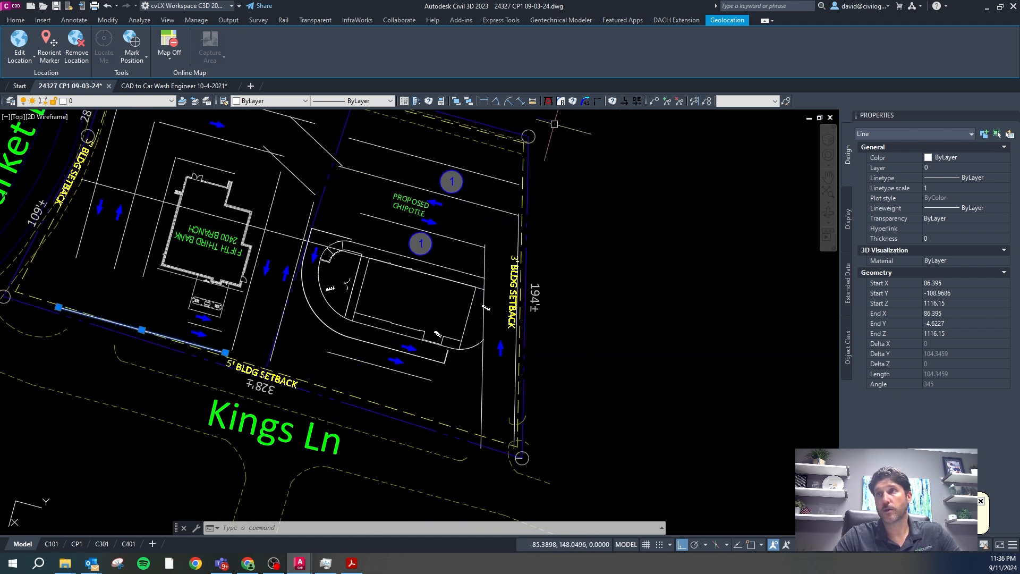
key("Escape")
Step: Turn on the aerial map to examine the site's southeast corner and the neighbouring lot along Kings Ln, and switch to Chrome
left_click(174, 56)
left_click(182, 78)
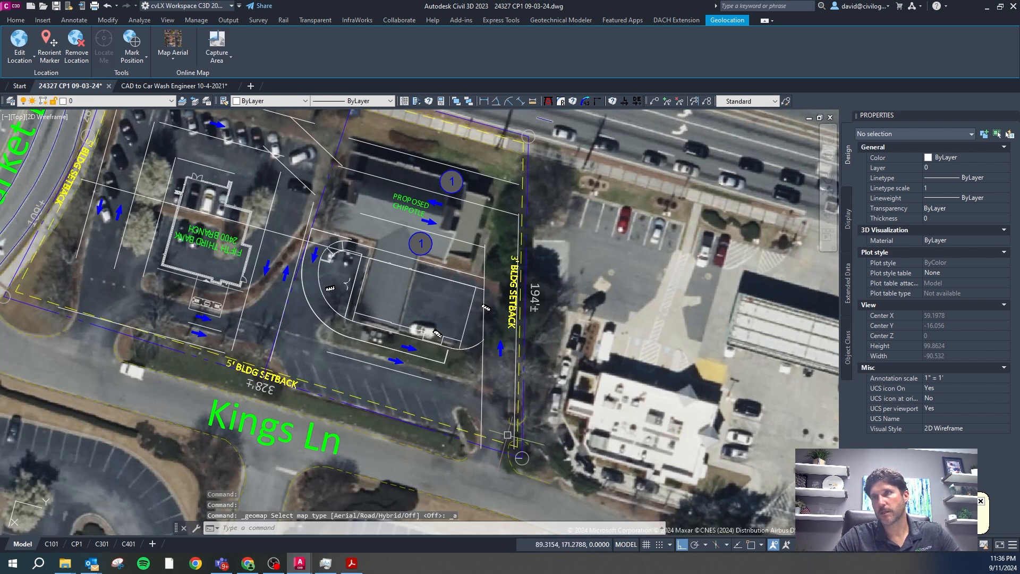
scroll(510, 440, "up", 4)
scroll(515, 275, "down", 4)
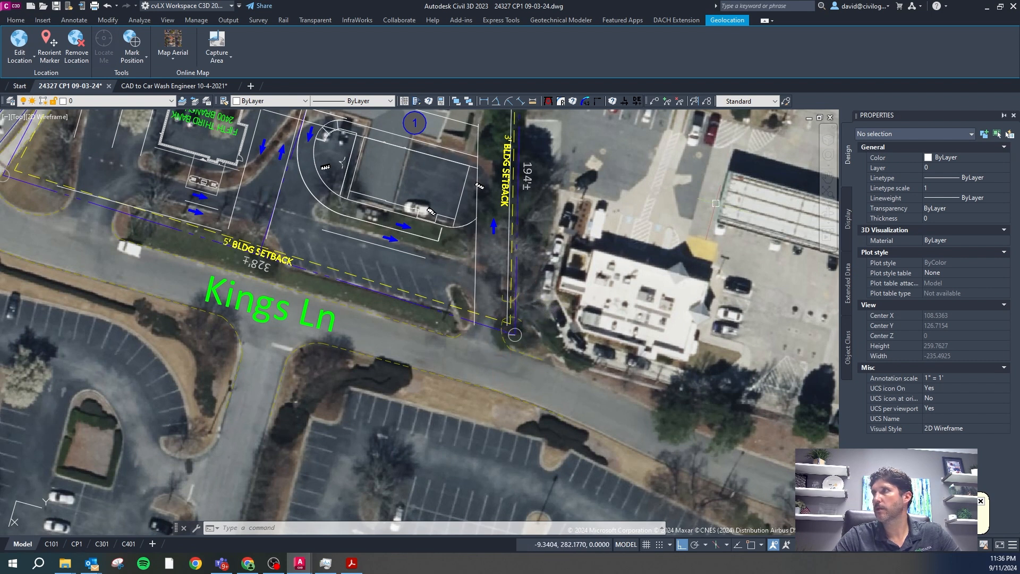
key("alt+Tab")
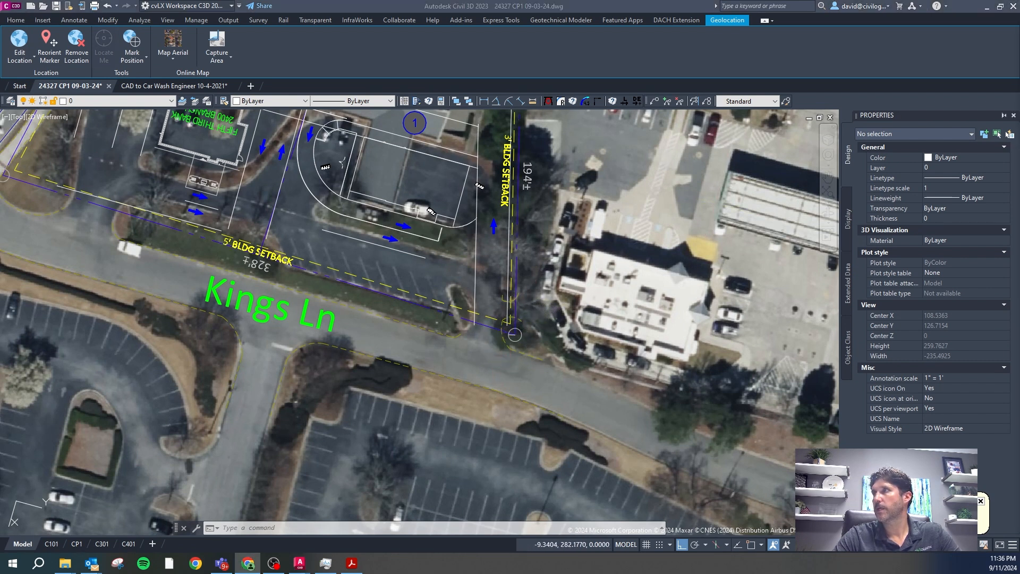
Step: Switch to Google Maps in Chrome, locate the site along Kings Ln, examine its driveway in Street View, and return to the Civil 3D drawing
left_click_drag(1019, 228, 249, 98)
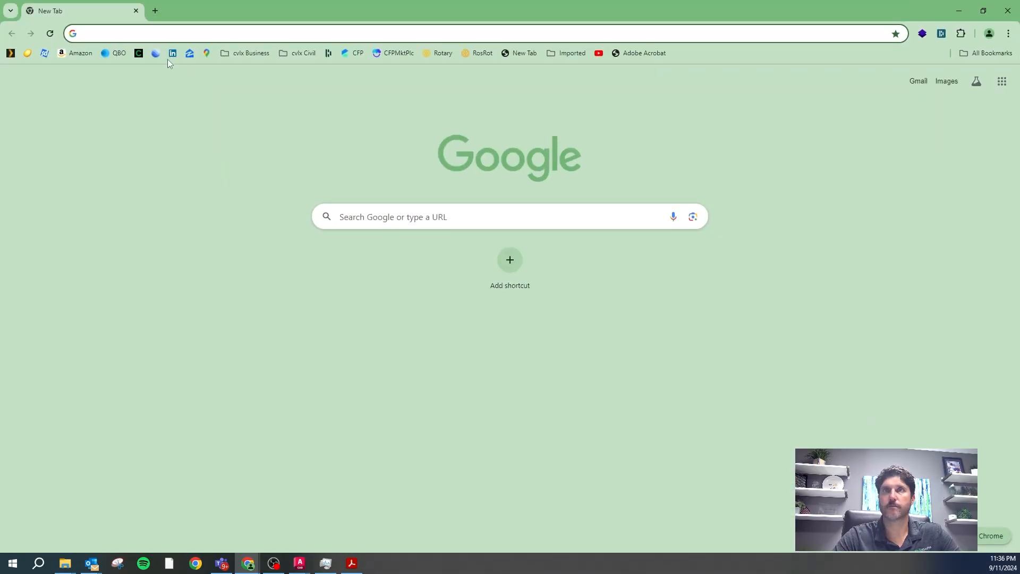
left_click(206, 53)
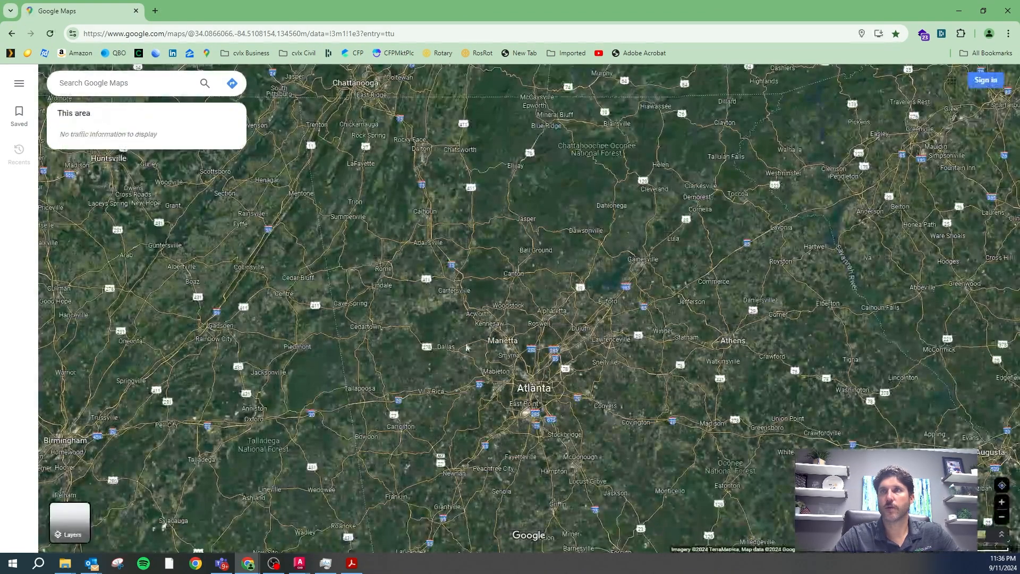
scroll(540, 375, "up", 3)
scroll(509, 324, "up", 3)
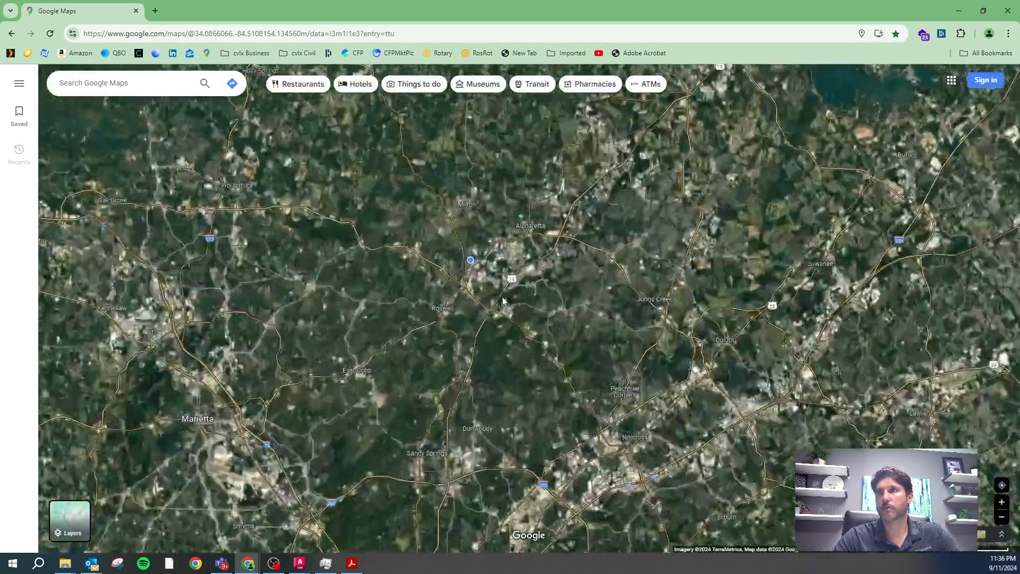
scroll(510, 324, "up", 8)
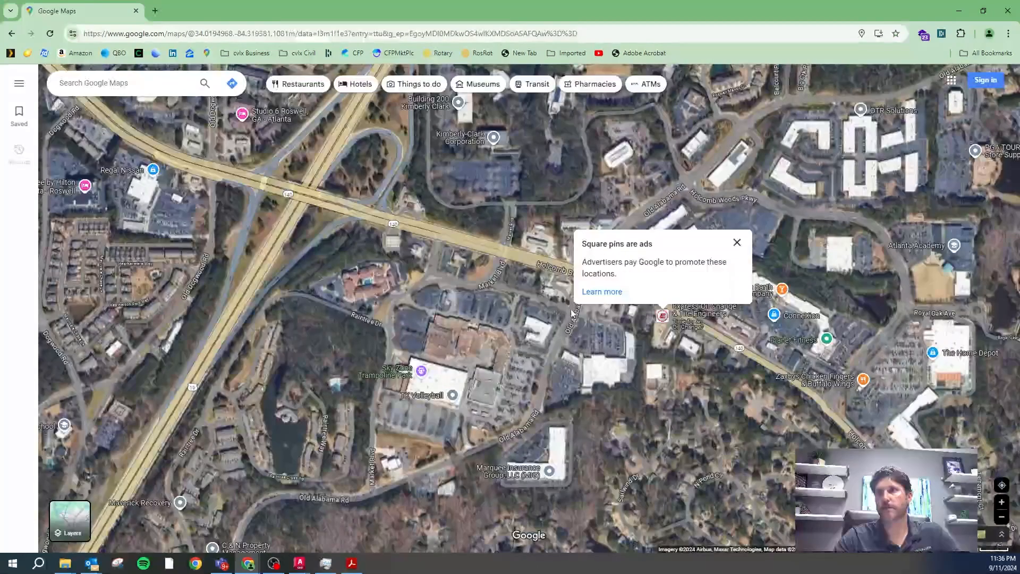
scroll(572, 312, "up", 3)
left_click_drag(513, 326, 496, 375)
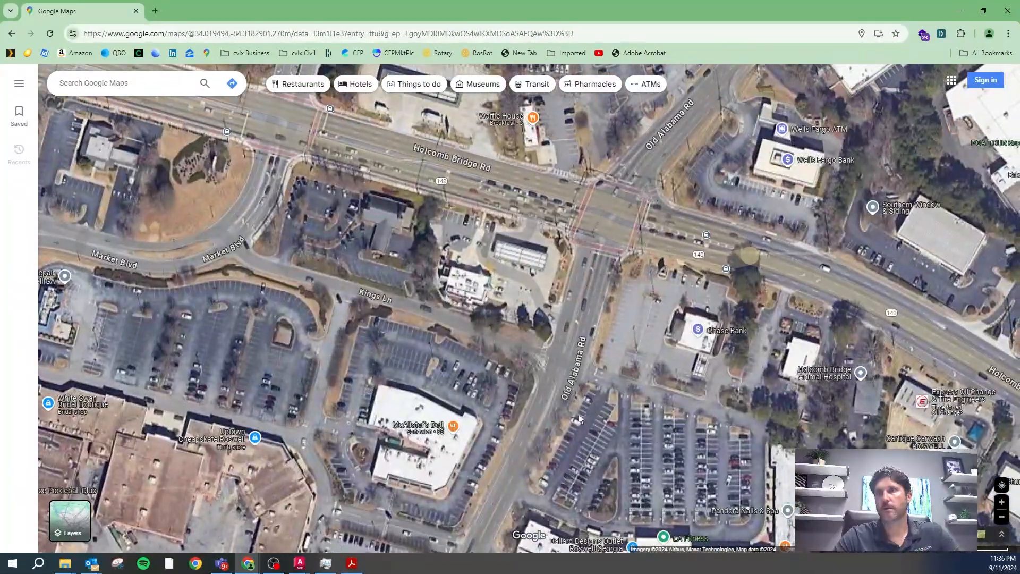
left_click_drag(978, 534, 427, 280)
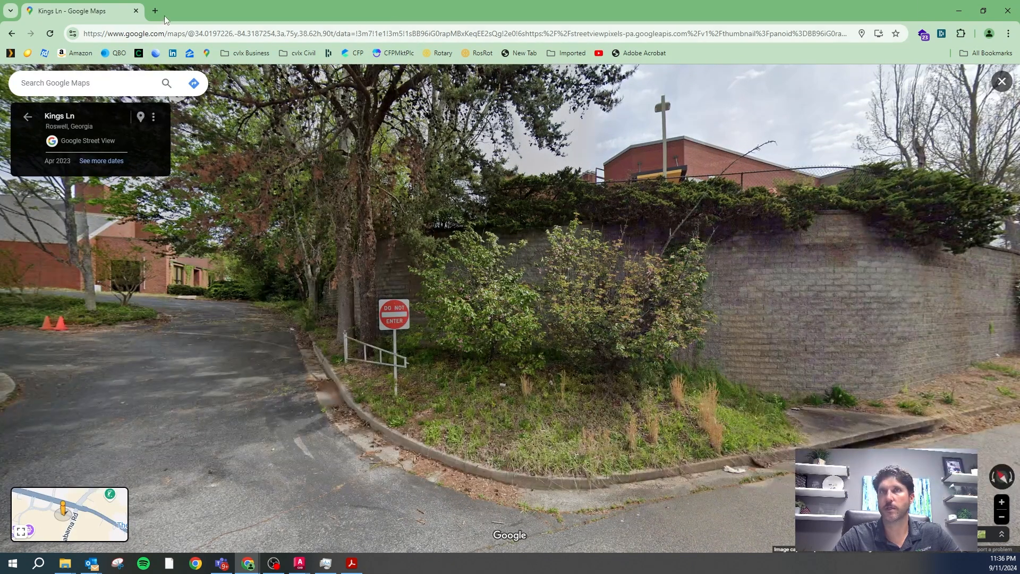
left_click_drag(230, 15, 1019, 40)
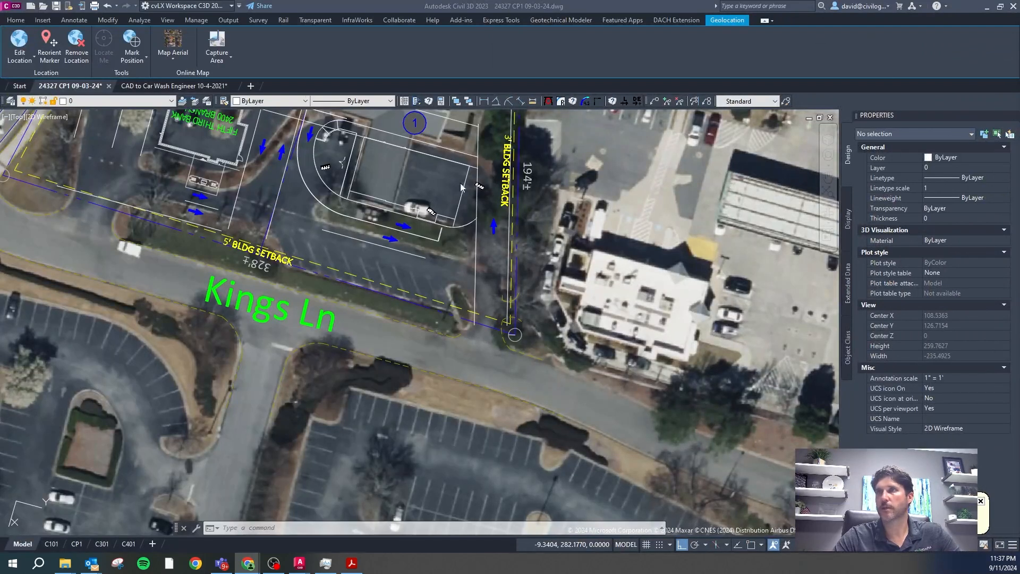
Step: Delete the unneeded existing concrete curb pieces at the site's southeast driveway corner by Kings Ln
left_click(503, 259)
scroll(505, 301, "up", 4)
key("Escape")
left_click(499, 299)
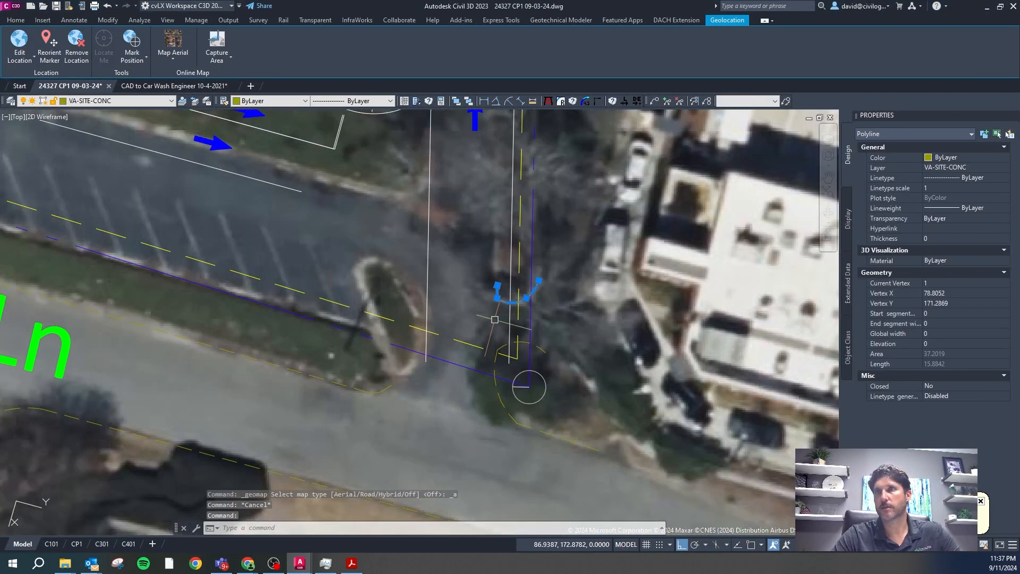
key("Delete")
key("Escape")
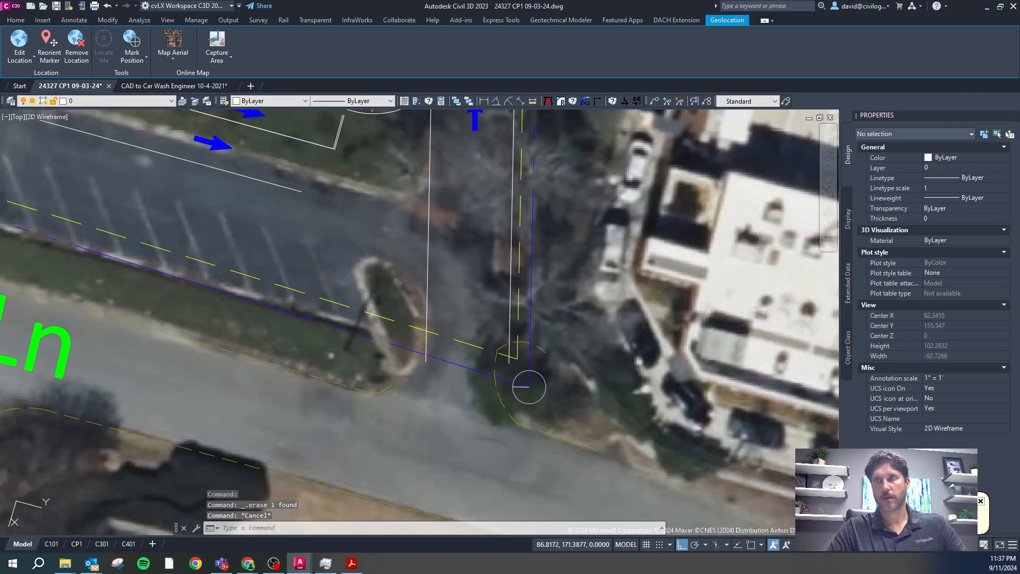
type("bb")
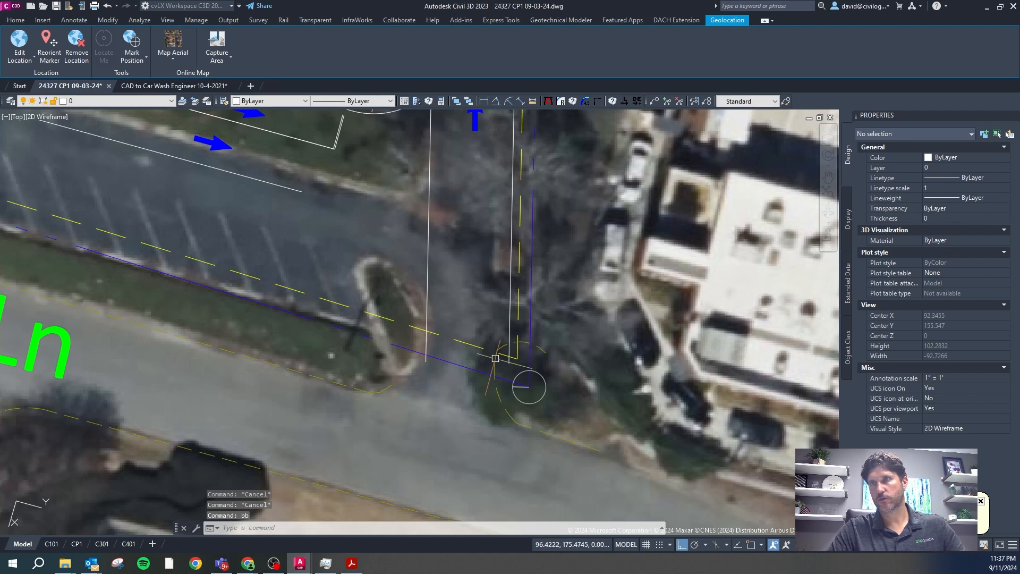
key("Return")
key("Delete")
Step: Offset the long curb line beside the 3' building setback by 24 toward the parking lot
scroll(489, 331, "down", 5)
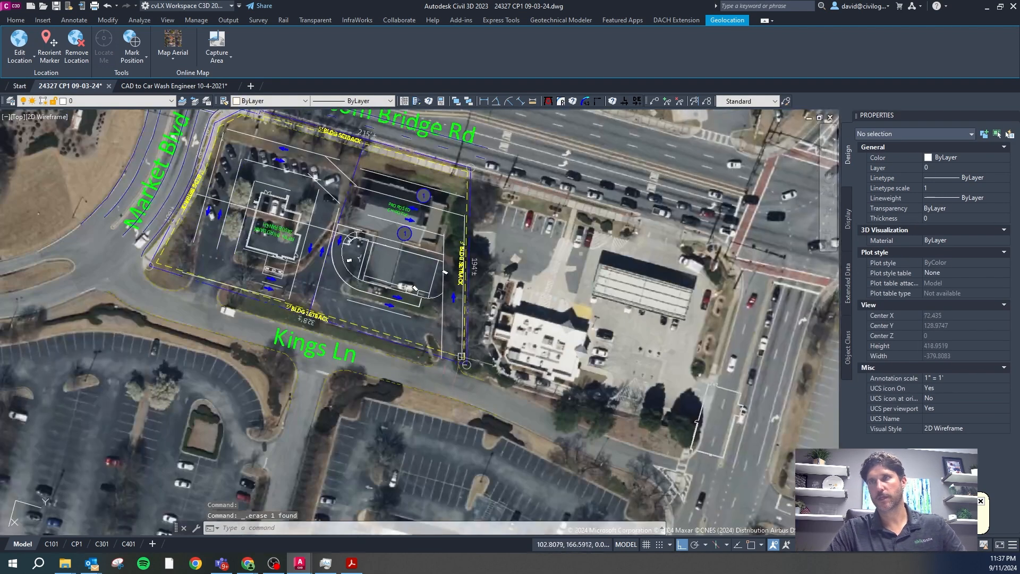
scroll(481, 363, "up", 4)
scroll(482, 362, "down", 2)
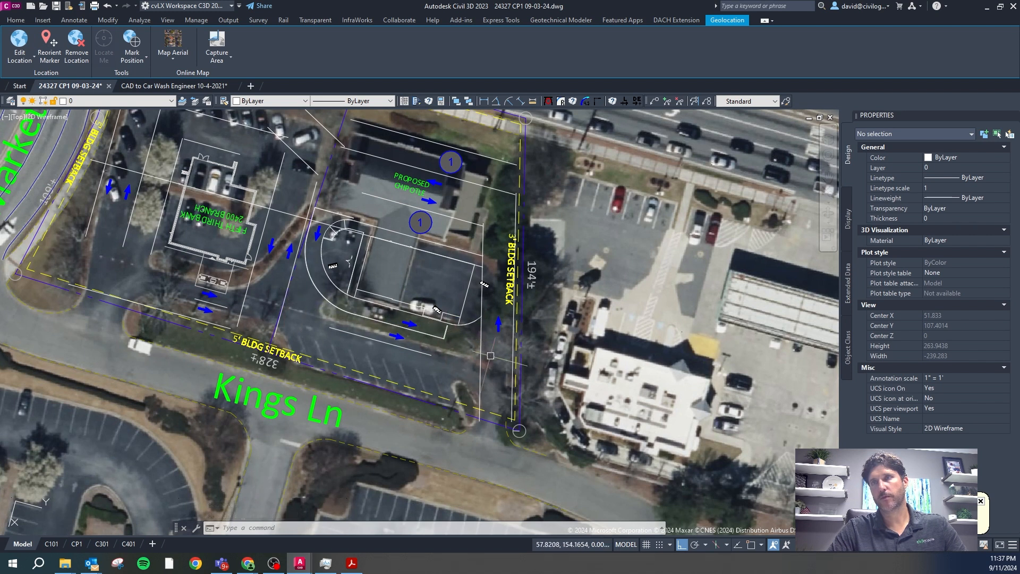
scroll(492, 430, "up", 2)
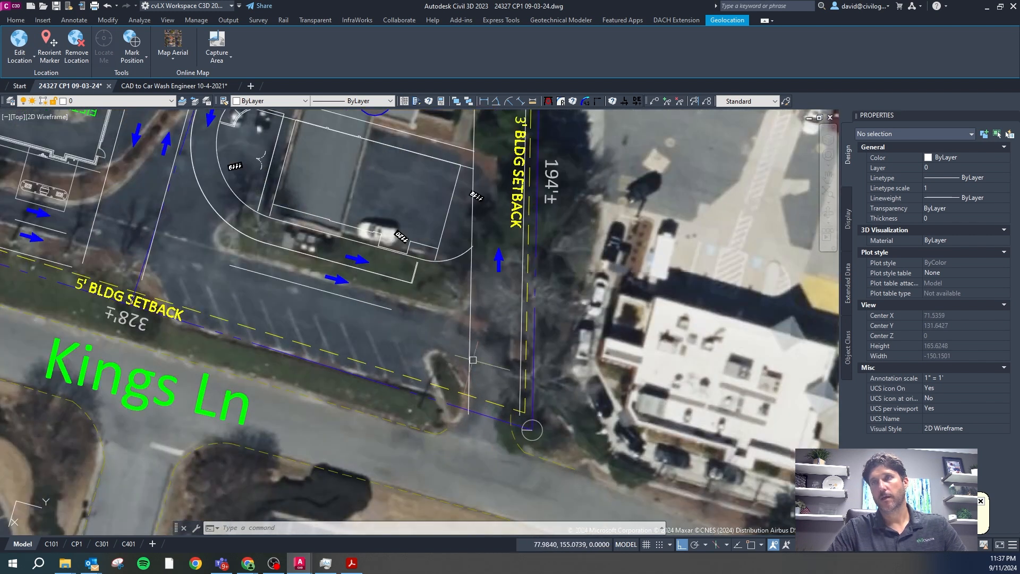
key("Escape")
key("Escape")
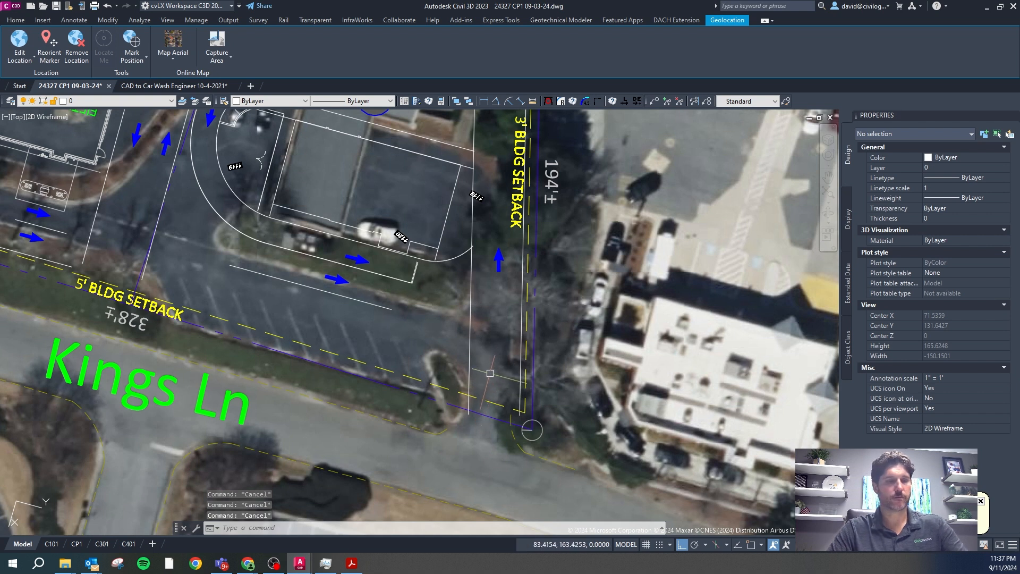
type("o")
key("Return")
type("24")
key("Return")
left_click(521, 376)
left_click(488, 378)
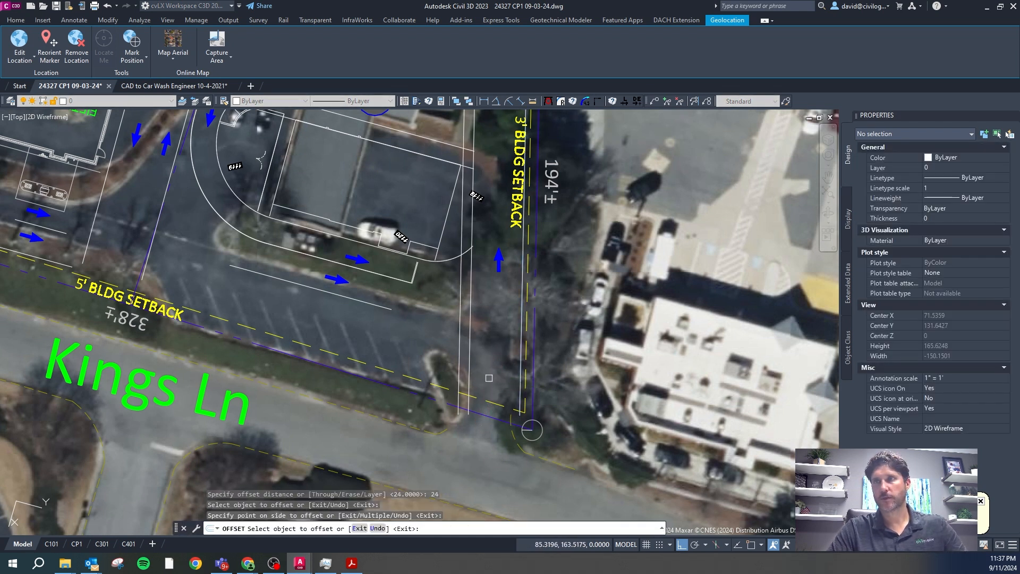
key("Escape")
left_click(457, 361)
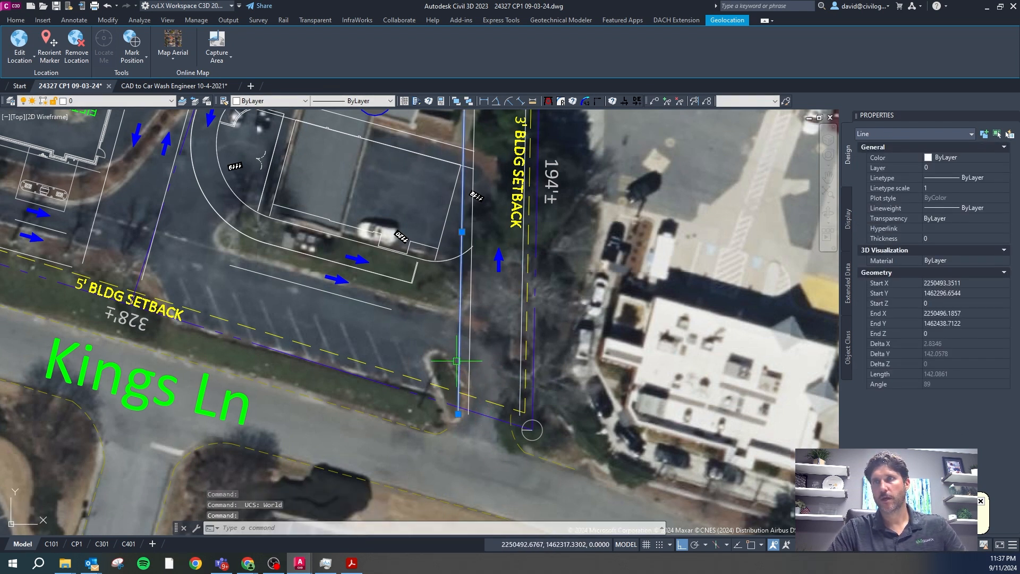
scroll(456, 361, "down", 2)
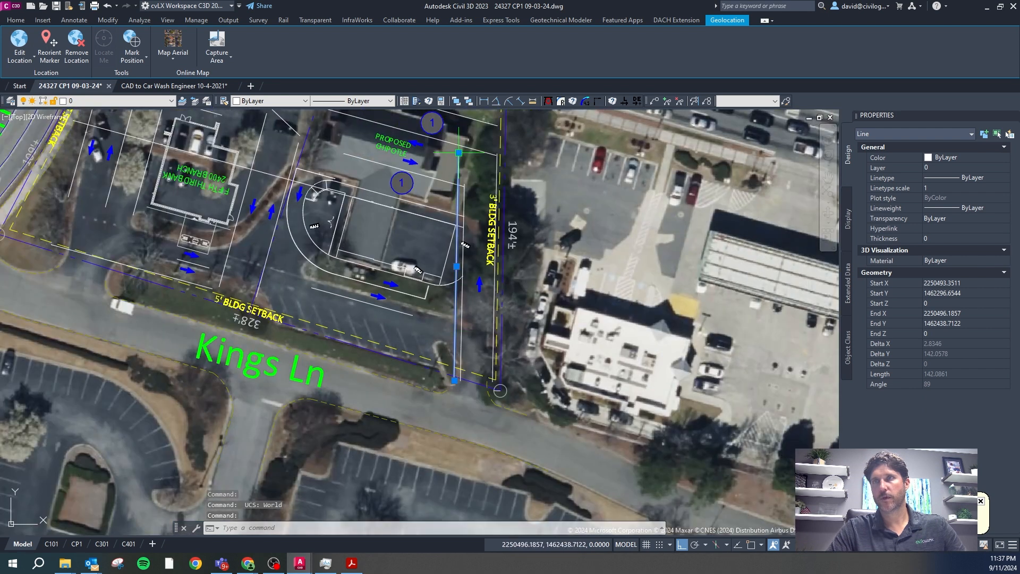
left_click(459, 152)
scroll(458, 332, "up", 2)
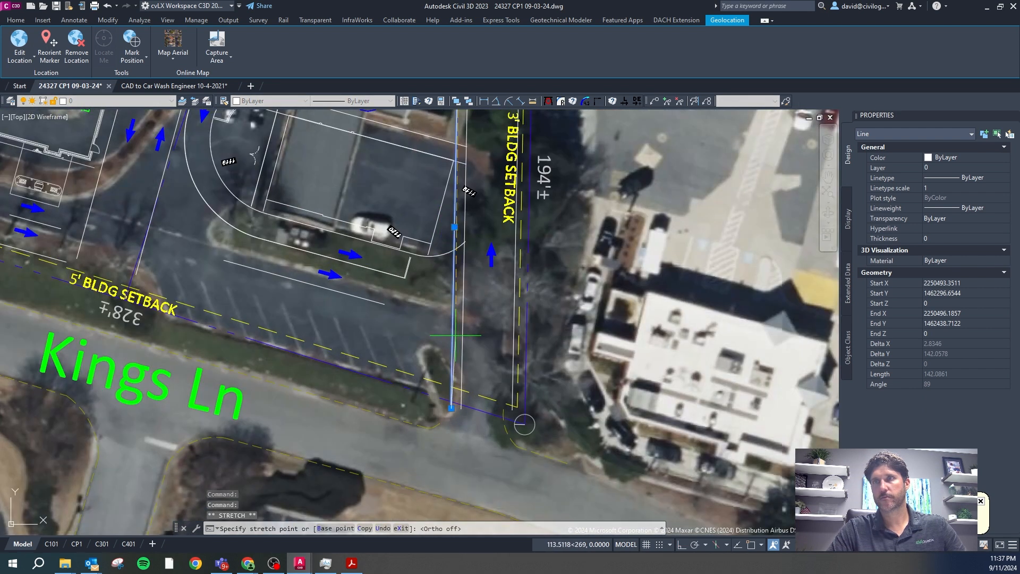
key("Escape")
key("Escape")
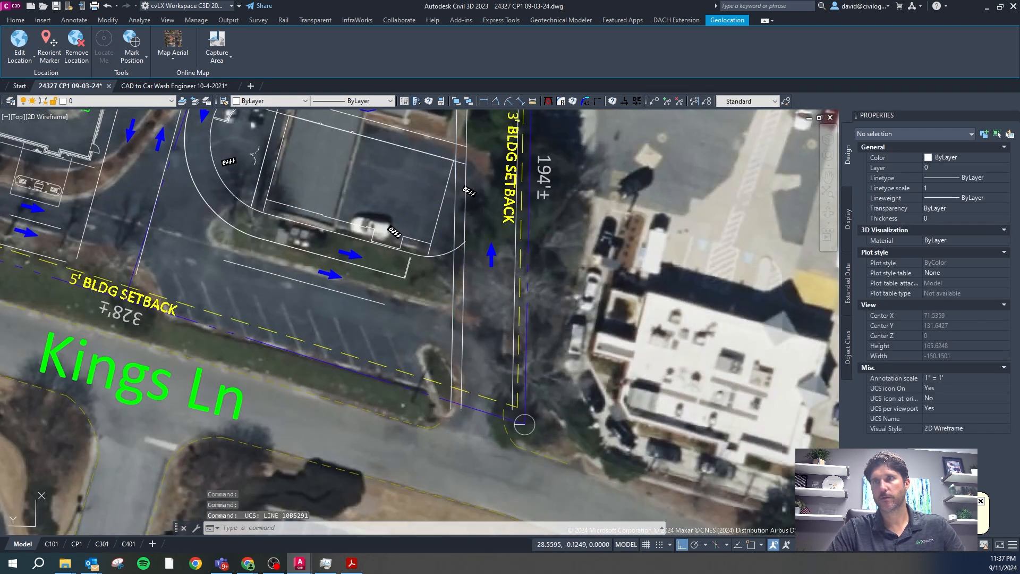
Step: Shorten the new offset line to about 20 long by stretching its north end down to the landscape island
left_click(451, 334)
scroll(451, 333, "down", 2)
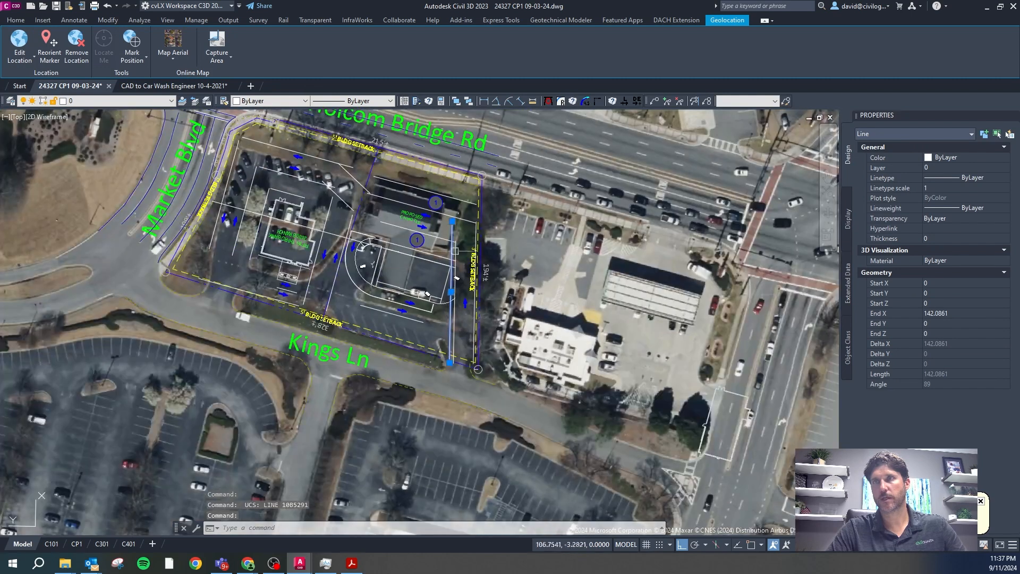
left_click(452, 221)
scroll(455, 312, "up", 5)
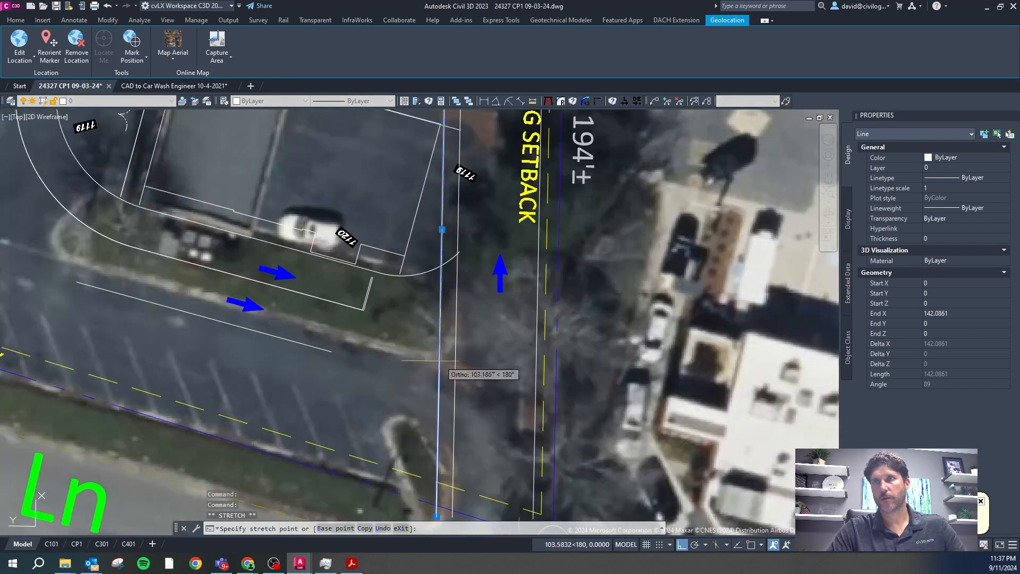
left_click(432, 441)
scroll(435, 425, "down", 3)
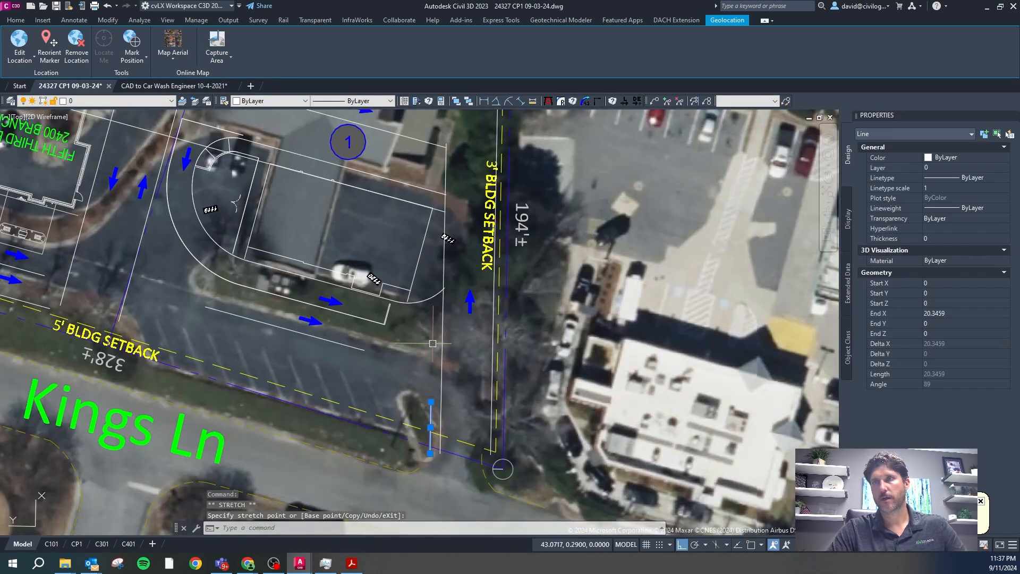
Step: Stretch the south end of the neighbouring aisle line up to the end of the drive-through curb arc
left_click(440, 453)
left_click(455, 292)
scroll(470, 304, "down", 3)
scroll(404, 332, "up", 5)
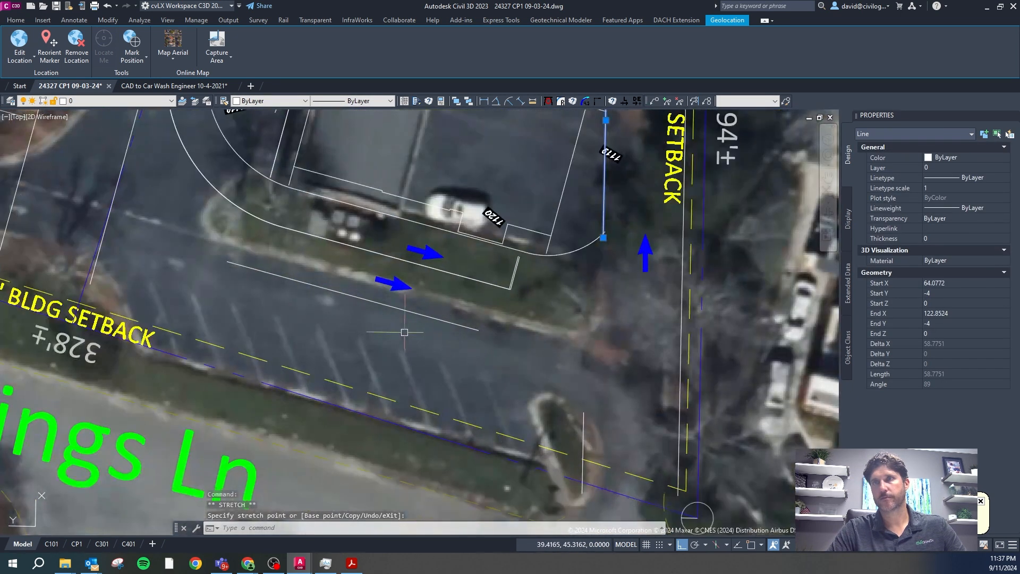
key("Escape")
key("Escape")
key("Escape")
type("o")
key("Return")
type("18")
key("Return")
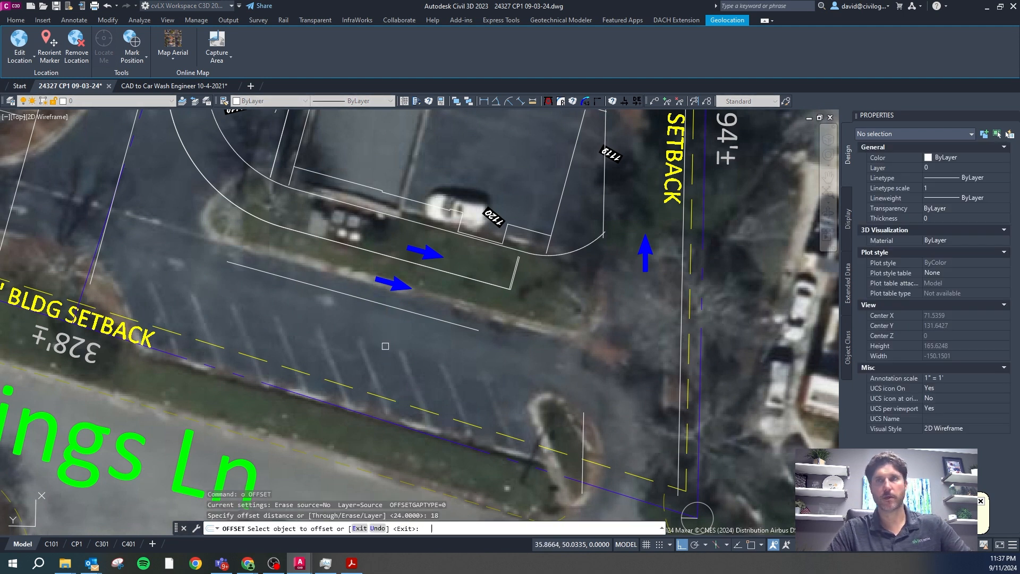
key("Escape")
key("Escape")
key("Escape")
Step: Offset the slanted line along the south parking aisle by 20 toward Kings Ln
type("o")
key("Return")
type("20")
key("Return")
left_click(399, 311)
left_click(398, 348)
key("Escape")
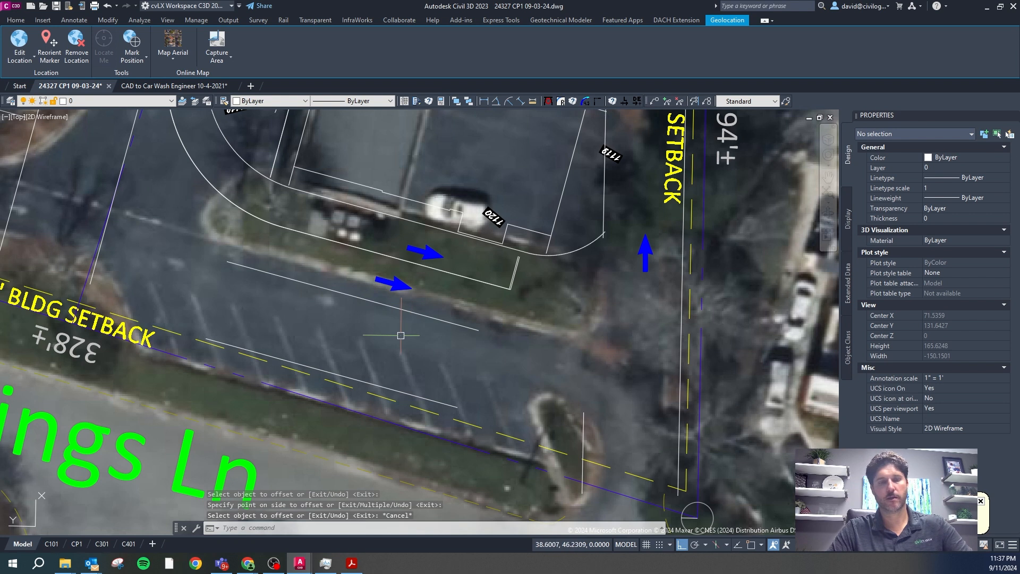
Step: Trace one angled parking stall stripe on the aerial with a line between the two parking row lines
type("l")
key("Return")
left_click(385, 312)
key("F8")
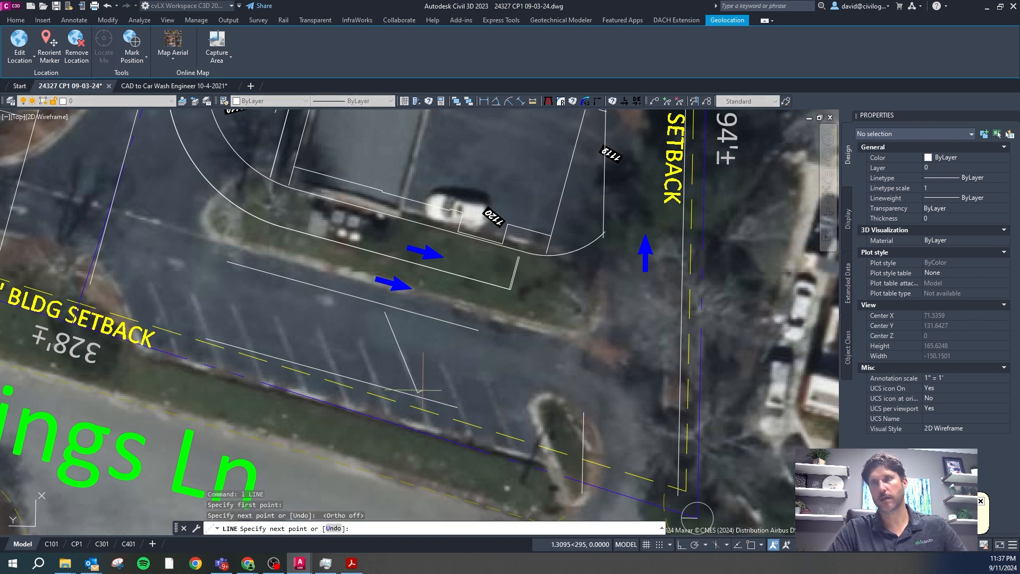
left_click(418, 392)
key("Escape")
Step: Extend the short vertical line at the landscape island northward into the parking aisle
left_click(585, 420)
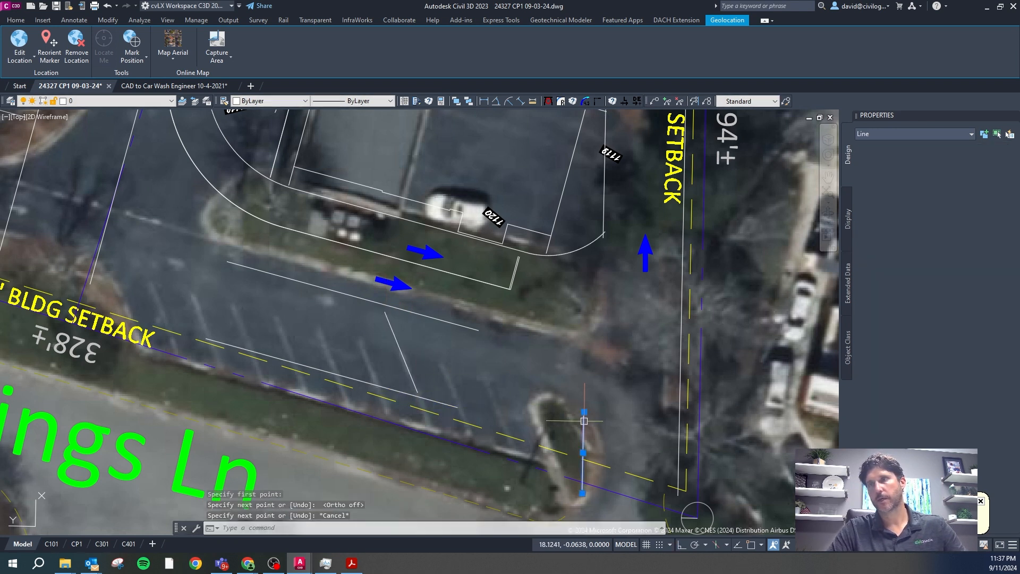
left_click(584, 412)
key("F8")
left_click(585, 364)
key("Escape")
Step: Extend the upper parking row line's east end to meet the top of the vertical island line
left_click(461, 325)
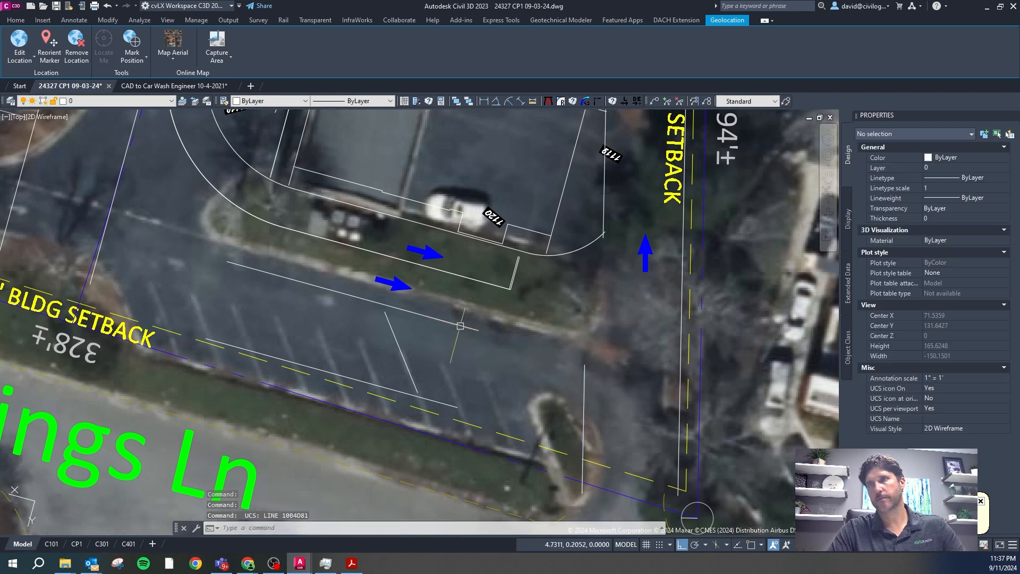
left_click(479, 330)
left_click(582, 357)
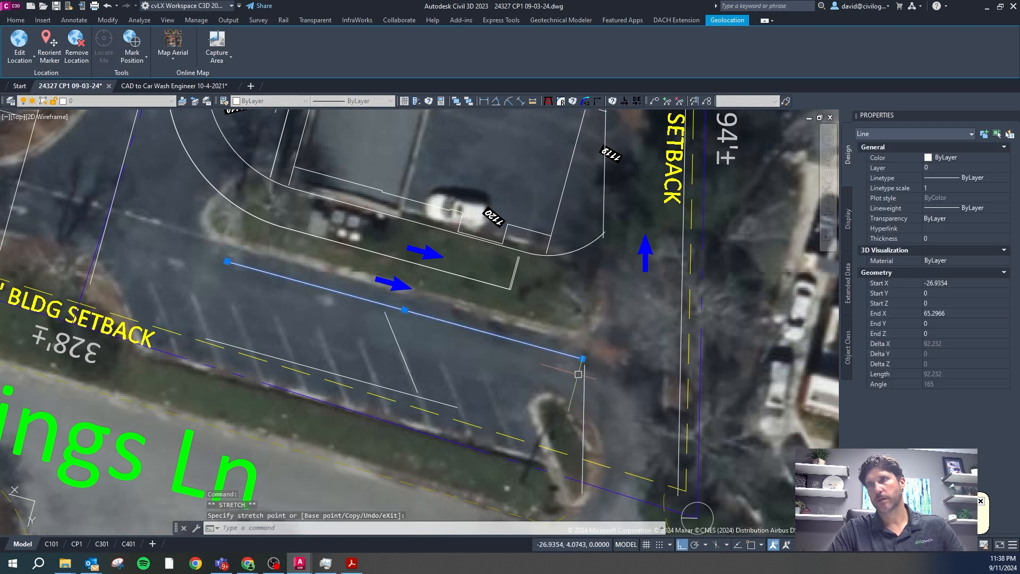
key("Escape")
Step: Extend the lower parking row line east toward the landscape island and west past the last existing stall stripe
left_click(445, 404)
left_click(534, 428)
scroll(560, 400, "down", 5)
scroll(441, 390, "up", 5)
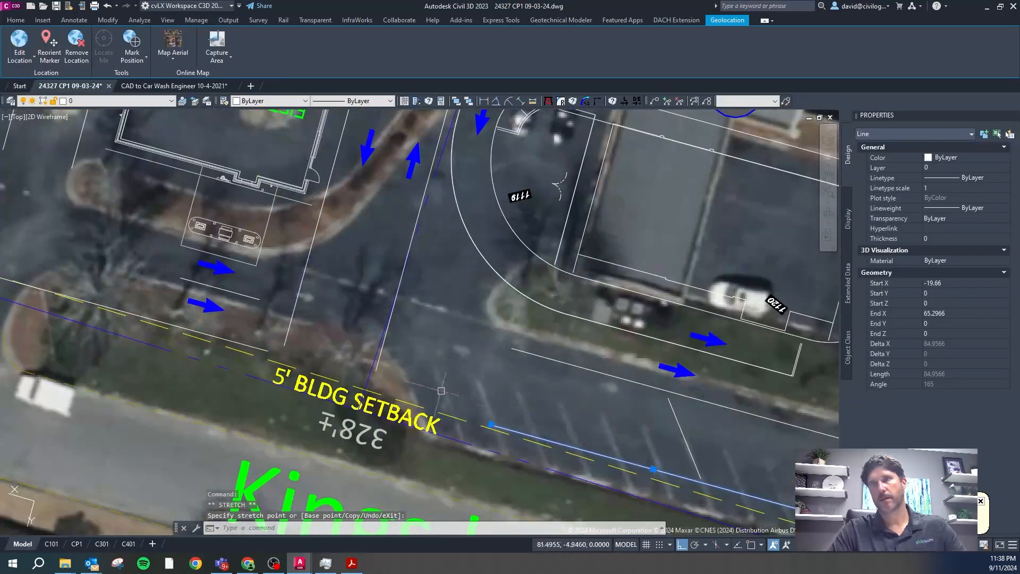
left_click(467, 418)
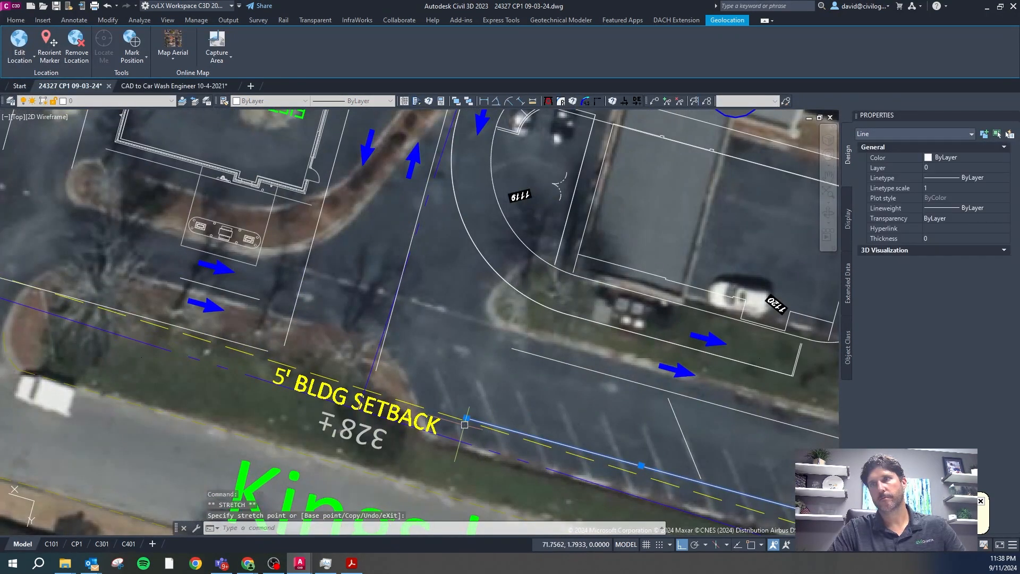
left_click(528, 354)
key("Escape")
Step: Extend the upper parking row line's west end to the interior property line
left_click(530, 354)
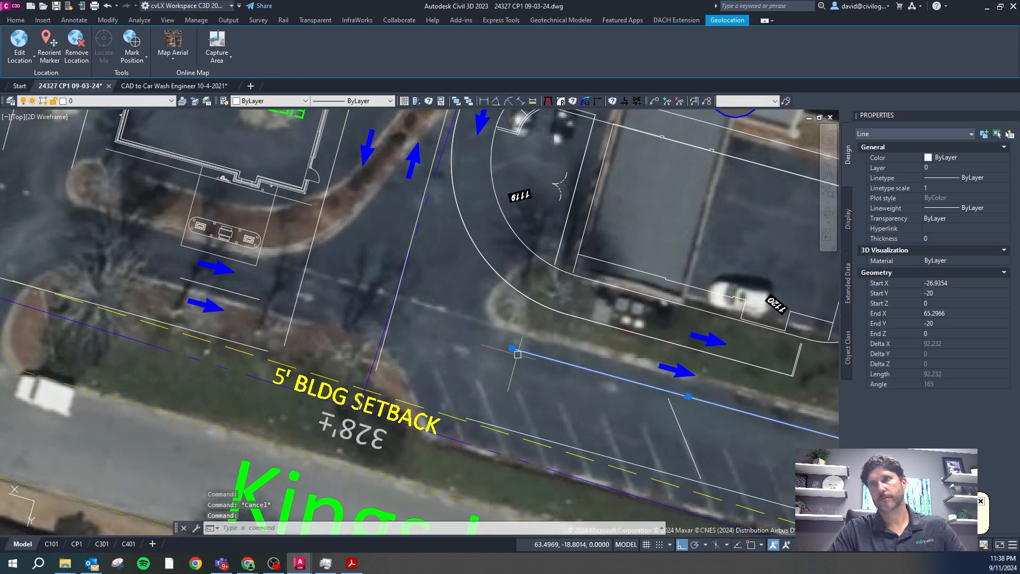
left_click(512, 348)
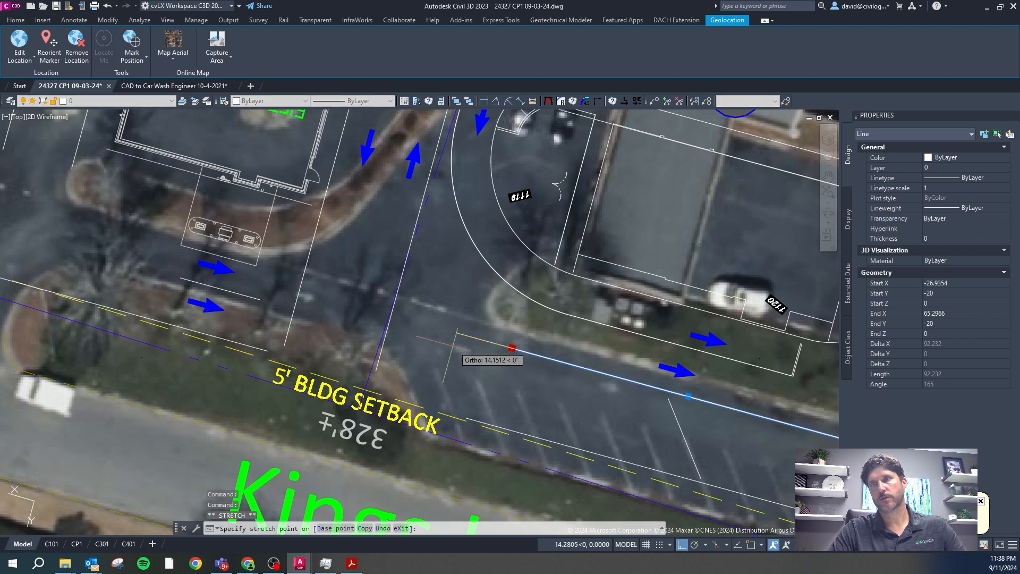
left_click(390, 339)
scroll(477, 415, "down", 2)
key("Escape")
Step: Copy the angled stall stripe to the west end of the parking row
left_click(610, 438)
type("co")
key("Return")
left_click(660, 436)
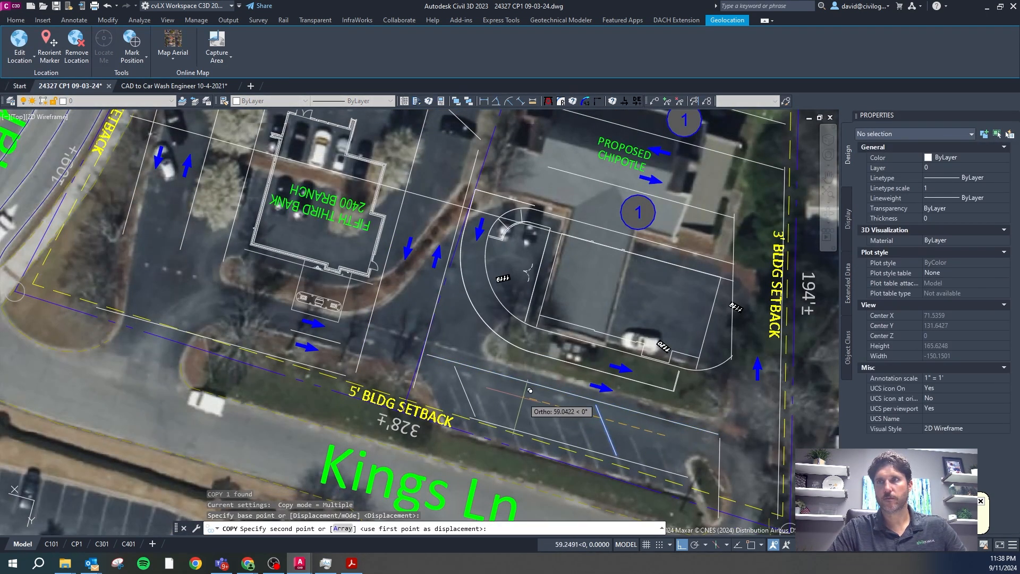
left_click(509, 396)
key("Escape")
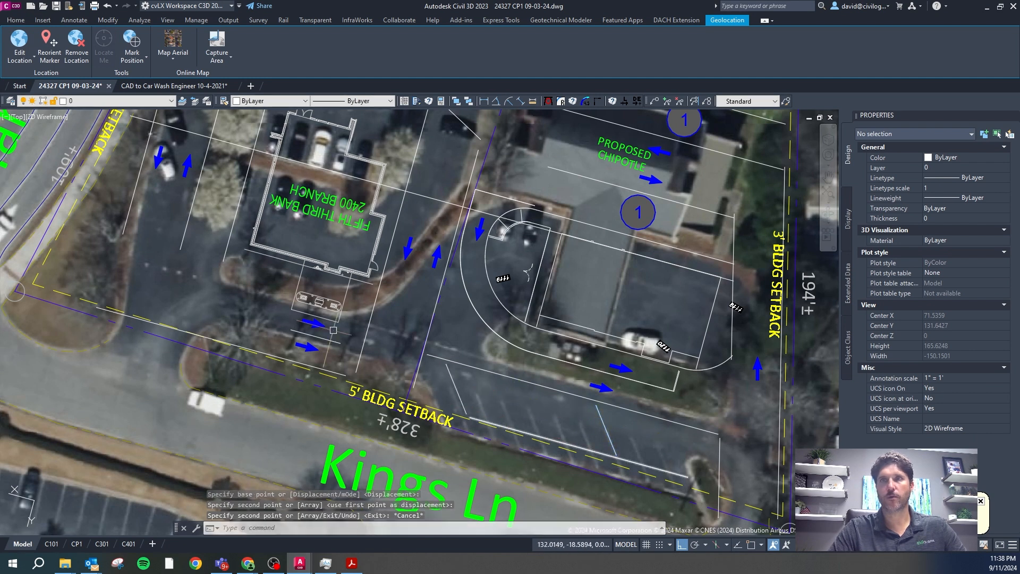
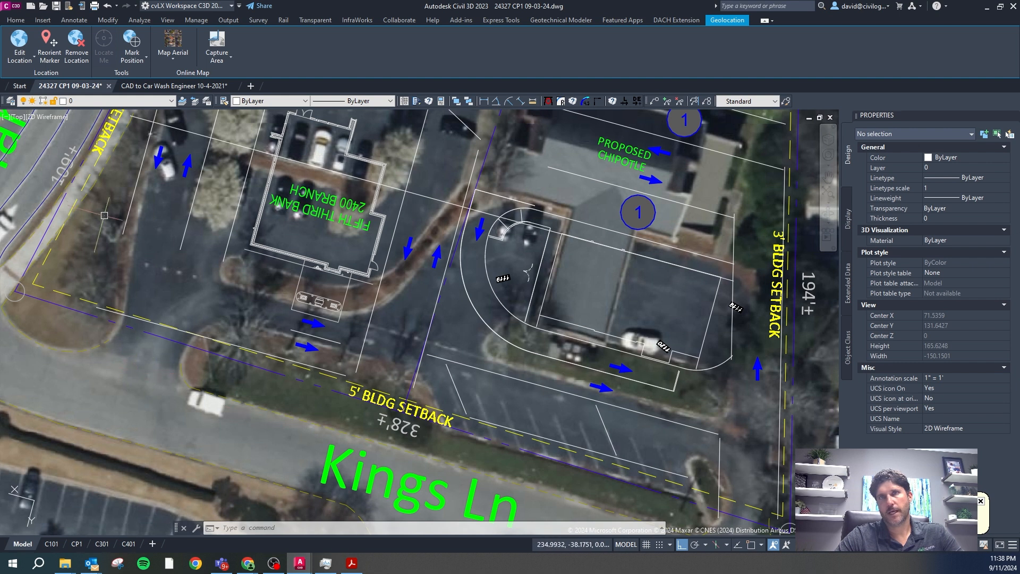
Step: Extend both lines of the drive aisle west of the bank south into the Kings Ln driveway entrance
key("Escape")
left_click(124, 227)
left_click(123, 233)
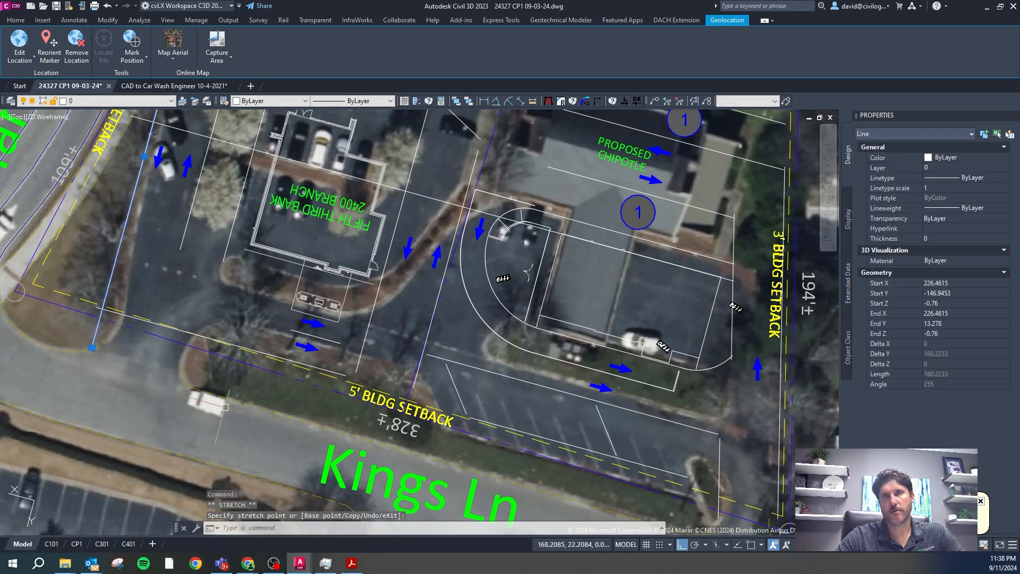
scroll(310, 403, "down", 5)
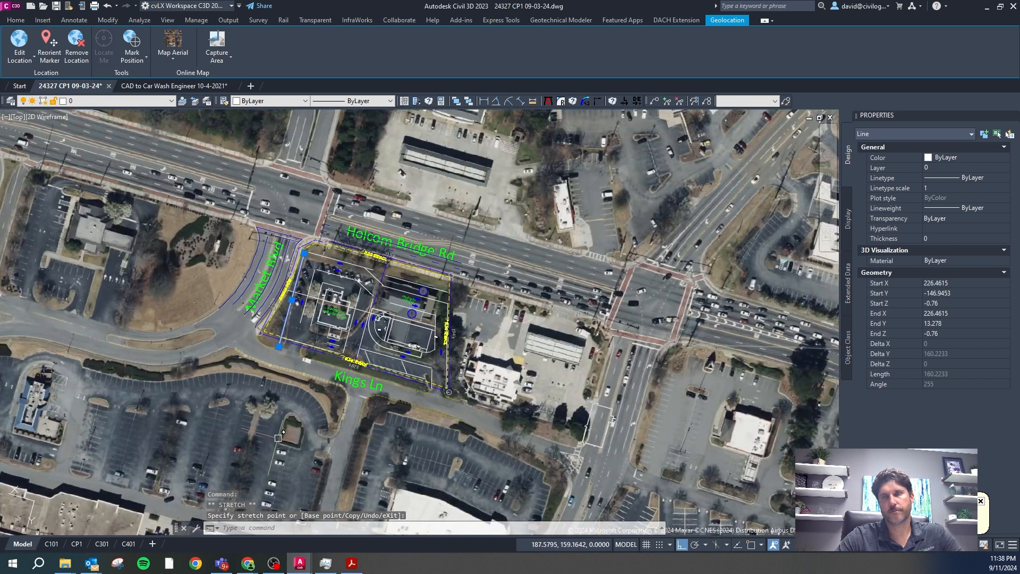
scroll(278, 383, "up", 4)
key("Escape")
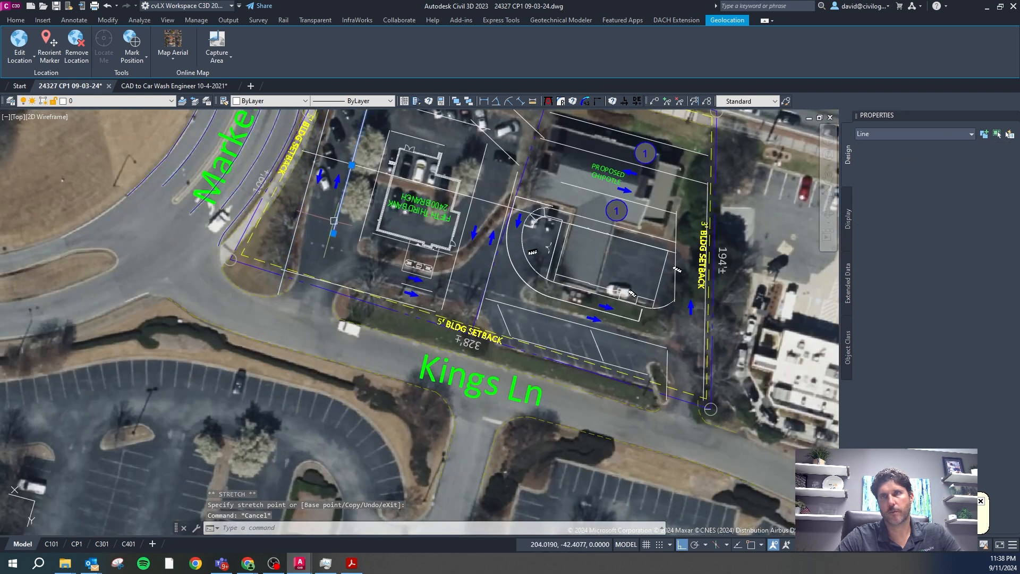
left_click(333, 233)
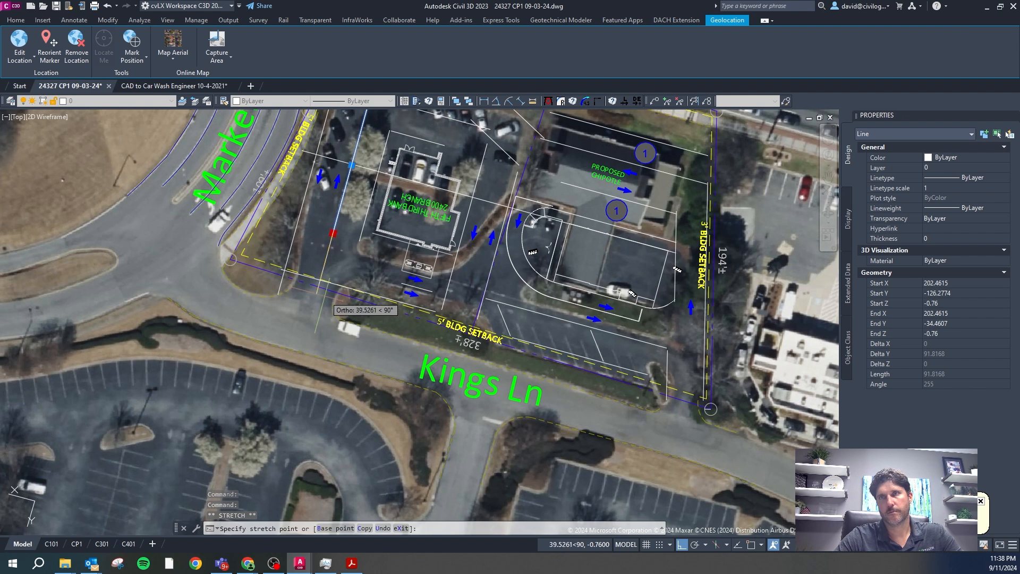
left_click(315, 305)
scroll(317, 273, "up", 4)
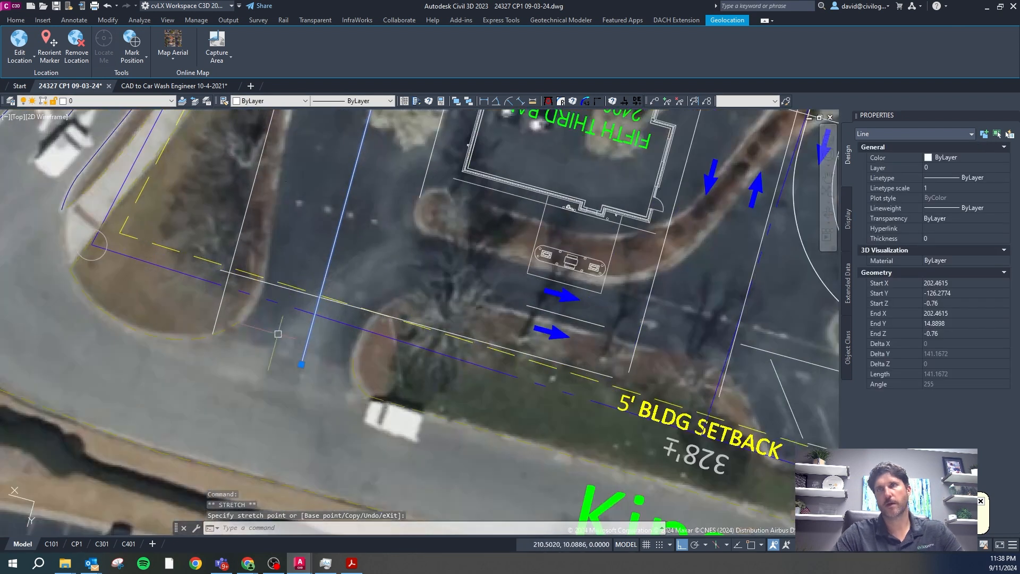
key("Escape")
key("Escape")
key("Escape")
Step: Break the east line of the west drive aisle to open a gap for the lanes south of the bank
type("br")
key("Return")
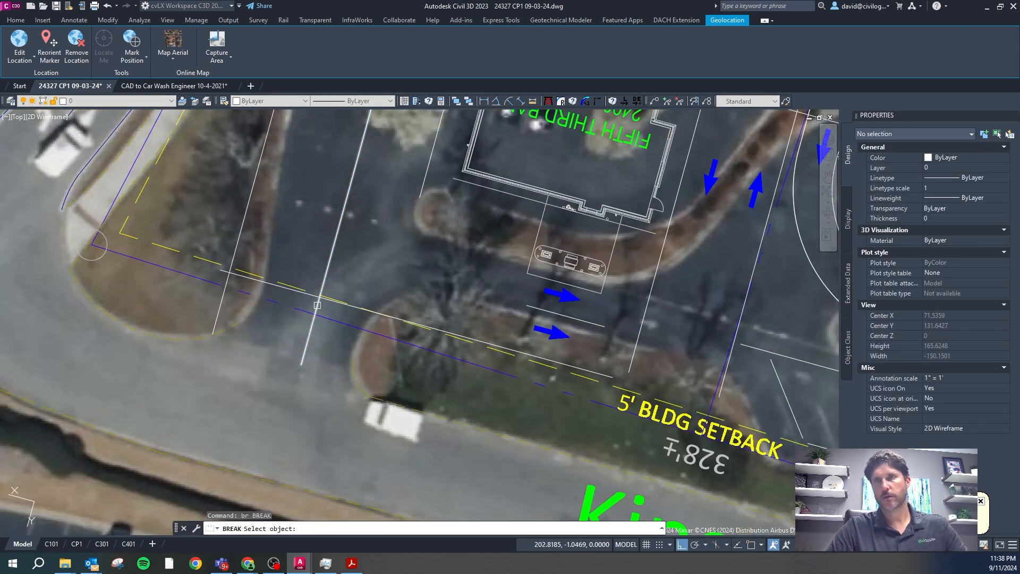
left_click(317, 303)
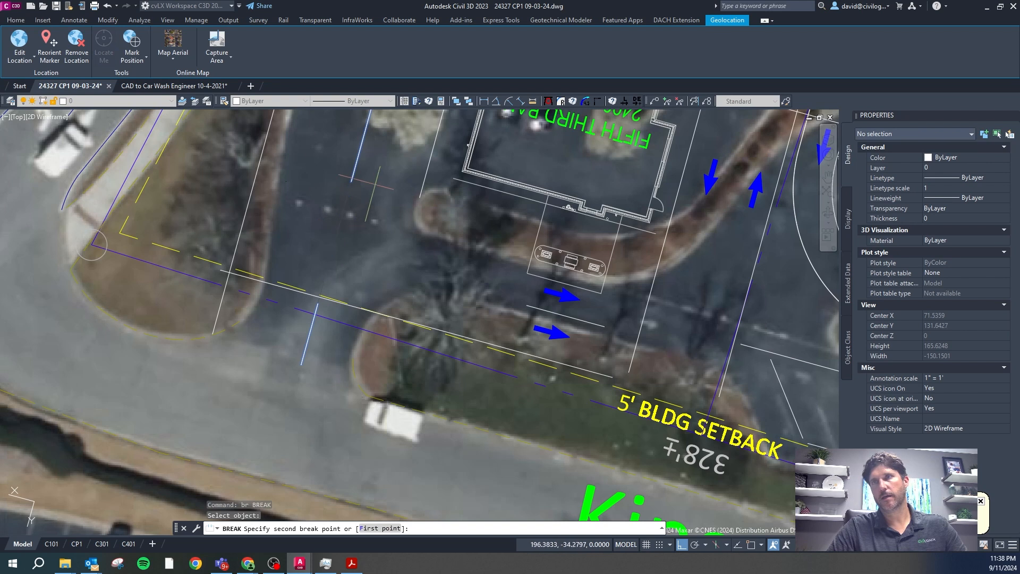
left_click(383, 156)
scroll(345, 393, "down", 3)
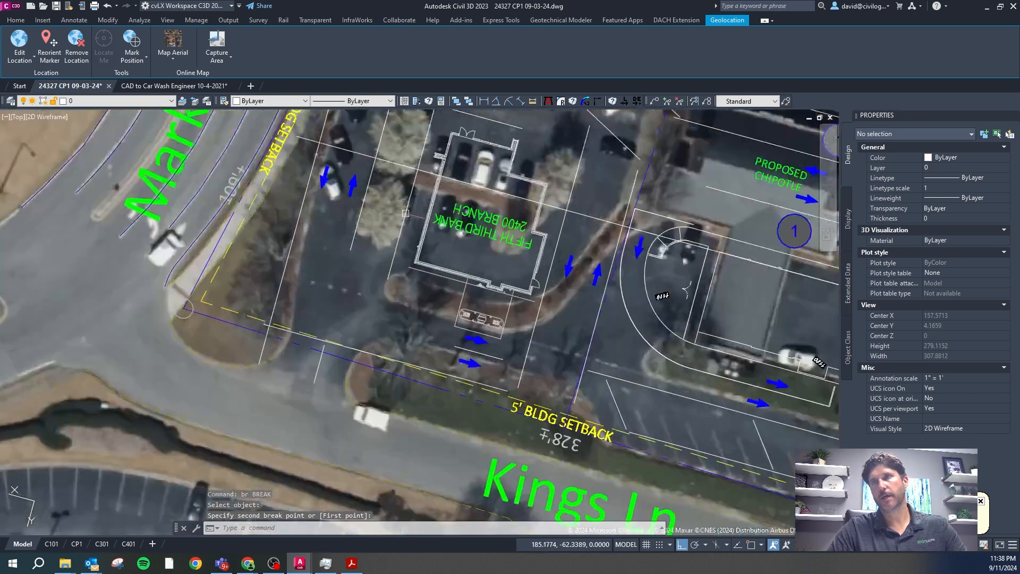
Step: Shorten the south end of the parking line along the bank's west side, level with the broken aisle line
scroll(398, 220, "up", 3)
key("Escape")
left_click(399, 238)
left_click(376, 317)
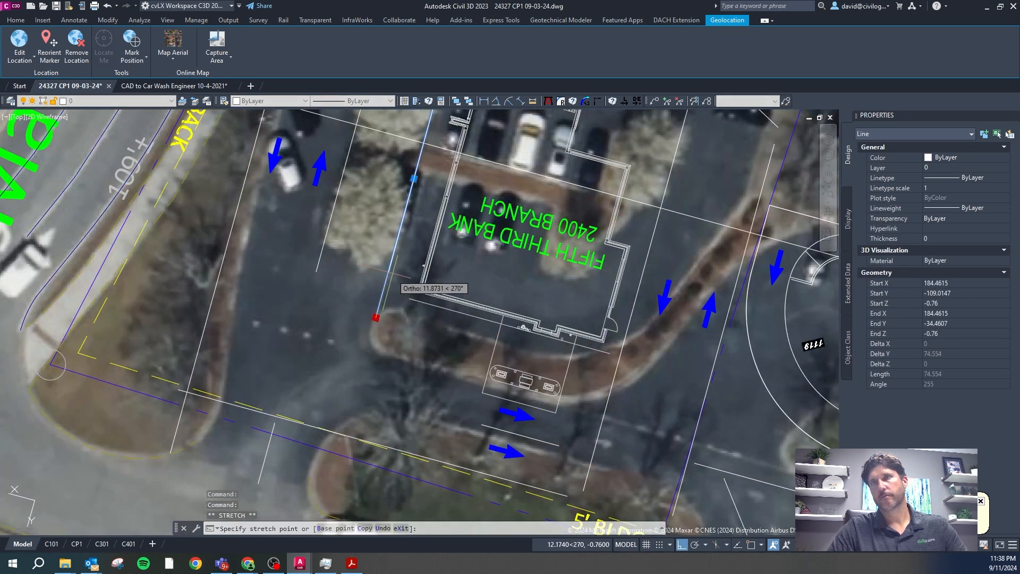
key("Escape")
Step: Extend the line along the bank's south side west toward the drive aisle
left_click(411, 299)
key("Escape")
type("l")
key("space")
left_click(410, 298)
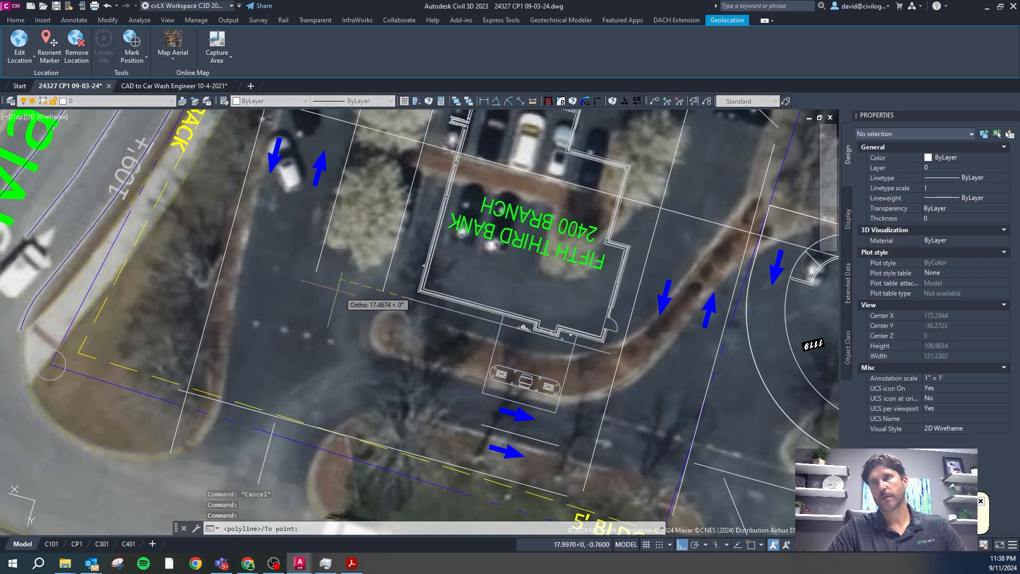
left_click(315, 285)
key("Escape")
Step: Shorten the south end of the upper segment of the broken drive aisle line west of the bank
left_click(322, 247)
left_click(316, 271)
scroll(318, 294, "down", 3)
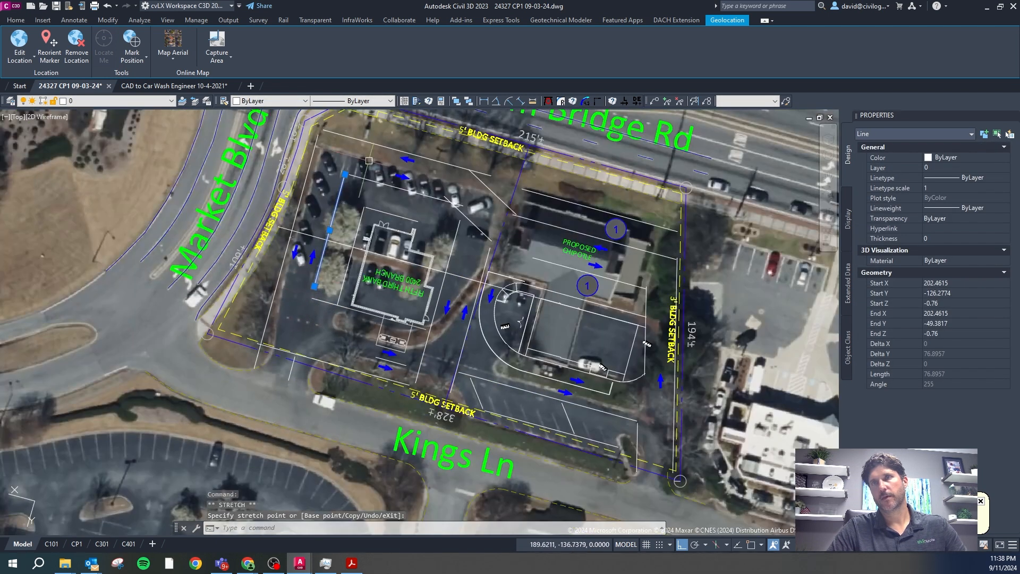
key("Escape")
Step: Copy the circled parking count label to the parking rows north and west of the bank, with ortho off
left_click(615, 229)
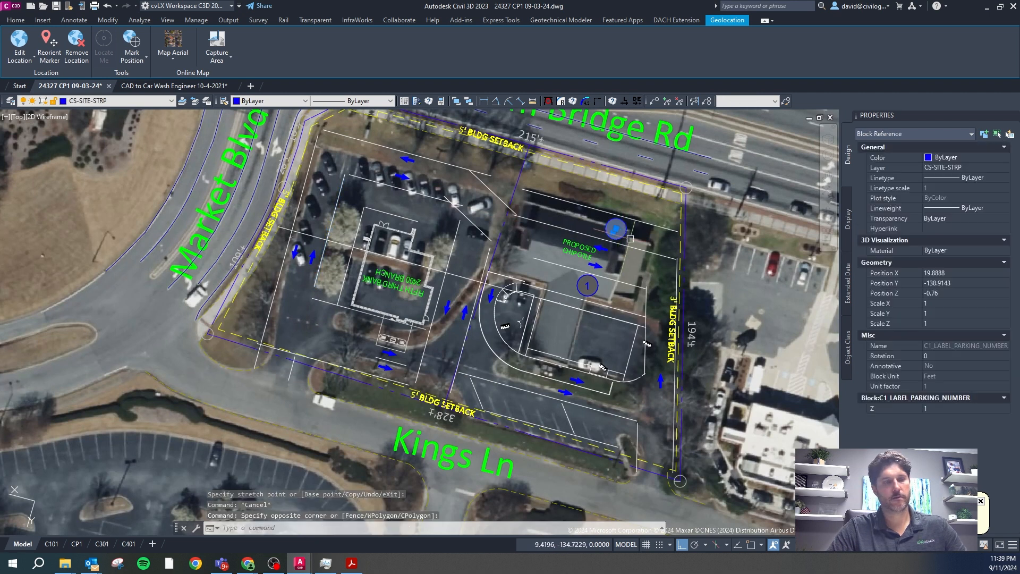
type("c")
key("space")
left_click(649, 240)
key("F8")
left_click(436, 214)
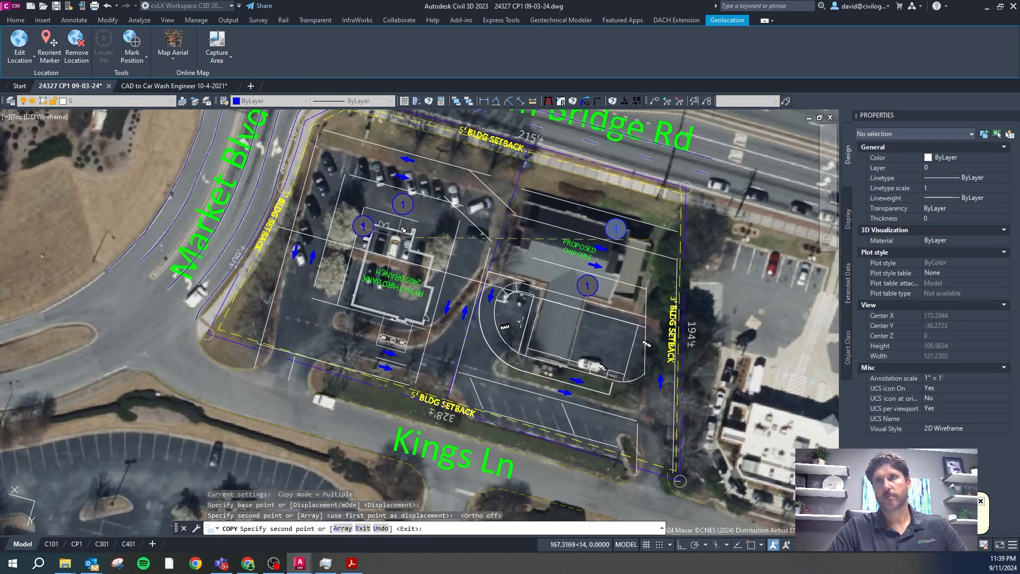
left_click(372, 252)
scroll(393, 351, "up", 3)
key("Escape")
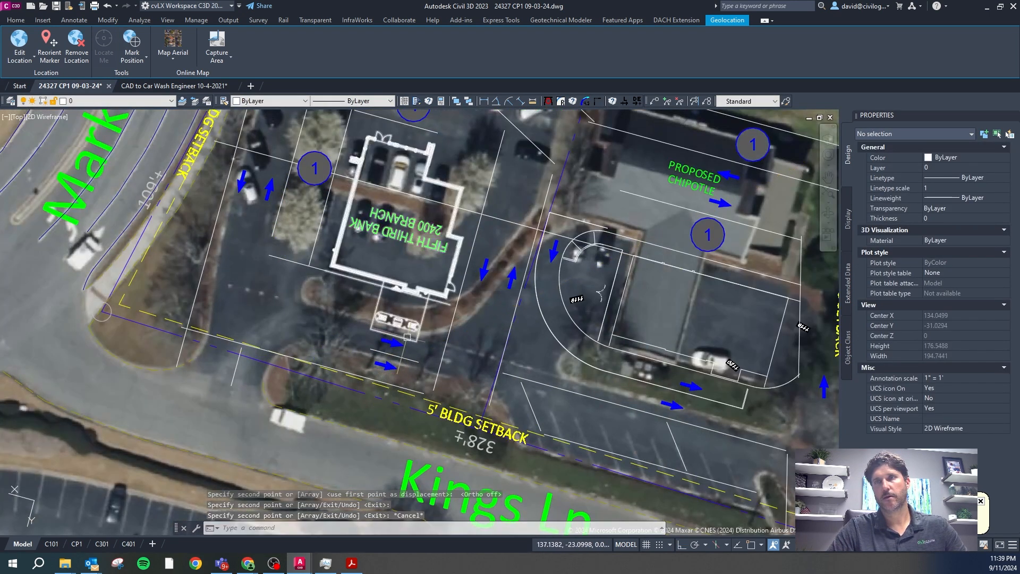
Step: Copy the eastbound lane arrow into the drive-through lane between the bank and the teller island
left_click(392, 343)
type("c")
key("space")
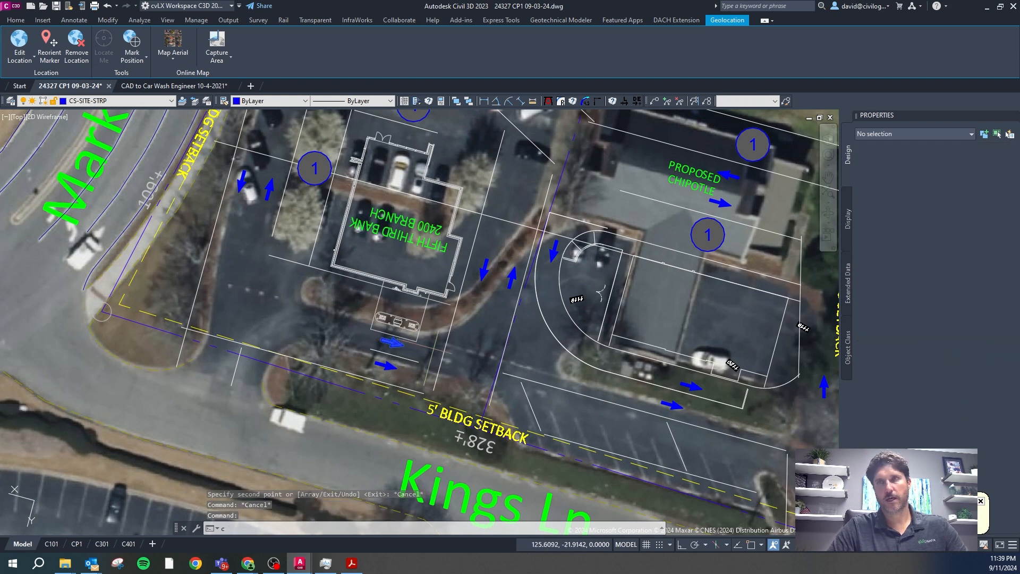
left_click(434, 348)
left_click(450, 306)
key("Escape")
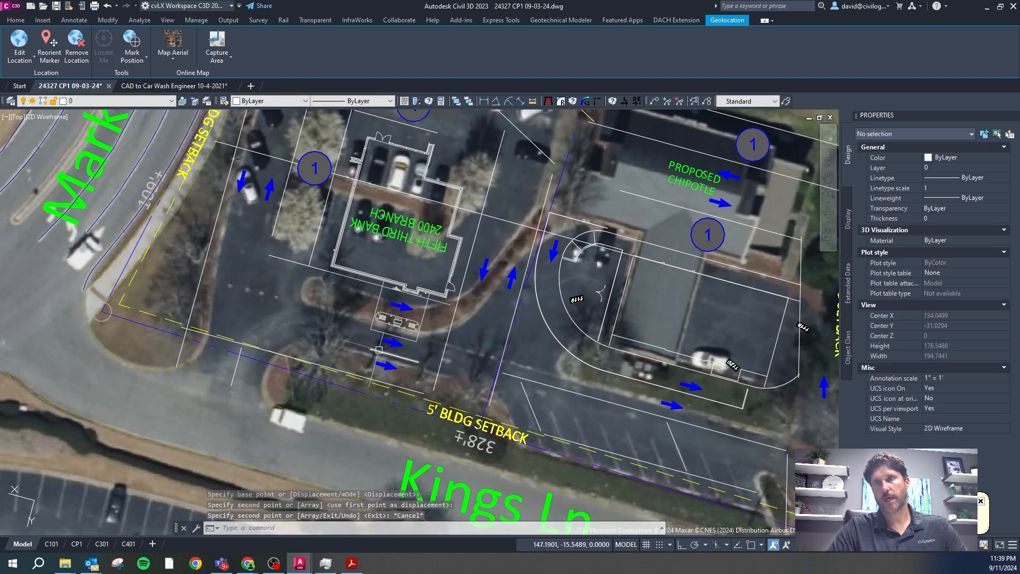
Step: Extend the west end of the lane line between the two arrows south of the teller island, with ortho on
left_click(379, 350)
left_click(371, 349)
key("F8")
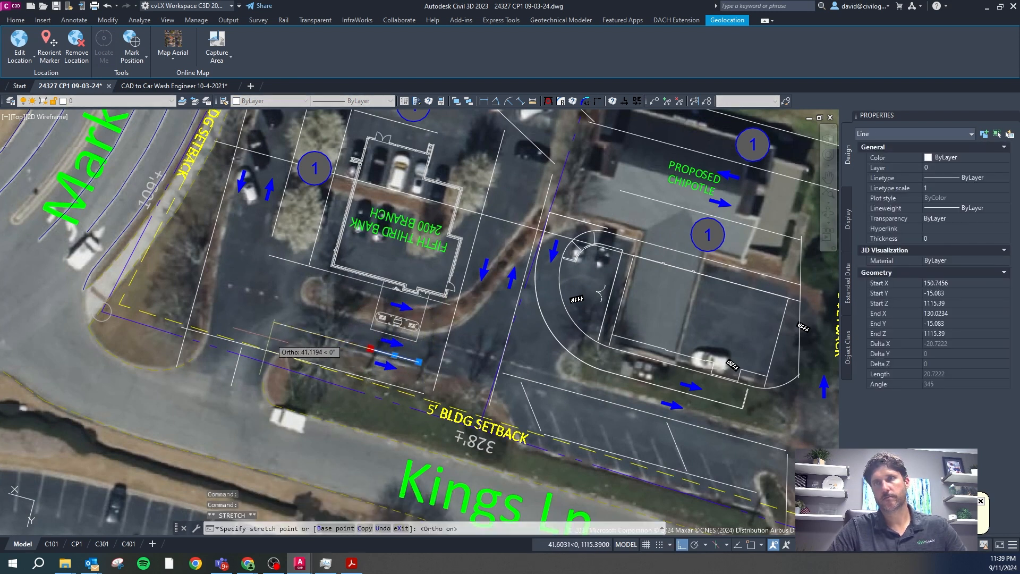
key("Escape")
key("Escape")
Step: Draw a line about 32 ft long west from the midpoint of the teller island's west end
scroll(359, 314, "up", 6)
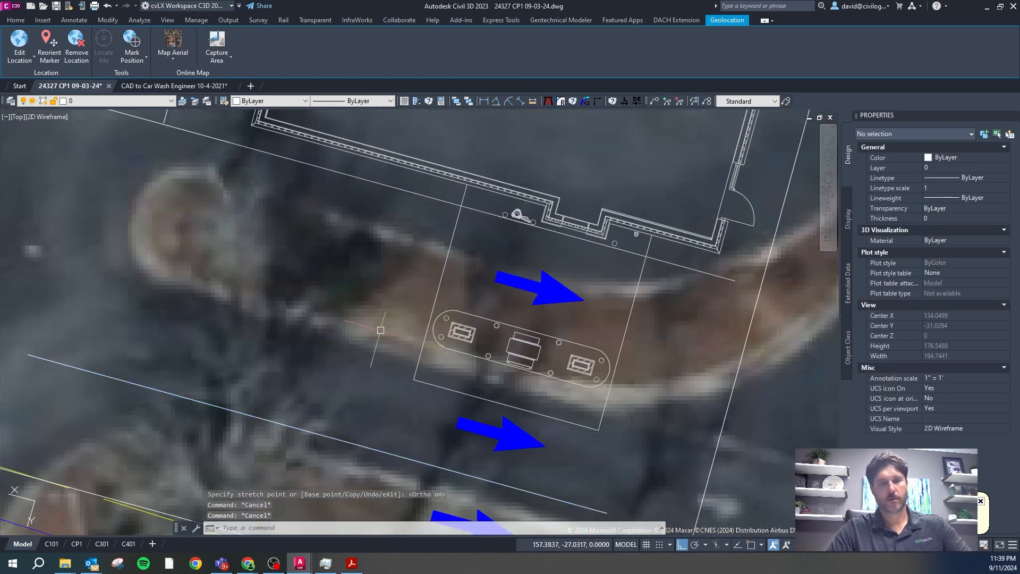
type("l")
key("space")
right_click(380, 330, "shift")
key("m")
left_click(433, 323)
scroll(394, 320, "down", 4)
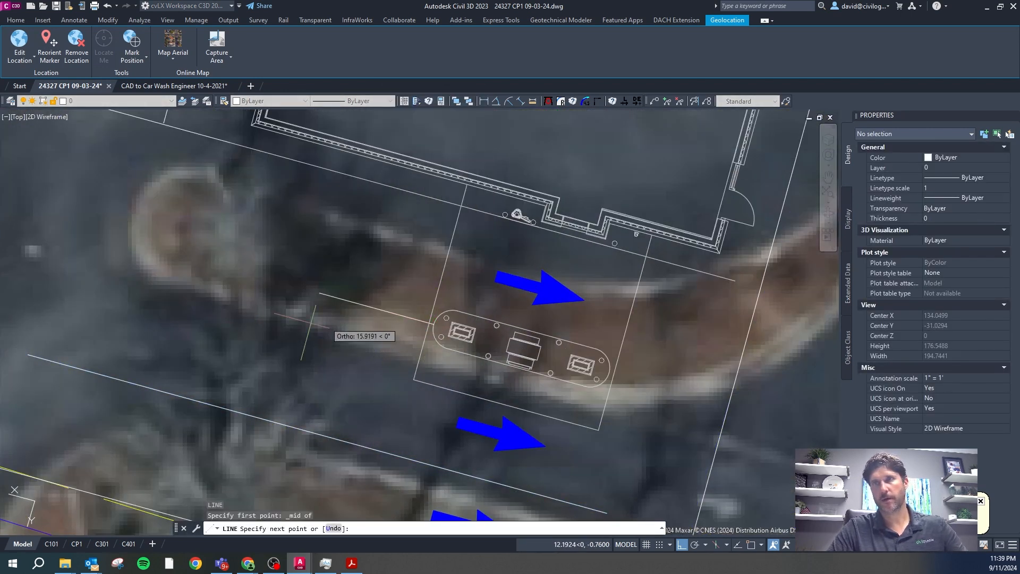
left_click(286, 318)
key("Escape")
Step: Match the teller island line to the arrow's CS-SITE-STRP layer and extend it about 17 ft west
left_click(337, 304)
type("cl")
key("Return")
left_click(437, 308)
key("Escape")
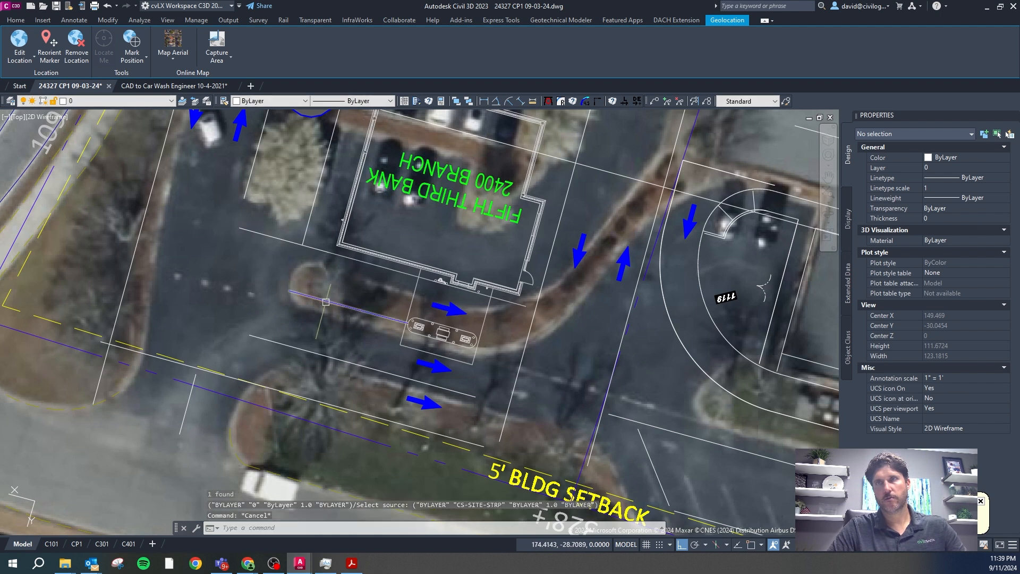
left_click(384, 316)
left_click(285, 289)
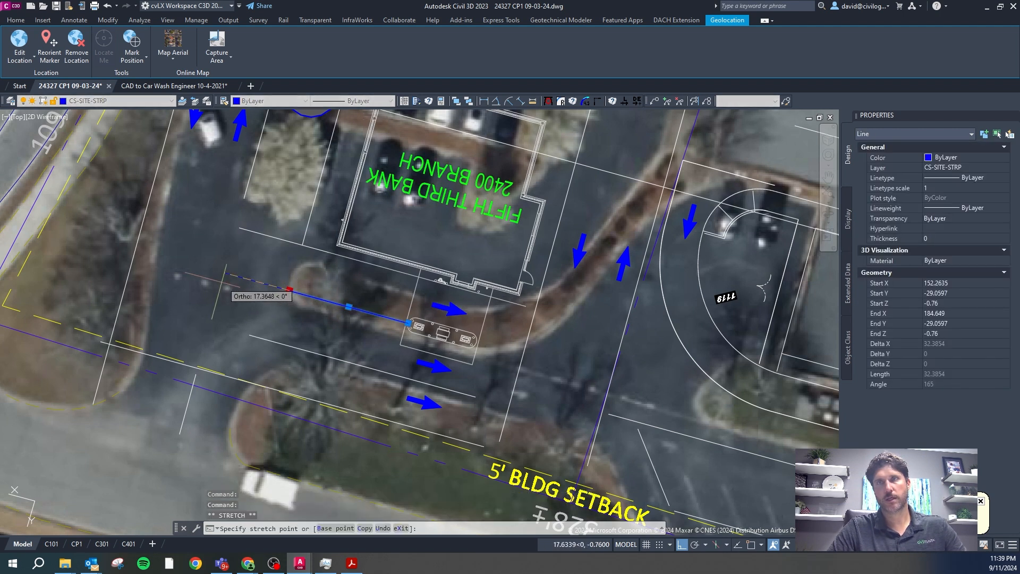
key("Escape")
Step: Move the lane line south of the teller island to layer CS-SITE-STRP and extend it about 9 ft west
left_click(258, 337)
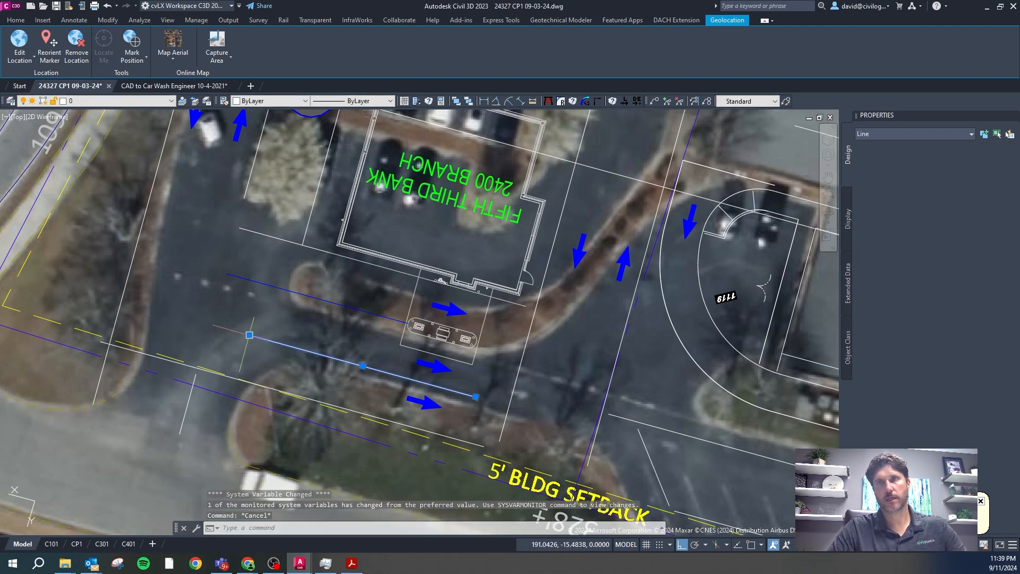
type("cg")
key("Return")
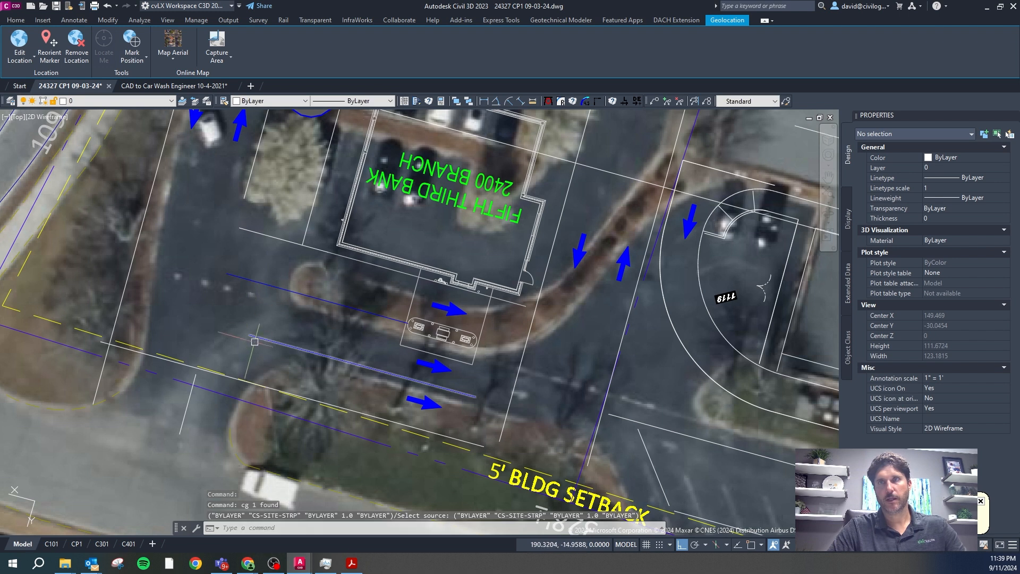
left_click(249, 334)
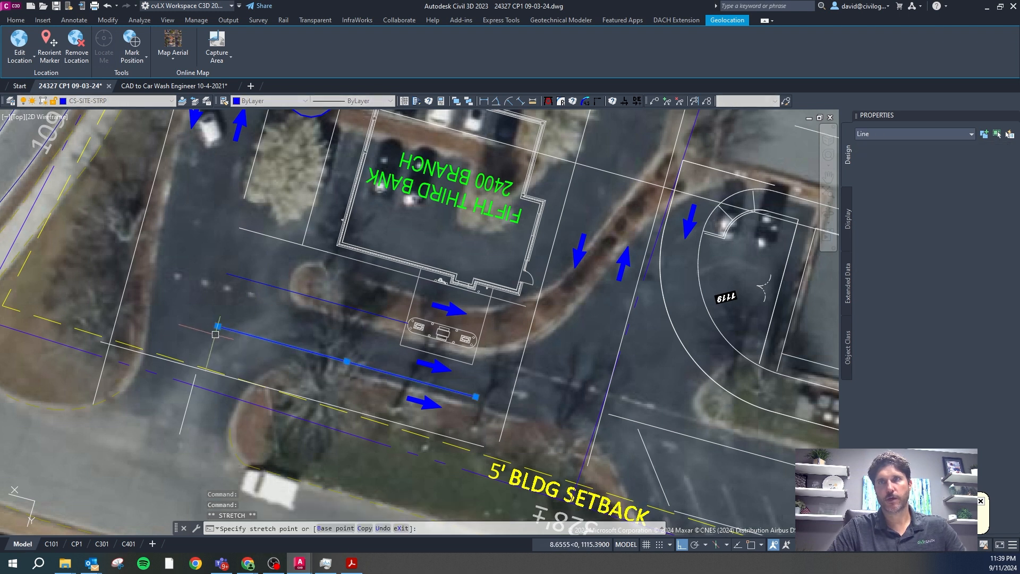
scroll(148, 296, "down", 4)
key("Escape")
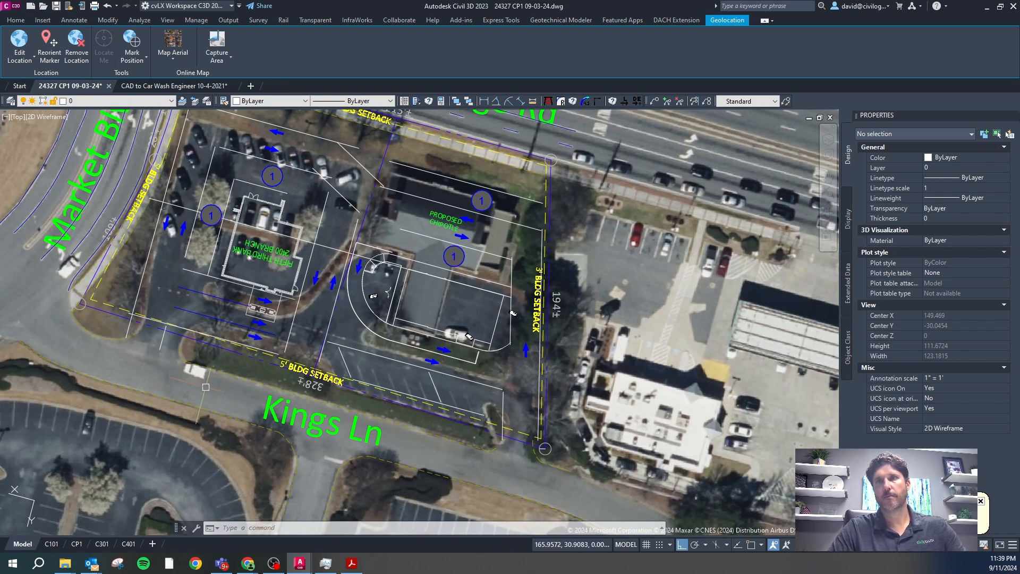
Step: Set the UCS to World
key("ctrl+w")
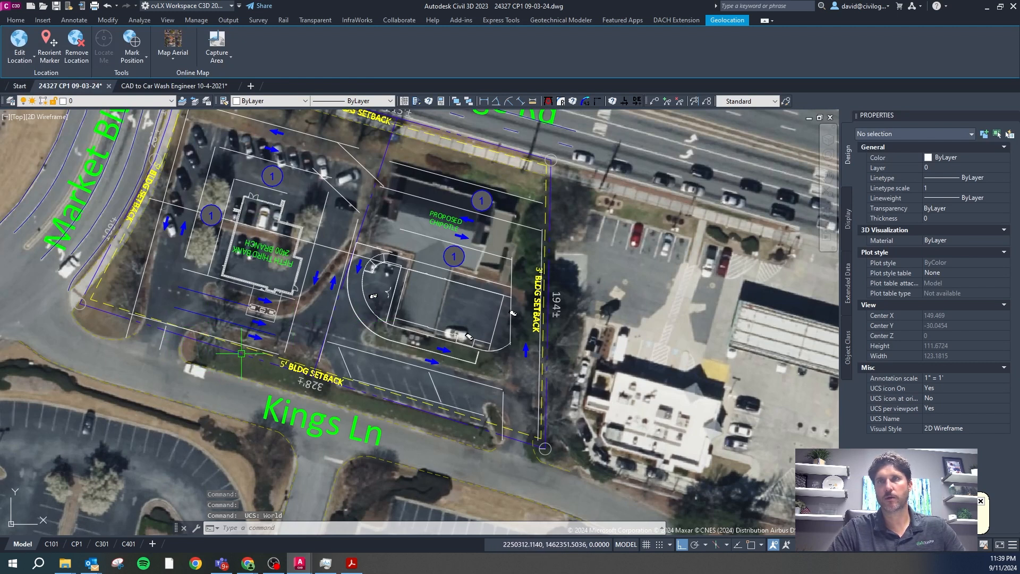
scroll(199, 350, "up", 2)
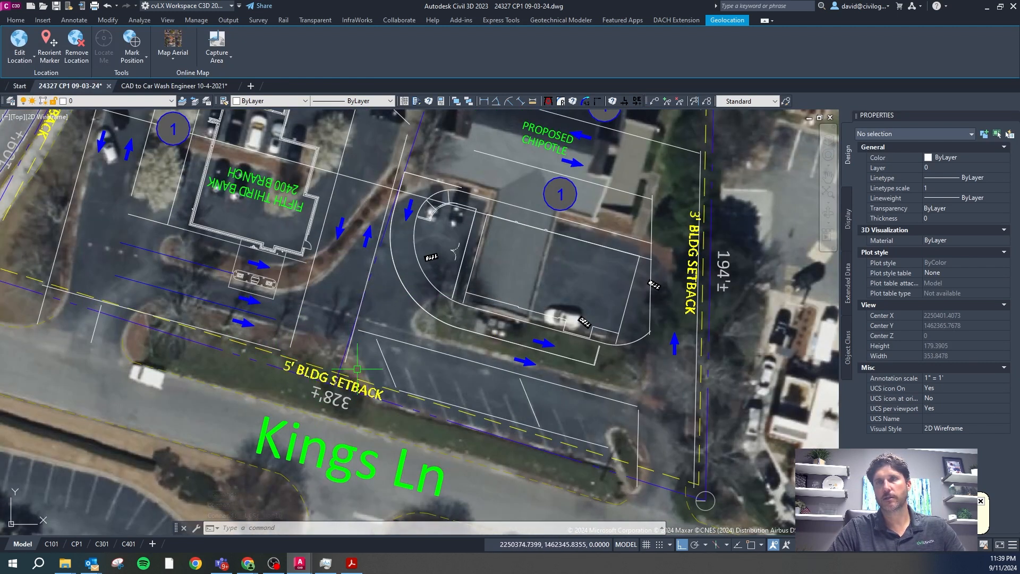
scroll(190, 357, "down", 2)
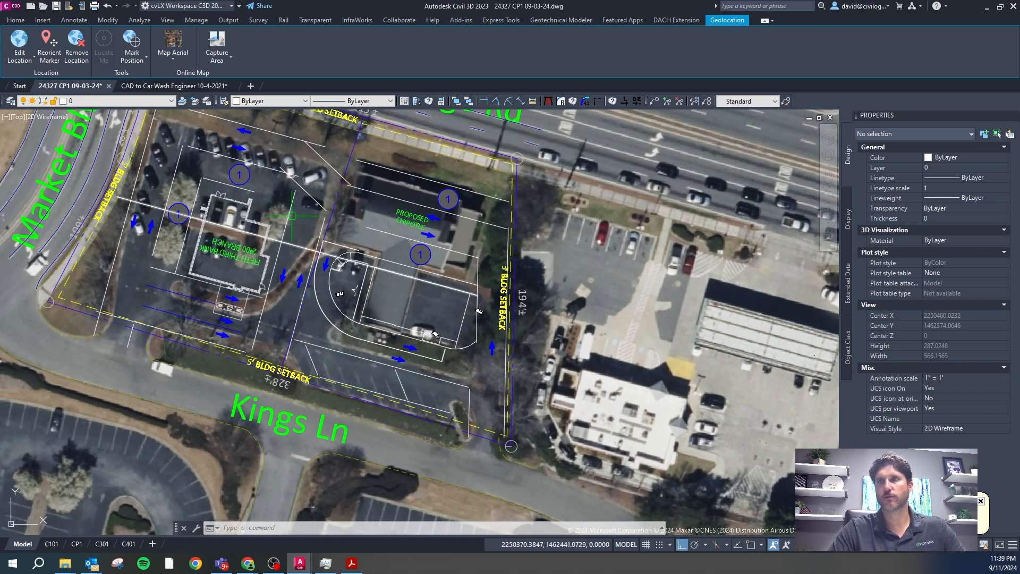
Step: Align the UCS with the parking line along the north edge of the proposed Chipotle lot
scroll(341, 167, "up", 4)
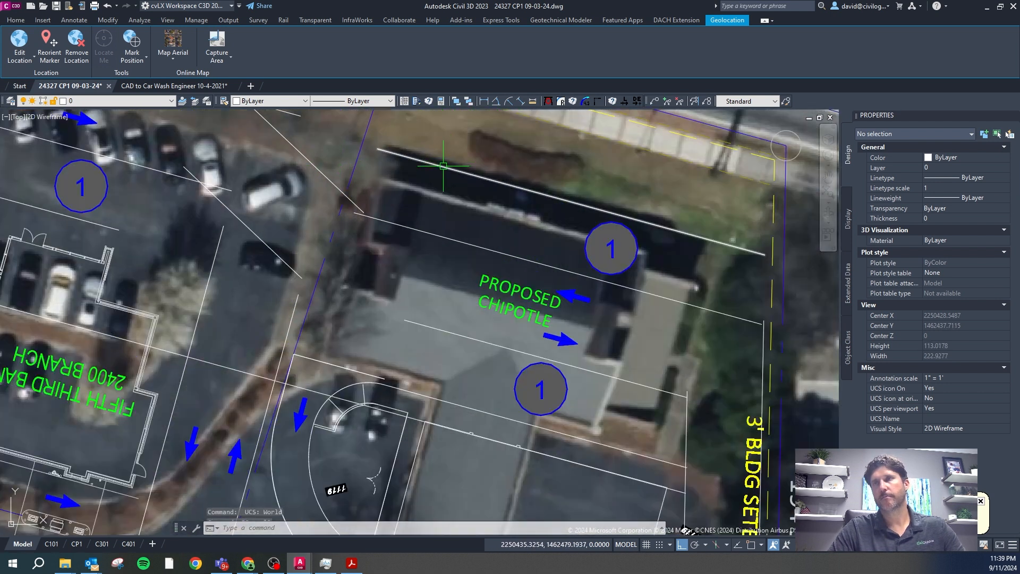
scroll(410, 171, "down", 2)
key("Escape")
left_click(435, 273)
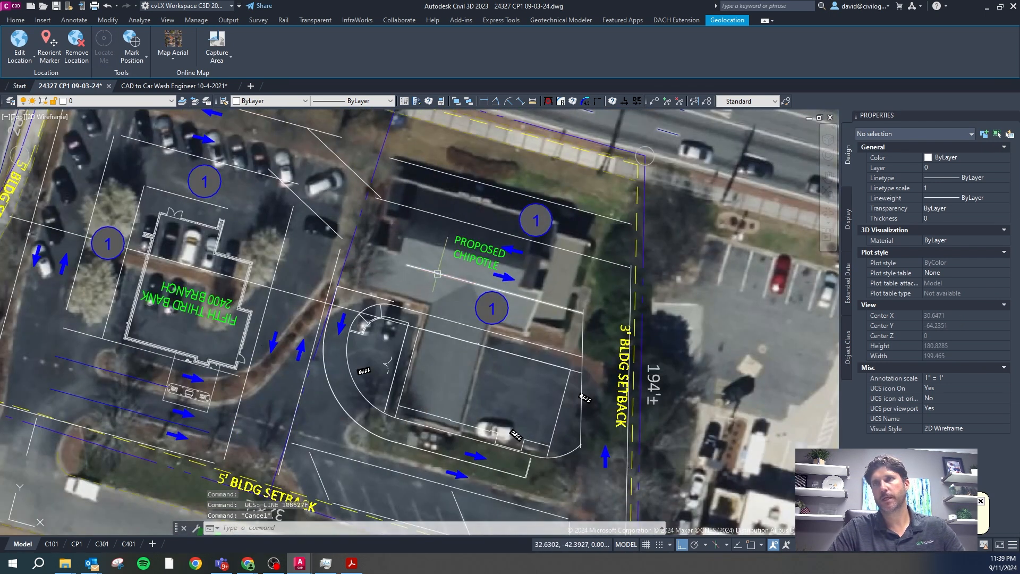
scroll(336, 279, "down", 3)
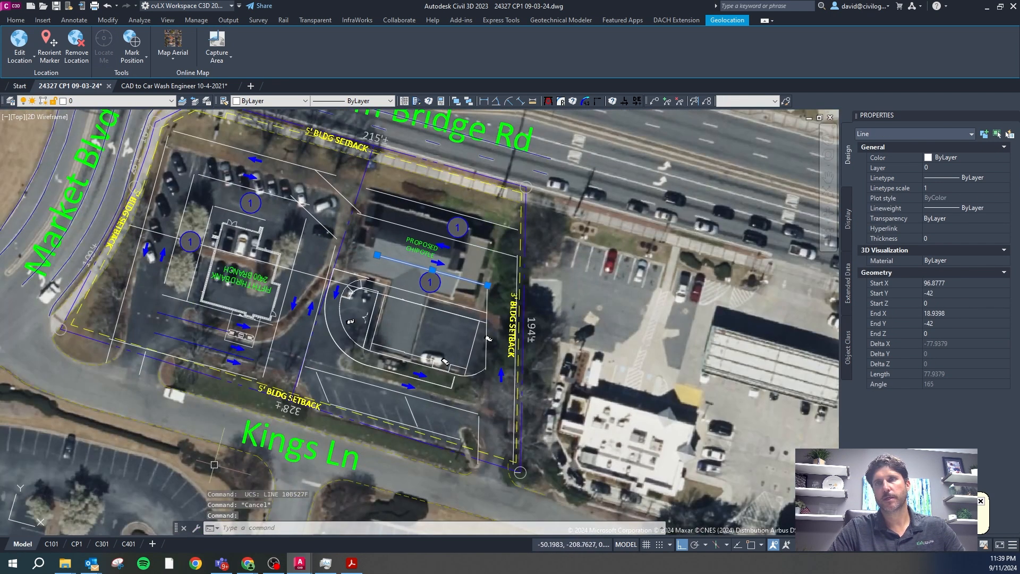
Step: Extend both lines of the drive aisle between the bank and the Chipotle lot south to Kings Ln
scroll(331, 218, "up", 5)
key("Escape")
left_click(335, 219)
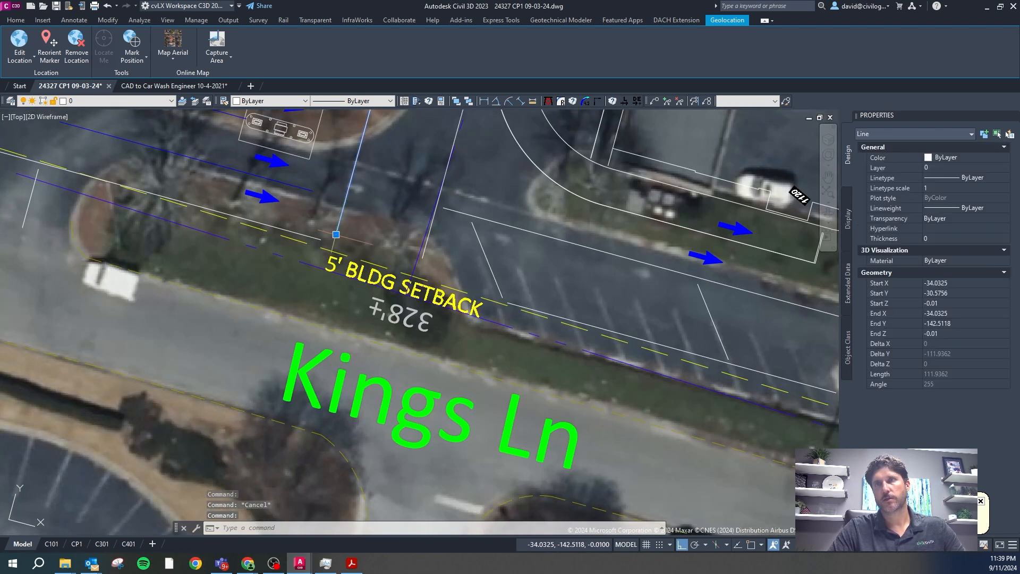
left_click(336, 234)
left_click(311, 325)
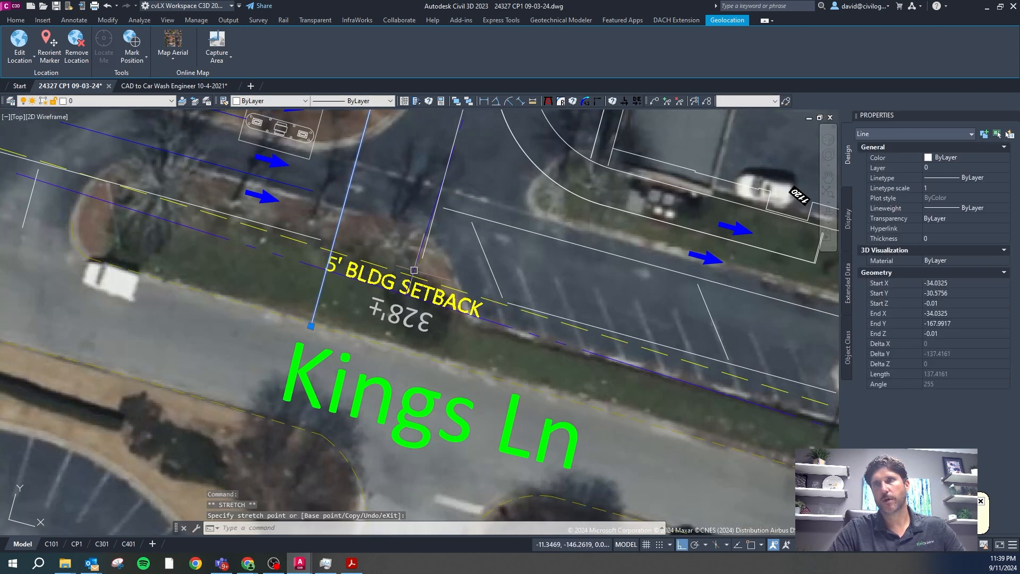
left_click(427, 247)
left_click(423, 243)
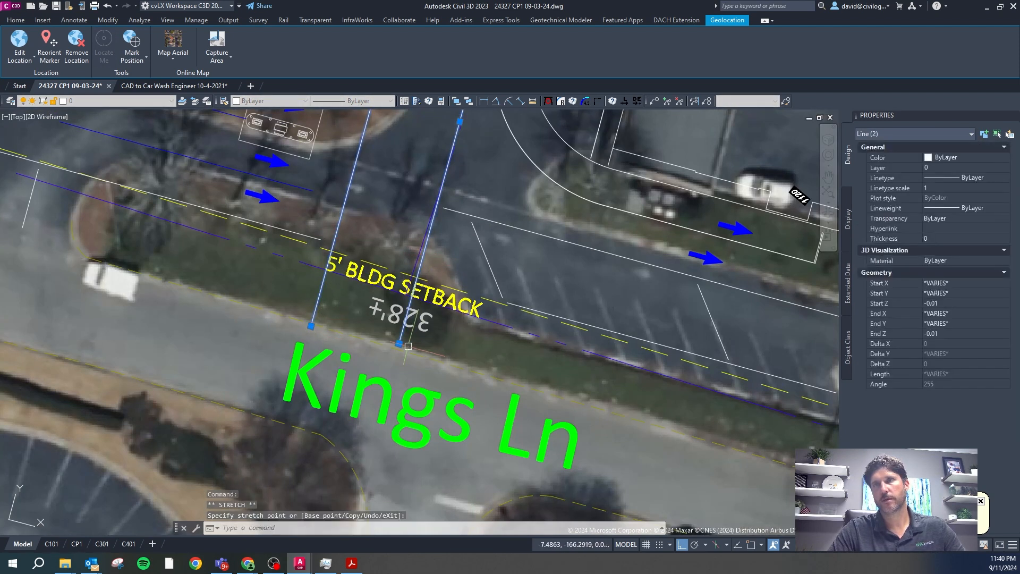
Step: Break an opening in both drive aisle lines where the bank's drive-through lanes meet the aisle between the bank and the Chipotle lot
scroll(275, 257, "down", 2)
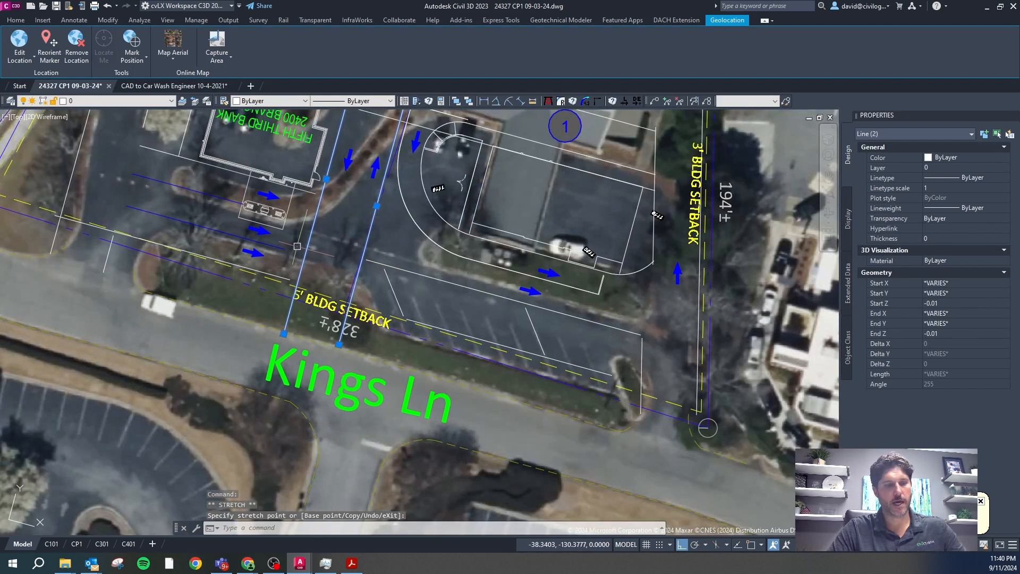
key("Escape")
type("br")
key("Return")
left_click(299, 282)
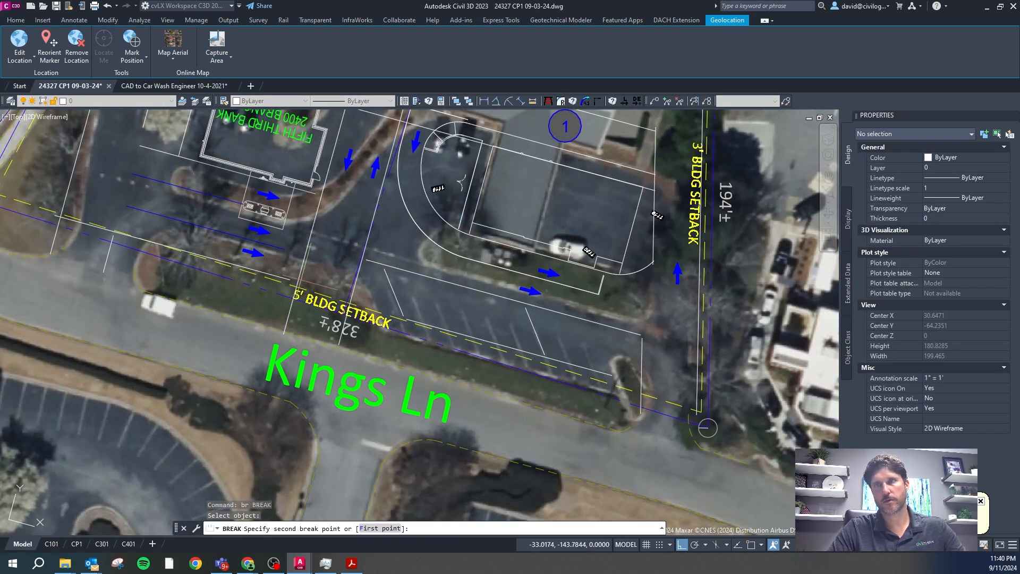
left_click(329, 198)
key("Return")
scroll(363, 256, "up", 5)
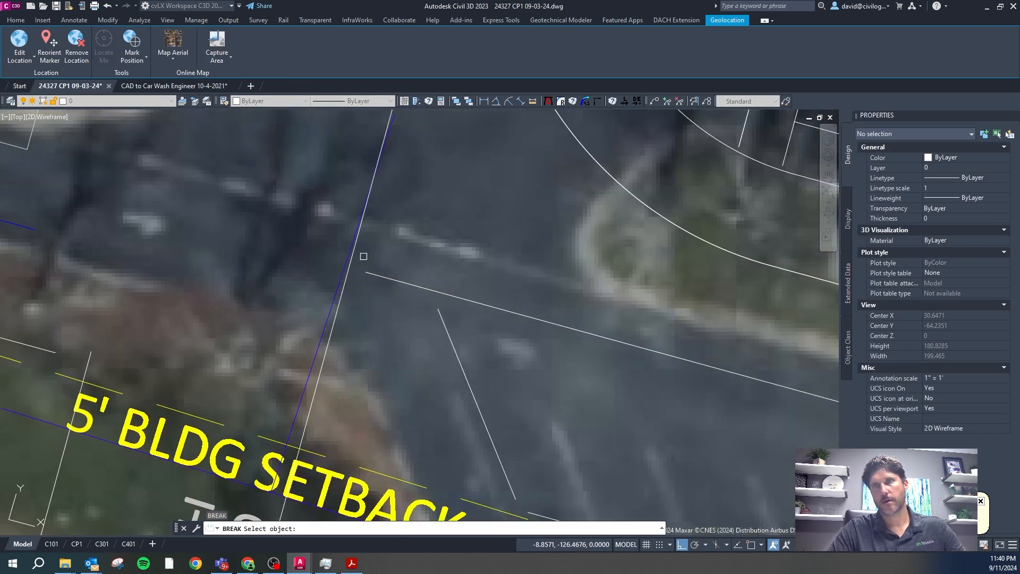
left_click(351, 266)
scroll(351, 266, "down", 5)
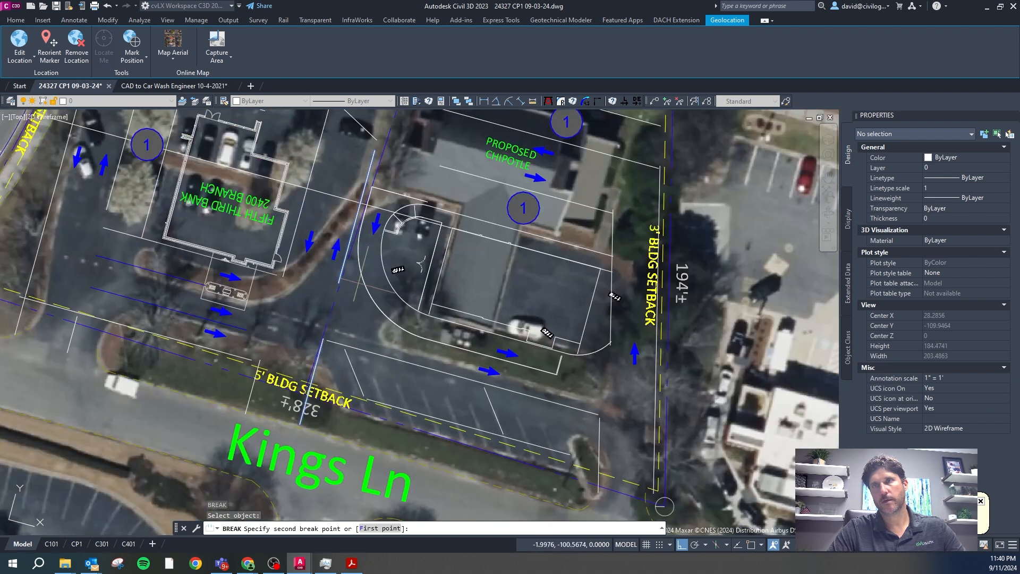
left_click(361, 276)
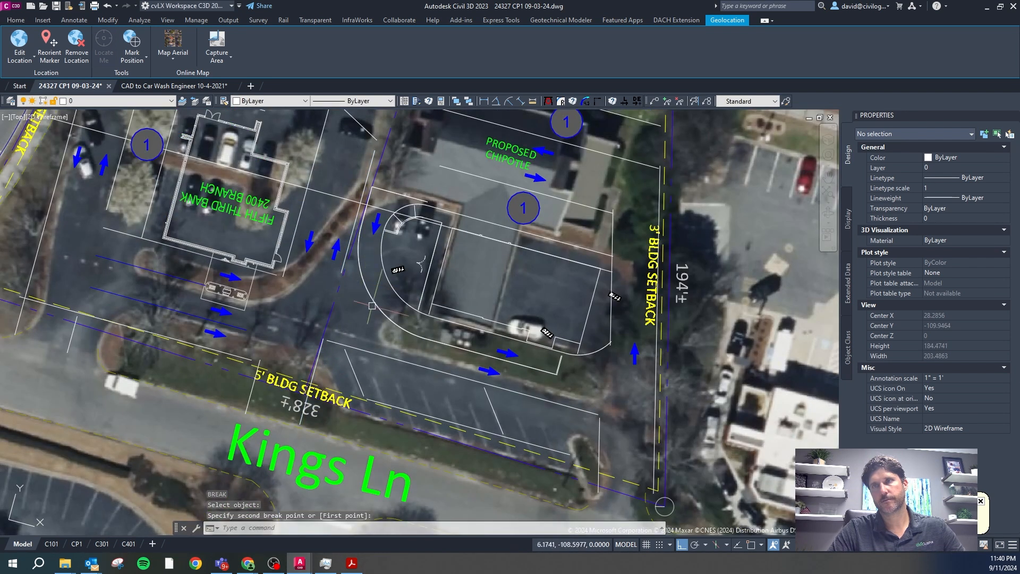
key("Escape")
left_click(376, 305)
key("Escape")
key("Escape")
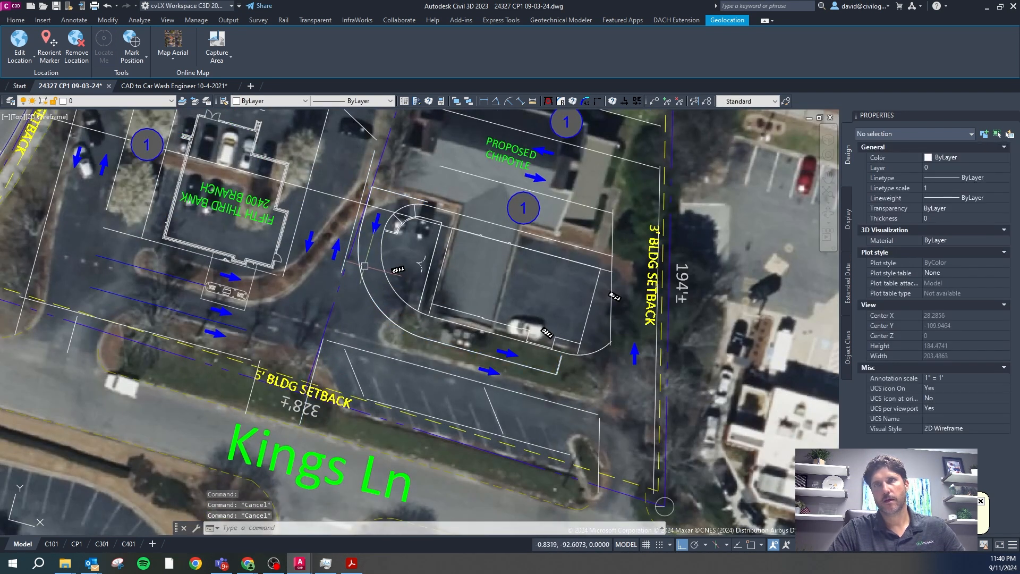
Step: Try to trace the outer curve of the Chipotle drive-through lane with an arc snapped to its endpoints
type("a")
key("Return")
right_click(365, 267, "shift")
left_click(391, 337)
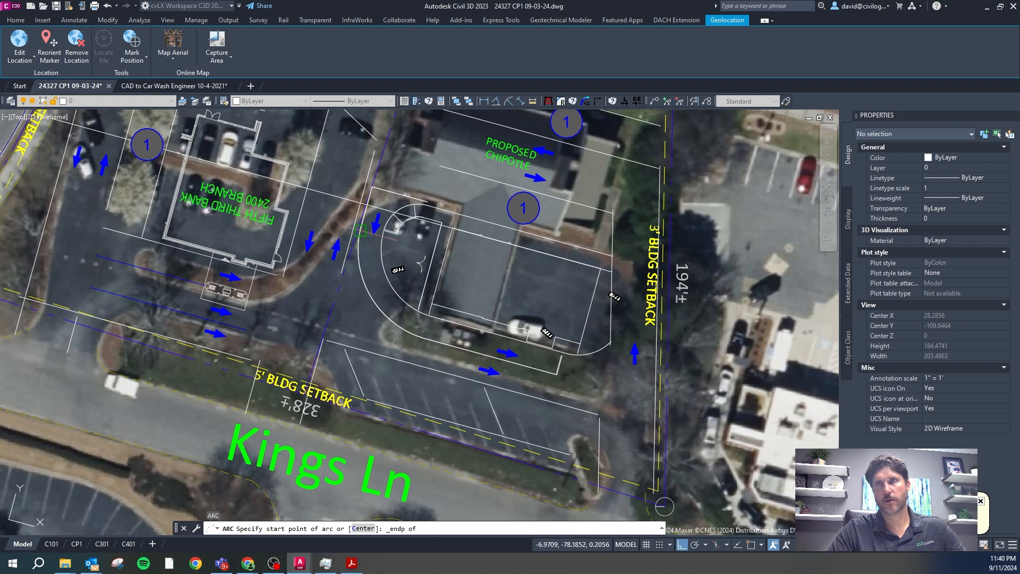
scroll(366, 216, "up", 4)
left_click(372, 213)
right_click(361, 321, "shift")
left_click(388, 282)
left_click(364, 397)
scroll(269, 299, "down", 4)
right_click(349, 398, "shift")
key("e")
left_click(361, 386)
key("Escape")
left_click(331, 367)
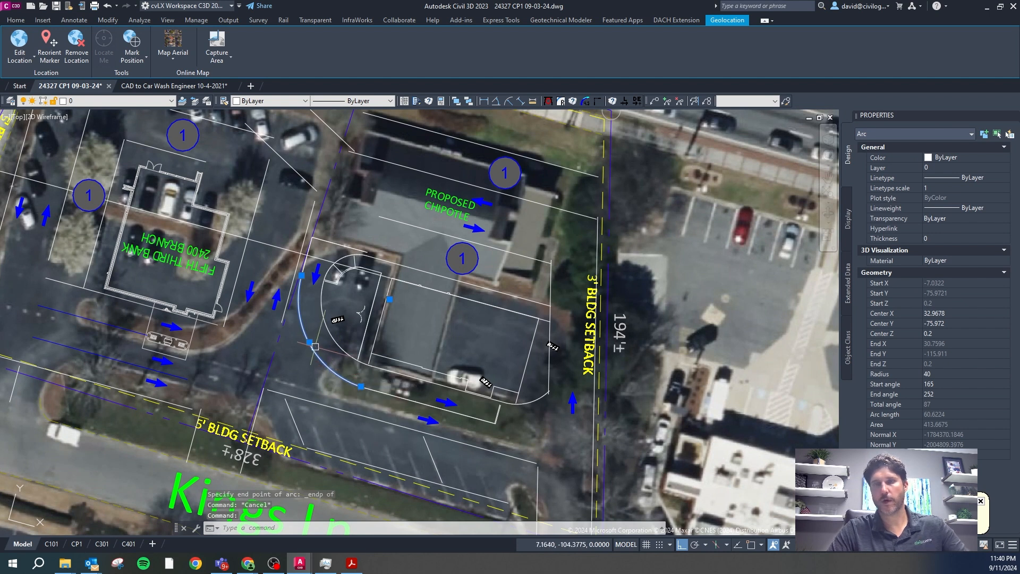
key("Delete")
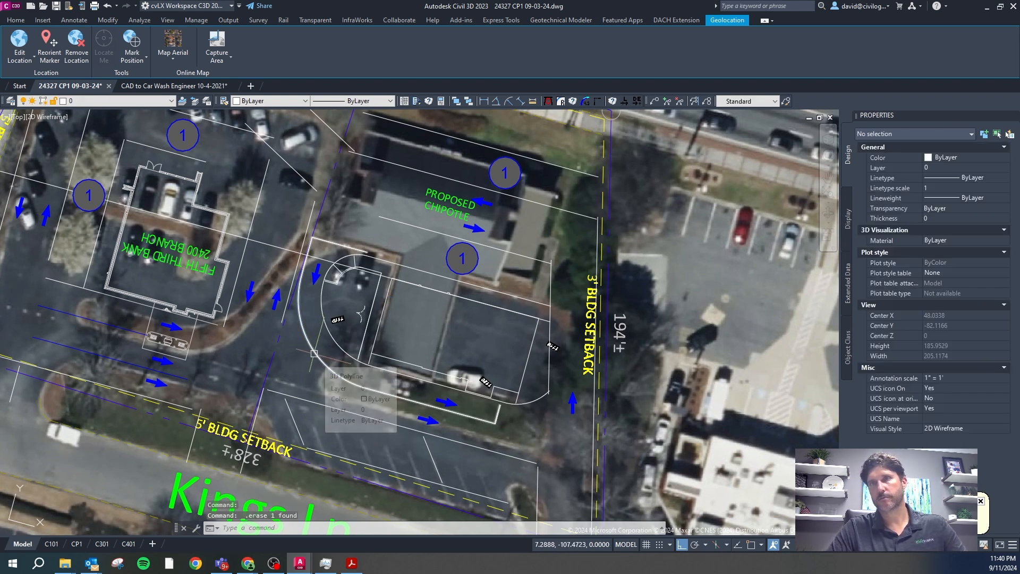
Step: Trace the straight runs of the Chipotle drive-through lane's outer edge with separate lines snapped to the existing outline
left_click(314, 353)
scroll(311, 237, "up", 4)
key("Escape")
scroll(318, 239, "up", 4)
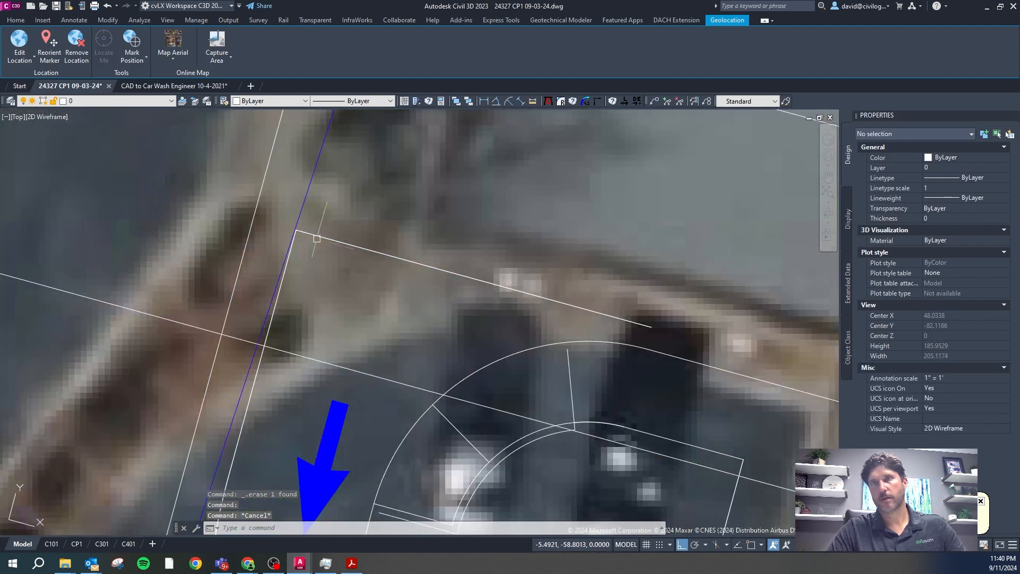
key("Escape")
left_click(298, 232)
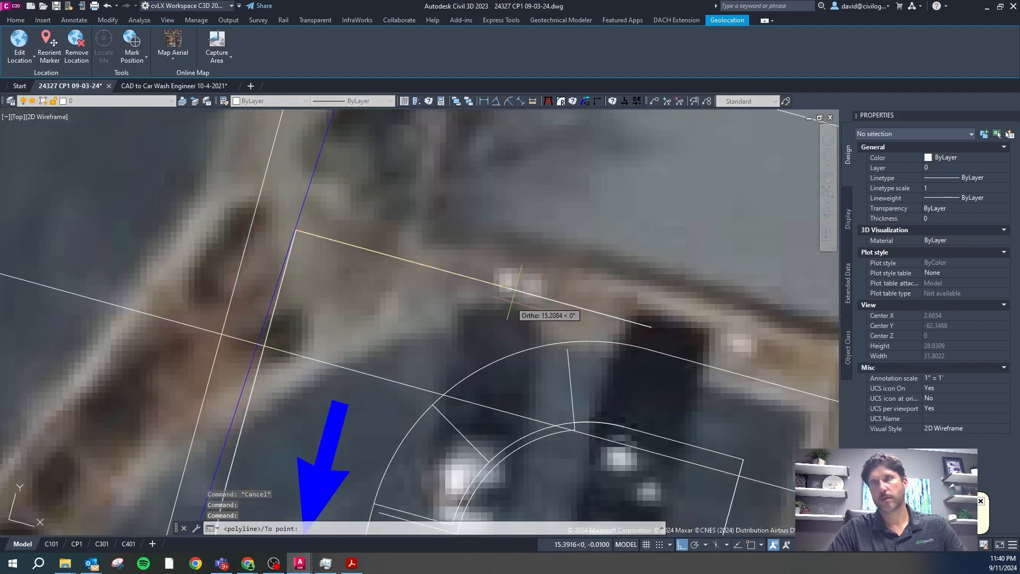
key("Escape")
left_click(582, 308)
scroll(391, 188, "down", 8)
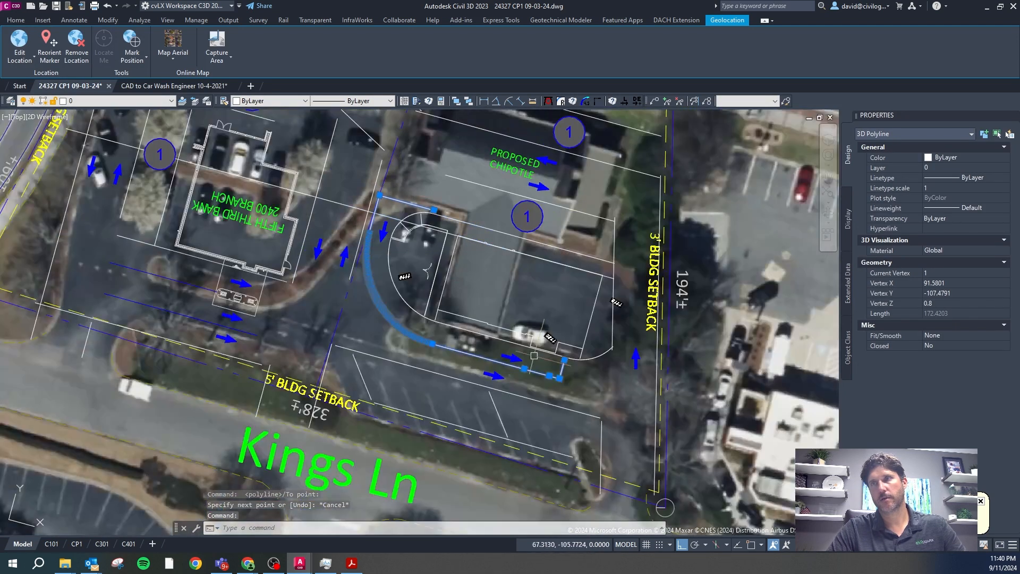
scroll(568, 366, "up", 2)
key("Escape")
key("Escape")
Step: Erase both overlapping polylines of the drive-through's outer edge and draw its straight west edge as a line about 38 ft long
scroll(560, 386, "up", 6)
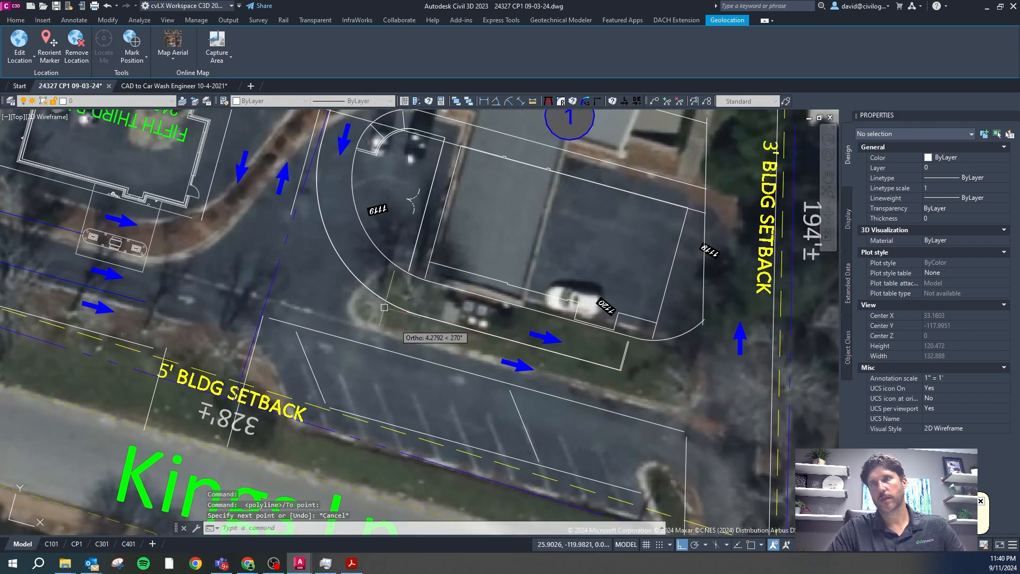
left_click(375, 294)
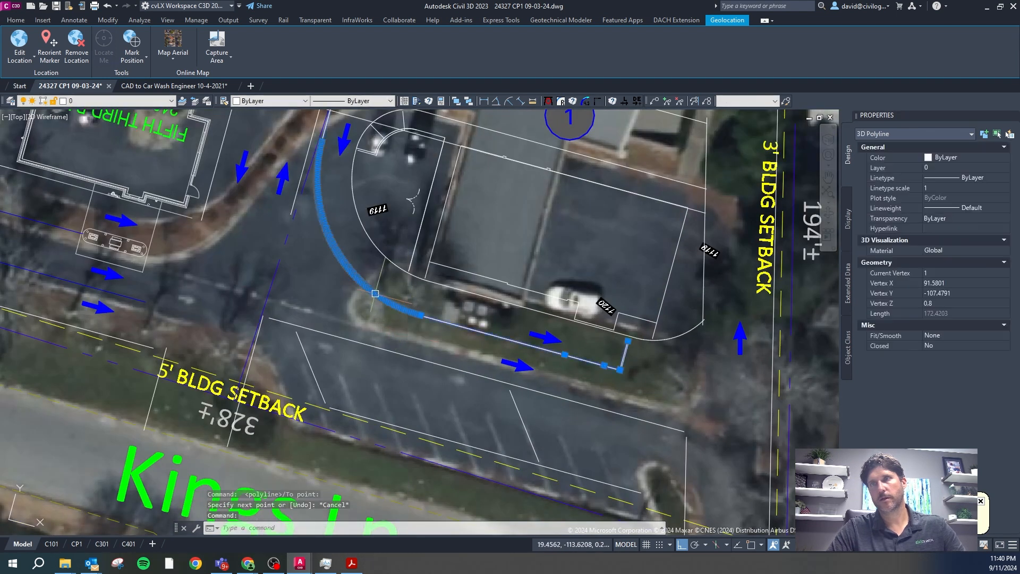
key("Delete")
scroll(355, 305, "down", 5)
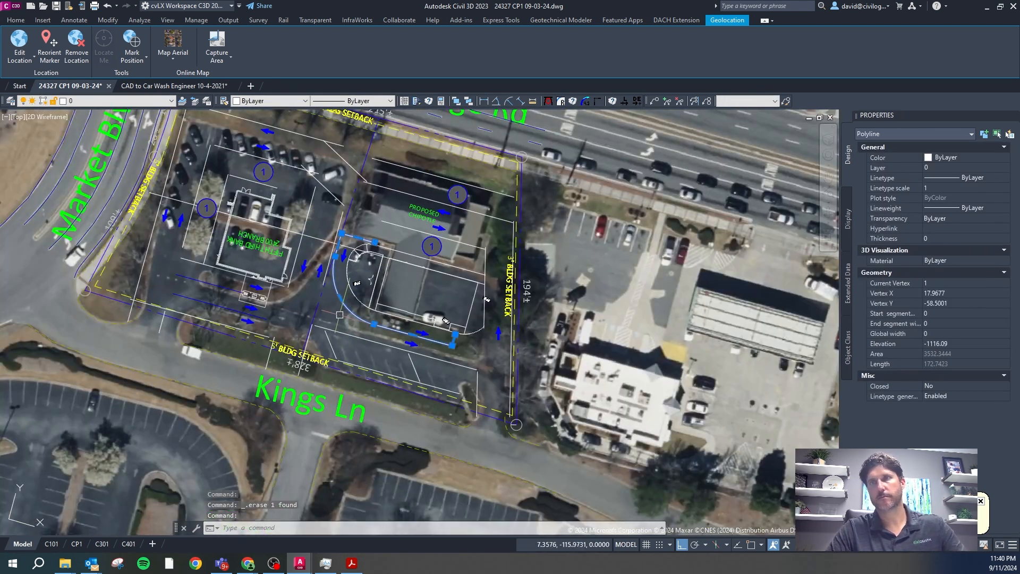
key("Escape")
scroll(361, 239, "up", 6)
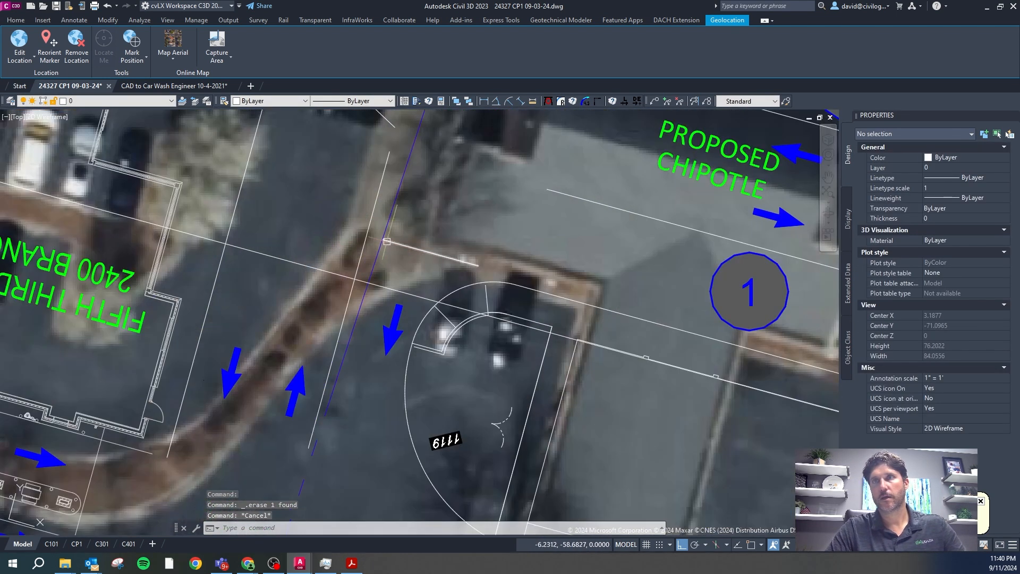
scroll(387, 326, "down", 4)
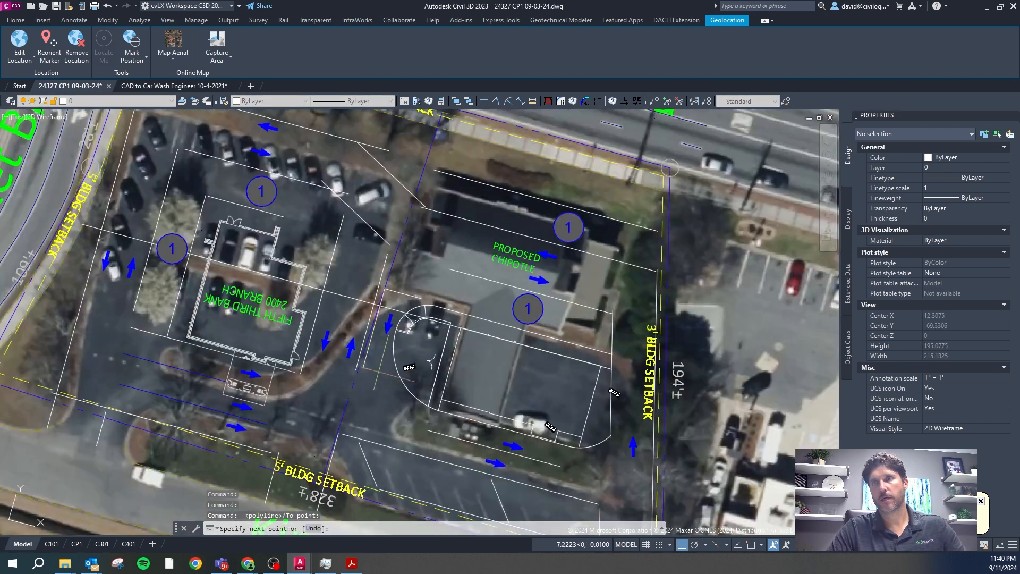
Step: Try to fillet the west and south edge lines of the Chipotle drive-through lane with a radius of 40
left_click(572, 102)
type("0")
key("Return")
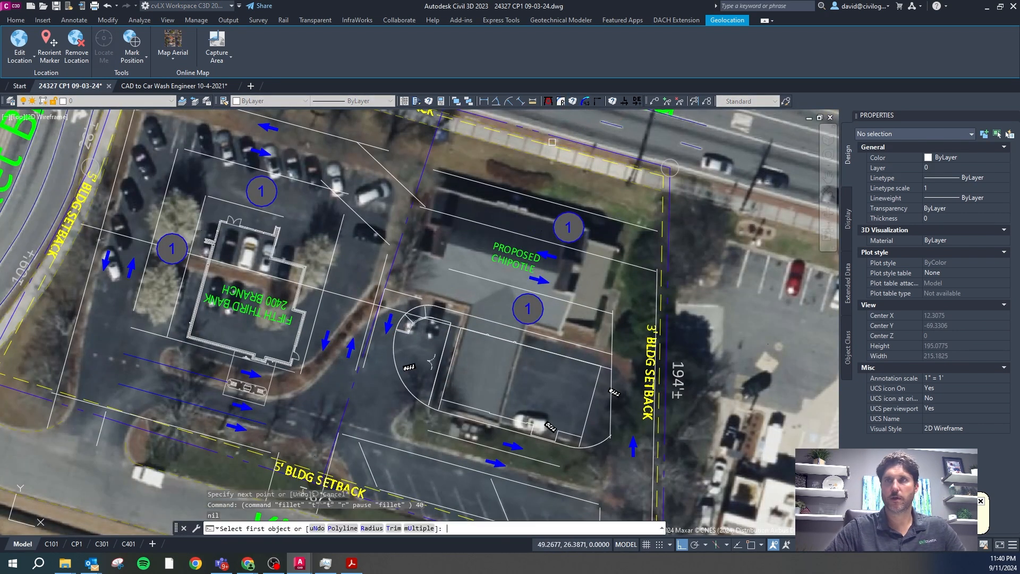
left_click(437, 428)
left_click(367, 352)
left_click(367, 353)
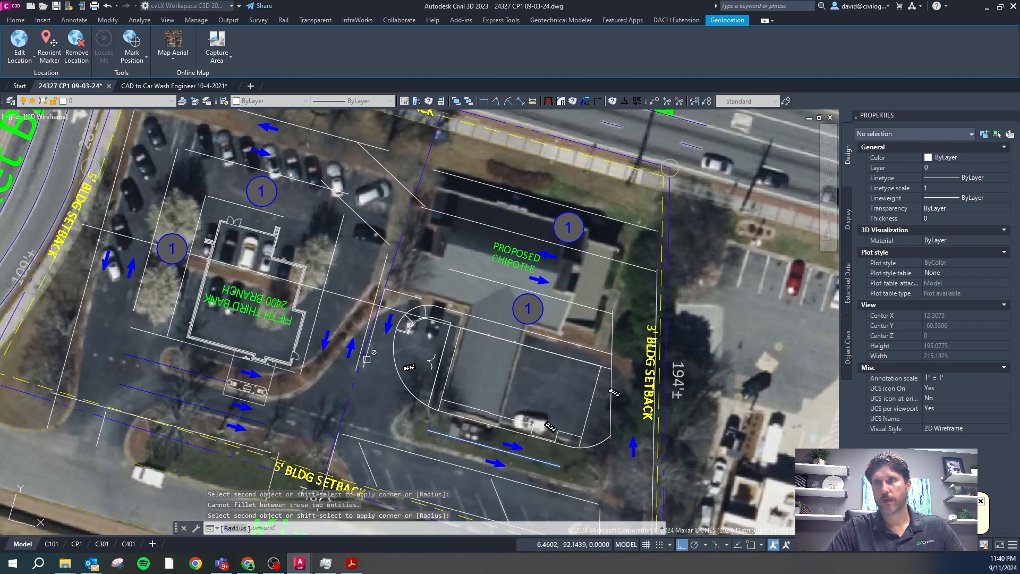
key("Escape")
scroll(368, 362, "up", 4)
key("Return")
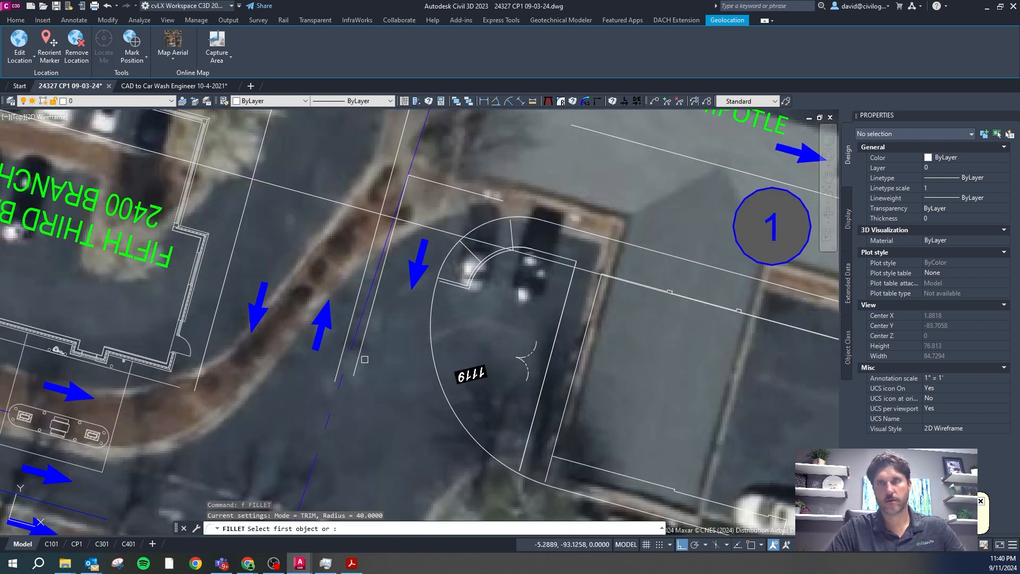
left_click(361, 344)
scroll(458, 462, "down", 3)
left_click(457, 463)
key("Escape")
key("Escape")
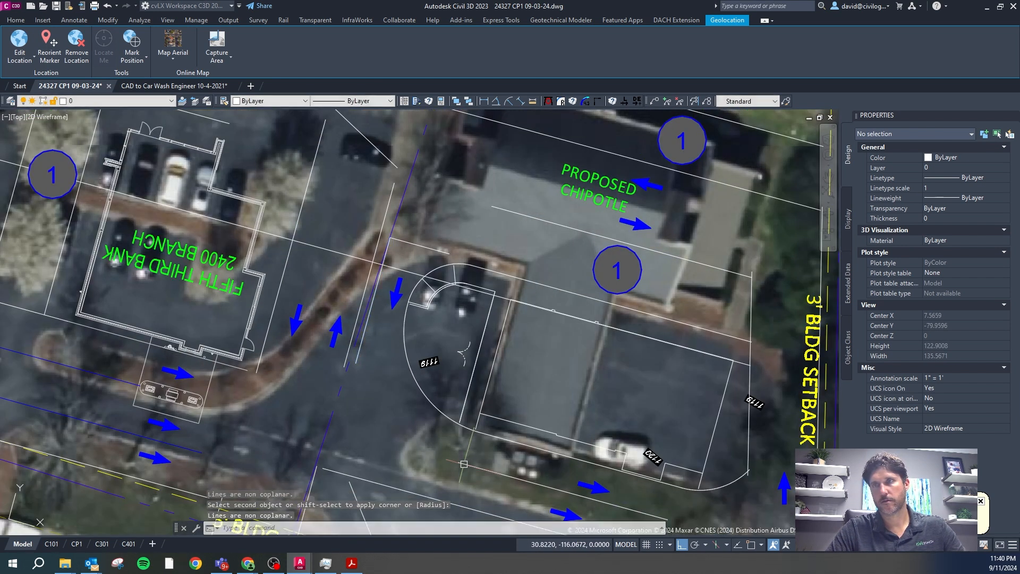
Step: Check the geometry of the drive-through lane's south edge line and set the UCS to World
left_click(463, 464)
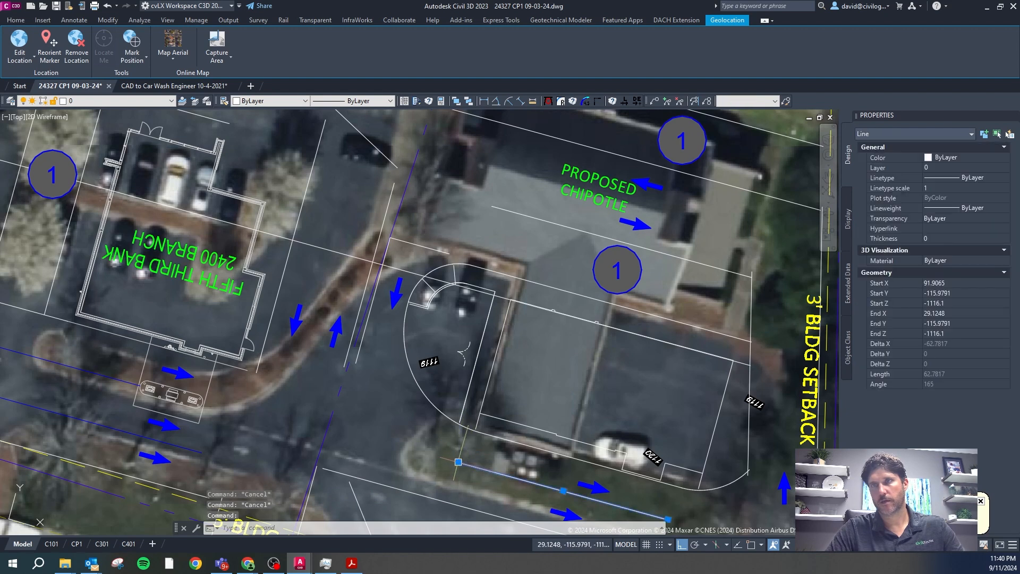
key("Escape")
type("uw")
key("Return")
Step: Set the start Z and end Z of the north, west and south edge lines of the Chipotle drive-through lane to 0
left_click(491, 470)
left_click(959, 334)
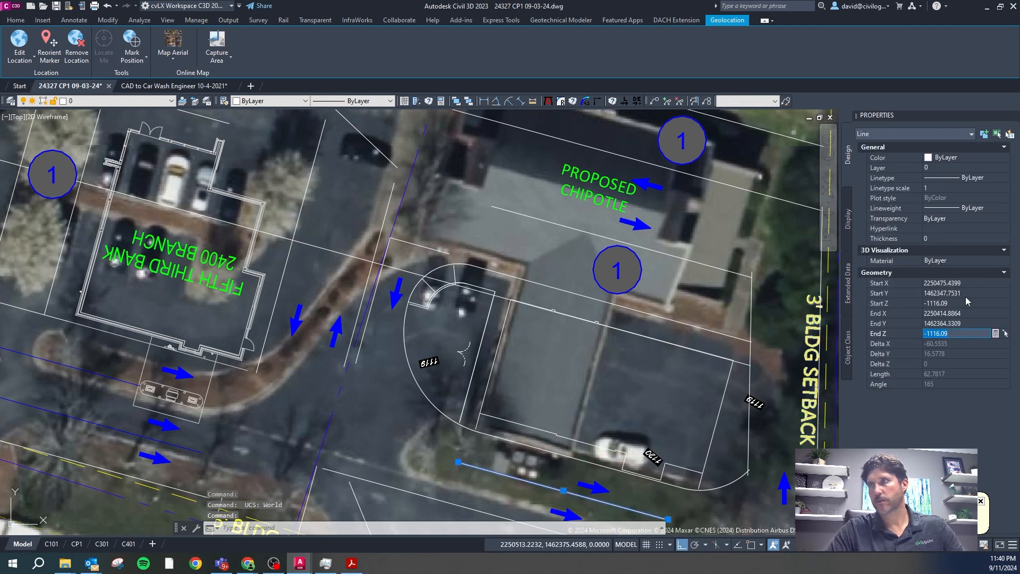
left_click(427, 247)
left_click(374, 307)
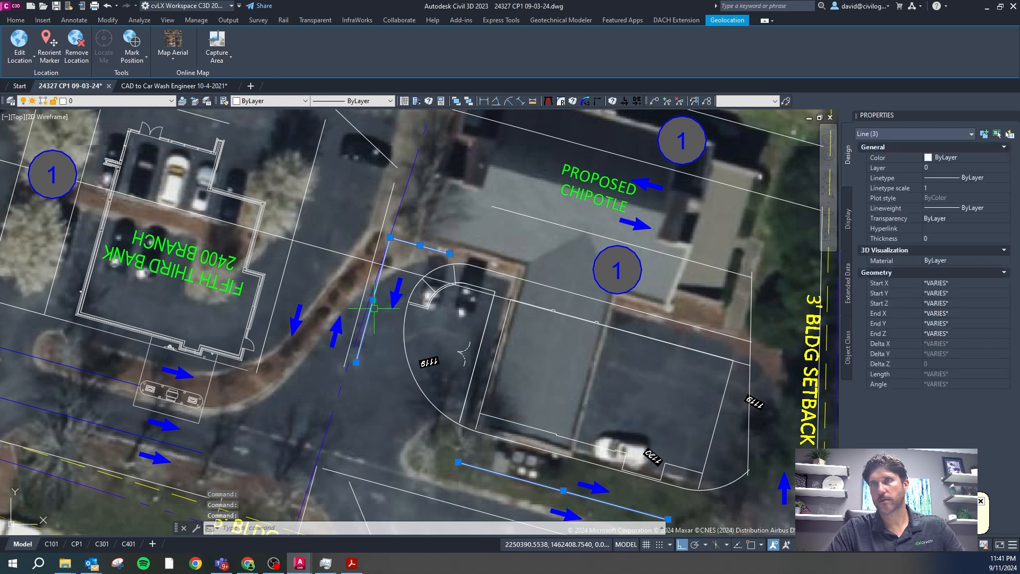
left_click(962, 334)
type("0")
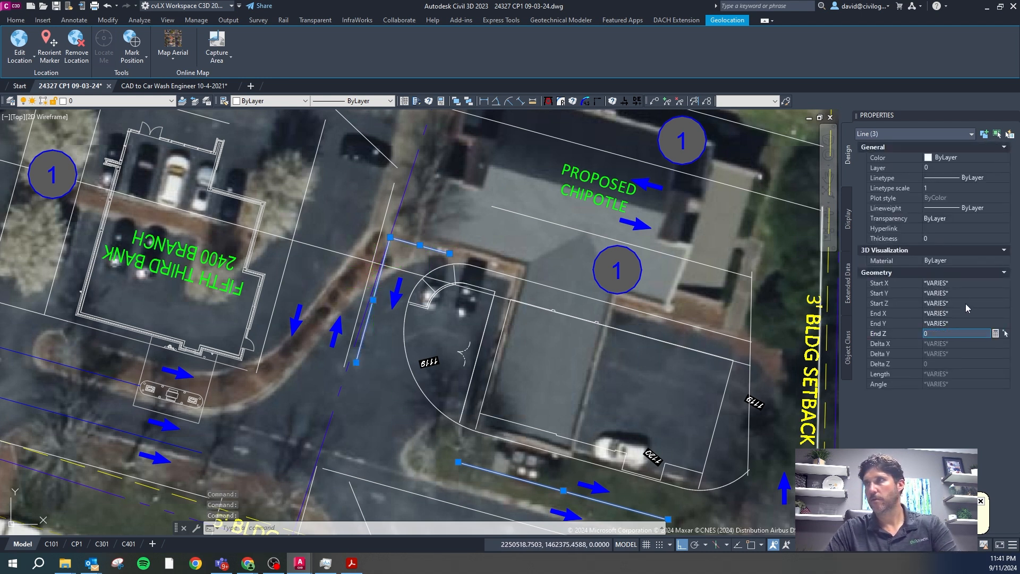
left_click(967, 303)
left_click(461, 313)
key("Escape")
left_click(463, 351)
key("Escape")
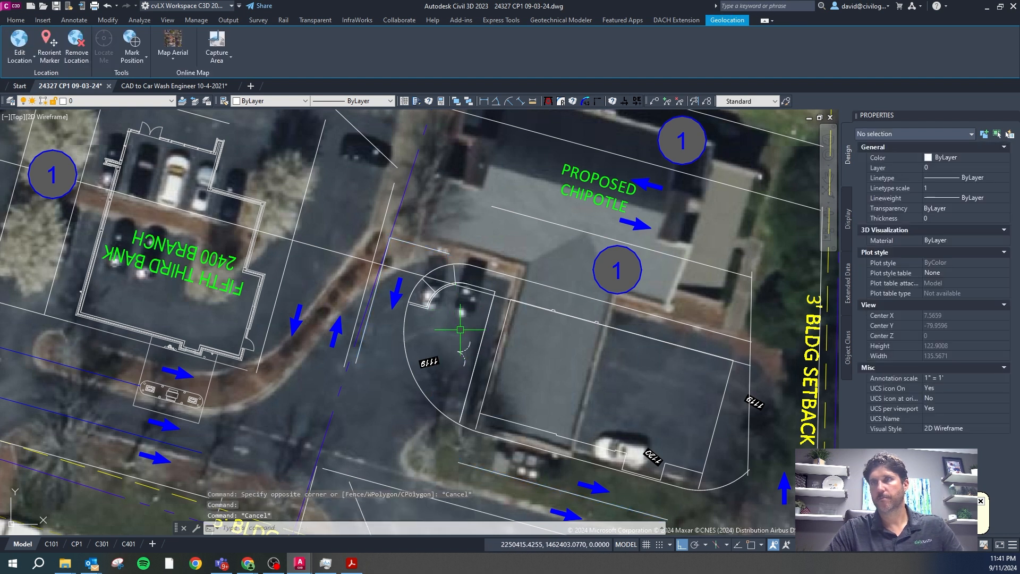
Step: Select all similar layer 0 linework across the site and set the start Z and end Z of its lines to 0
left_click(502, 271)
type("ssa")
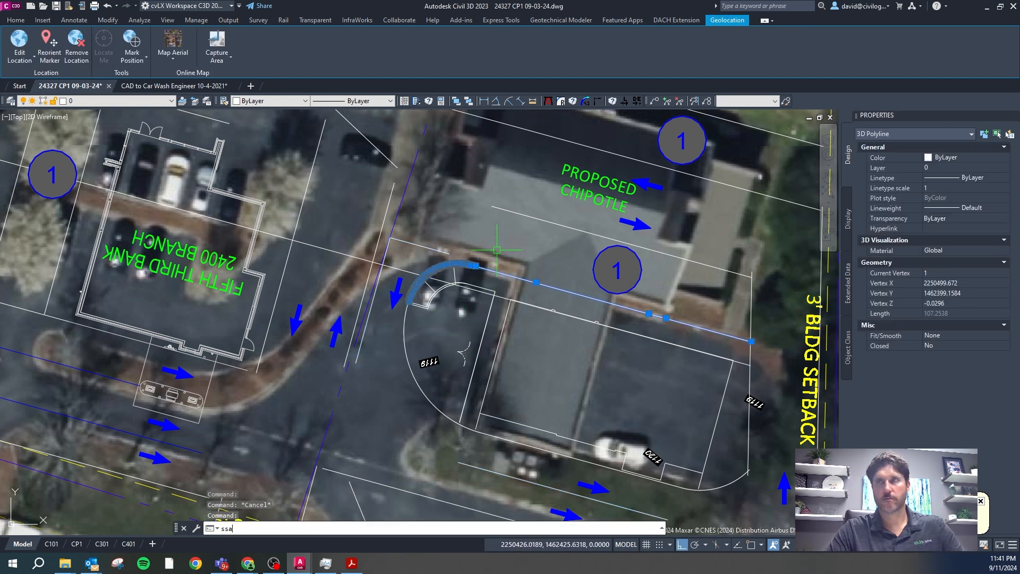
key("Return")
scroll(497, 250, "down", 5)
type("ssa")
key("Return")
left_click(928, 134)
left_click(884, 161)
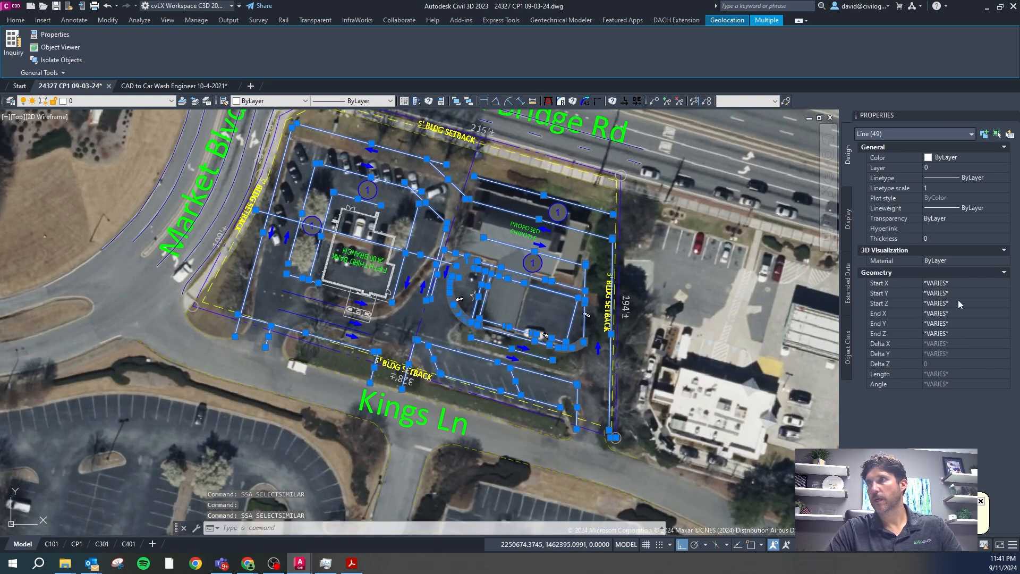
left_click(976, 303)
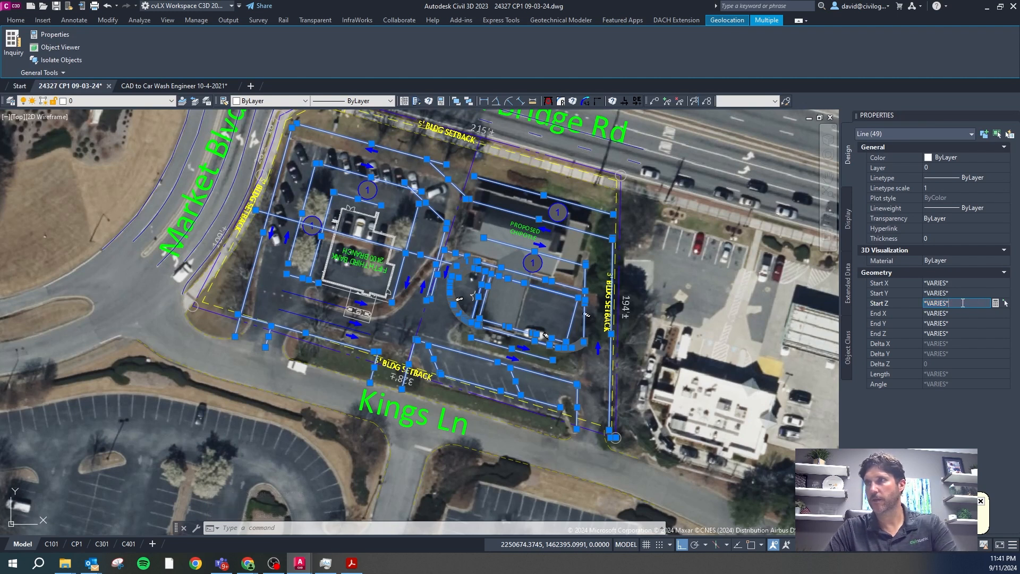
left_click(966, 332)
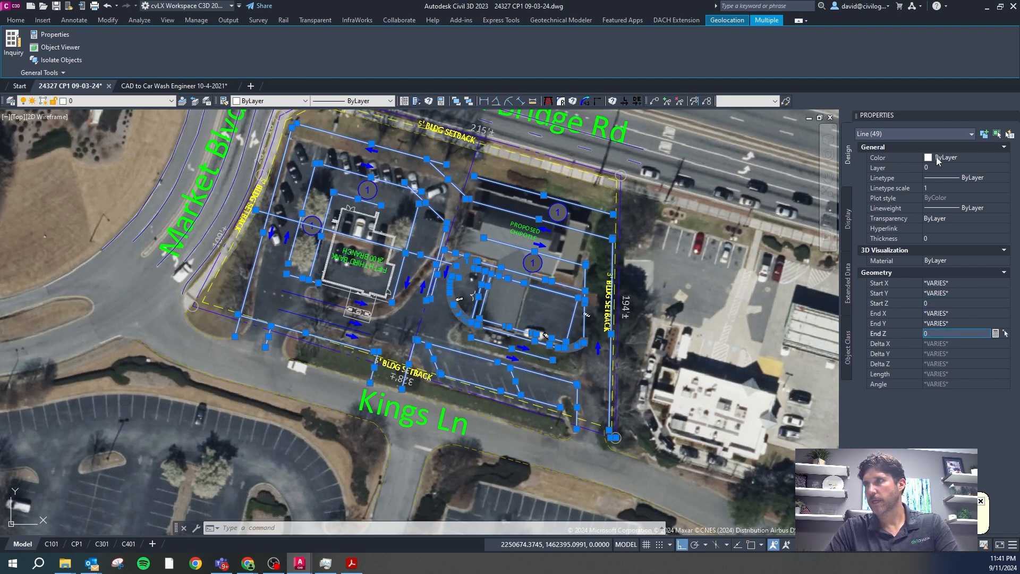
left_click(925, 138)
left_click(888, 173)
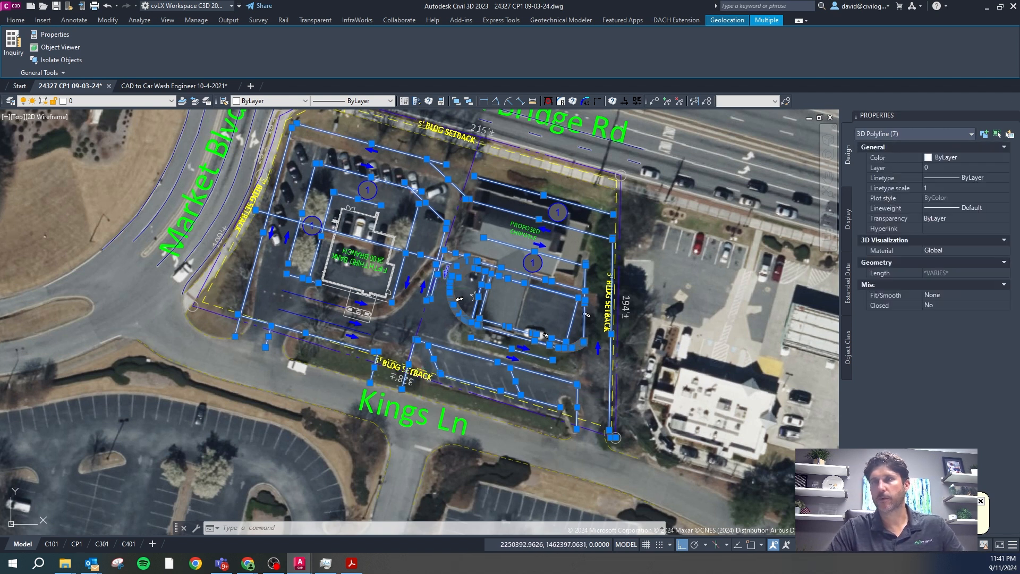
key("Escape")
Step: Erase the 3D polyline forming the curved inner edge of the Chipotle drive-through along its west and south sides
scroll(452, 281, "up", 5)
left_click(459, 282)
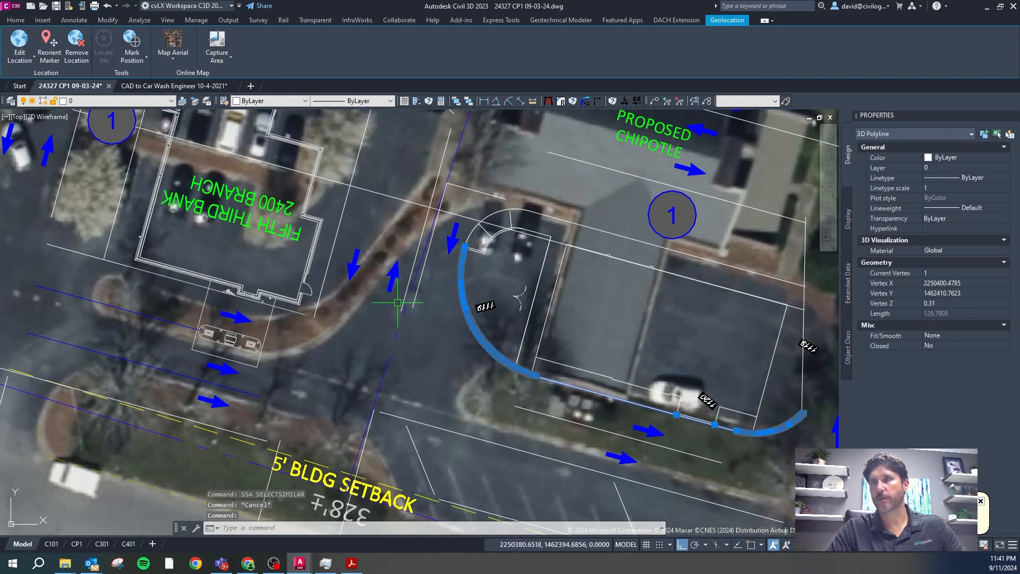
key("Delete")
key("Escape")
key("Escape")
Step: Fillet the west line beside the Chipotle drive-through with the line along its south side, using a radius of 40
left_click(420, 281)
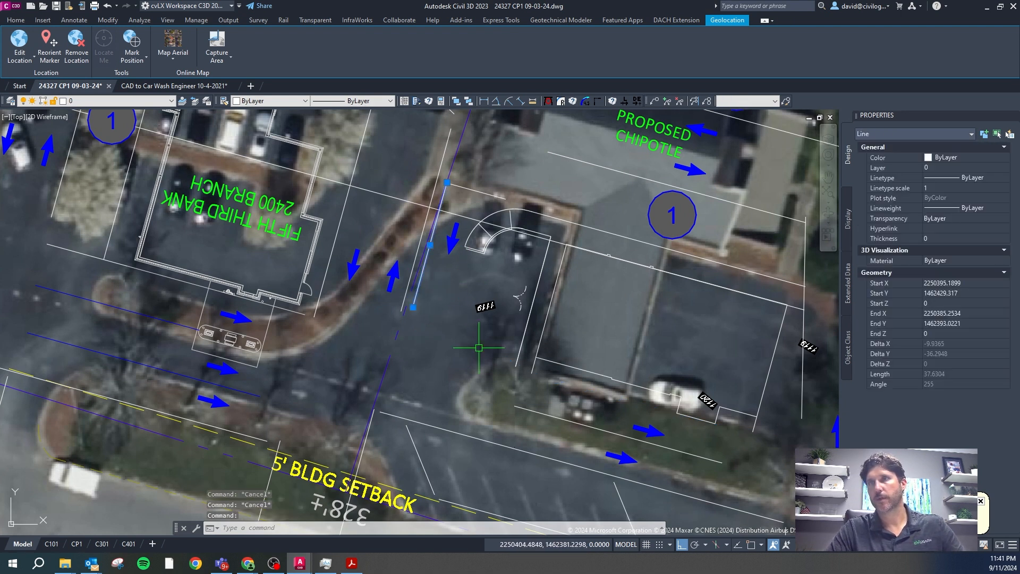
key("Escape")
left_click(561, 418)
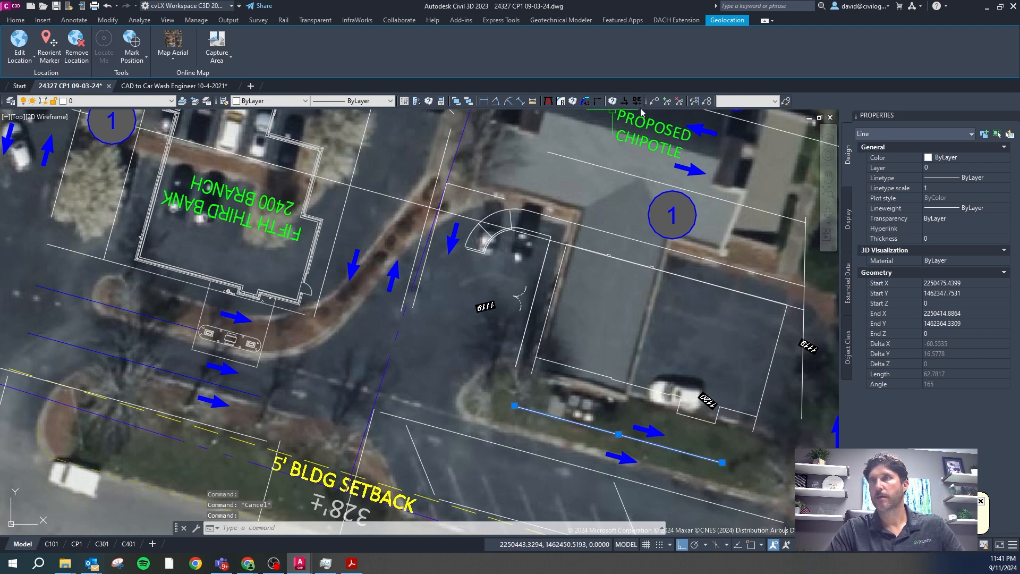
left_click(573, 102)
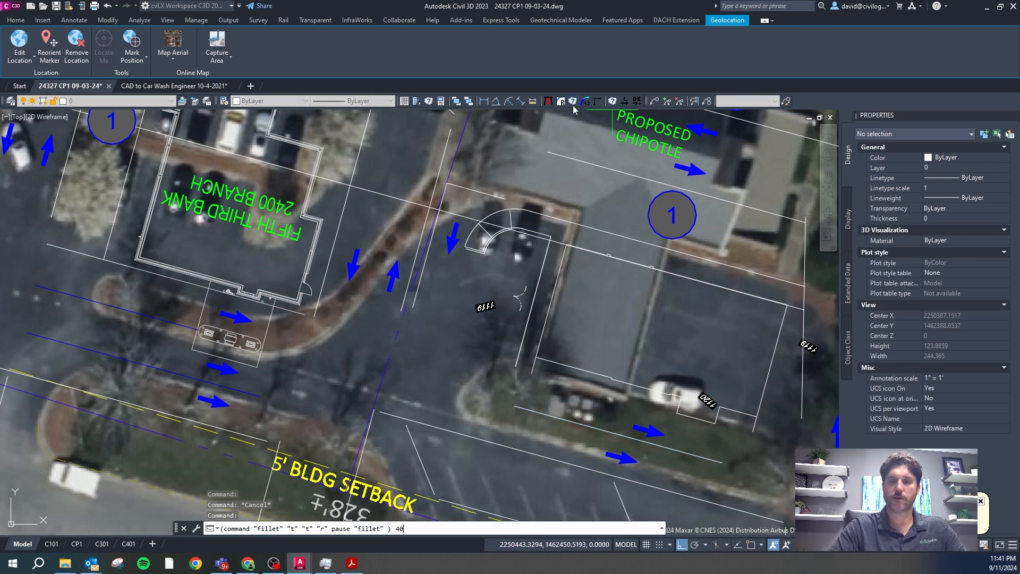
left_click(421, 286)
left_click(517, 400)
key("Escape")
key("Escape")
key("Escape")
Step: Offset the filleted curve and the south line of the Chipotle drive-through 12 toward the building
type("o")
key("Return")
type("12")
key("Return")
left_click(500, 394)
left_click(504, 372)
left_click(558, 420)
left_click(569, 402)
scroll(701, 439, "up", 3)
key("Escape")
key("Escape")
Step: Measure the distance from the south side of the small rectangle near the 1120 label to the outer south line
right_click(681, 396)
left_click(683, 394)
left_click(677, 388)
left_click(652, 469)
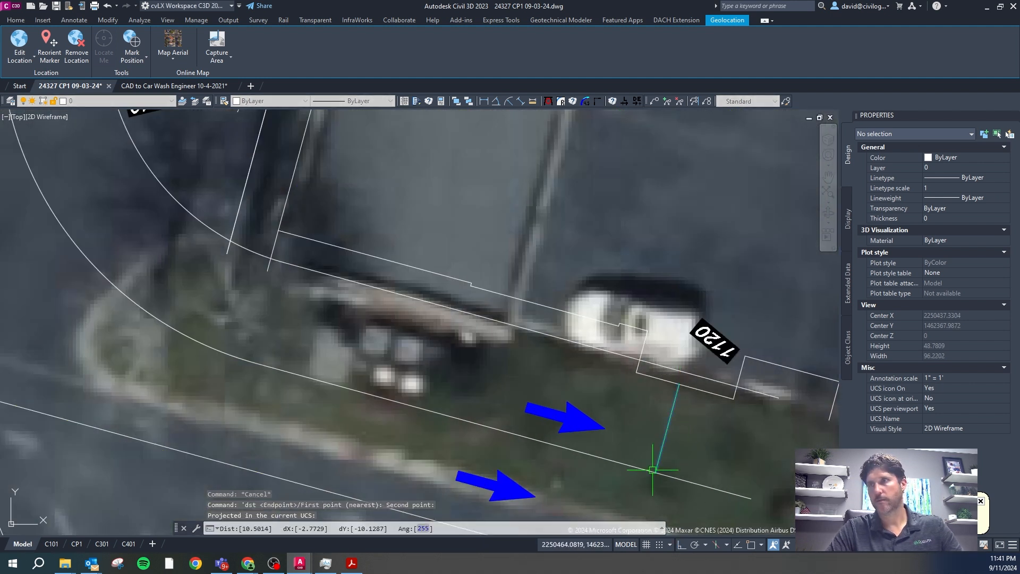
Step: Offset the outer south line and curve of the Chipotle drive-through 10 toward the building
type("o")
key("Return")
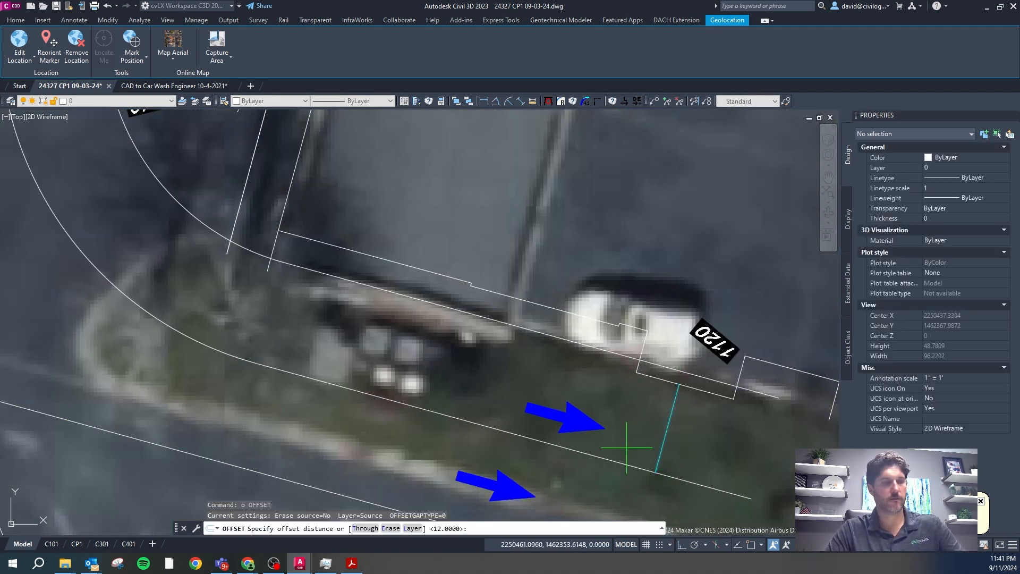
type("10")
key("Return")
left_click(576, 450)
left_click(392, 347)
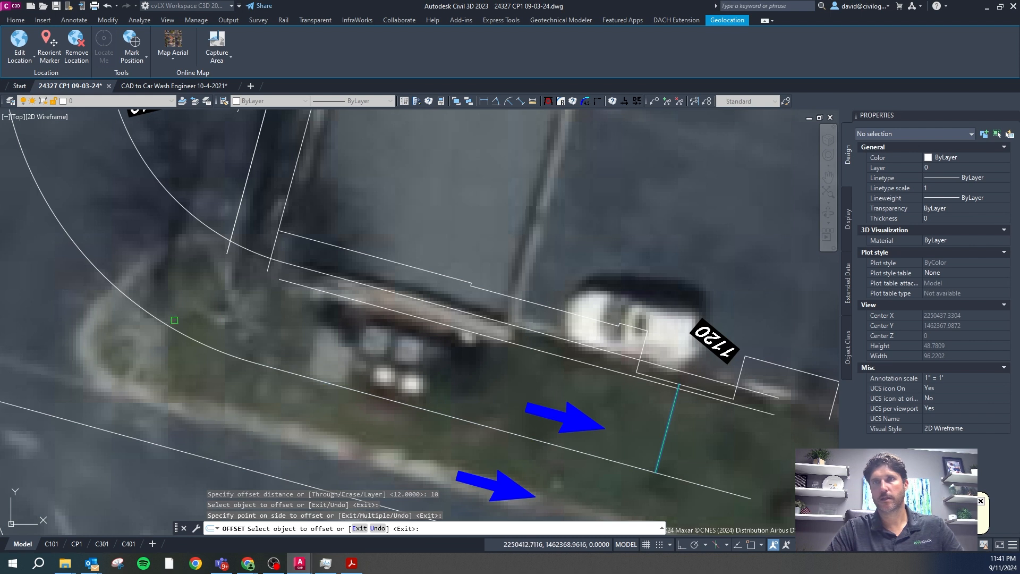
left_click(162, 324)
left_click(200, 296)
left_click(260, 250)
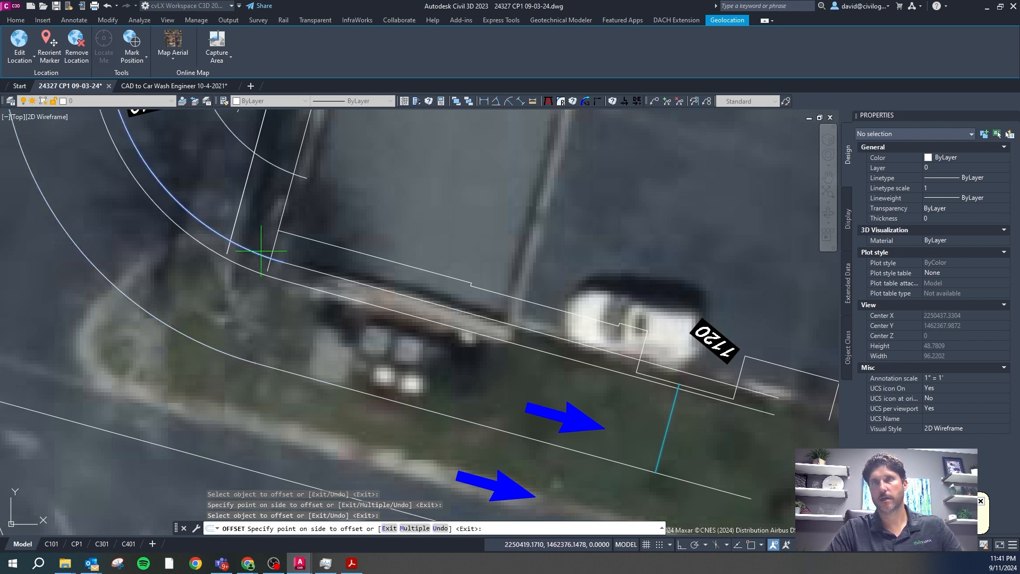
key("Escape")
Step: Erase the arc and line that were offset 12 inside the drive-through's outer edge
left_click(258, 251)
left_click(308, 267)
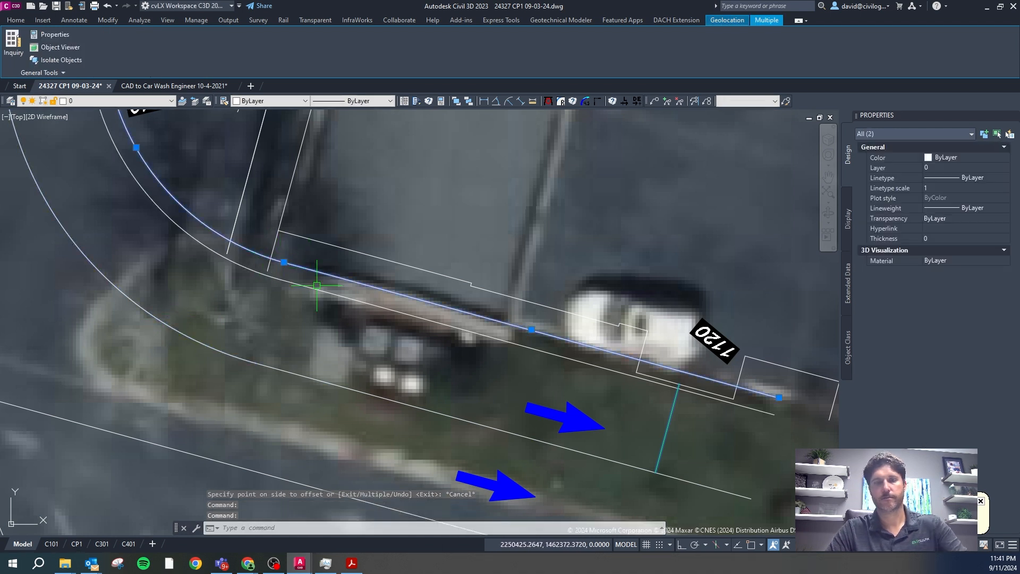
key("Delete")
Step: Align the UCS to the drive-through's outer south line and draw a line extending it straight west with Ortho on
scroll(496, 332, "down", 6)
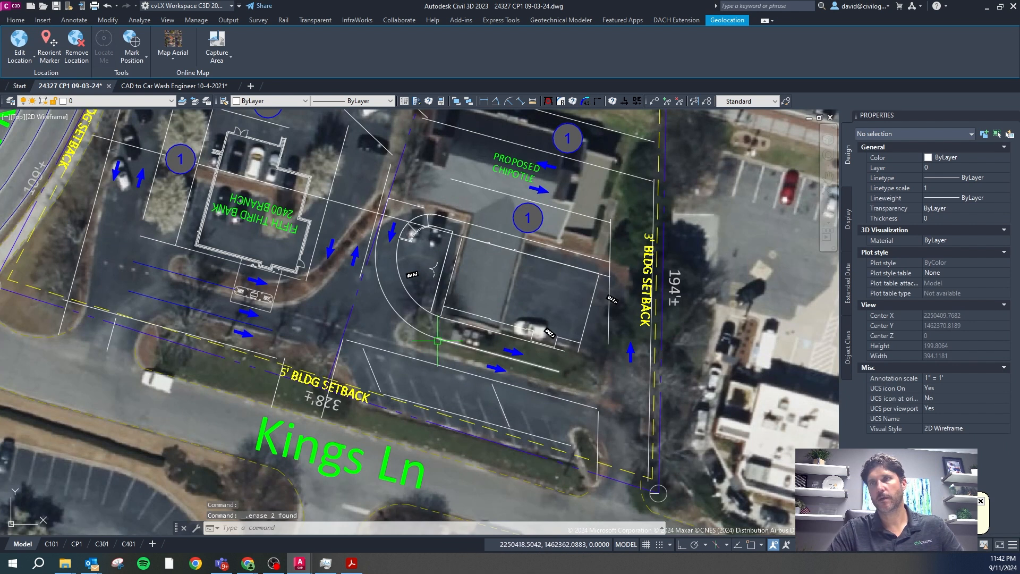
scroll(354, 292, "up", 2)
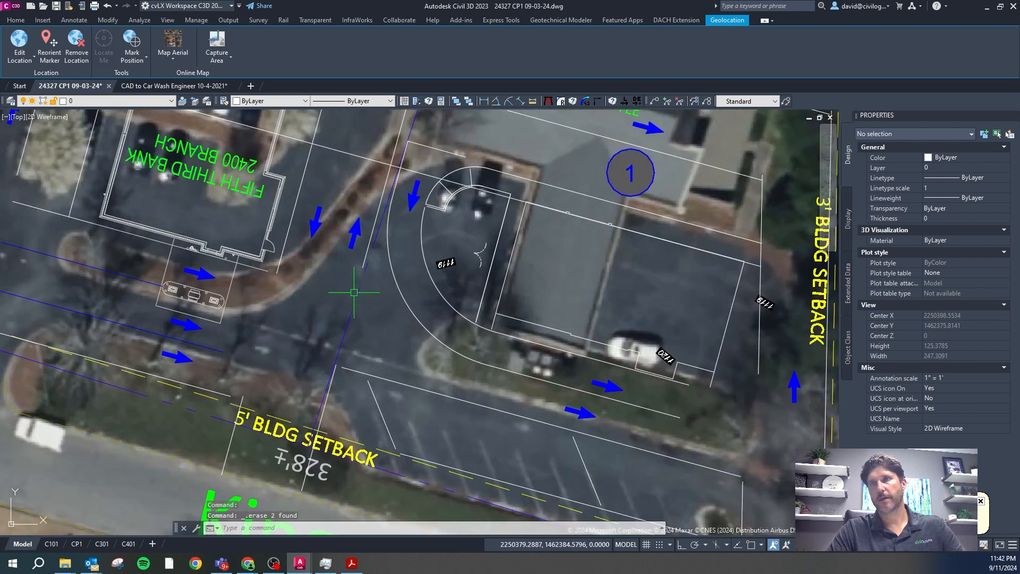
left_click(497, 366)
left_click(486, 364)
key("F8")
key("Escape")
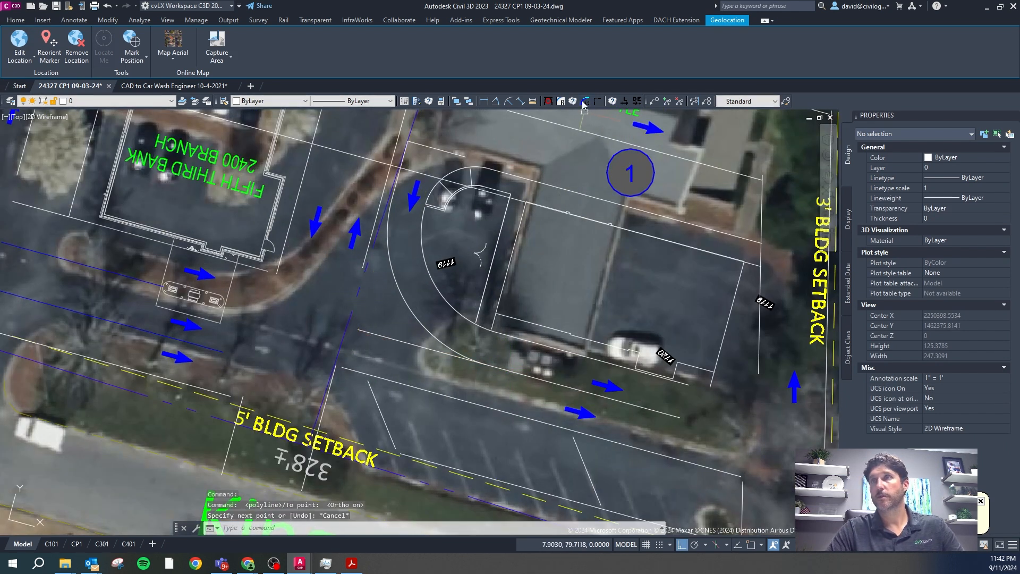
Step: Fillet the long line west of the drive-through with the new westward extension, using a radius of 20
left_click(572, 102)
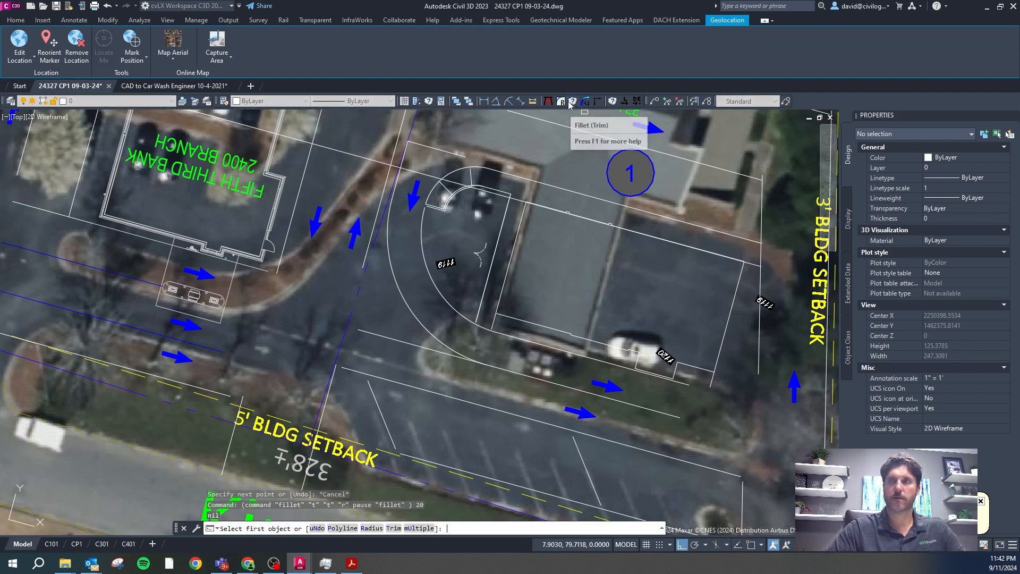
left_click(364, 264)
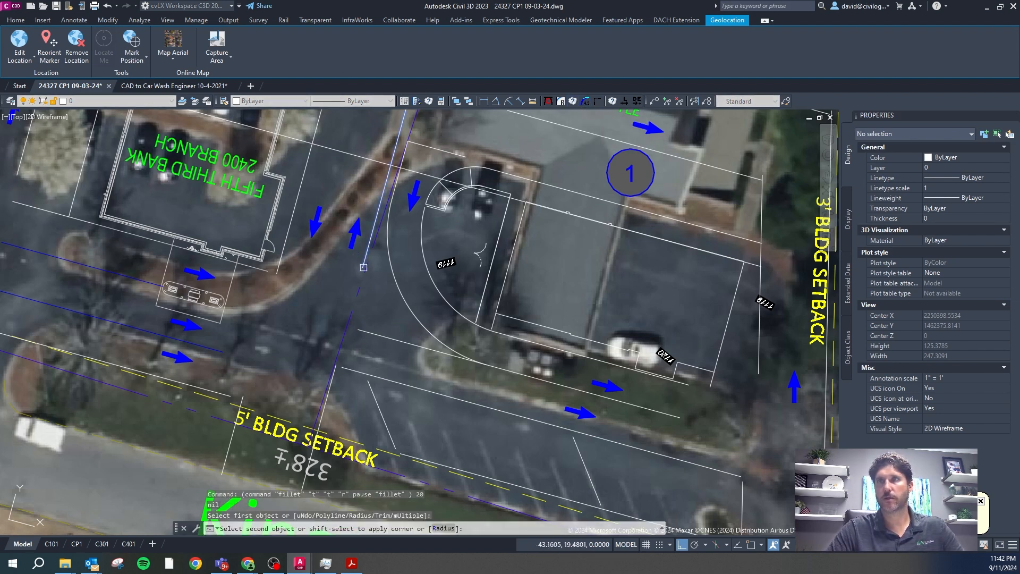
left_click(394, 339)
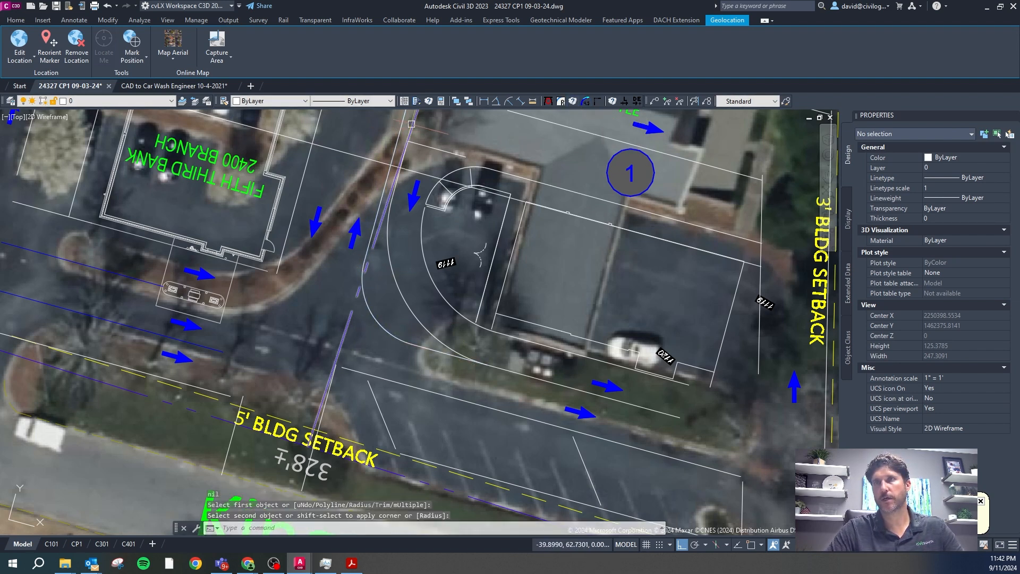
Step: Review the Chipotle drive-through curve, building outline and parking rows for fit within the site
scroll(340, 306, "down", 2)
scroll(409, 159, "up", 4)
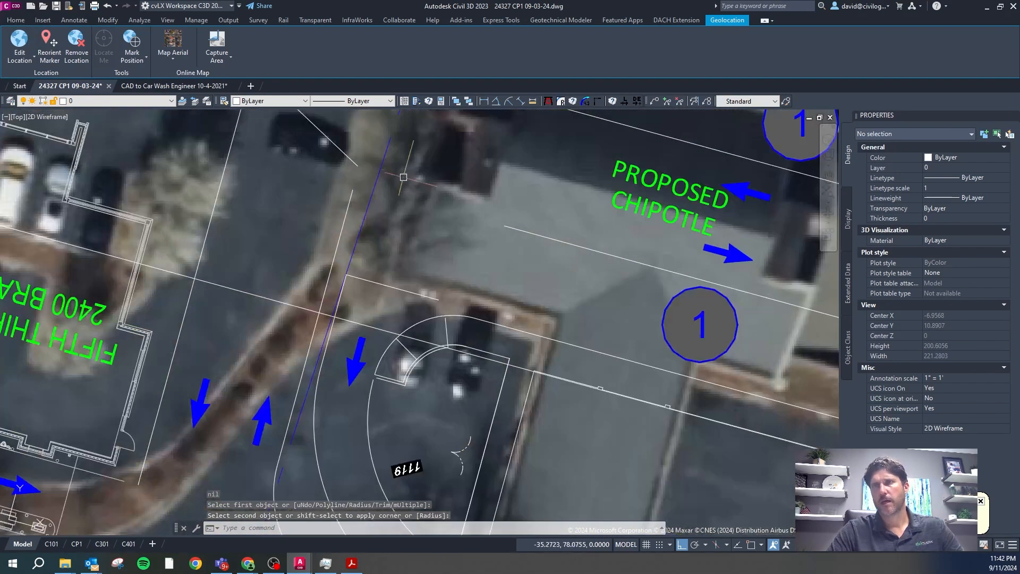
scroll(451, 255, "down", 2)
scroll(340, 228, "down", 2)
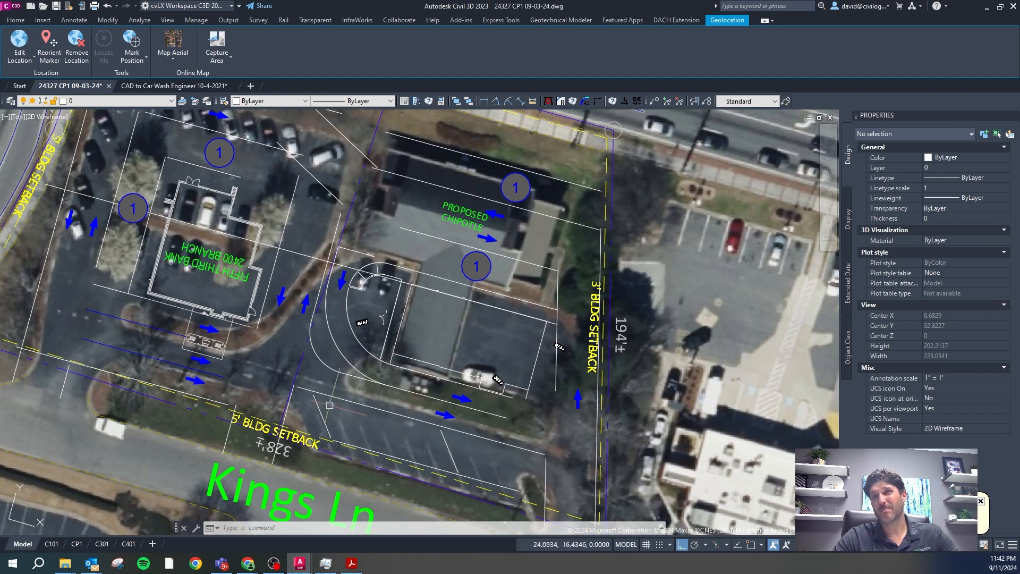
scroll(329, 209, "up", 2)
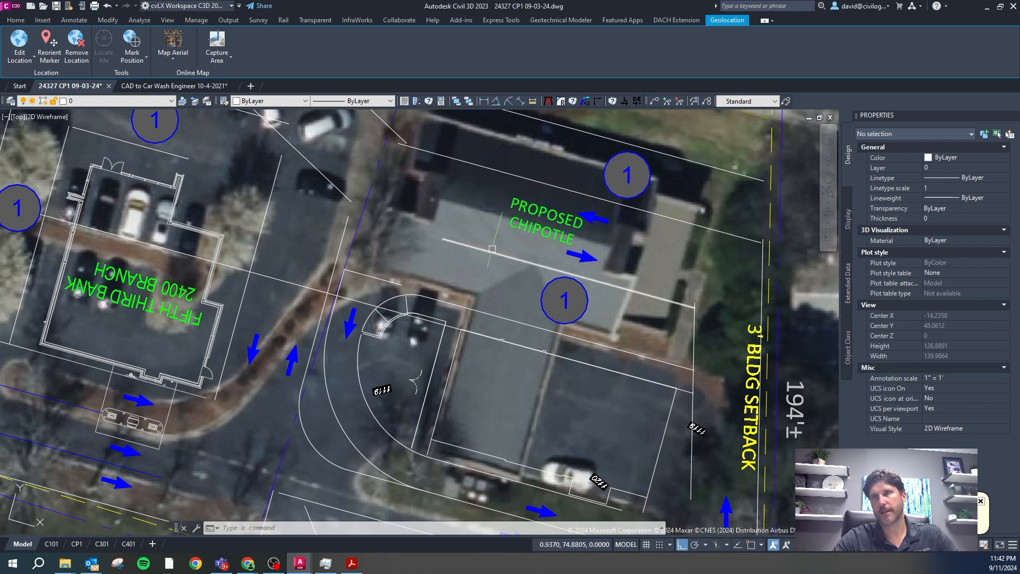
scroll(358, 196, "down", 2)
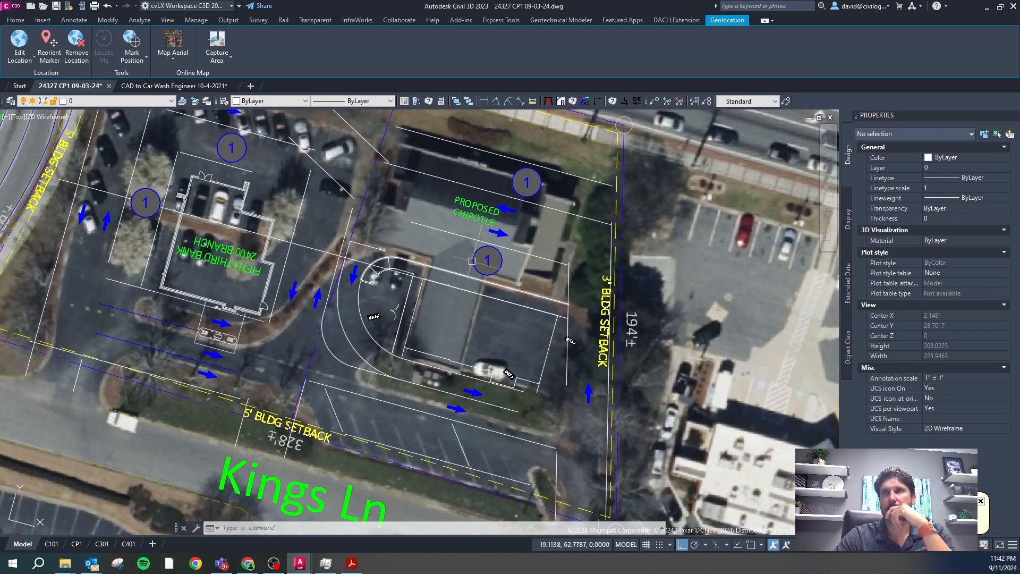
scroll(470, 261, "down", 2)
scroll(465, 262, "up", 2)
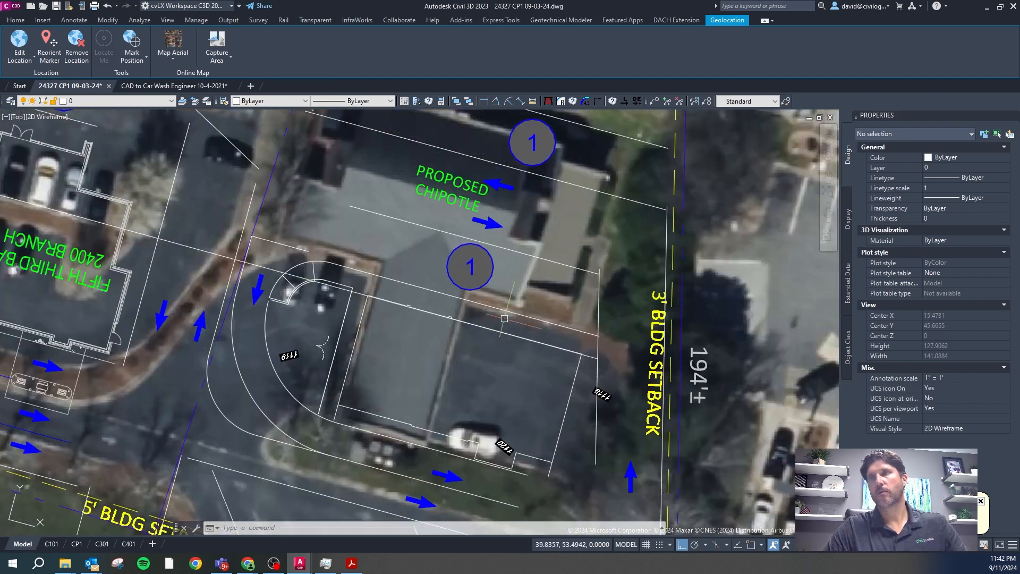
key("Escape")
key("Escape")
key("Escape")
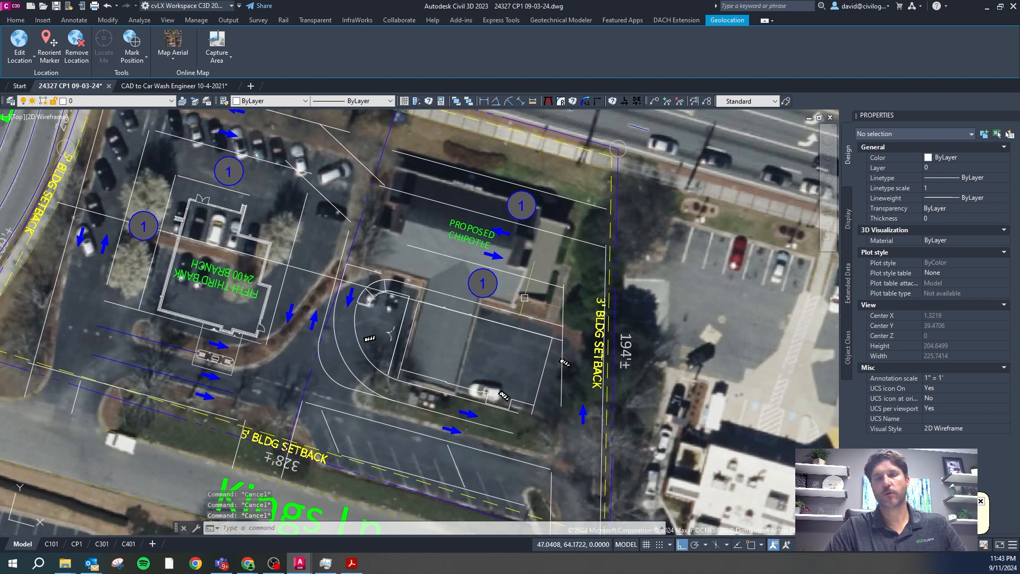
type("o")
key("Return")
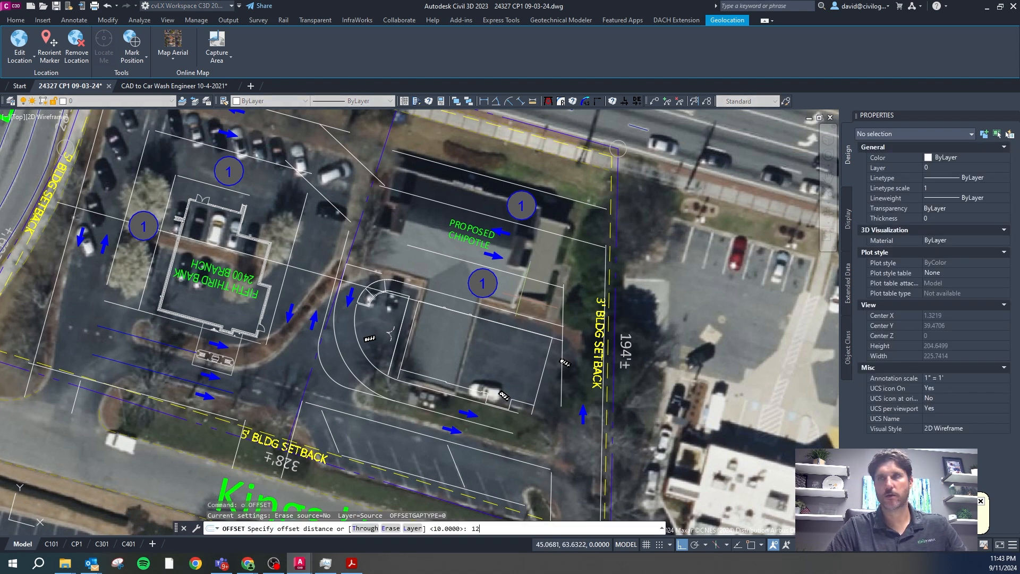
type("12")
key("Return")
left_click(523, 304)
key("Return")
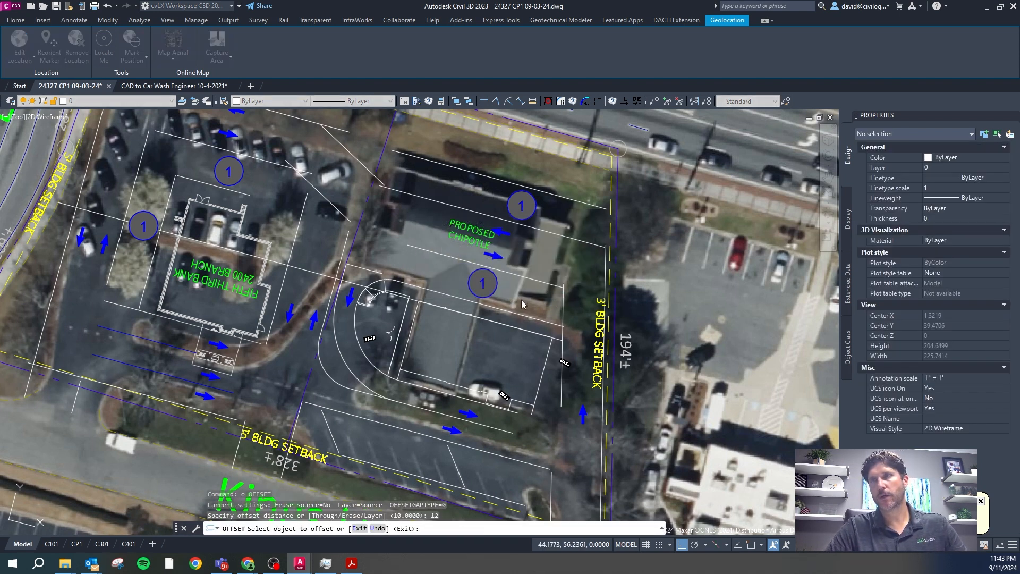
key("Escape")
left_click(384, 281)
scroll(380, 279, "up", 5)
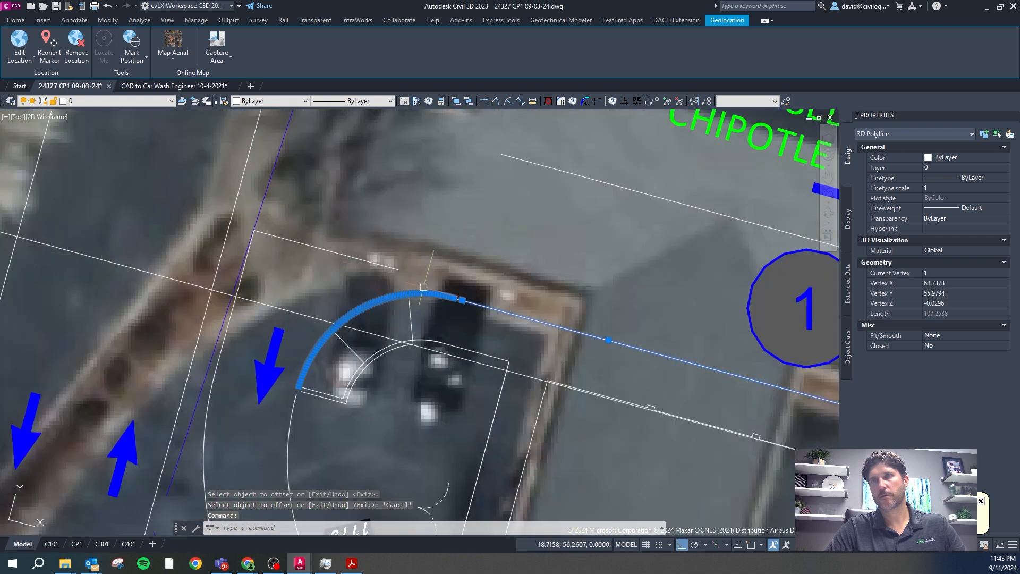
key("Escape")
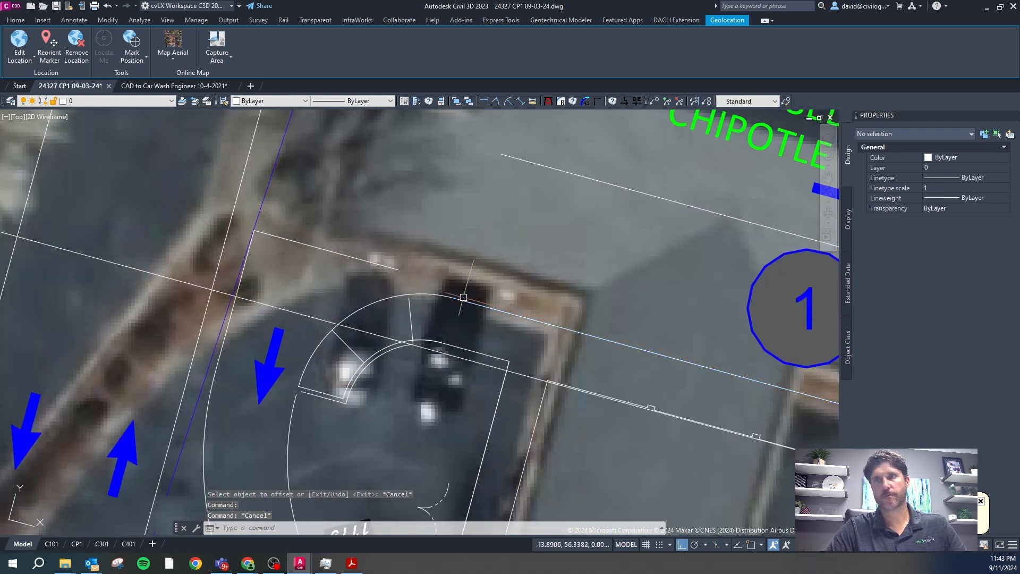
Step: Draw a three-point arc over the curved northwest edge of the Chipotle drive-through, tracing the existing 3D polyline between its curve ends
type("a")
key("Return")
right_click(467, 303, "shift")
left_click(494, 92)
left_click(469, 307)
right_click(387, 308, "shift")
right_click(359, 314, "shift")
key("r")
left_click(352, 315)
right_click(306, 376, "shift")
right_click(305, 378, "shift")
key("e")
key("Escape")
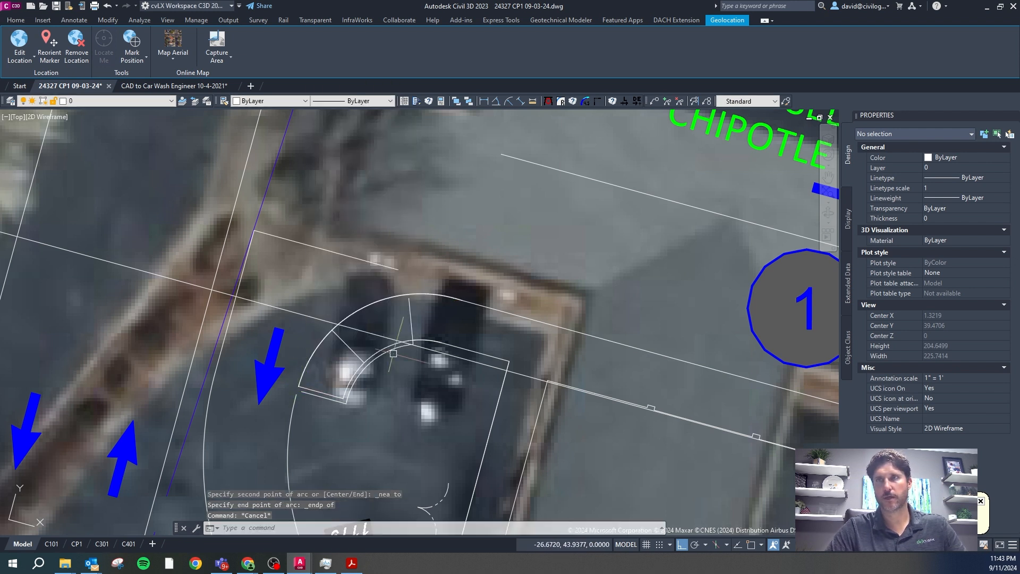
Step: Erase the 3D polyline under the new arc and draw a straight line along the north edge to the east line
left_click(572, 331)
key("Delete")
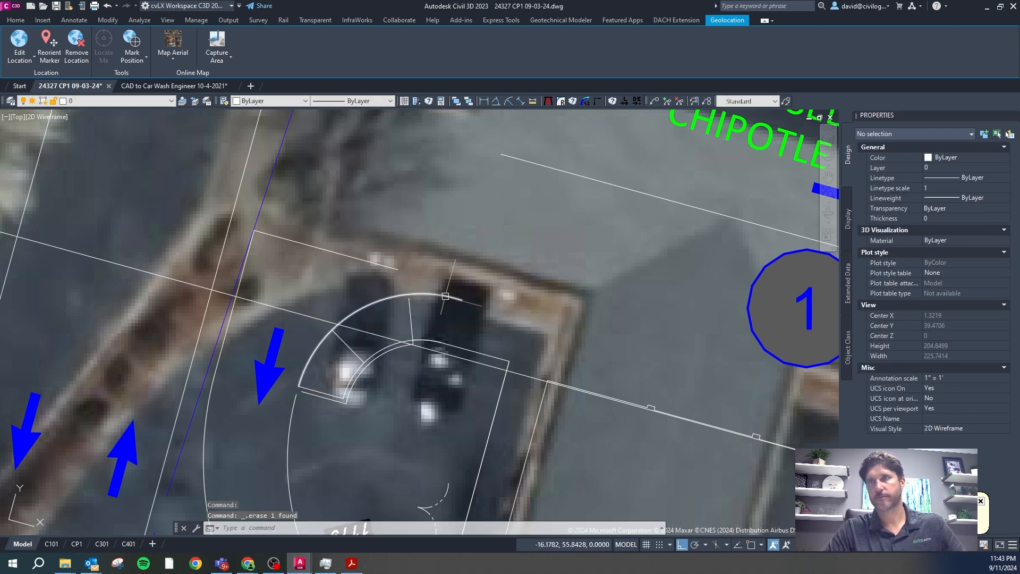
key("l")
left_click(461, 299)
scroll(536, 332, "down", 3)
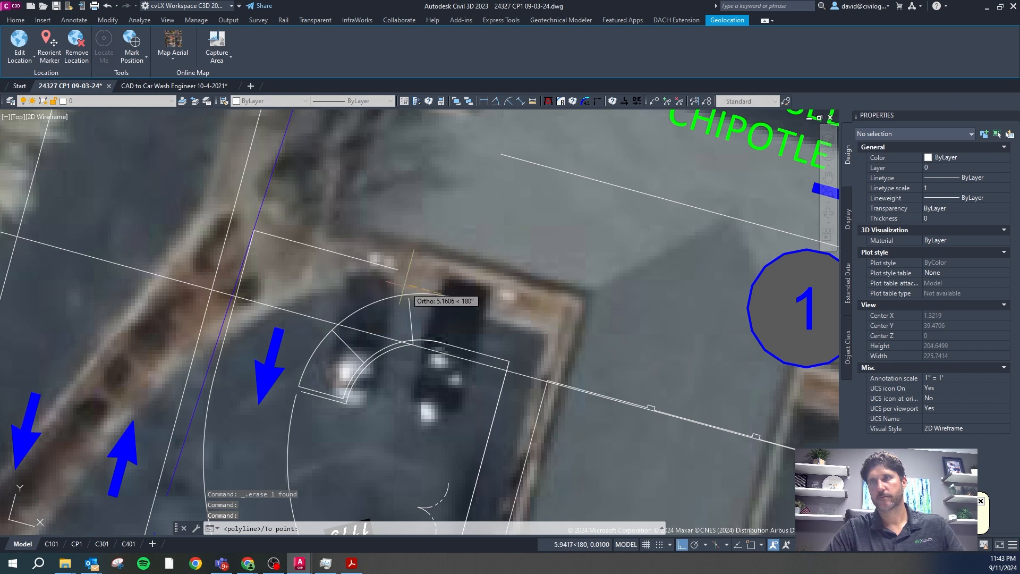
key("Escape")
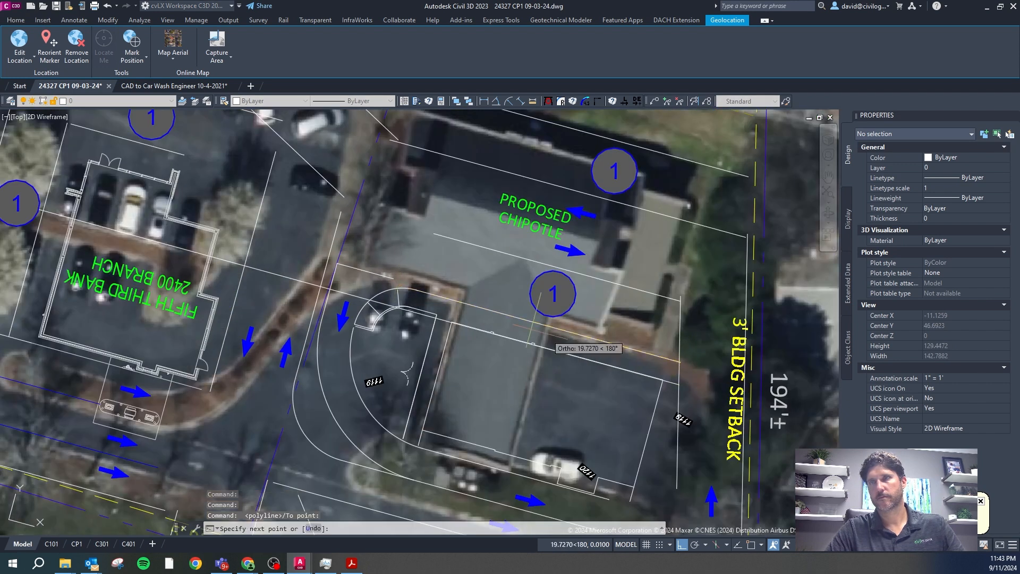
Step: Stretch the north end of the arc onto the west endpoint of the new north edge line
scroll(416, 289, "up", 5)
left_click(387, 286)
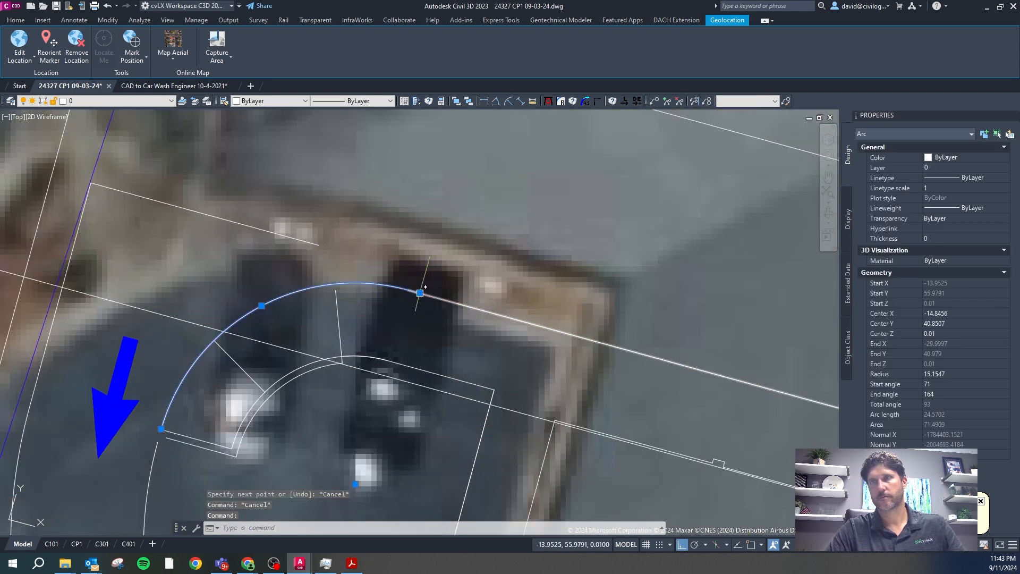
left_click(420, 293)
right_click(422, 295, "shift")
key("e")
left_click(410, 290)
key("Escape")
scroll(318, 301, "down", 6)
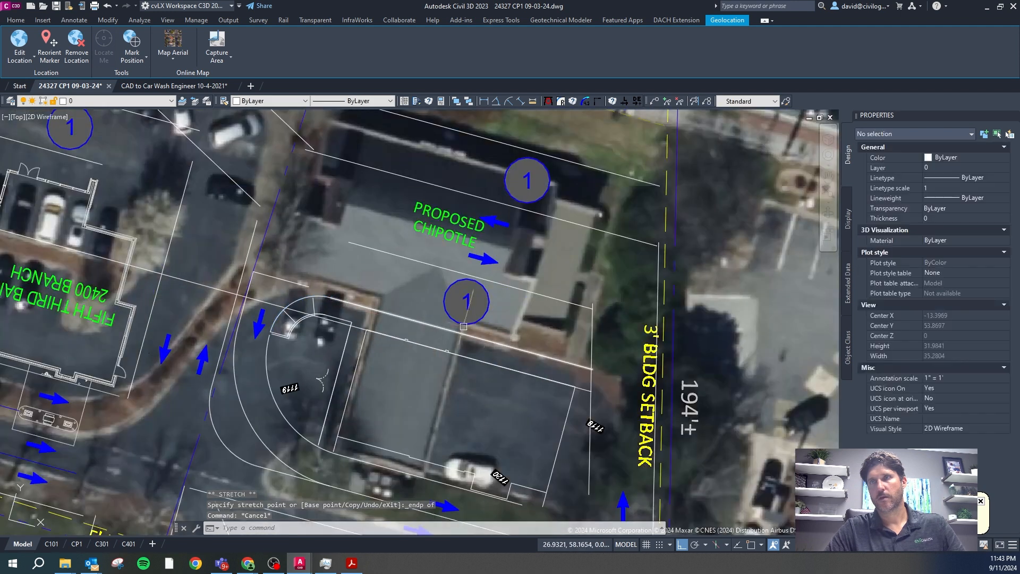
Step: Offset the new north edge line of the Chipotle drive-through 12 to the north
type("o")
key("Return")
type("1")
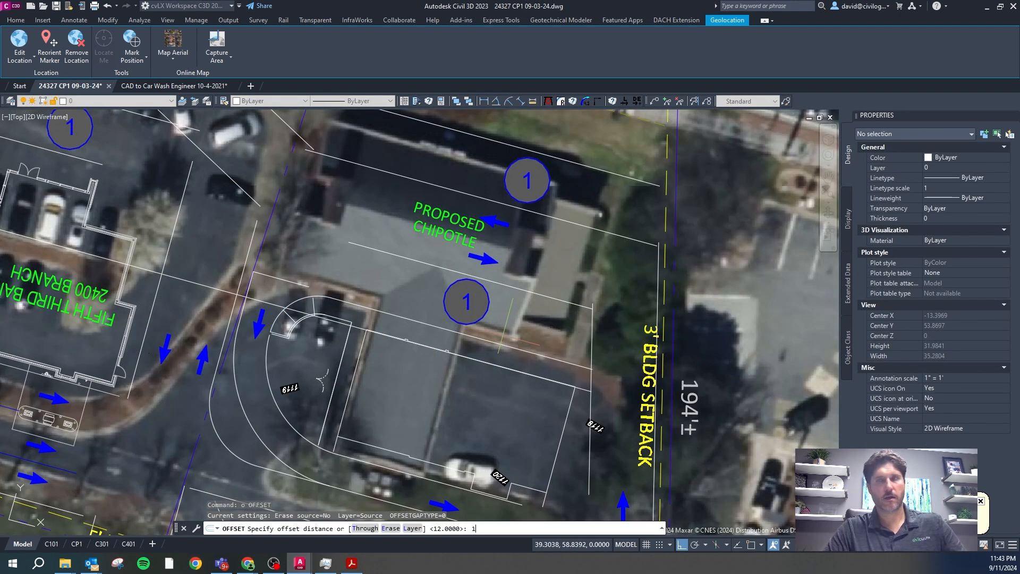
type("2")
key("Return")
left_click(503, 344)
left_click(507, 320)
key("Escape")
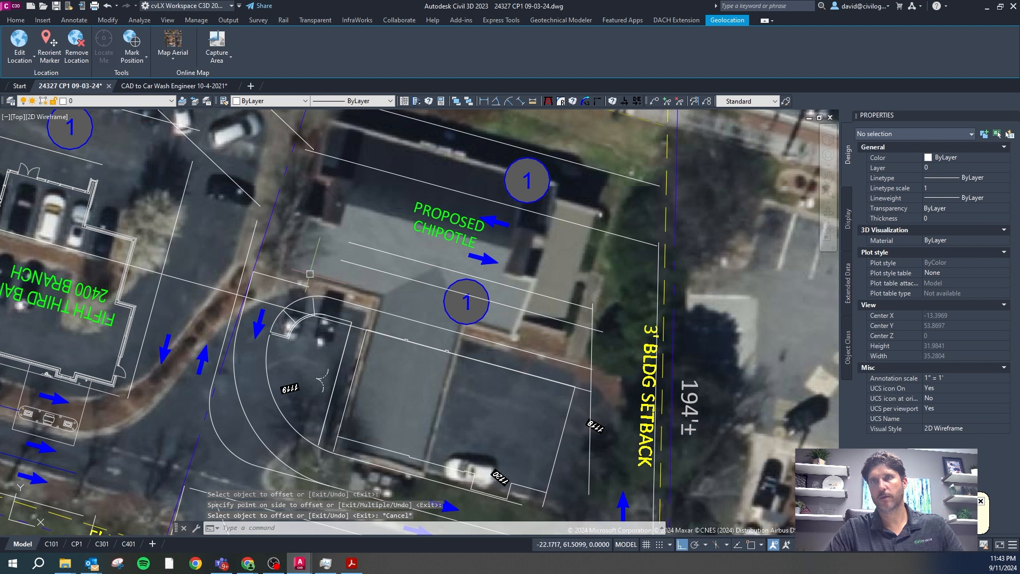
left_click(541, 293)
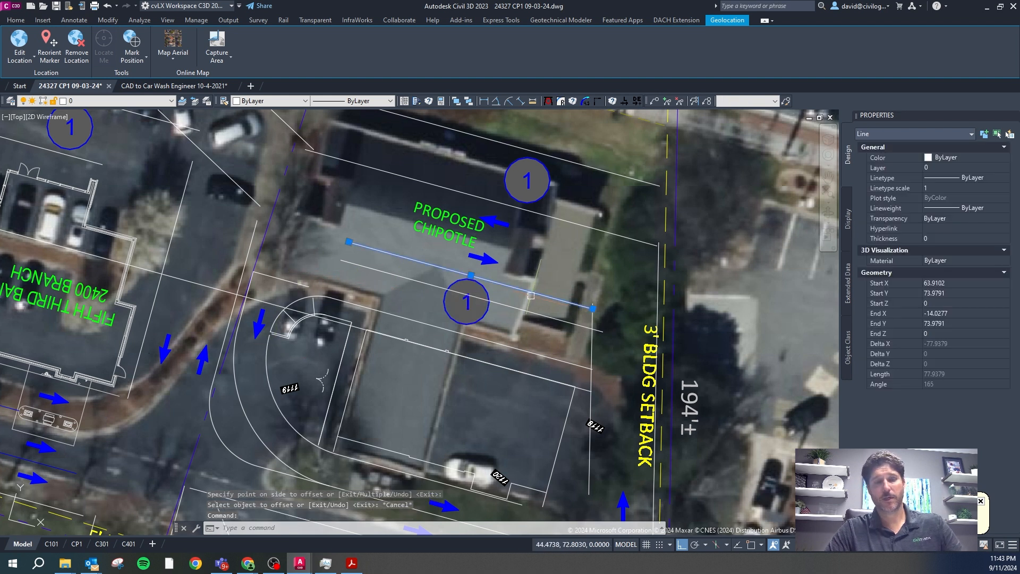
type("o")
key("Return")
type("18")
key("Return")
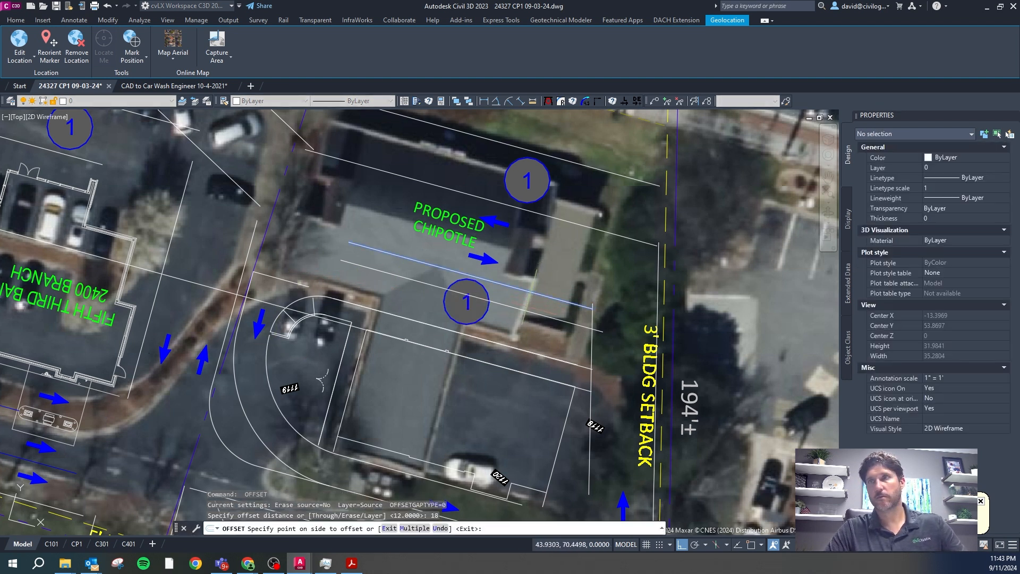
key("Escape")
Step: Offset the line 12 north of the Chipotle drive-through edge by another 18 to the north
type("o")
key("Return")
type("1")
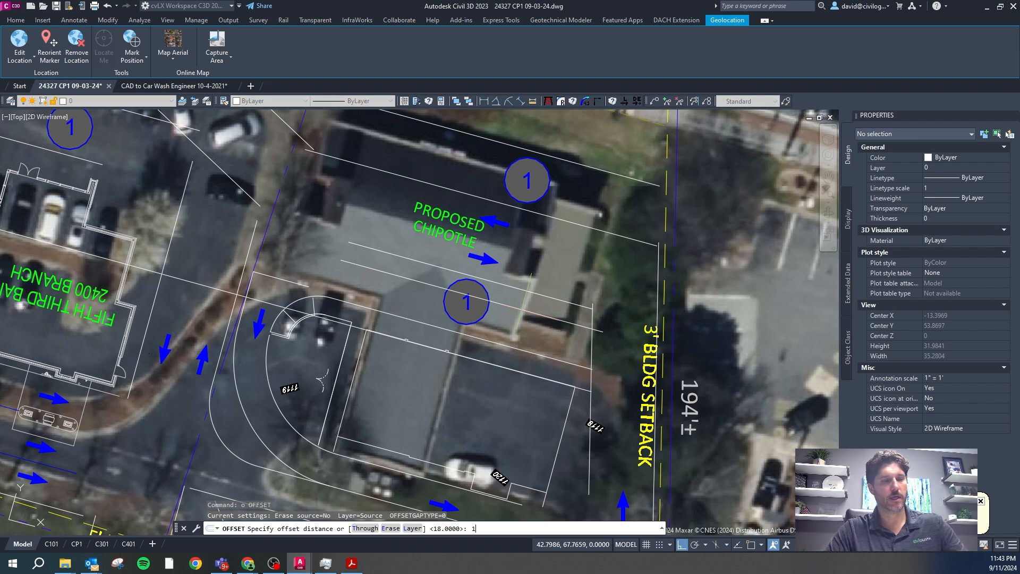
key("Return")
left_click(523, 310)
left_click(535, 271)
key("Escape")
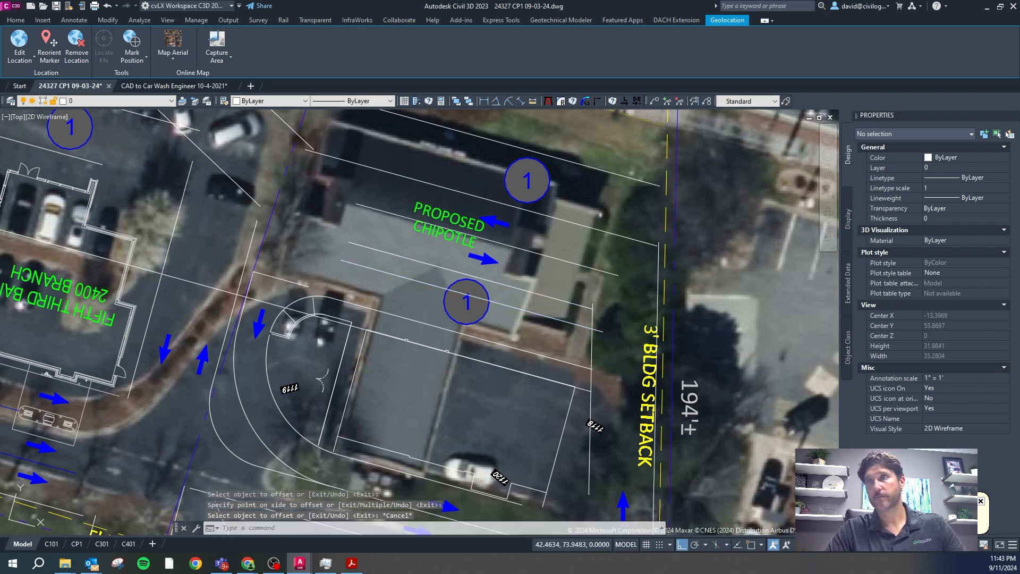
Step: Erase the extra parallel line lying between the two offset lines south of the Proposed Chipotle label
left_click(537, 294)
key("Escape")
key("Escape")
key("Escape")
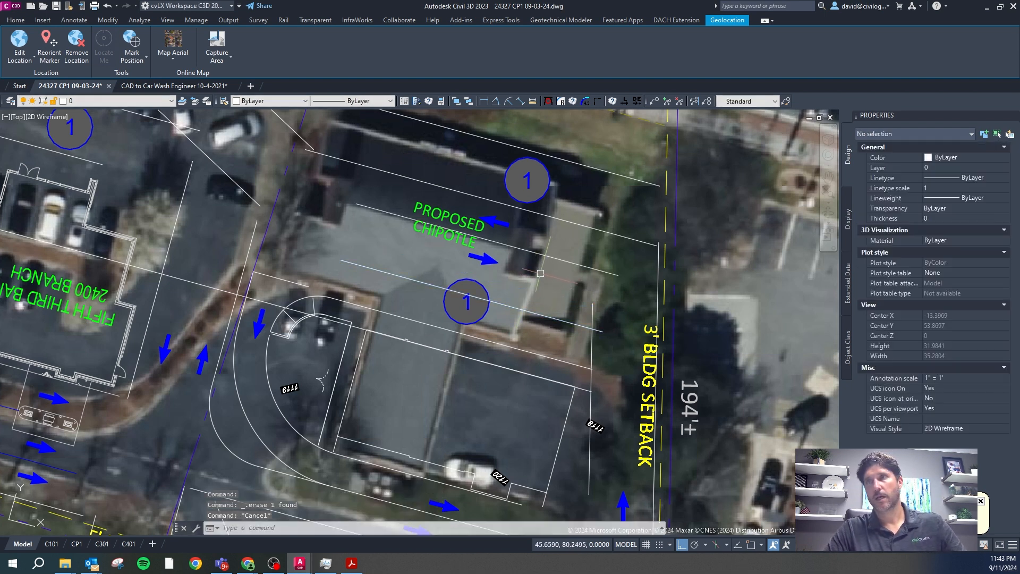
Step: Offset the northernmost of the new parallel lines 24 to the north
type("o")
key("Return")
type("24")
key("Return")
left_click(539, 254)
left_click(590, 192)
key("Escape")
Step: Change the color of the drive-through's north edge line and the three parallel lines north of it to Red
left_click(591, 188)
left_click(560, 259)
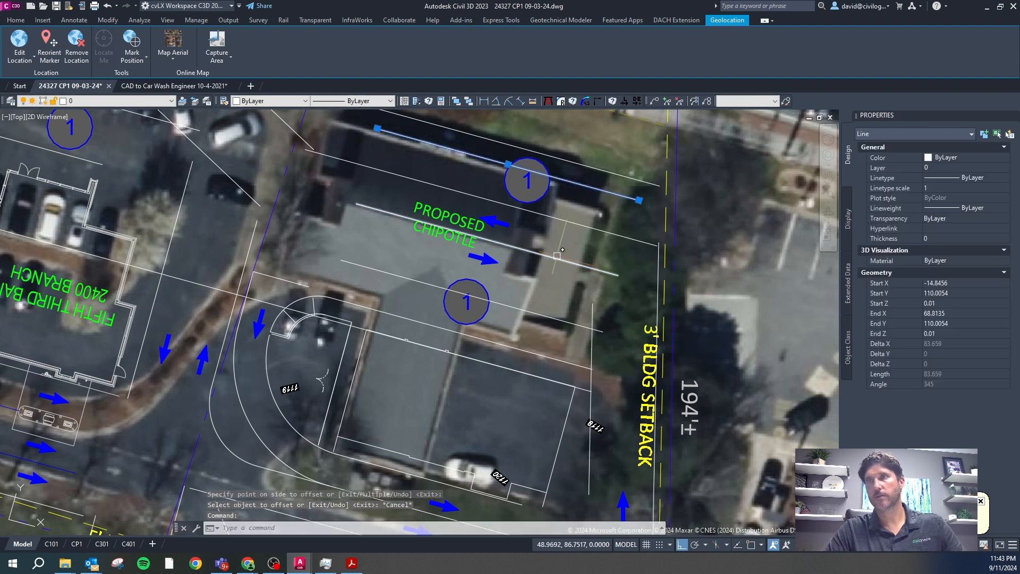
left_click(536, 313)
left_click(508, 344)
left_click(268, 101)
left_click(264, 128)
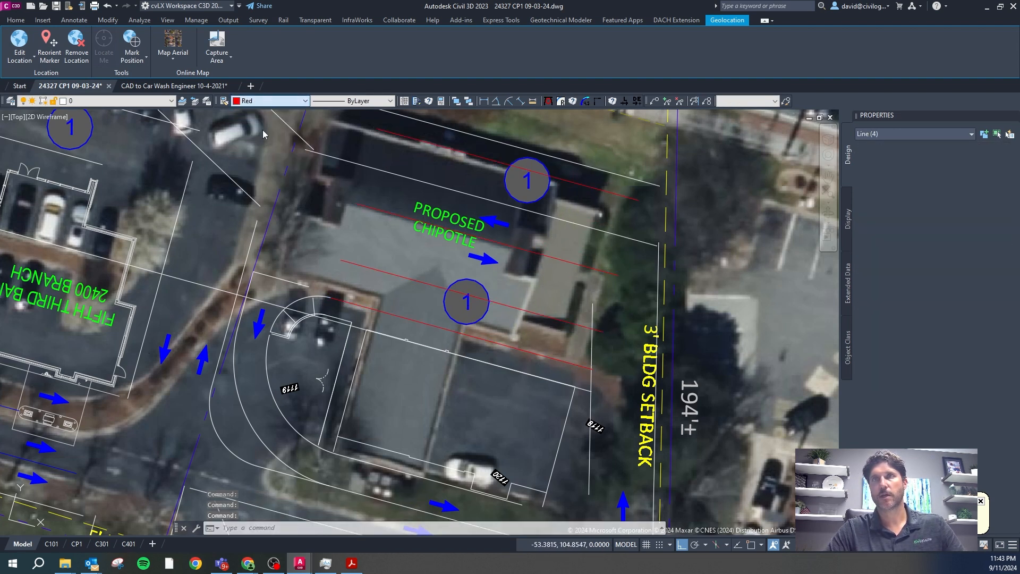
key("Escape")
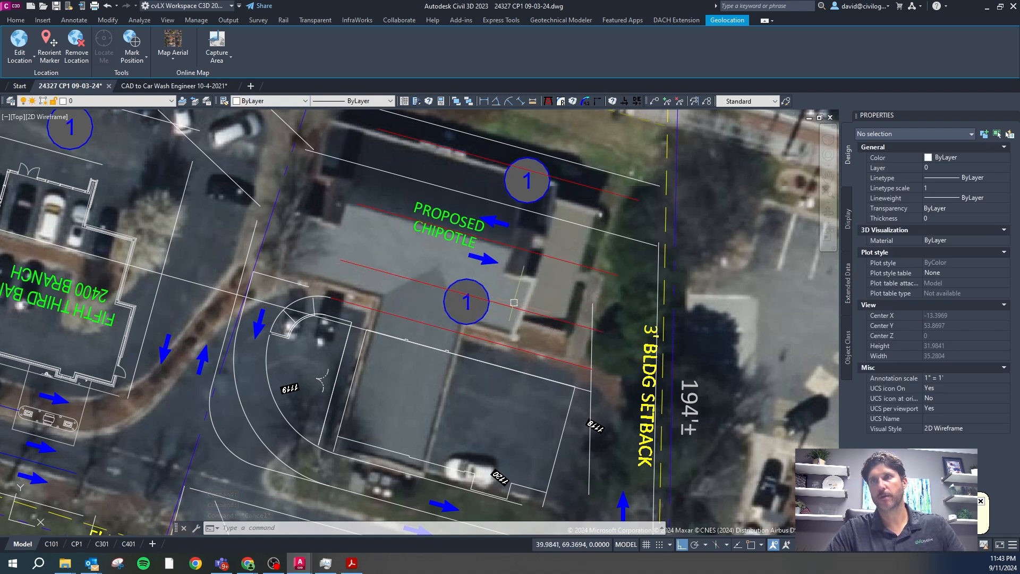
Step: Stretch the west ends of the two middle red lines out to the blue property line between the bank and Chipotle
scroll(451, 355, "down", 8)
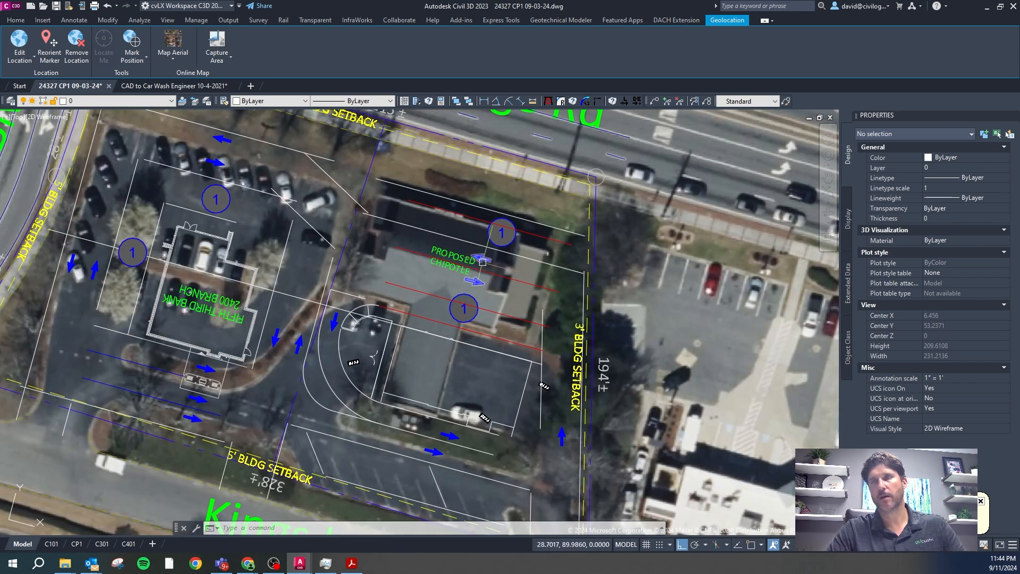
scroll(490, 253, "up", 2)
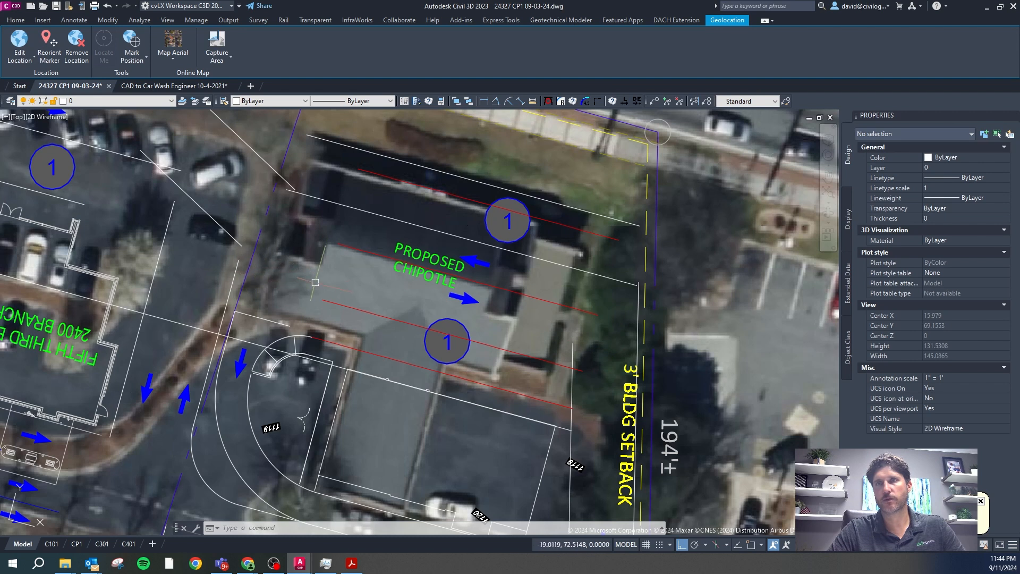
left_click(340, 303)
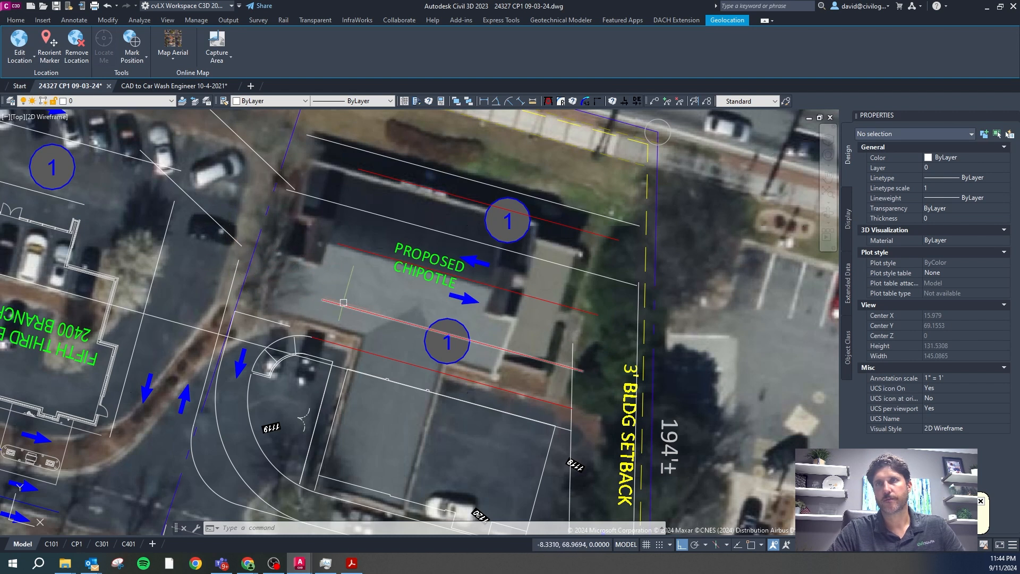
left_click(322, 299)
left_click(243, 278)
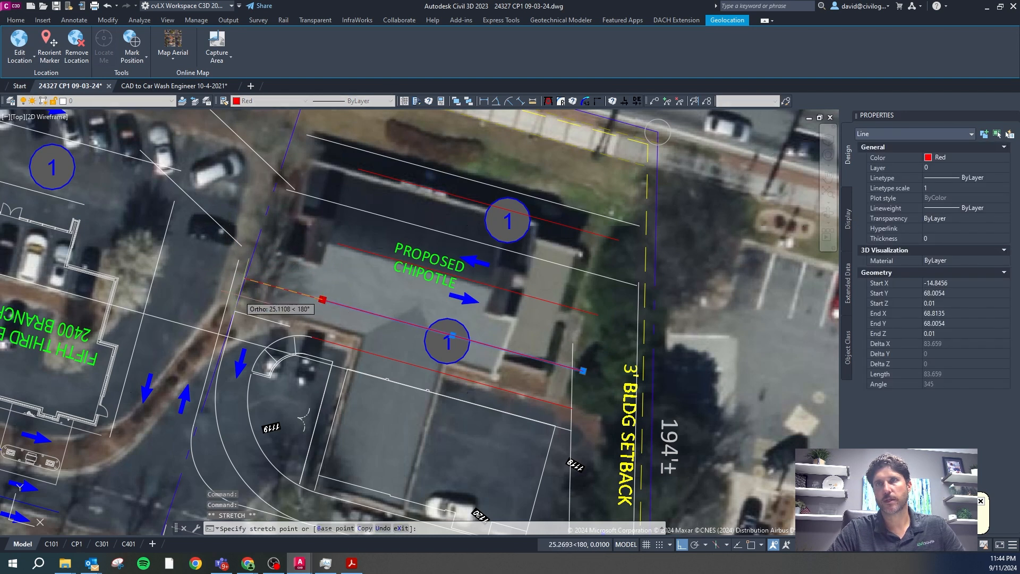
left_click(345, 245)
left_click(337, 243)
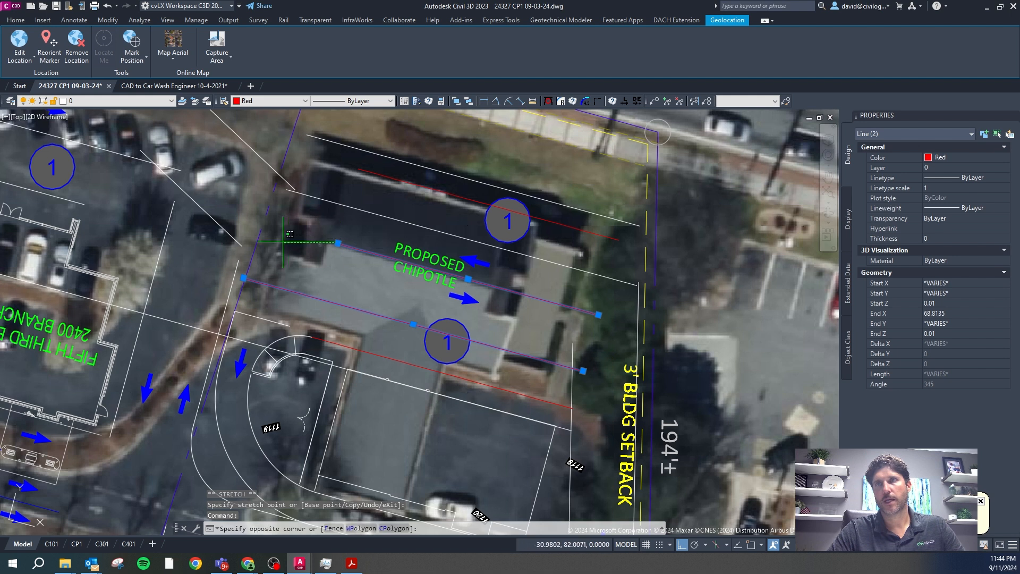
key("Escape")
left_click(338, 244)
left_click(262, 223)
key("Escape")
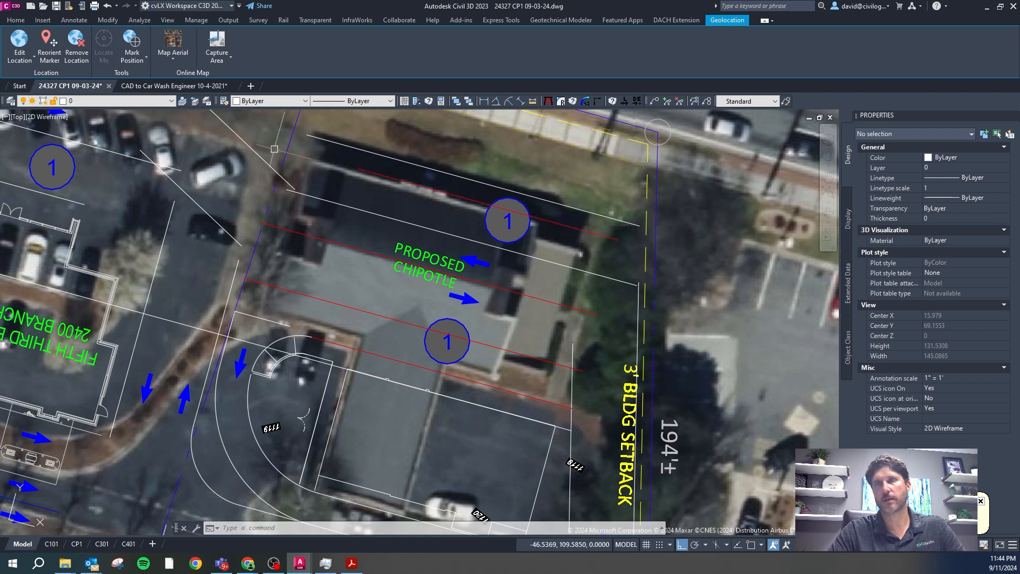
Step: Set the color of all four parallel red lines across the Chipotle site to Color 251
scroll(307, 184, "down", 6)
scroll(425, 230, "up", 6)
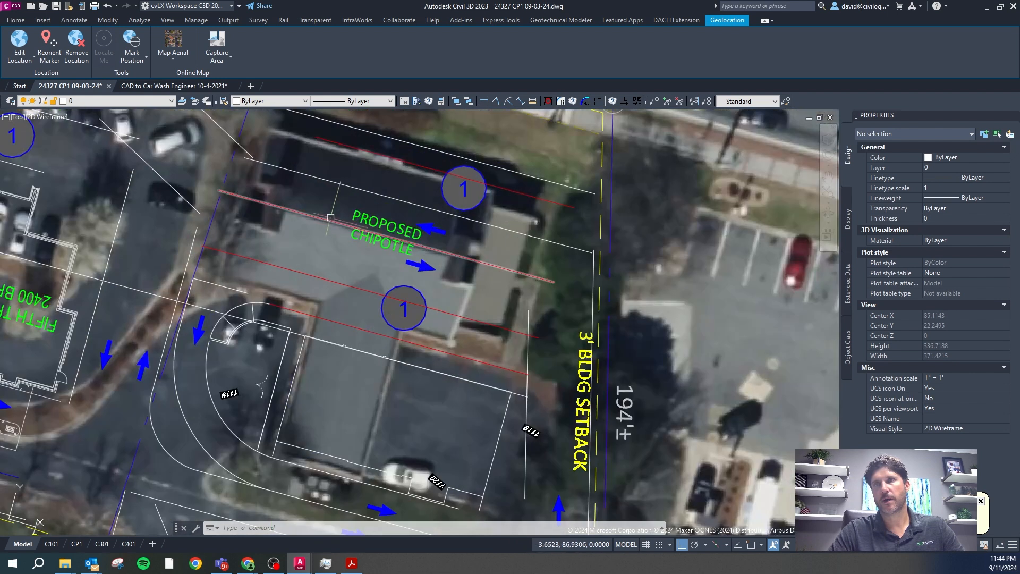
key("Escape")
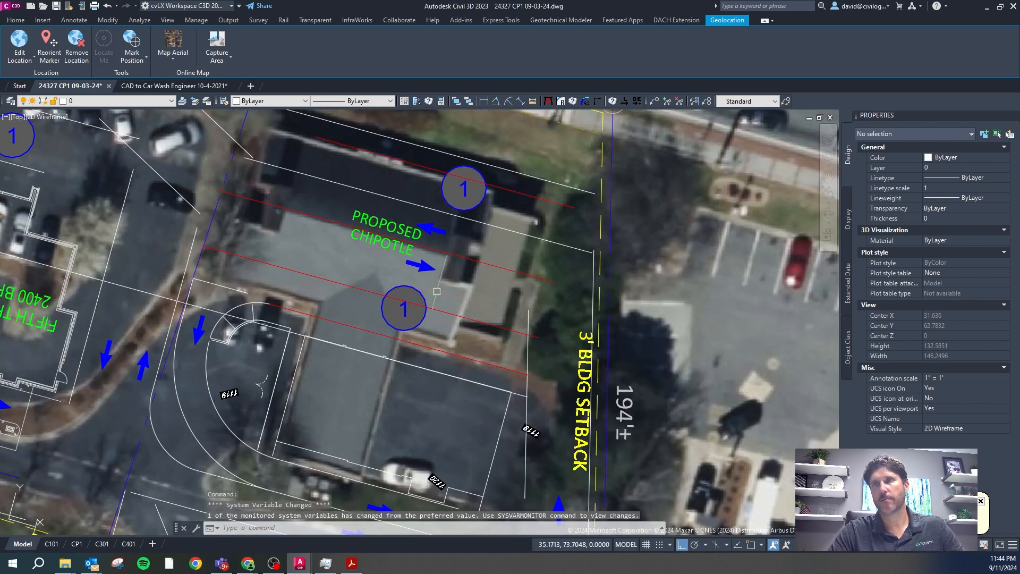
key("Escape")
left_click(332, 321)
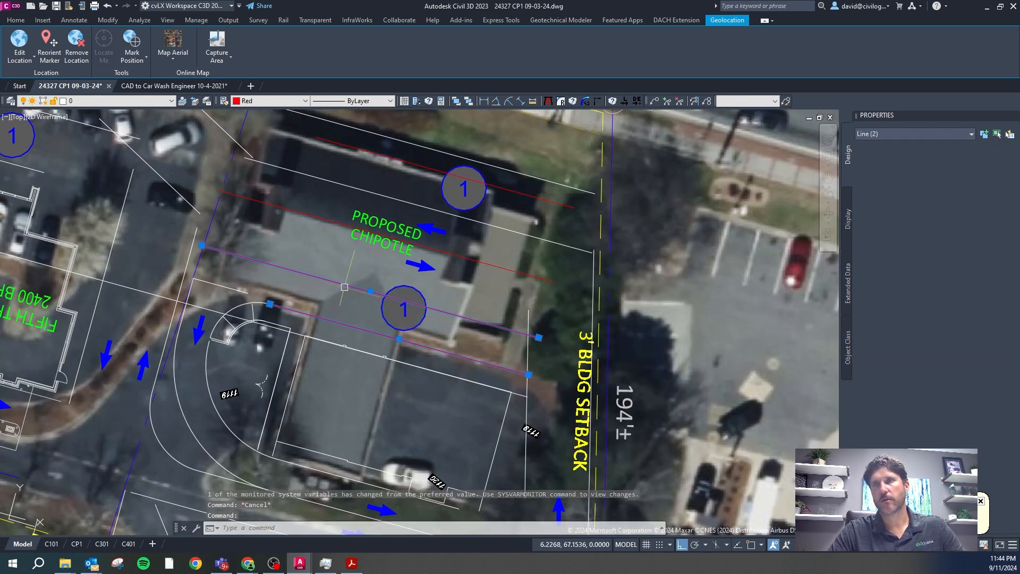
left_click(333, 282)
left_click(330, 221)
left_click(336, 145)
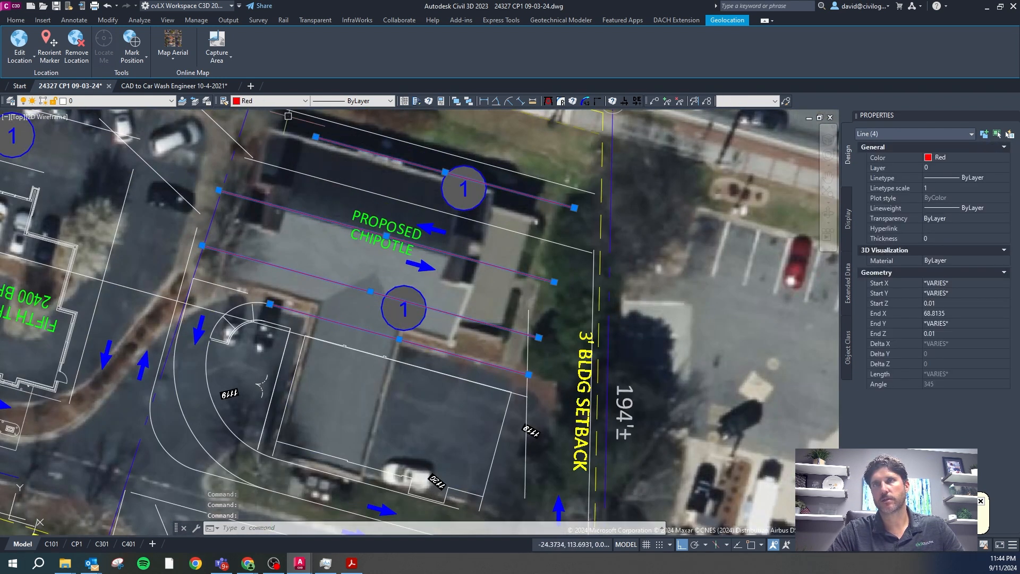
left_click(287, 100)
left_click(255, 170)
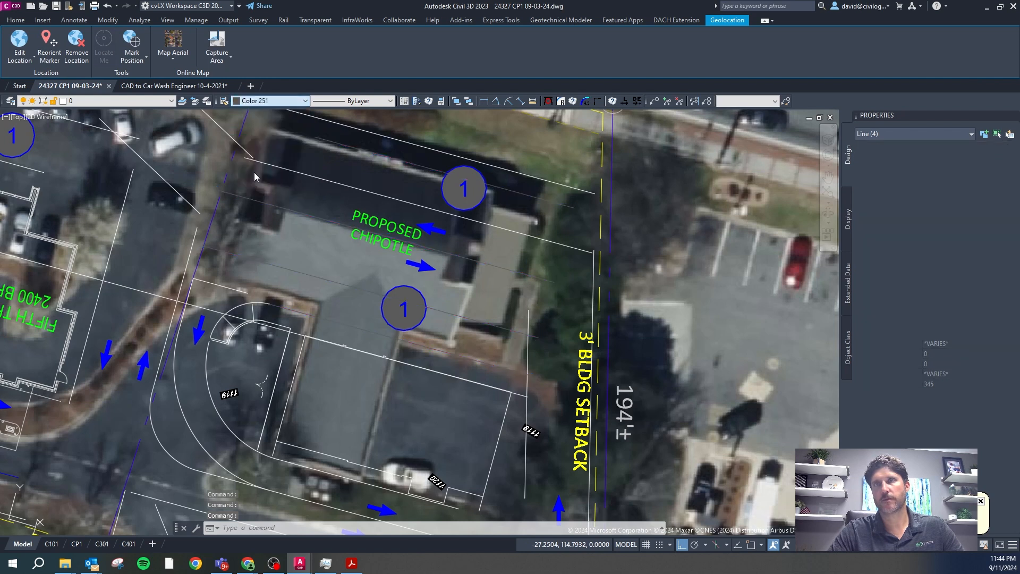
key("Escape")
key("Escape")
Step: Match the drive-through's north edge line to a ByLayer object on layer 0, restoring its ByLayer color
left_click(364, 331)
key("Return")
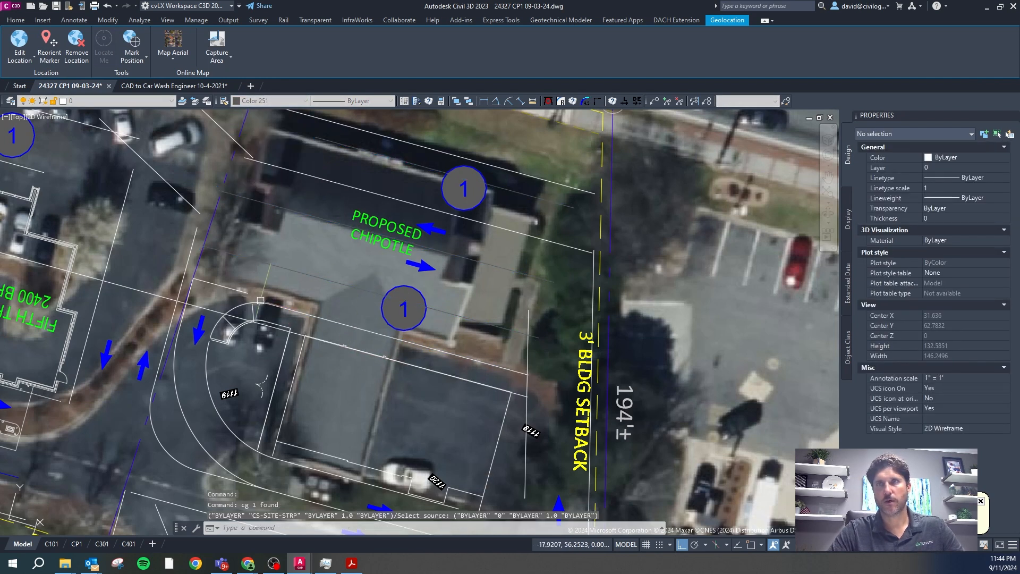
key("Escape")
left_click(348, 324)
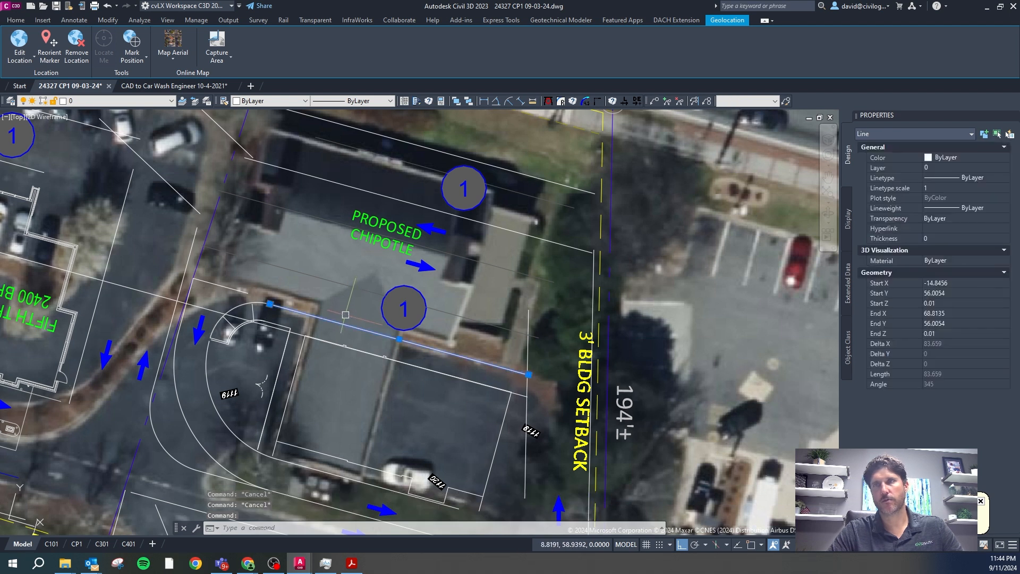
key("Escape")
type("o")
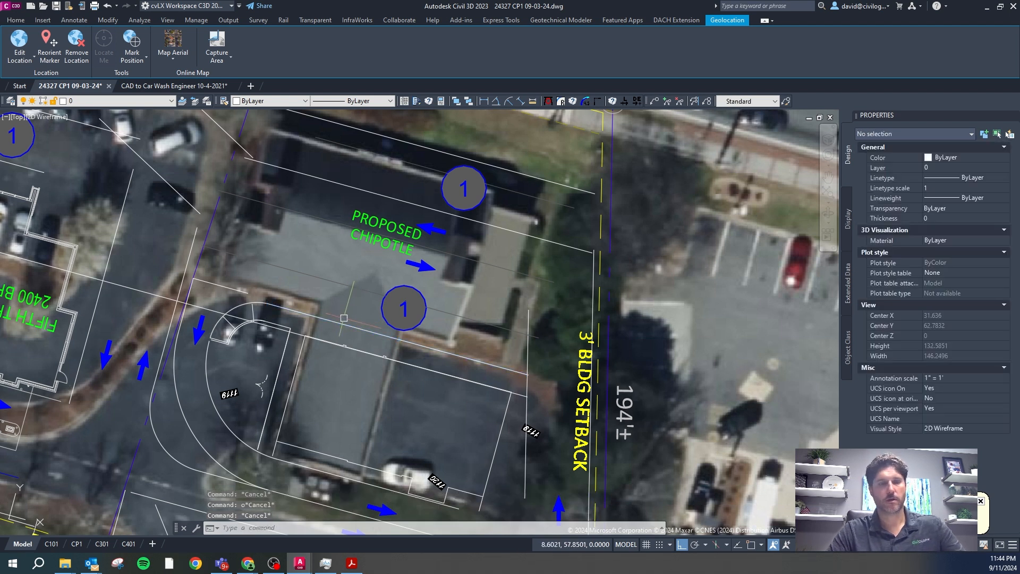
type("o")
key("Return")
type("12")
key("Return")
key("Escape")
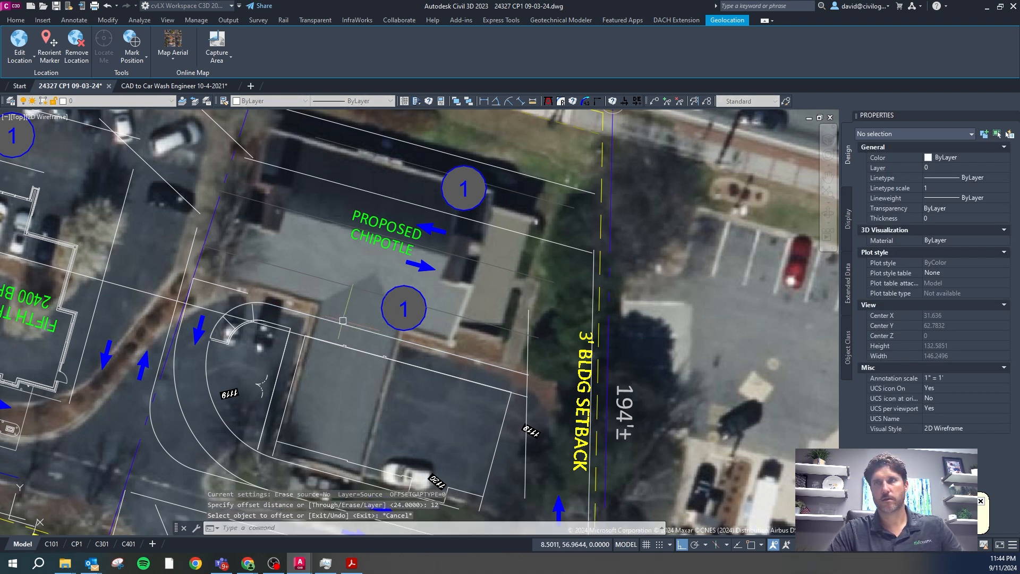
Step: Offset the white north edge line of the Chipotle drive-through 12 to the north
type("o")
key("Return")
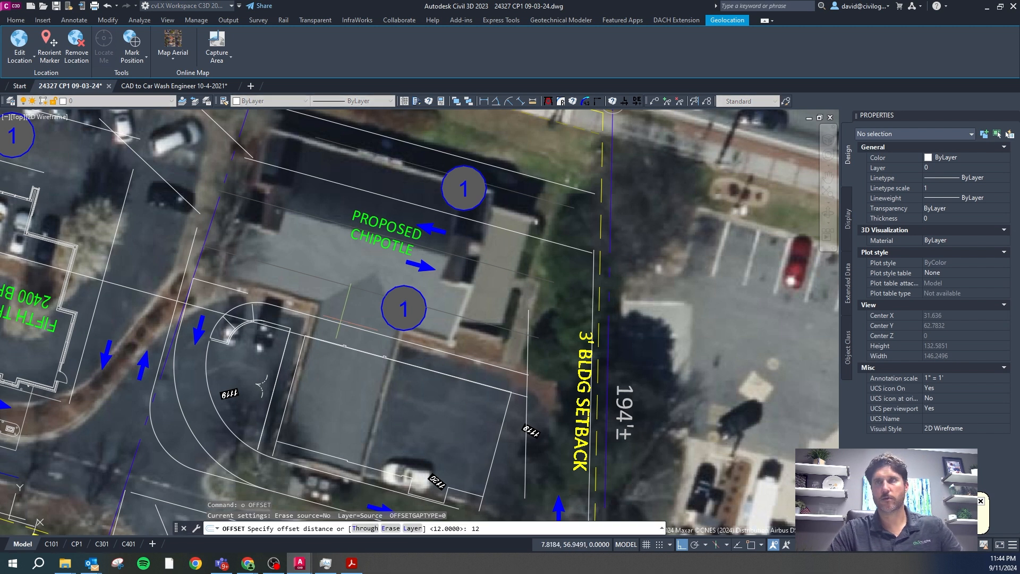
type("12")
key("Return")
key("Escape")
key("Escape")
Step: Erase the gray Color 251 line that overlaps the new white offset line
left_click(344, 292)
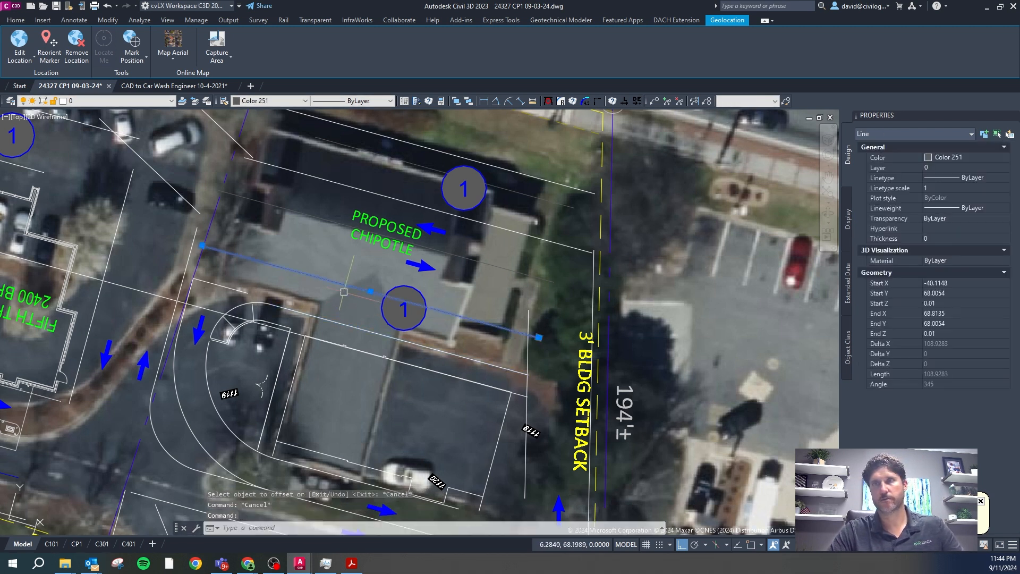
key("Delete")
key("Escape")
key("Escape")
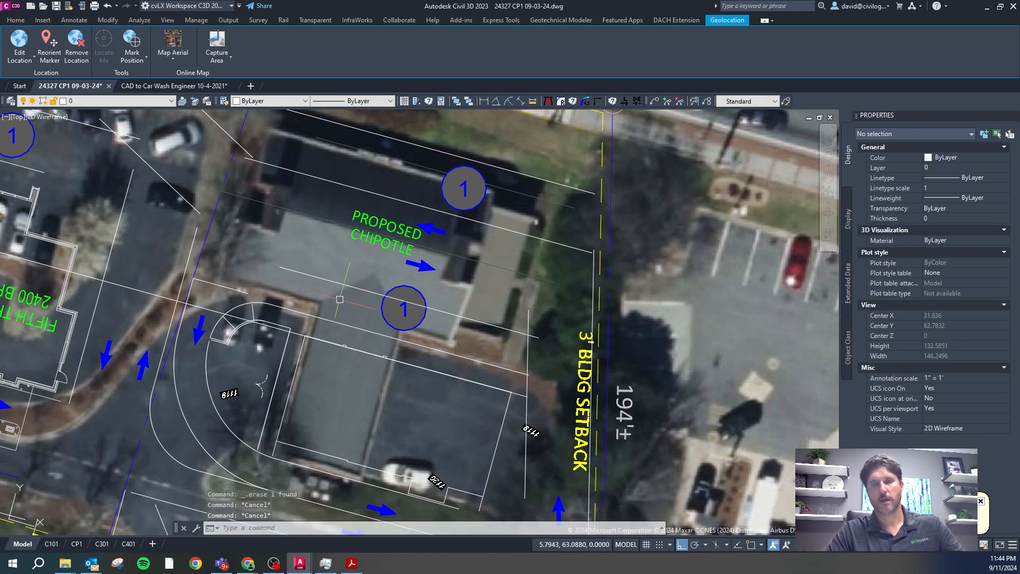
Step: Offset the white line just north of the Chipotle drive-through edge 24 to the north for the drive aisle
type("o")
key("Return")
type("24")
key("Return")
left_click(346, 285)
left_click(355, 240)
key("Escape")
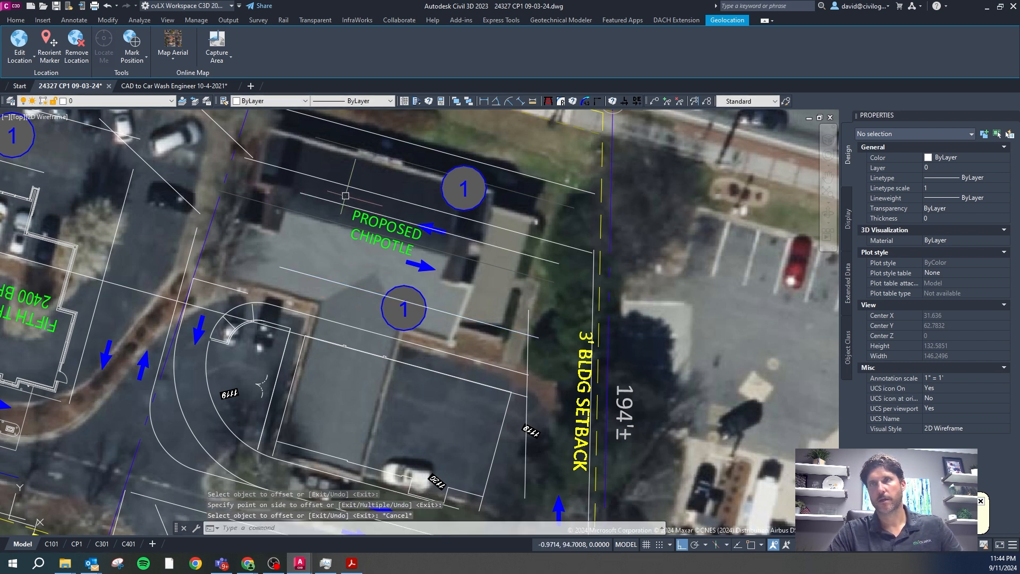
Step: Erase the two older long white lines running across the north side of the Chipotle site
left_click(345, 185)
left_click(394, 138)
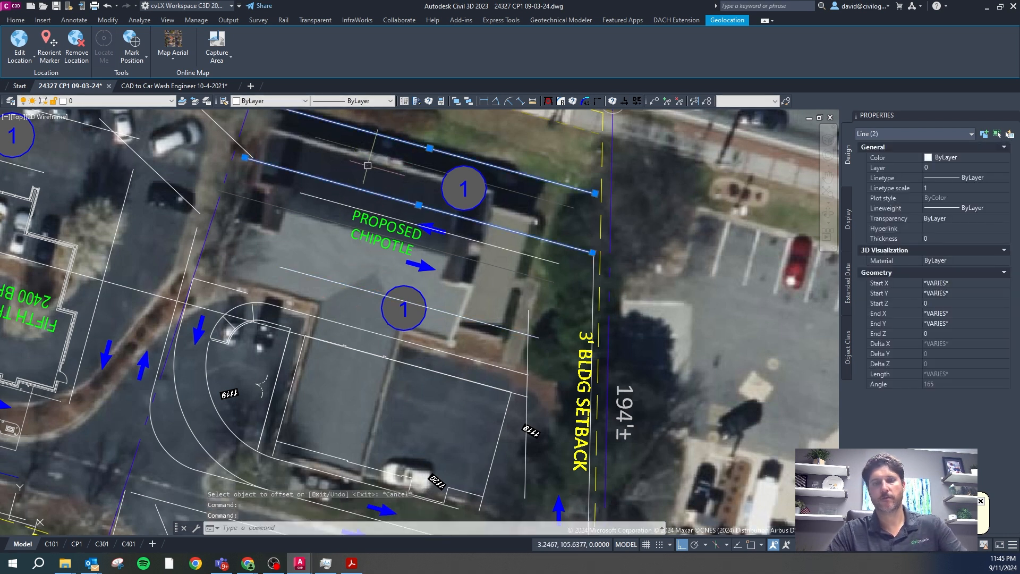
key("Delete")
key("Escape")
key("Escape")
Step: Offset the north aisle line 18 to the north and erase the gray line overlapping the result
key("Return")
type("18")
key("Return")
left_click(349, 207)
left_click(372, 192)
key("Escape")
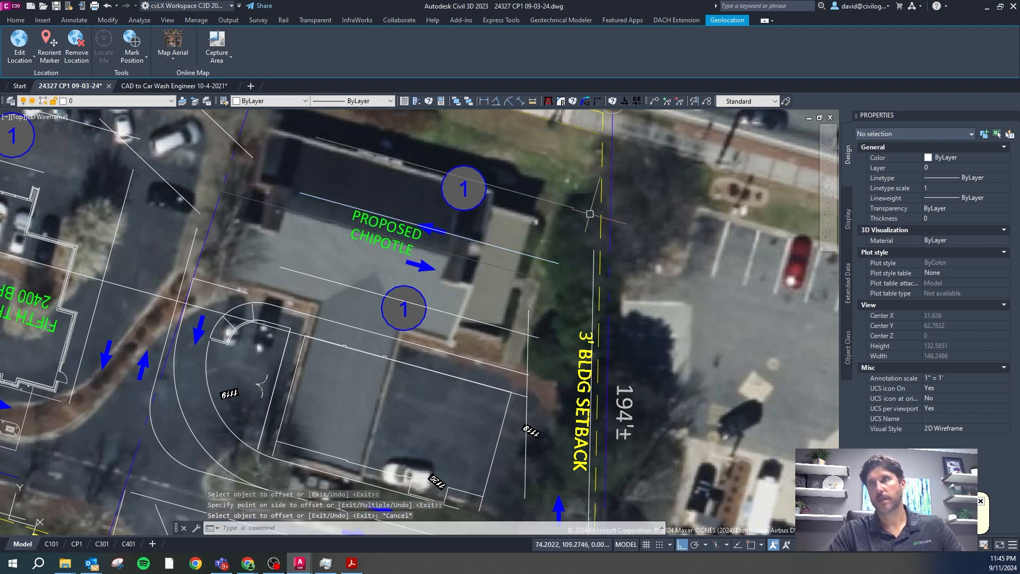
left_click(565, 206)
key("Delete")
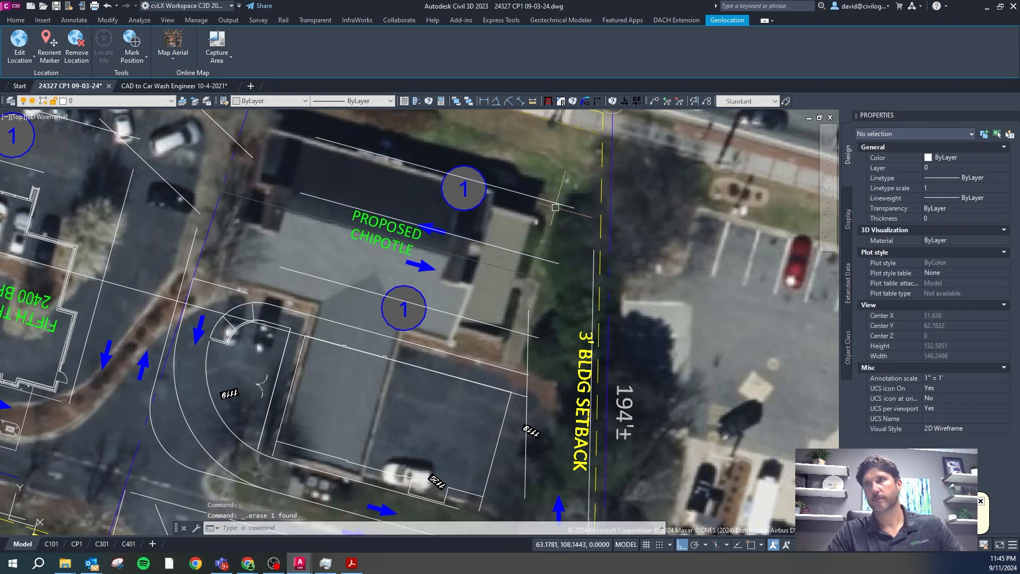
Step: Stretch the east end of the north aisle line toward the vertical line along the east setback
left_click(555, 203)
left_click(549, 260)
left_click(559, 263)
left_click(587, 271)
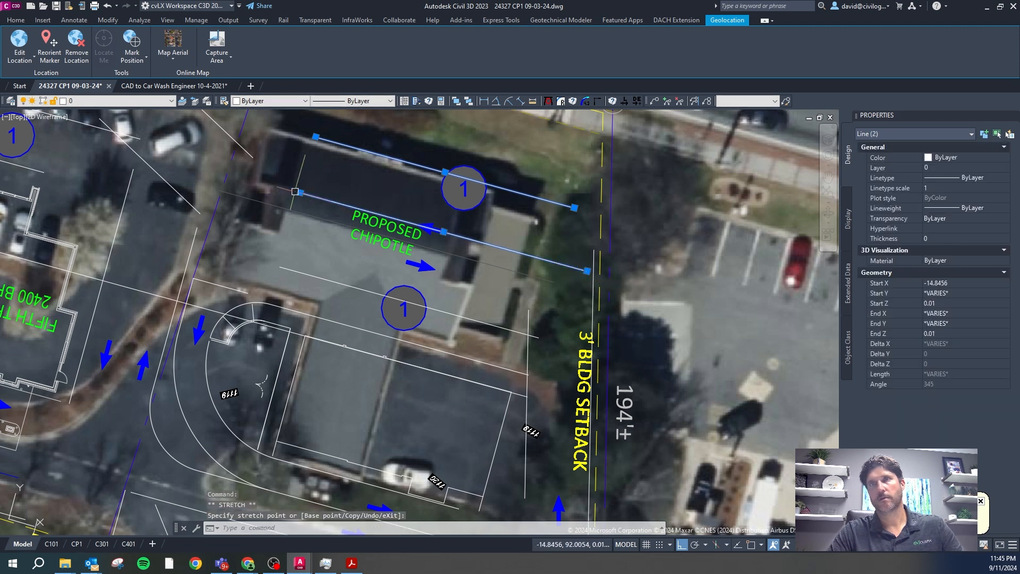
Step: Stretch the west ends of the aisle line and the northernmost parking line toward the blue property line
left_click(259, 181)
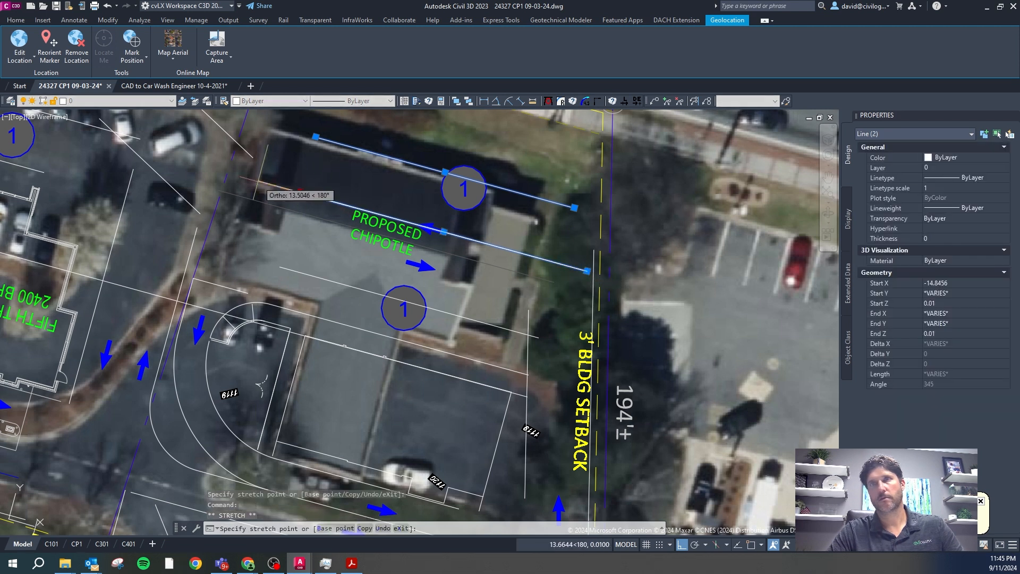
left_click(316, 137)
left_click(269, 124)
scroll(425, 248, "down", 5)
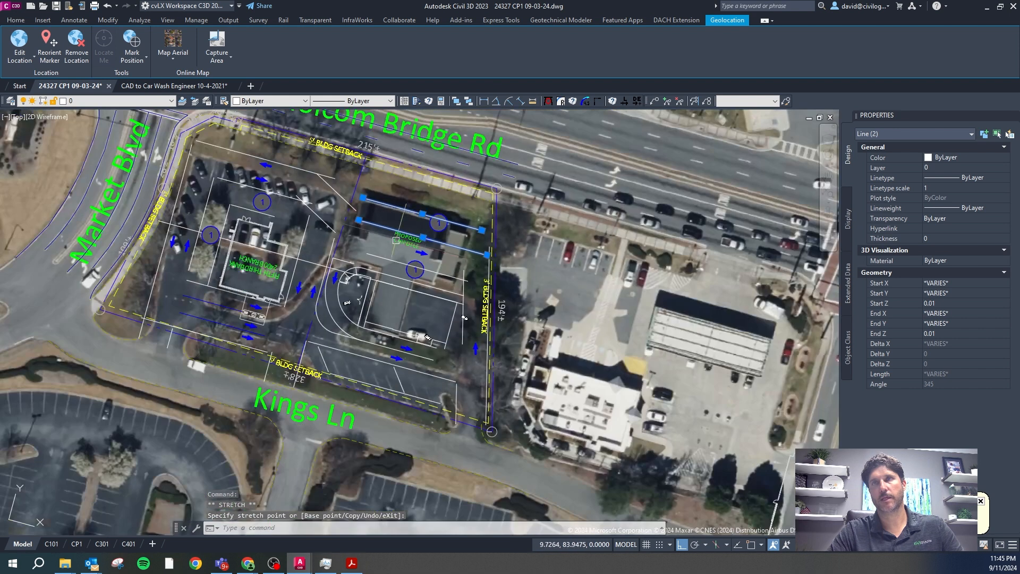
scroll(291, 197, "up", 3)
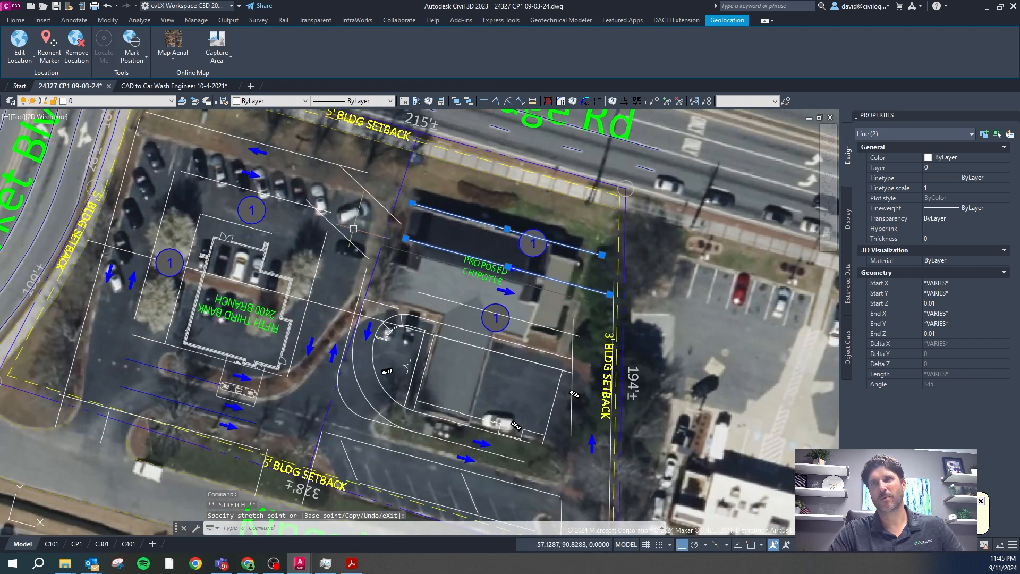
scroll(382, 214, "up", 4)
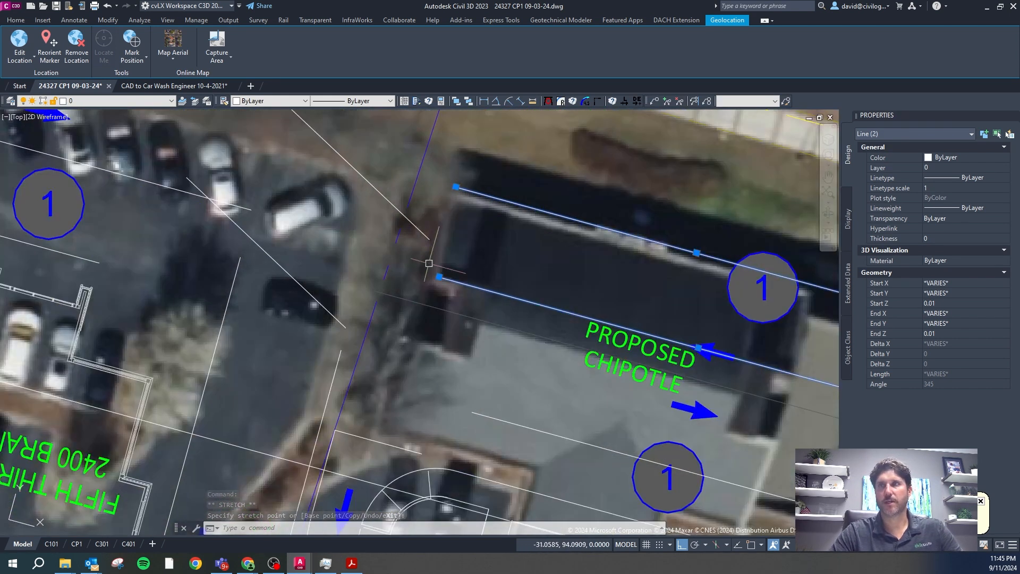
key("Escape")
key("Escape")
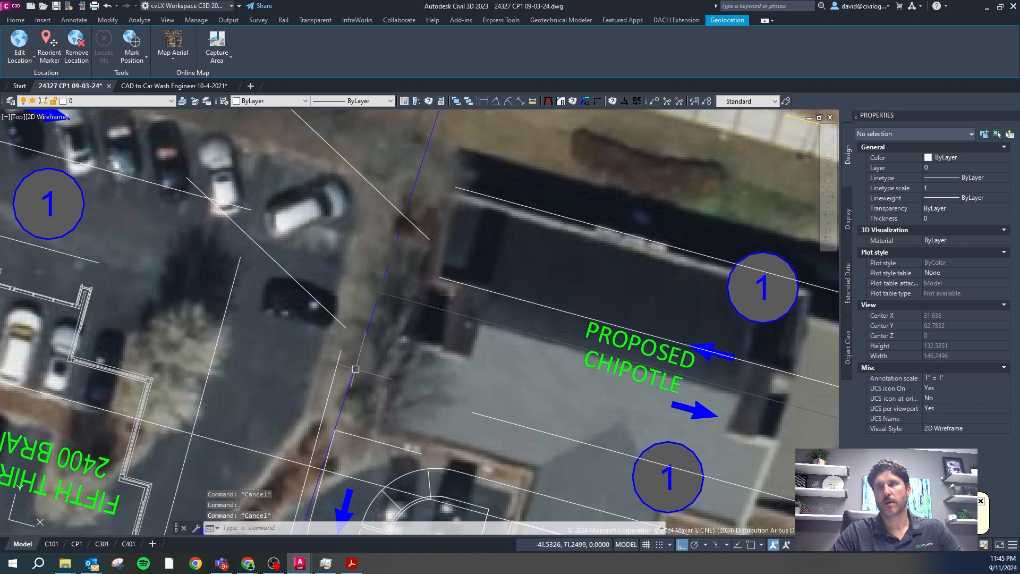
scroll(330, 238, "down", 2)
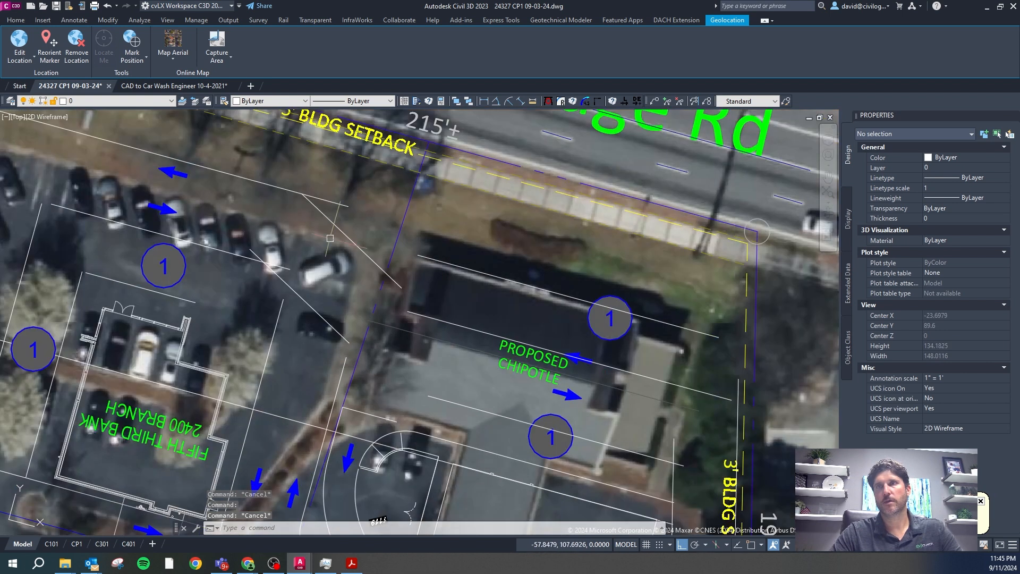
Step: Fillet the north aisle line and the vertical aisle line between the bank and the Chipotle site with radius 20
left_click(572, 101)
type("20")
key("Return")
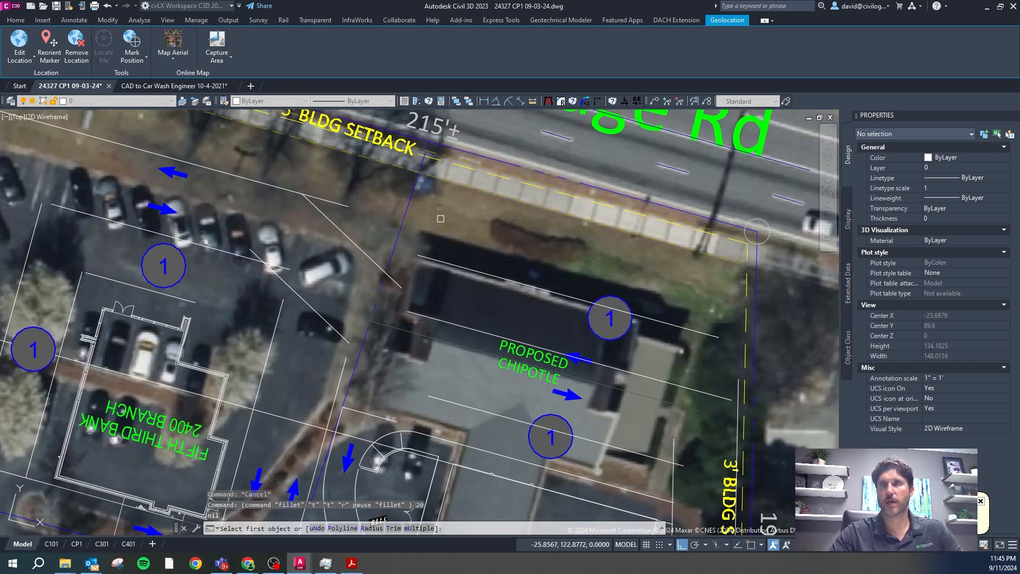
left_click(280, 182)
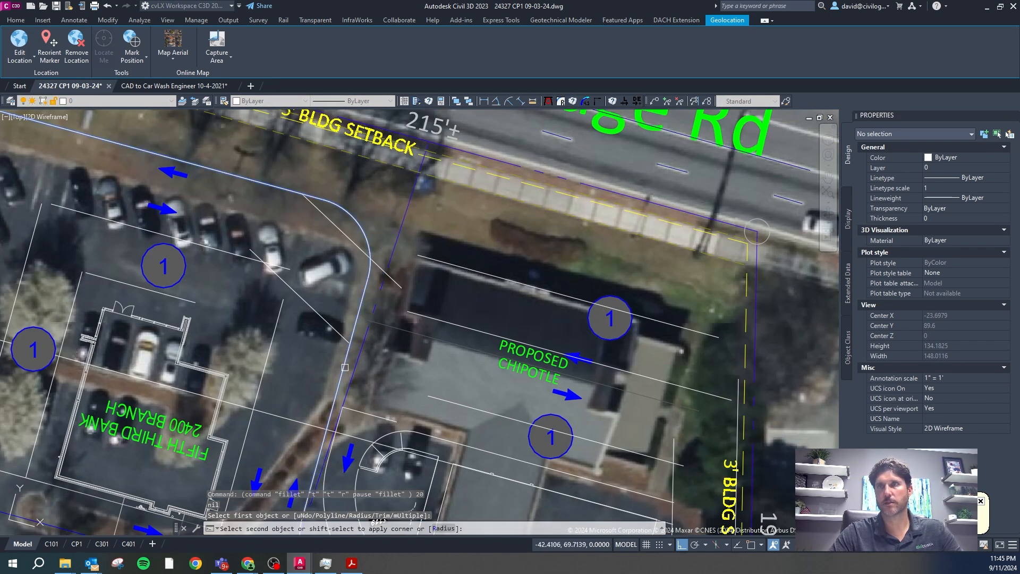
left_click(343, 367)
key("Escape")
Step: Stretch the Chipotle aisle line's west end to the vertical aisle line, and break that vertical line open across the aisle
left_click(416, 316)
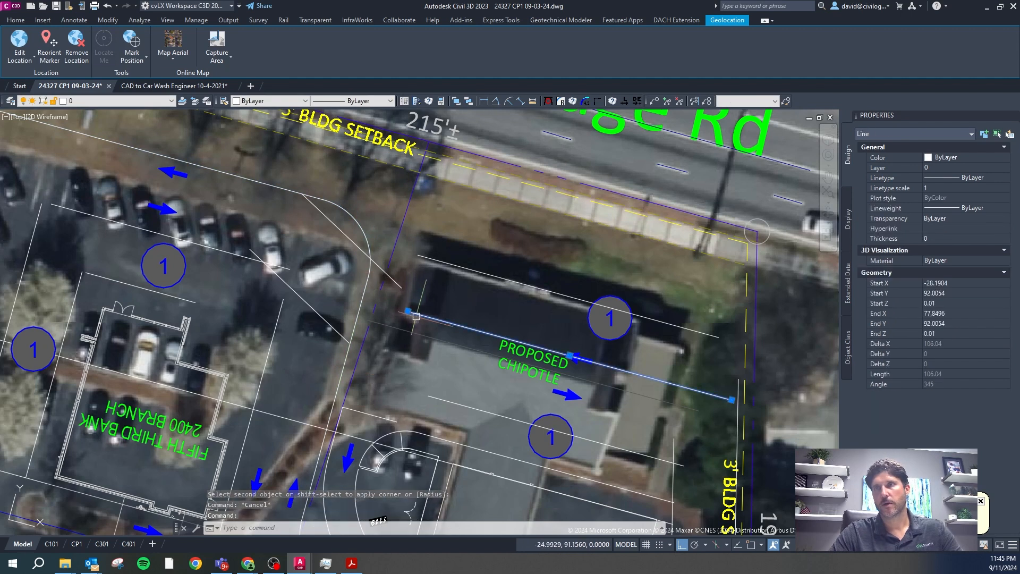
left_click(407, 311)
left_click(370, 301)
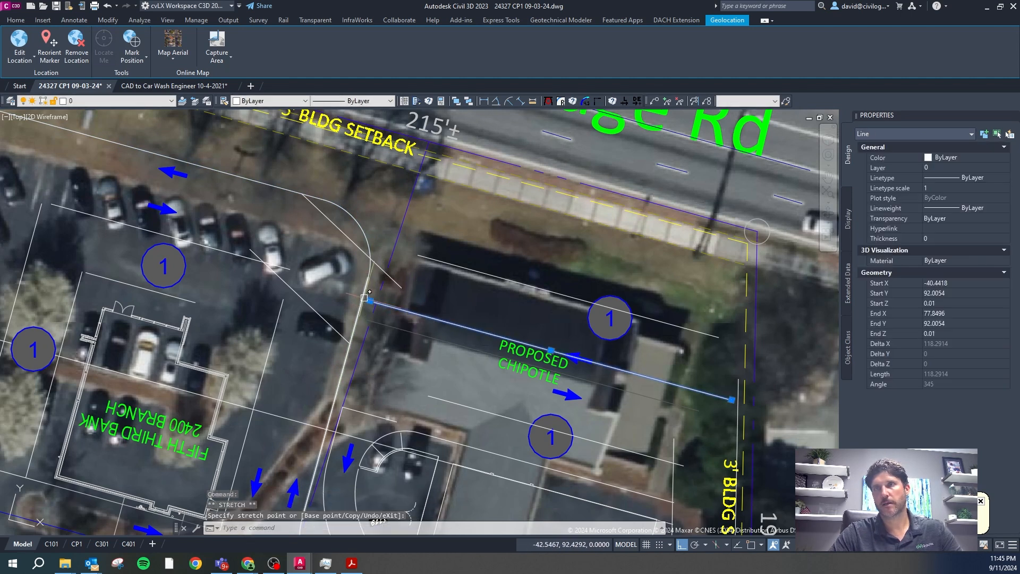
type("br")
key("Return")
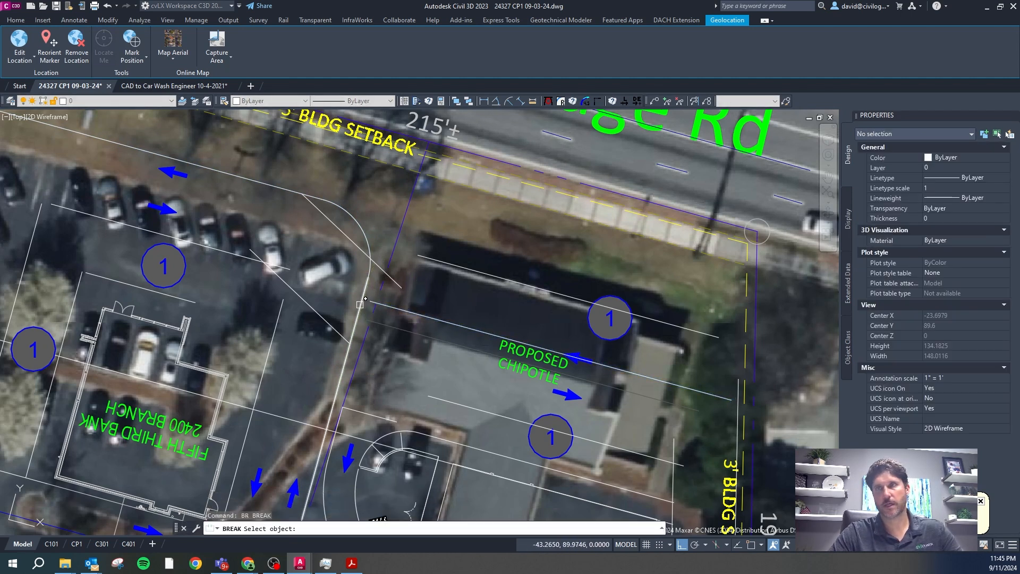
left_click(360, 313)
key("Escape")
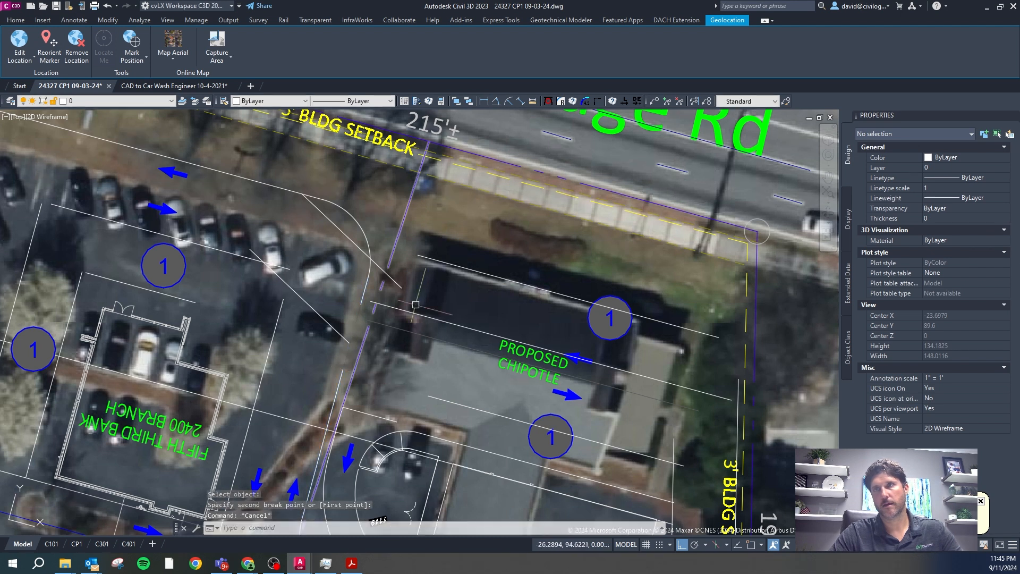
Step: Extend the Chipotle site's north parking line slightly west and draw a line closing the row's west end down toward the aisle
left_click(425, 257)
left_click(417, 255)
left_click(404, 252)
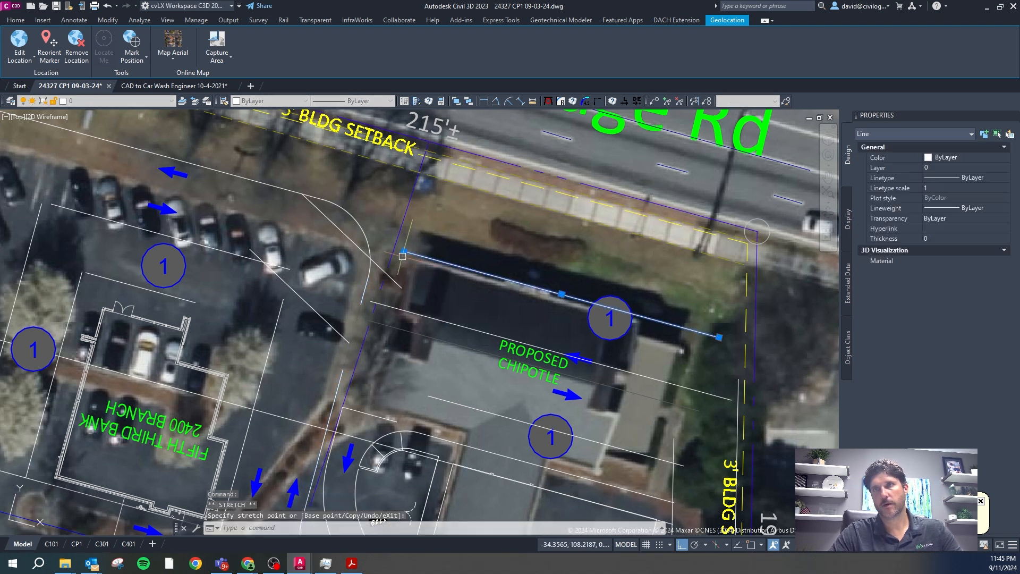
key("Escape")
type("l")
key("Return")
left_click(404, 251)
key("Escape")
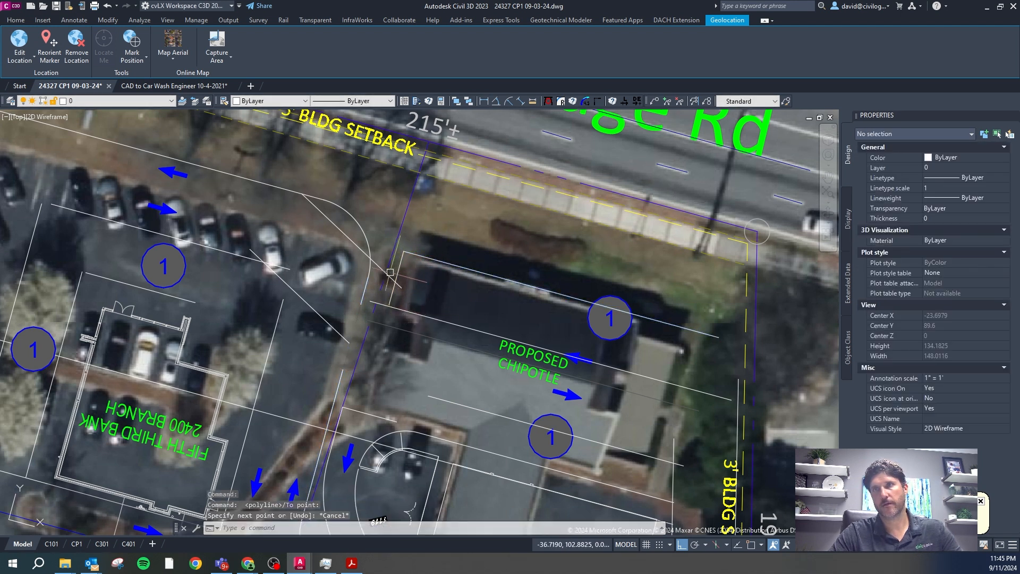
Step: Stretch the west end of the Chipotle site's south parking line out to the property line between the two sites
scroll(430, 327, "down", 2)
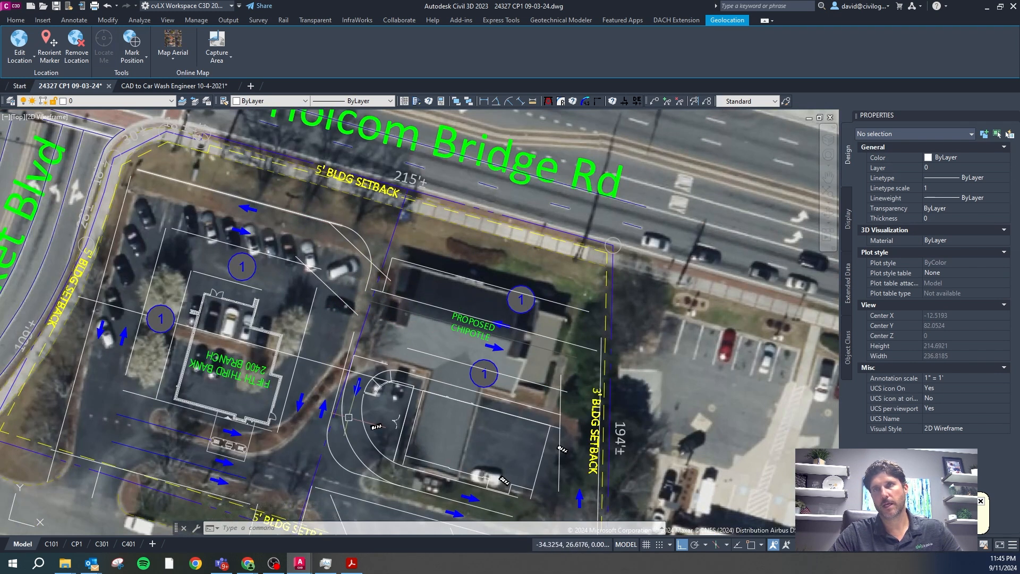
scroll(403, 340, "up", 2)
key("Escape")
key("Escape")
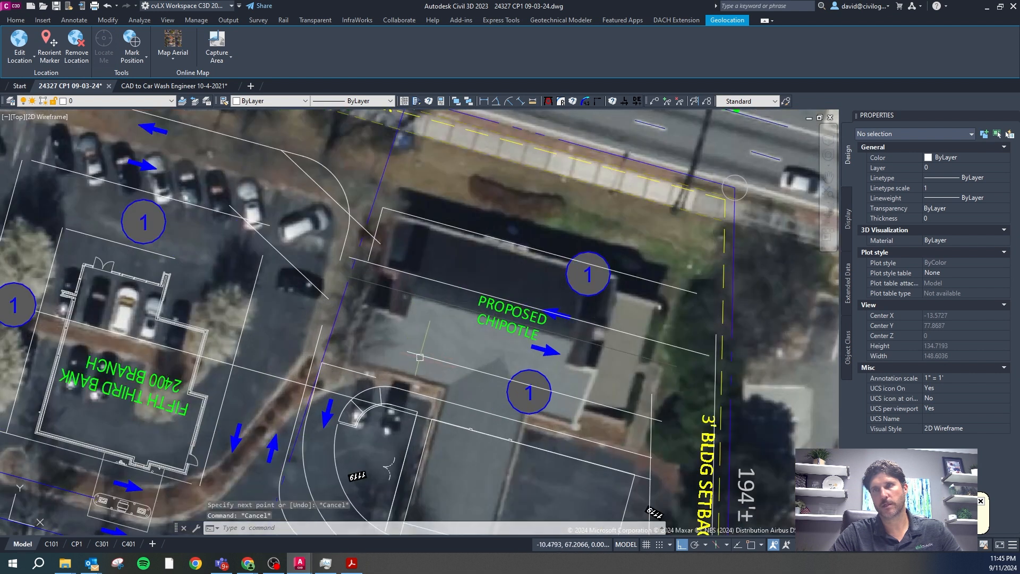
left_click(407, 351)
left_click(407, 351)
left_click(334, 332)
scroll(319, 280, "down", 2)
scroll(454, 326, "up", 2)
key("Escape")
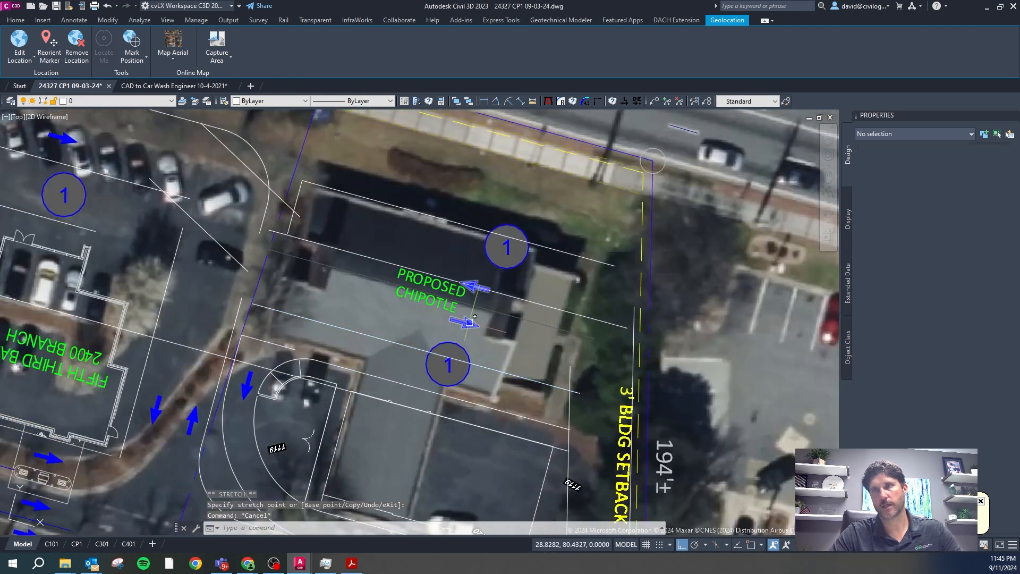
Step: Move the Chipotle aisle's two-way arrow block west along the aisle with ortho off
left_click(472, 322)
left_click(470, 305)
key("F8")
left_click(359, 295)
key("Escape")
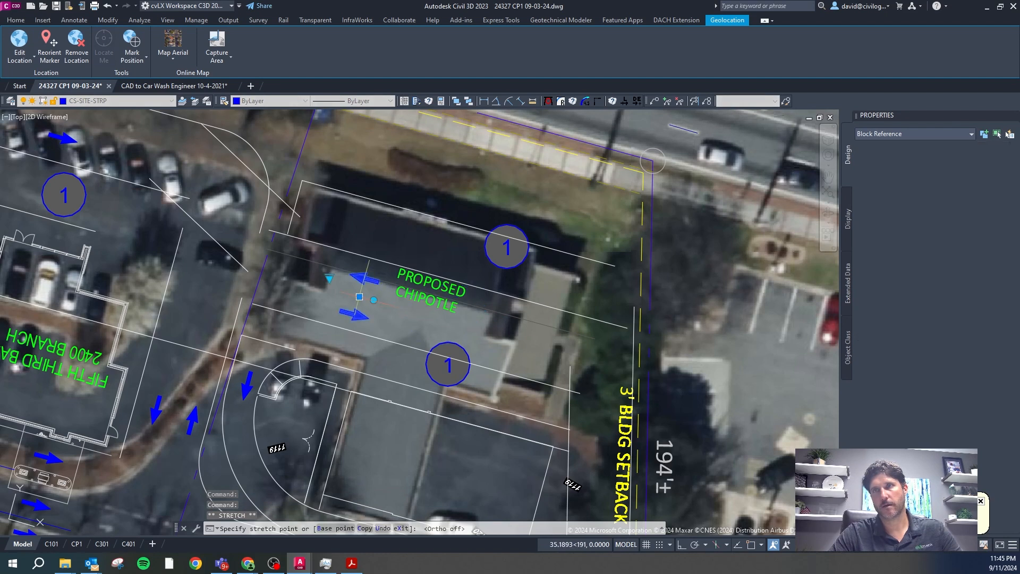
Step: Move the PROPOSED CHIPOTLE label south into the building outline beside the drive-through
left_click(429, 287)
left_click(429, 287)
scroll(388, 267, "down", 2)
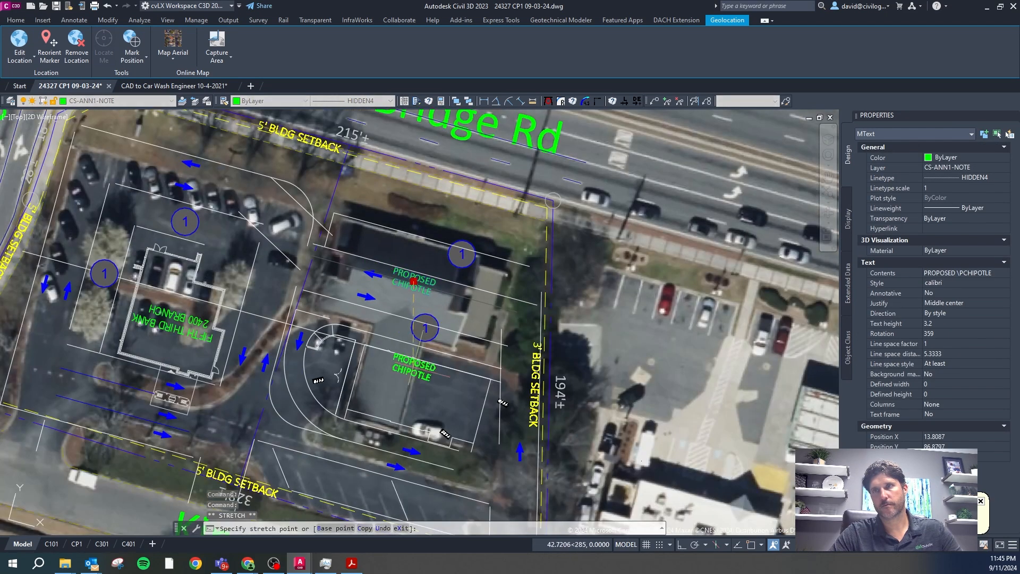
left_click(414, 386)
key("Escape")
Step: Erase the parking count bubble south of the Chipotle aisle and shift the north row's bubble west
left_click(427, 332)
key("Delete")
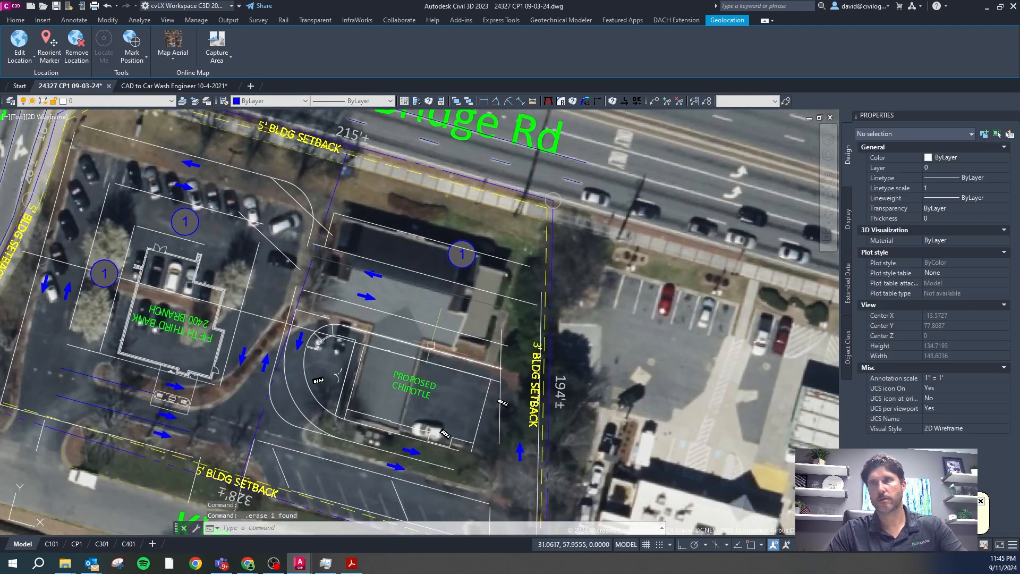
left_click(465, 253)
left_click(466, 253)
left_click(462, 255)
left_click(435, 259)
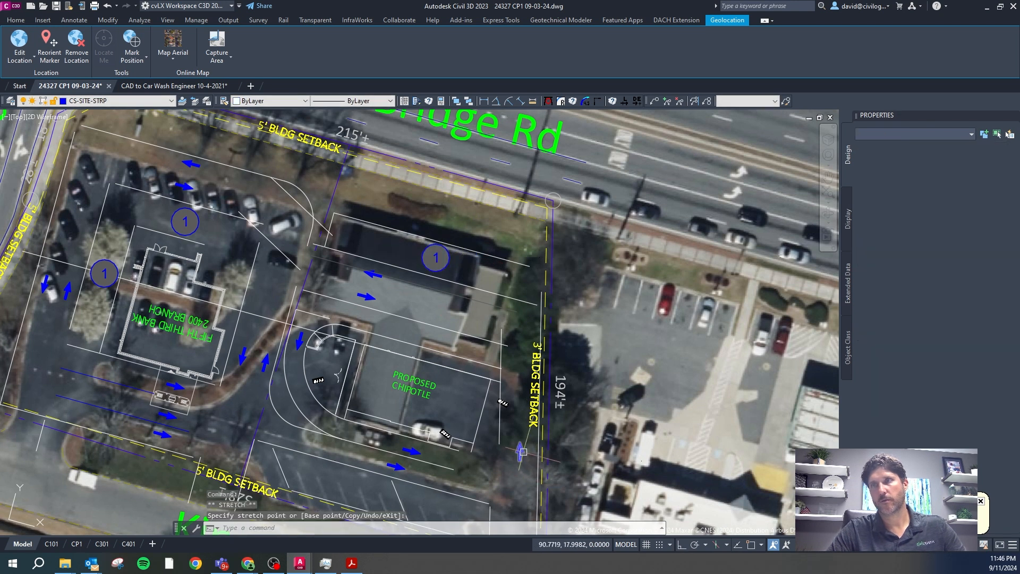
Step: Move the straight arrow in the lane along the east setback farther north, beside the Chipotle building
key("Escape")
left_click(522, 451)
left_click(520, 451)
left_click(520, 385)
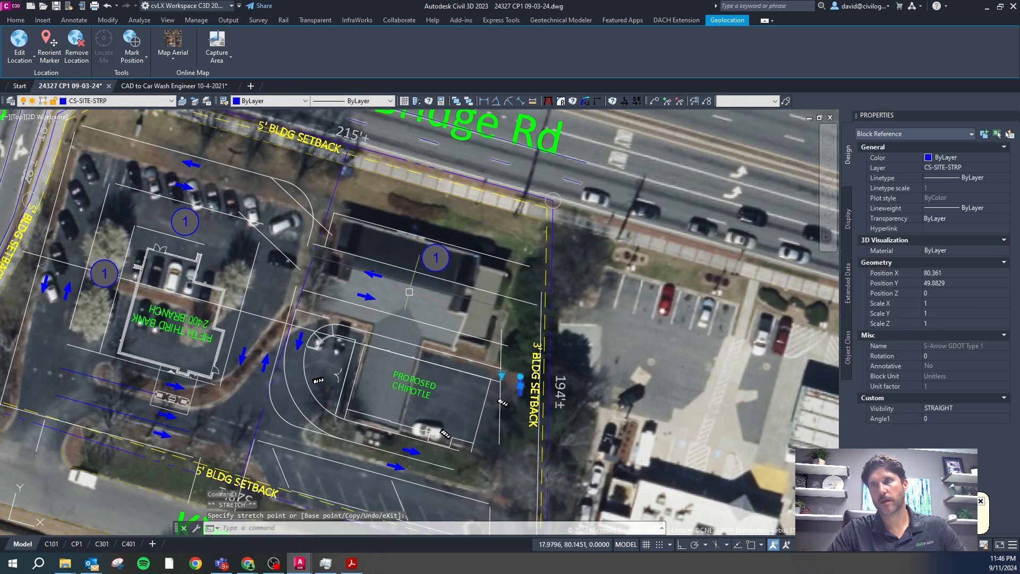
scroll(402, 280, "down", 2)
scroll(407, 410, "up", 4)
key("Escape")
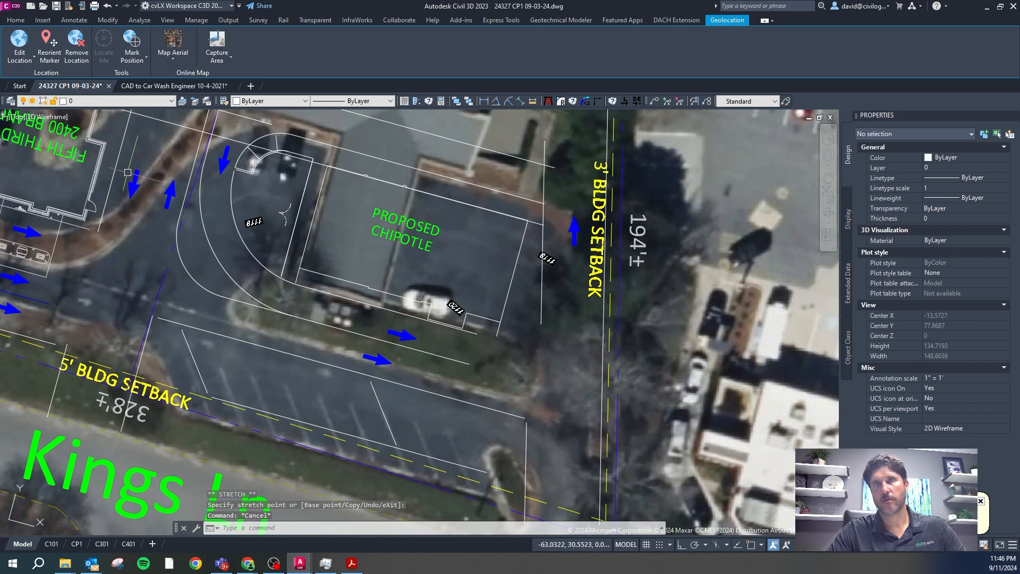
Step: Copy the two-way arrow block between the bank and Chipotle to the middle, west and east access points on Kings Ln
left_click(133, 182)
type("co")
key("space")
left_click(233, 220)
left_click(188, 409)
scroll(553, 411, "down", 2)
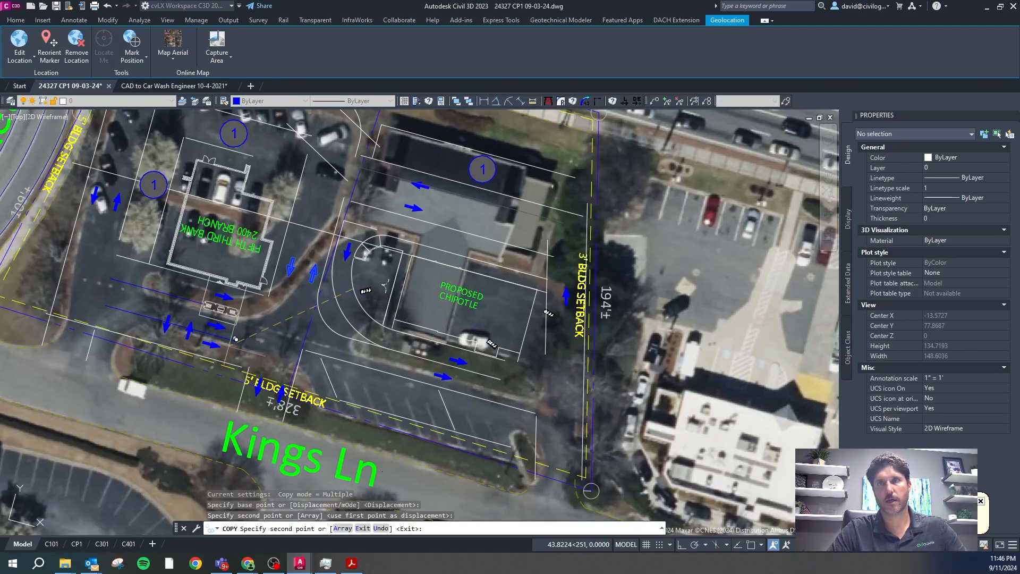
left_click(128, 344)
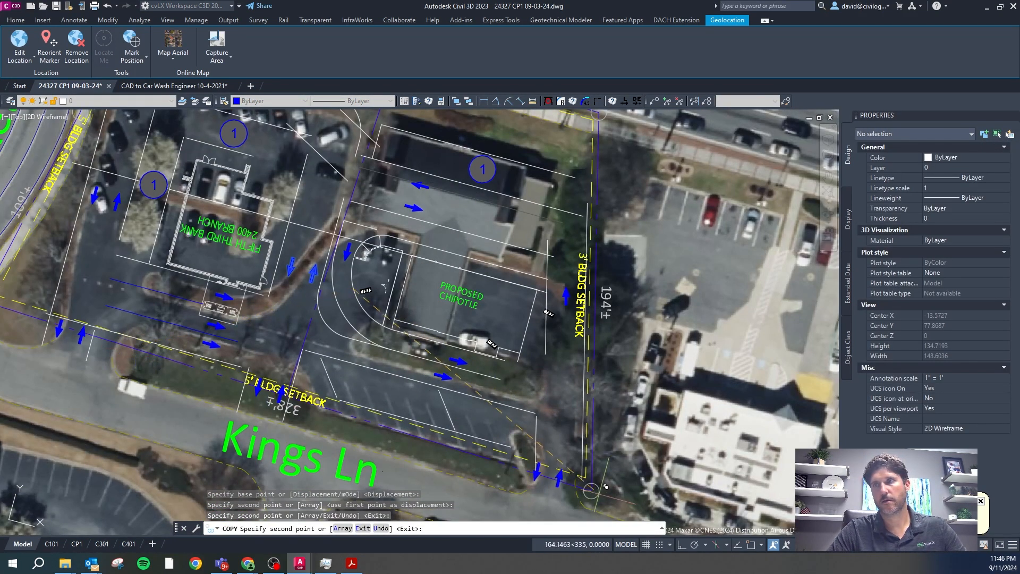
left_click(614, 484)
scroll(630, 501, "up", 5)
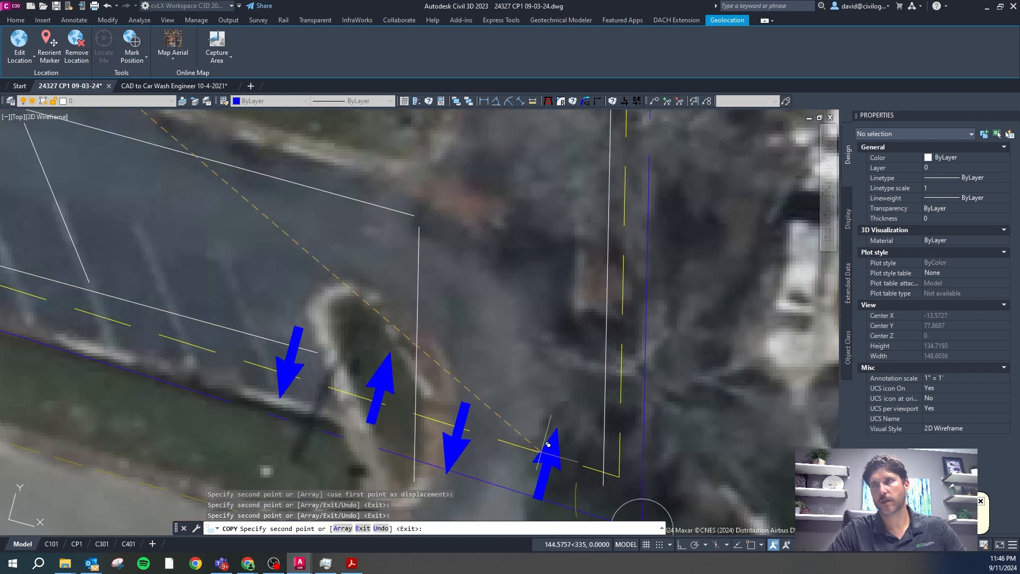
scroll(691, 510, "down", 2)
key("Escape")
Step: Rotate the arrow block at the east Kings Ln access to align with the east setback, using ortho
left_click(502, 439)
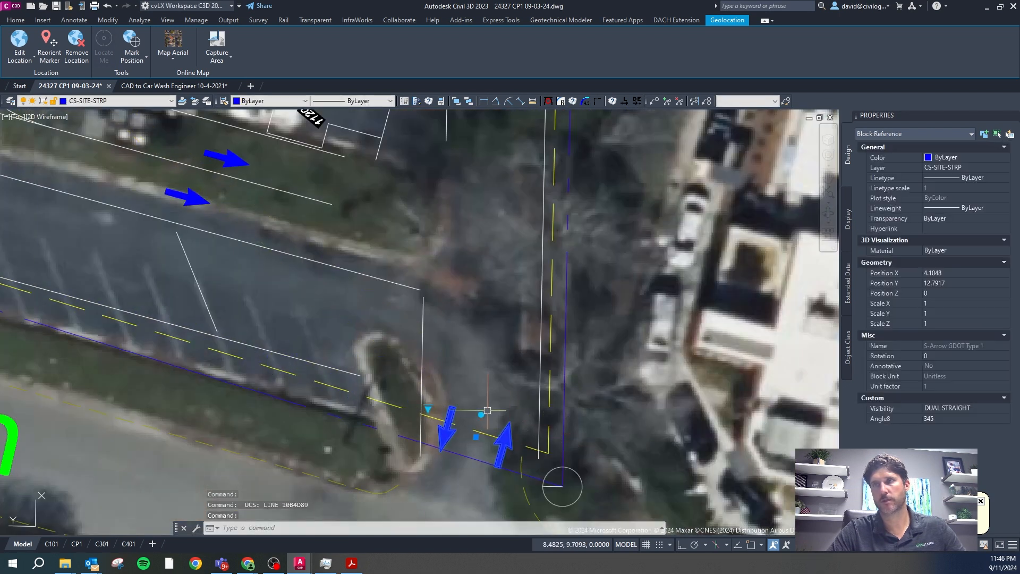
left_click(480, 414)
left_click(446, 375)
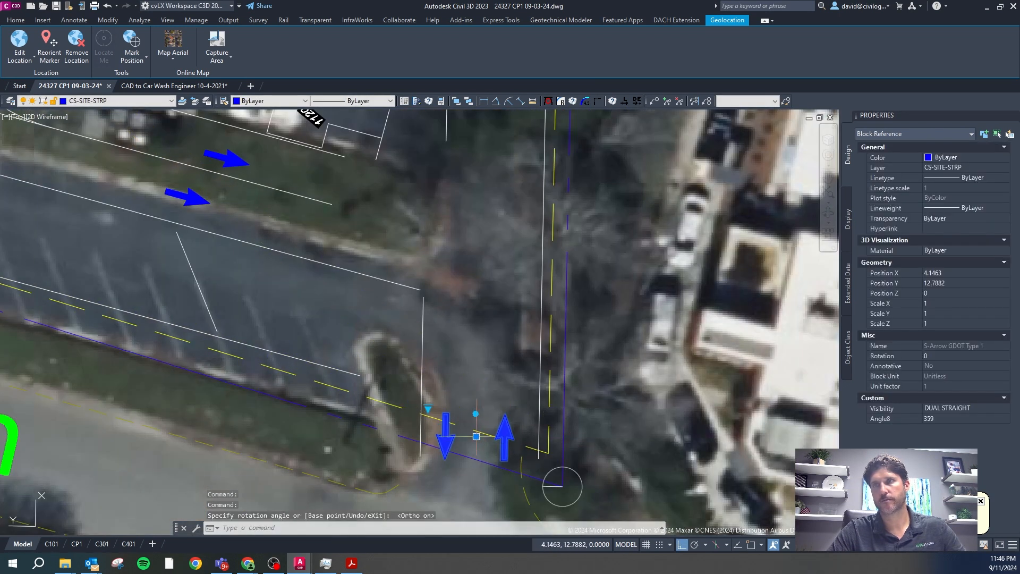
key("Escape")
key("Escape")
Step: Move the eastern angled stall line to the east end of the parking row along Kings Ln
scroll(341, 332, "down", 4)
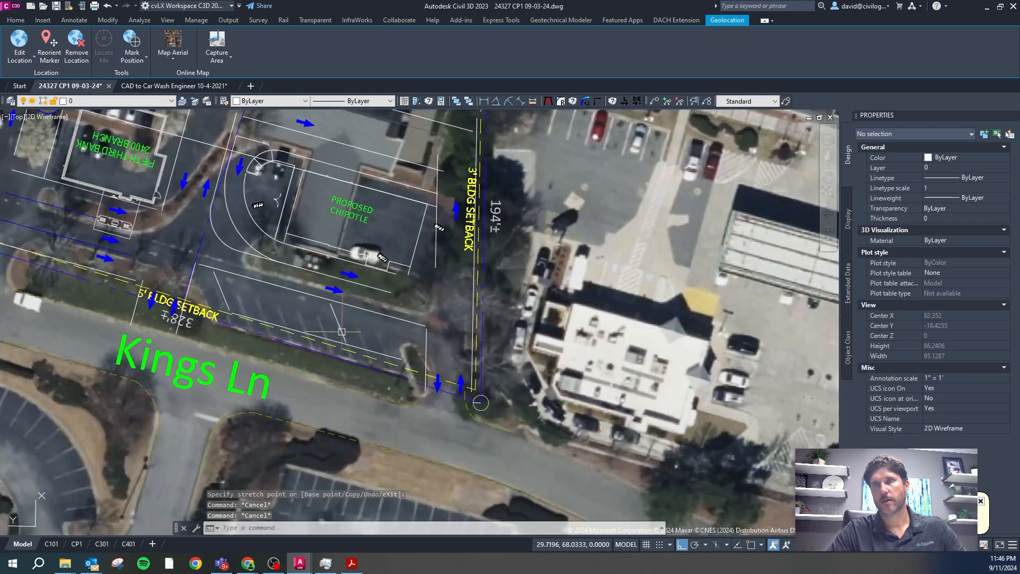
left_click(340, 332)
key("Escape")
type("m")
key("space")
left_click(361, 333)
key("F8")
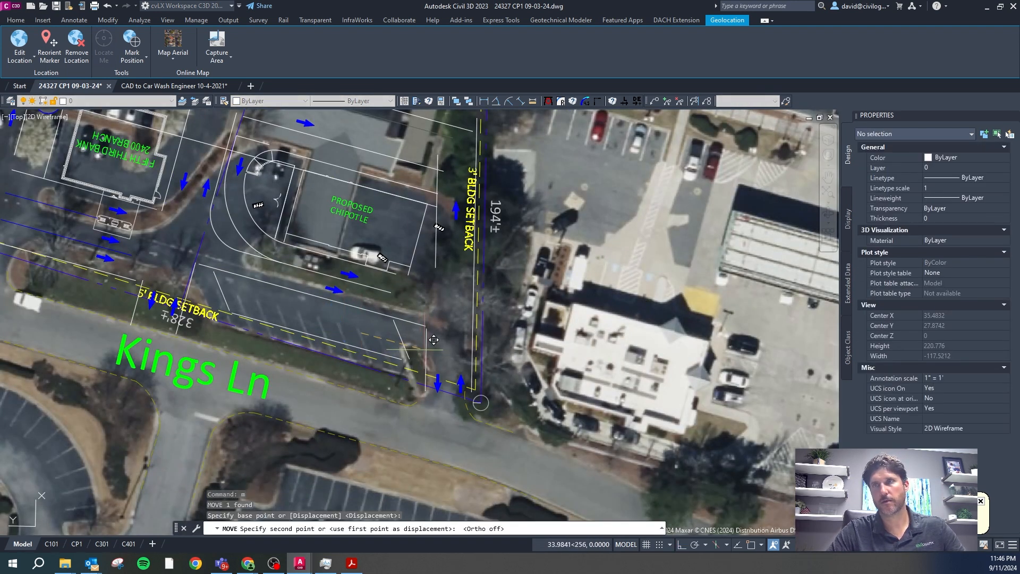
key("Escape")
Step: Draw a line across the west Kings Ln driveway from the east curb end, tangent to the curb return on the west side
scroll(401, 367, "down", 2)
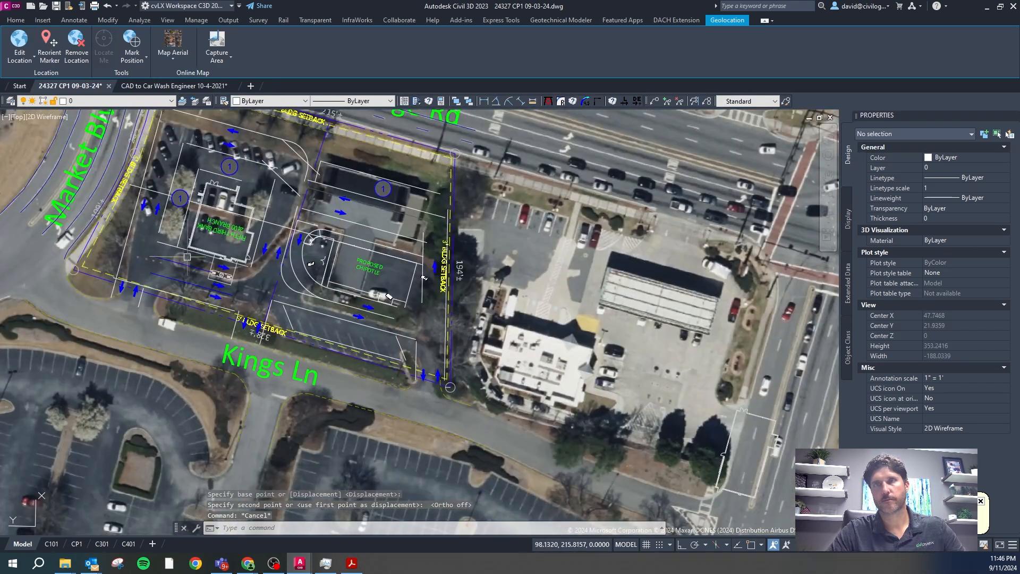
scroll(159, 266, "up", 3)
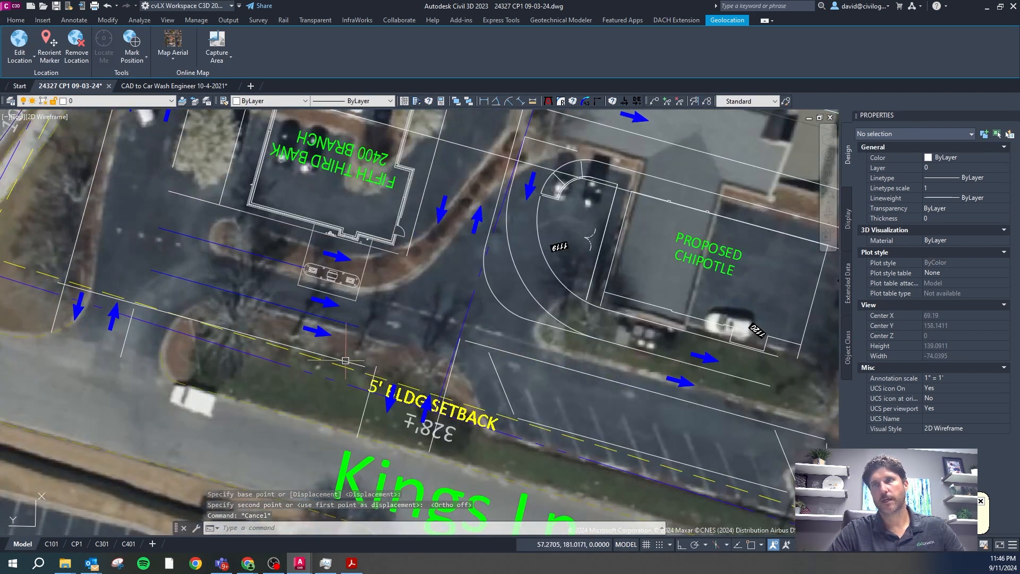
scroll(260, 375, "down", 2)
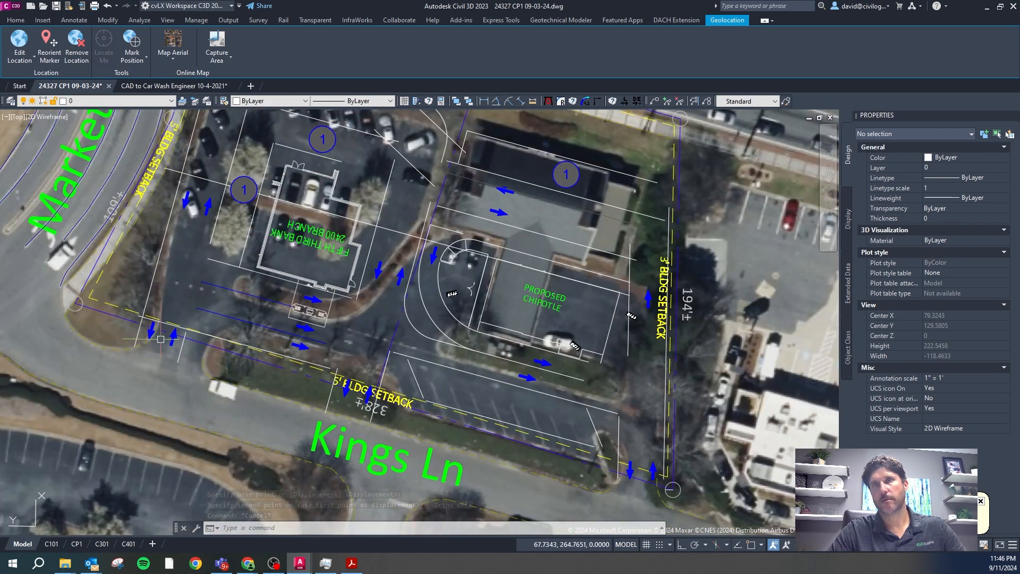
scroll(190, 381, "up", 3)
scroll(202, 318, "down", 2)
scroll(159, 324, "up", 3)
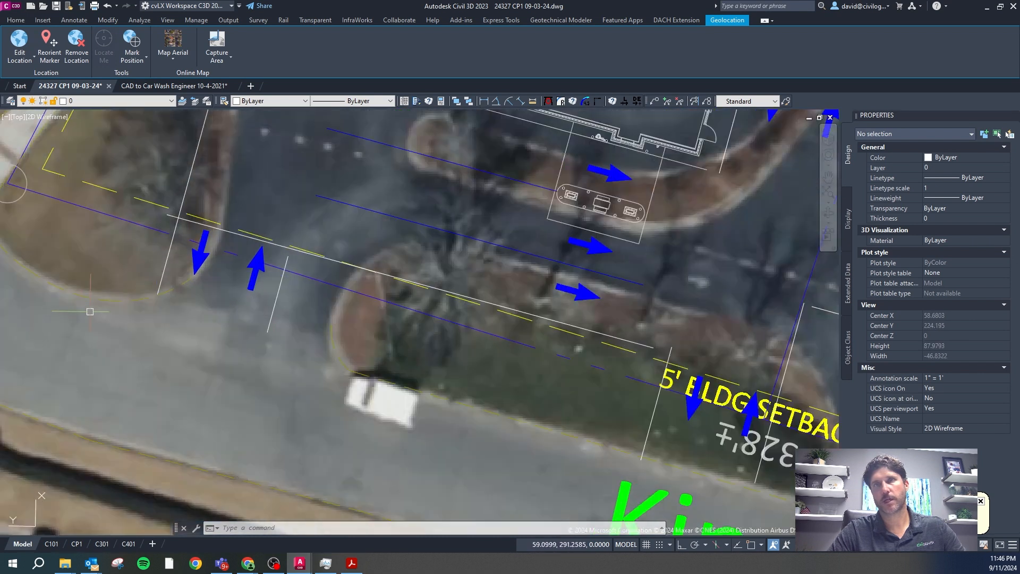
key("Escape")
key("Escape")
key("space")
left_click(349, 370)
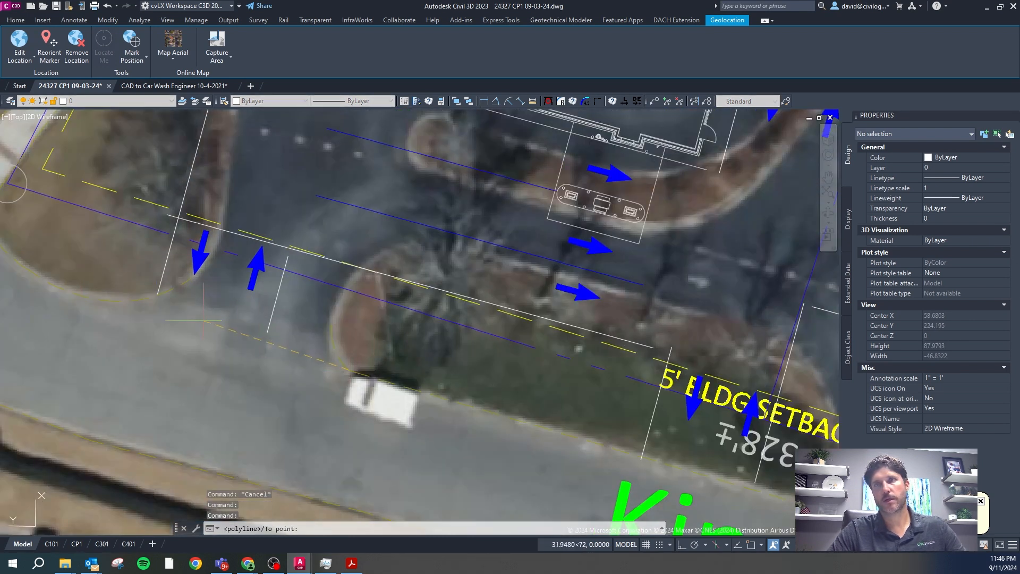
right_click(73, 291)
right_click(73, 290, "shift")
key("g")
left_click(74, 290)
key("Escape")
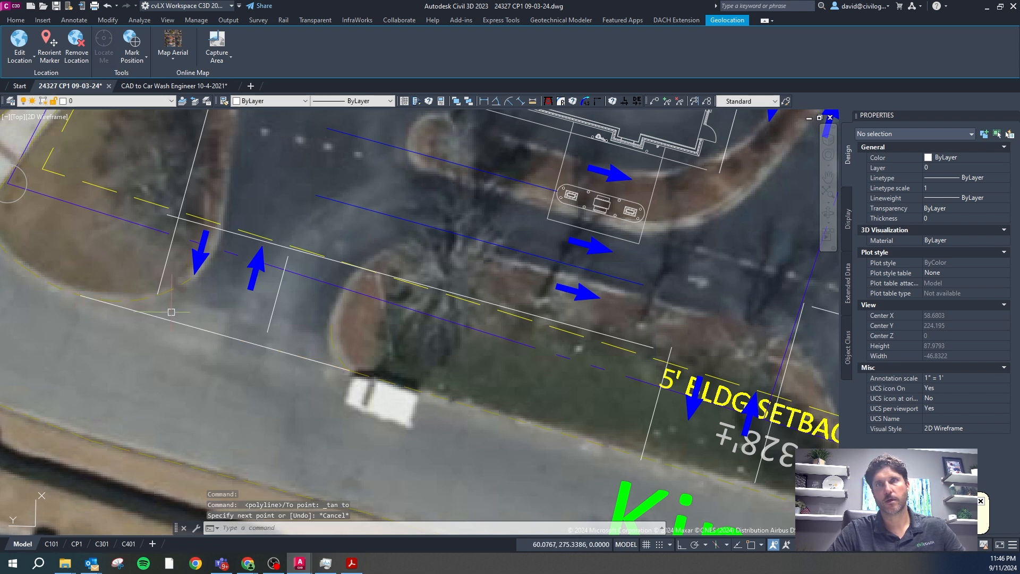
Step: Put the new line across the west driveway on layer CA-SITE-CONC
left_click(170, 320)
left_click(125, 103)
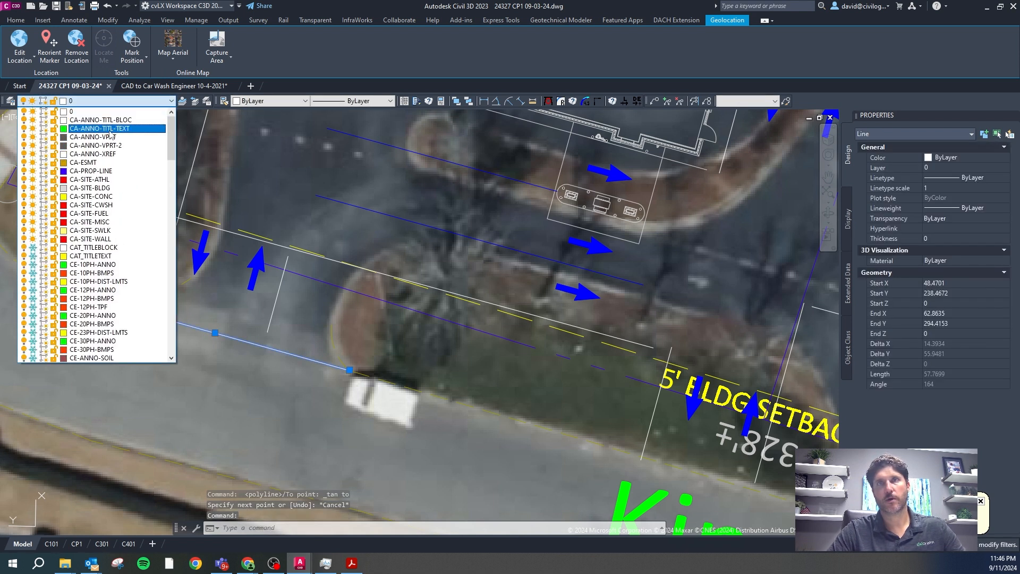
left_click(91, 198)
key("Escape")
key("Escape")
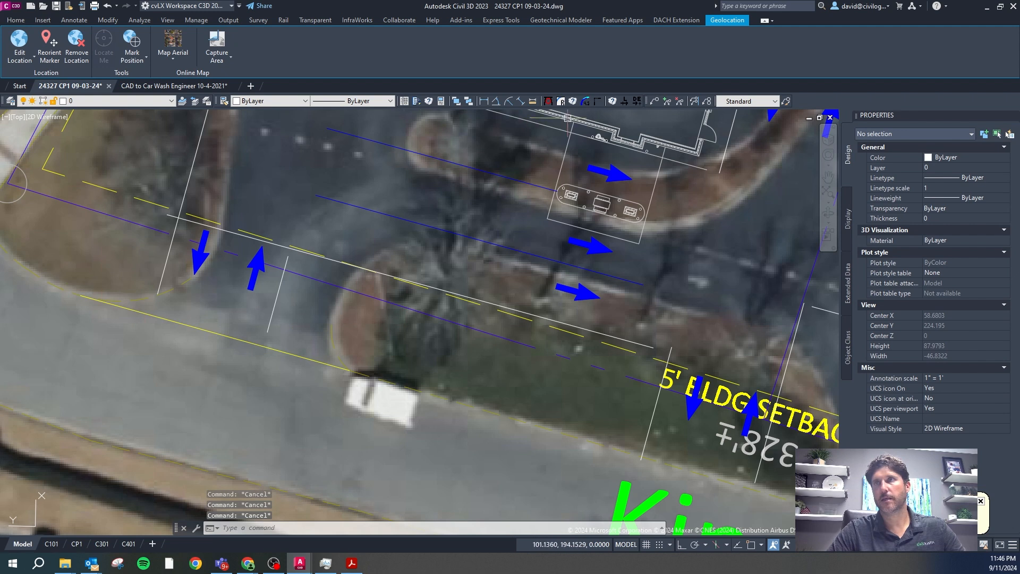
Step: Fillet the west driveway's west edge line with the Kings Ln curb line at radius 15
key("Return")
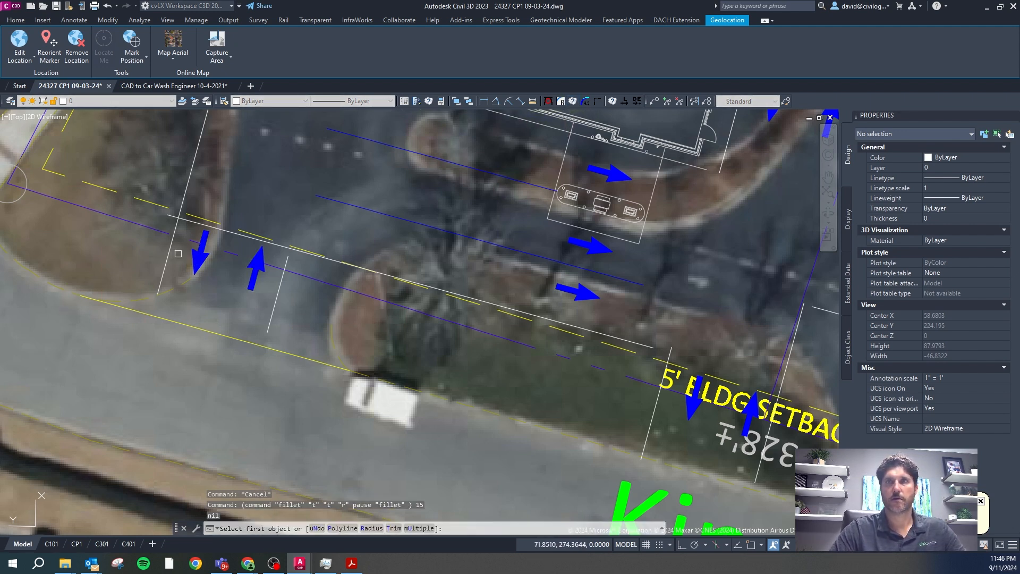
left_click(170, 255)
left_click(112, 306)
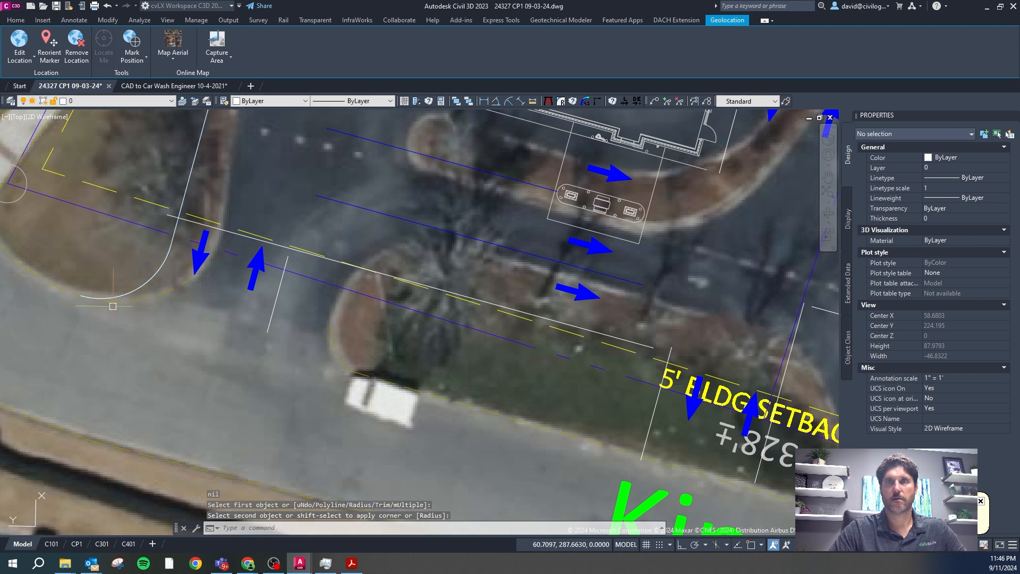
key("Escape")
key("Escape")
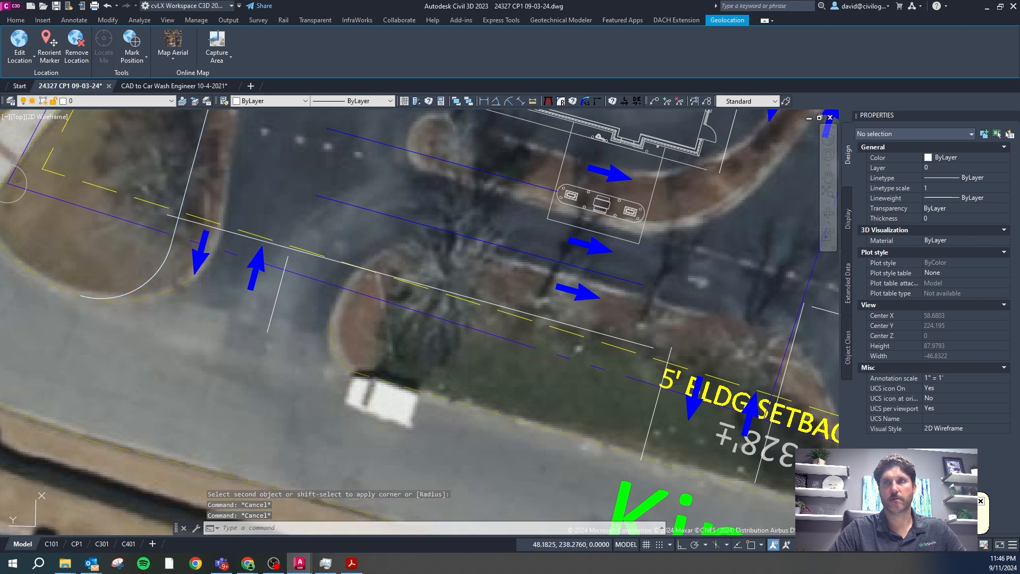
Step: Draw a curb line across the mouth of the west Kings Ln driveway from the east curb end, tangent to the west curb return
left_click(352, 373)
right_click(153, 317, "shift")
key("r")
left_click(82, 295)
key("Escape")
key("Escape")
key("Escape")
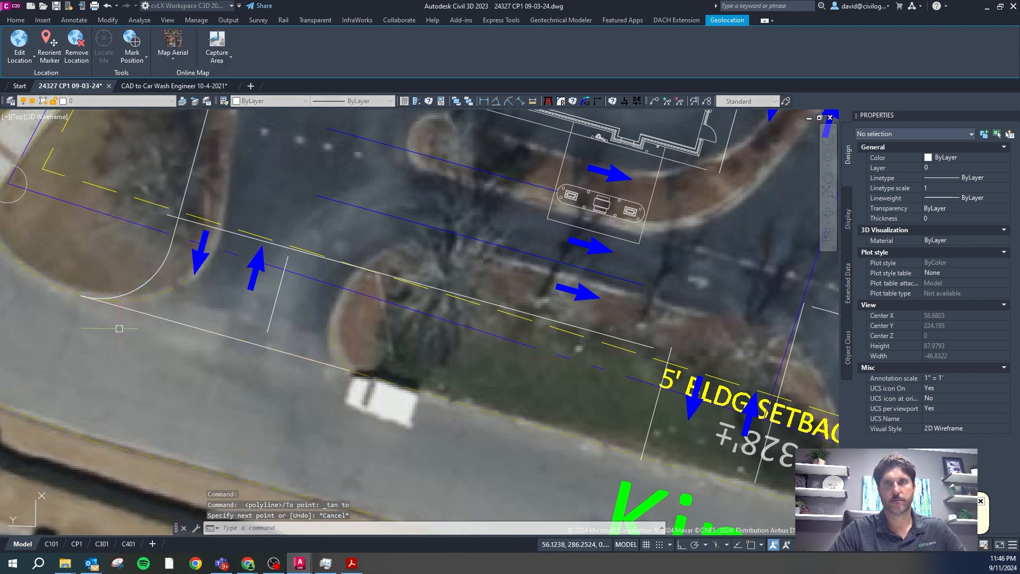
Step: Fillet the west driveway's east edge line with the curb line across its mouth at radius 15
type("f")
key("Return")
left_click(267, 322)
left_click(308, 361)
key("Escape")
Step: Put the curb returns and edge lines on both sides of the west Kings Ln driveway on layer CA-SITE-CONC
left_click(317, 354)
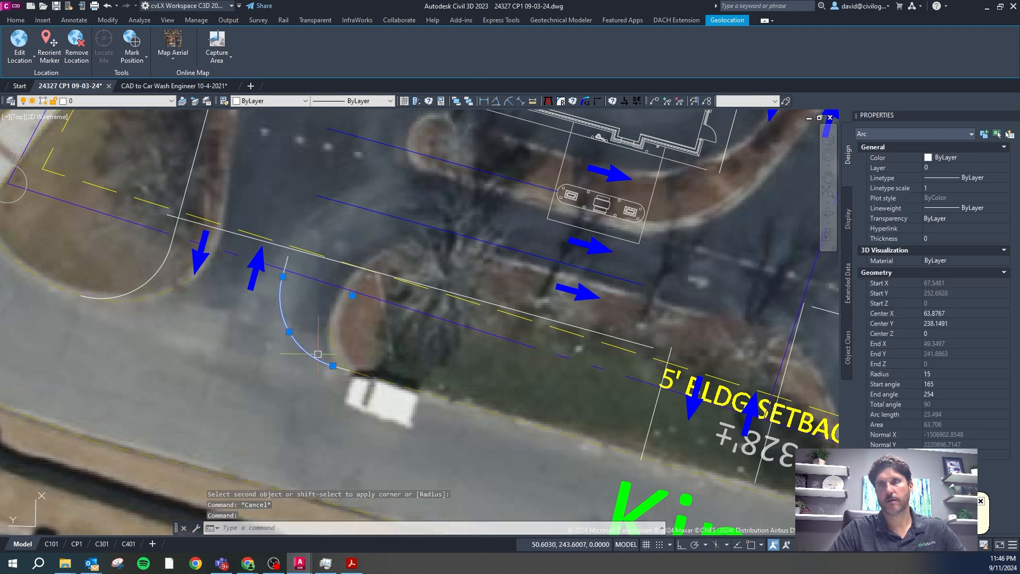
left_click(341, 368)
left_click(286, 266)
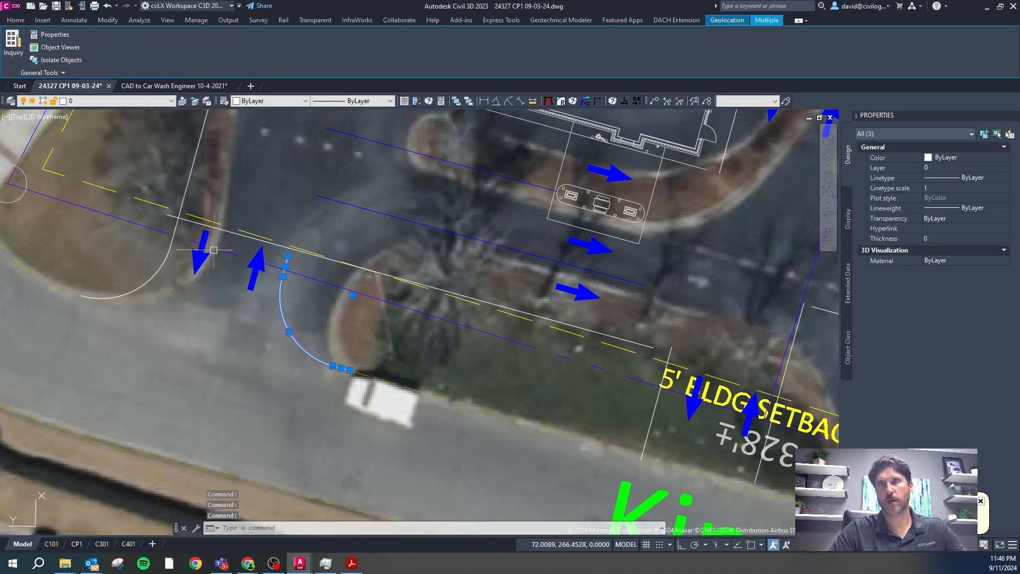
left_click(154, 272)
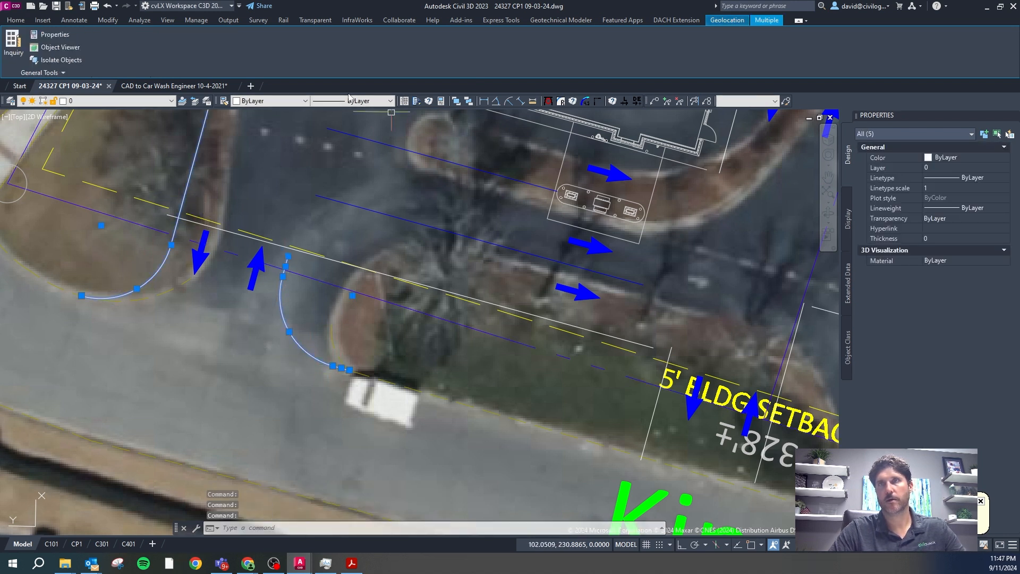
left_click(171, 101)
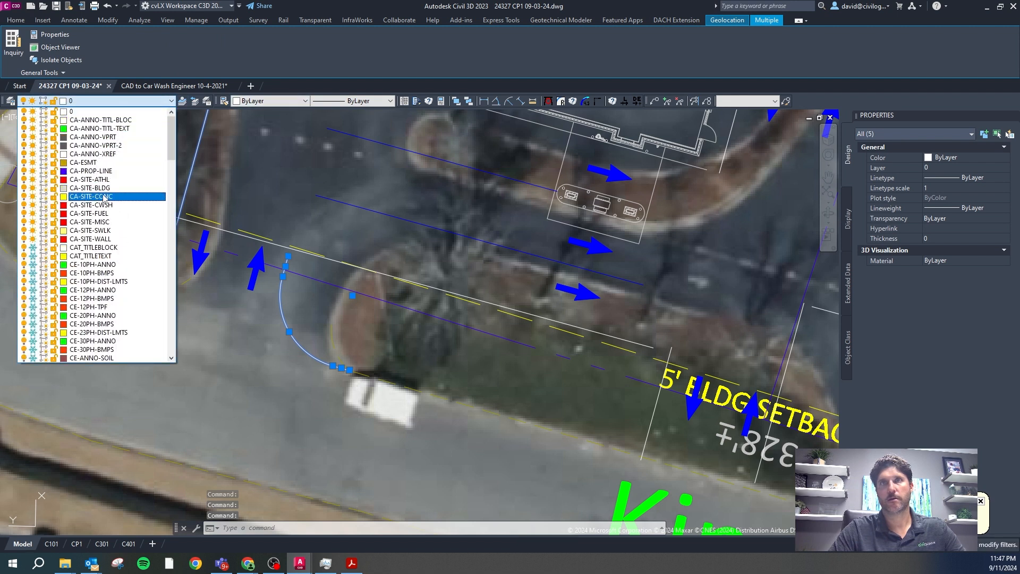
scroll(106, 191, "down", 1)
left_click(106, 167)
scroll(177, 282, "down", 5)
scroll(175, 284, "up", 5)
key("Escape")
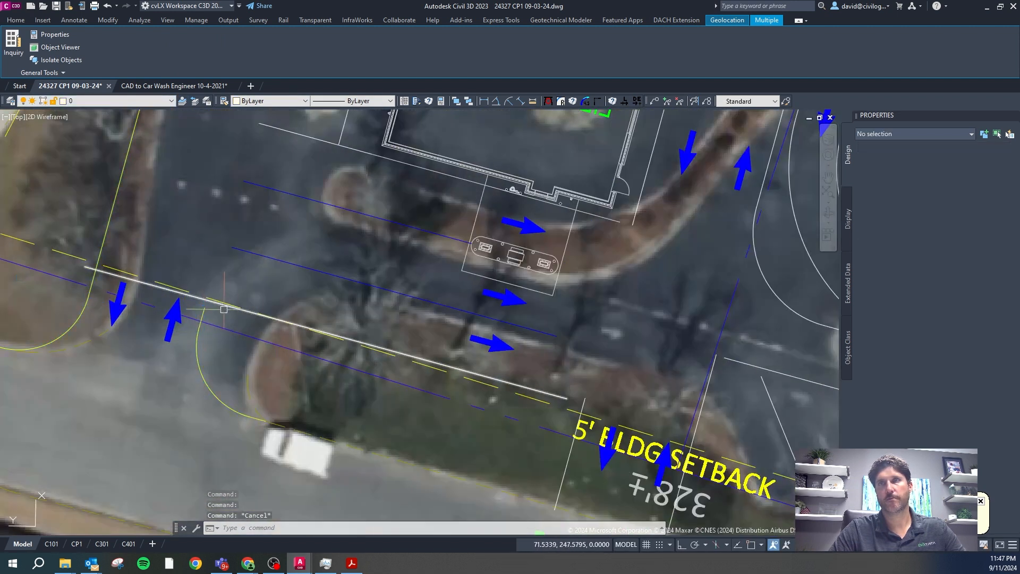
Step: Shorten the line along the Kings Ln setback to the west driveway's east edge and match it to the CA-SITE-CONC curb lines
left_click(162, 288)
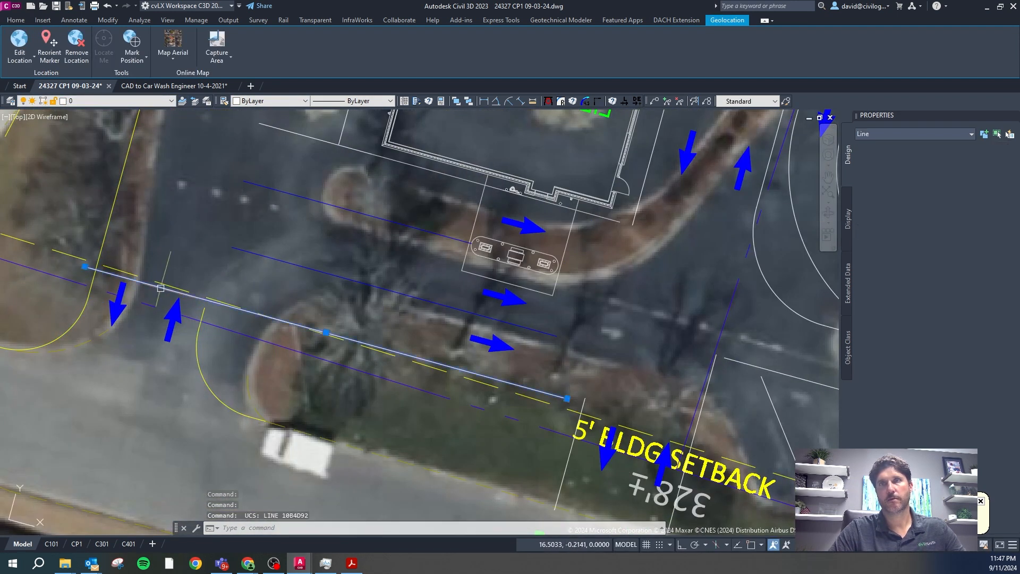
left_click(84, 266)
key("F8")
left_click(207, 300)
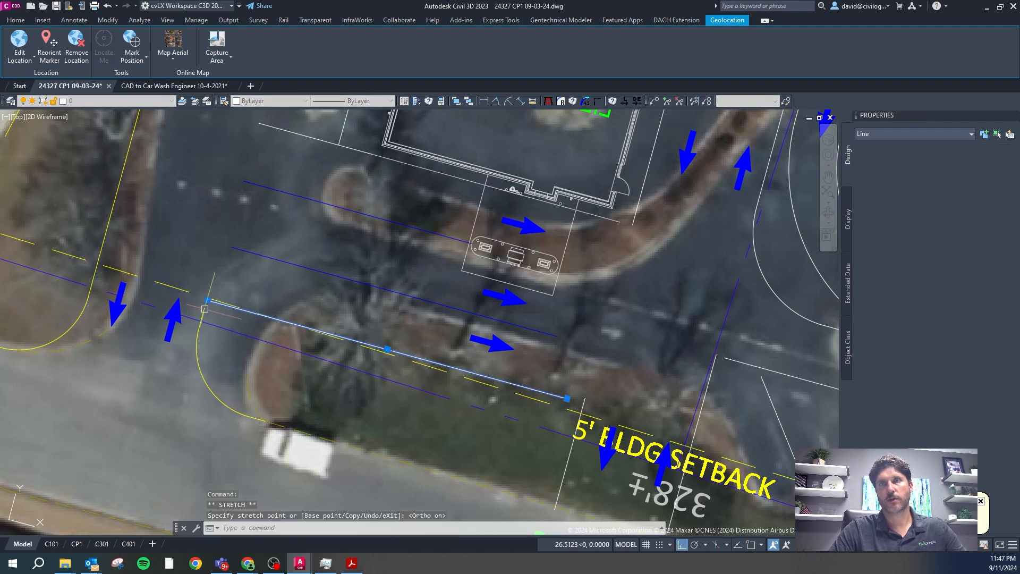
type("cg")
key("Return")
scroll(151, 269, "down", 4)
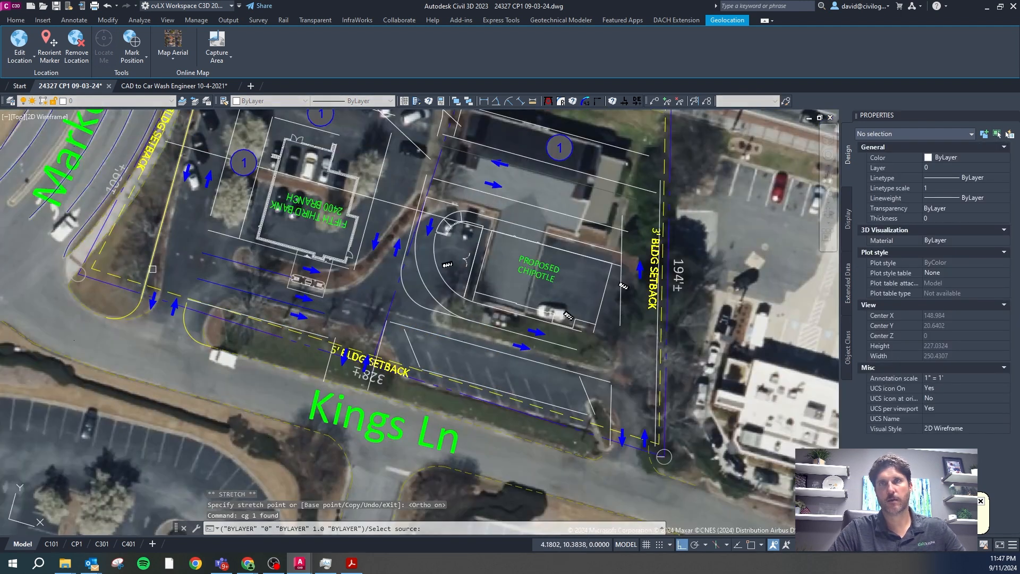
left_click(151, 270)
scroll(110, 280, "down", 2)
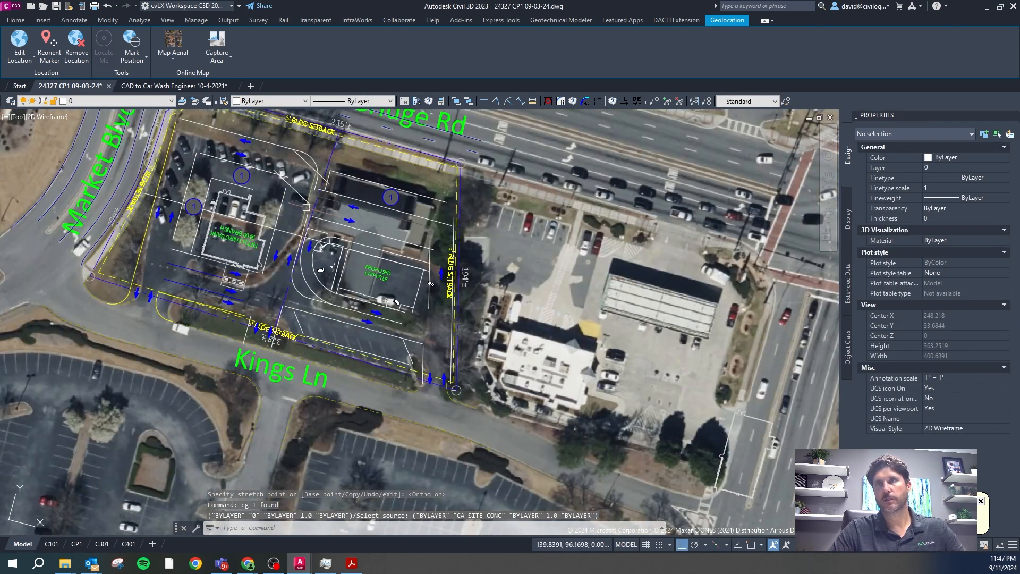
Step: Erase the two stray objects beside the curb return between the bank parking and the northern Chipotle parking
scroll(336, 159, "up", 2)
left_click(288, 170)
left_click(277, 219)
key("Delete")
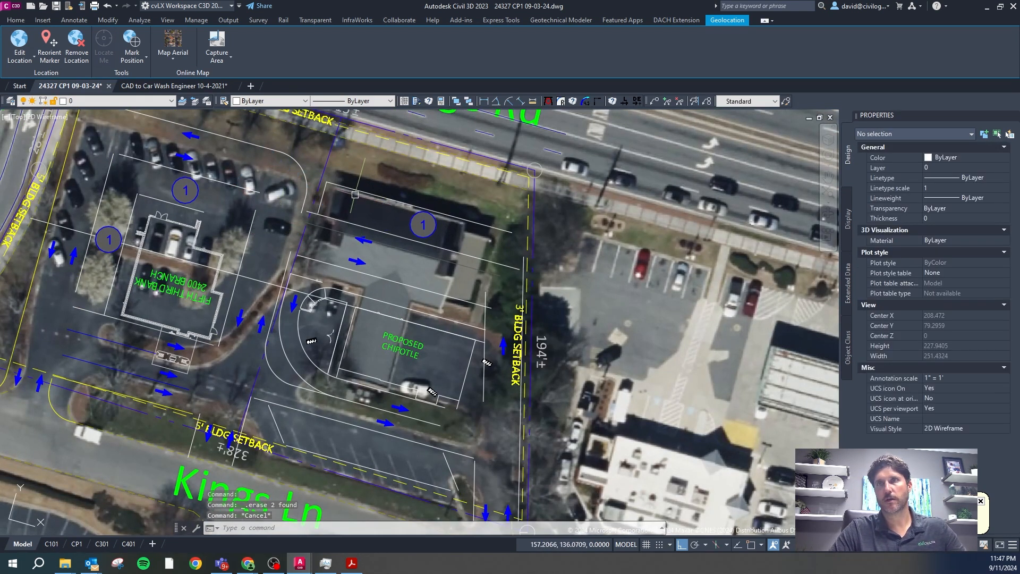
Step: Put the three parking lines north of the Chipotle, the northern curb return and the bank's north and east curb lines on layer CA-SITE-CONC
left_click(361, 191)
left_click(341, 220)
left_click(319, 261)
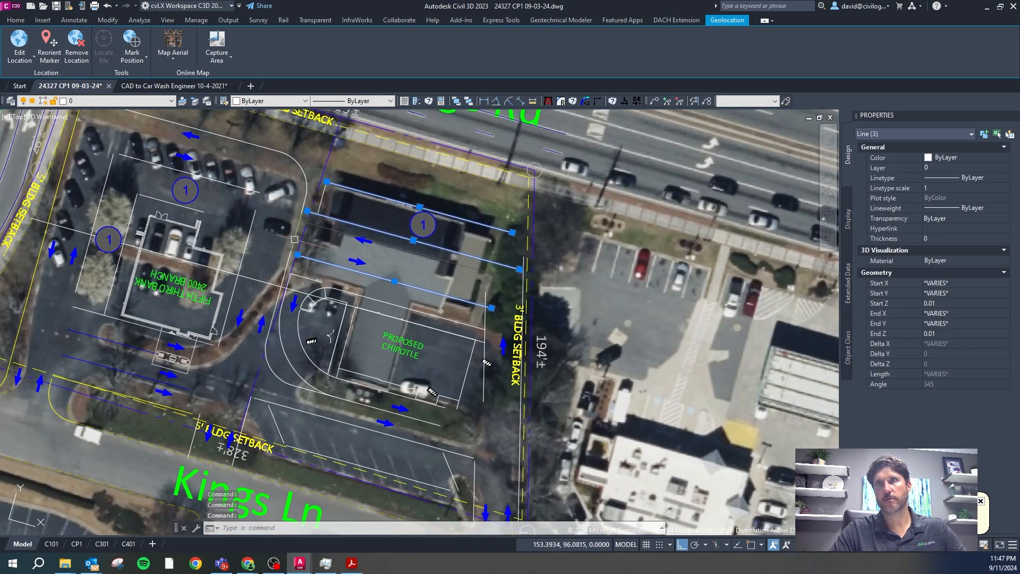
left_click(245, 127)
left_click(313, 203)
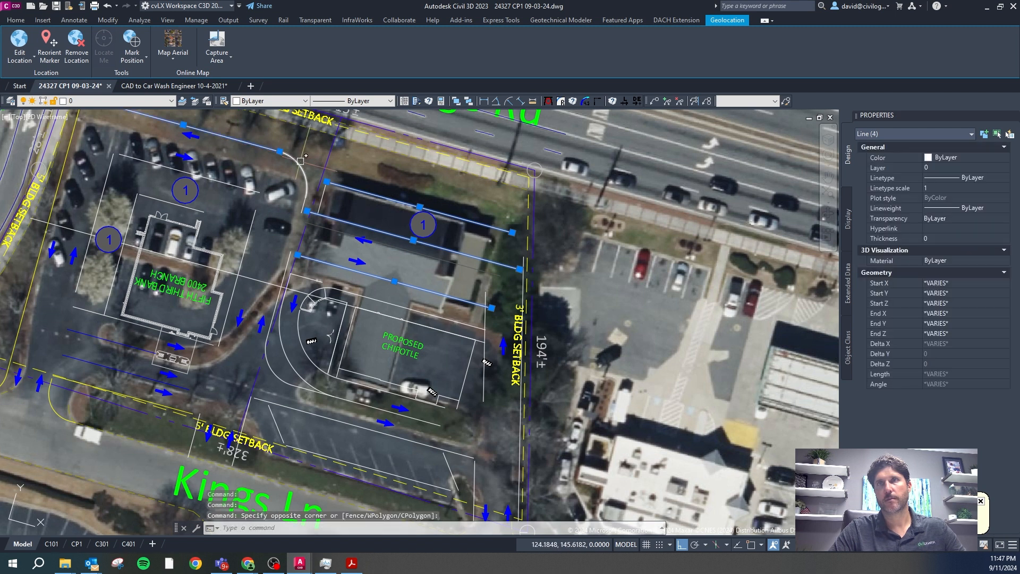
scroll(310, 204, "up", 4)
left_click(321, 212)
left_click(208, 243)
left_click(177, 222)
left_click(65, 217)
left_click(136, 104)
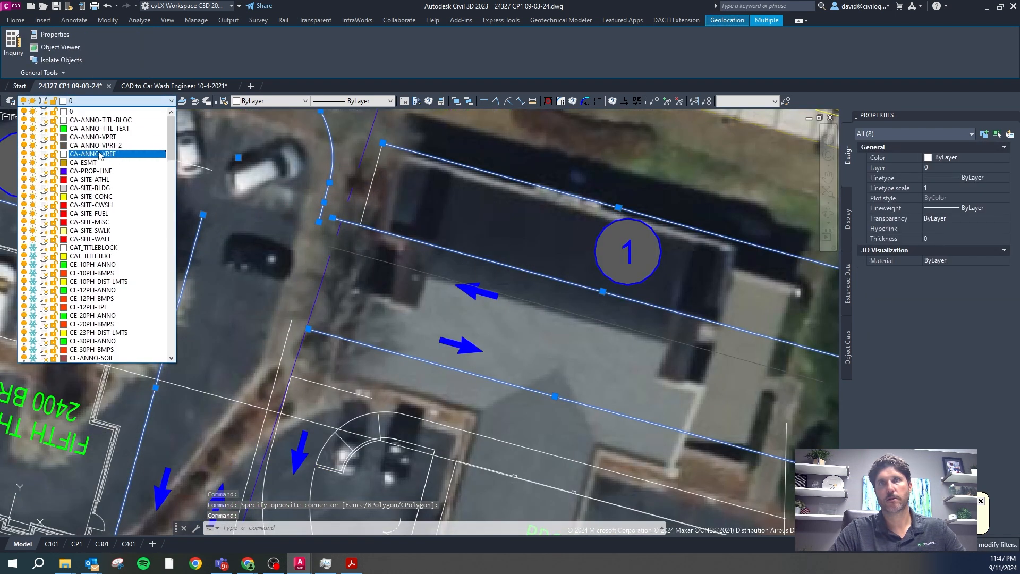
left_click(103, 191)
scroll(421, 224, "down", 2)
scroll(268, 212, "up", 4)
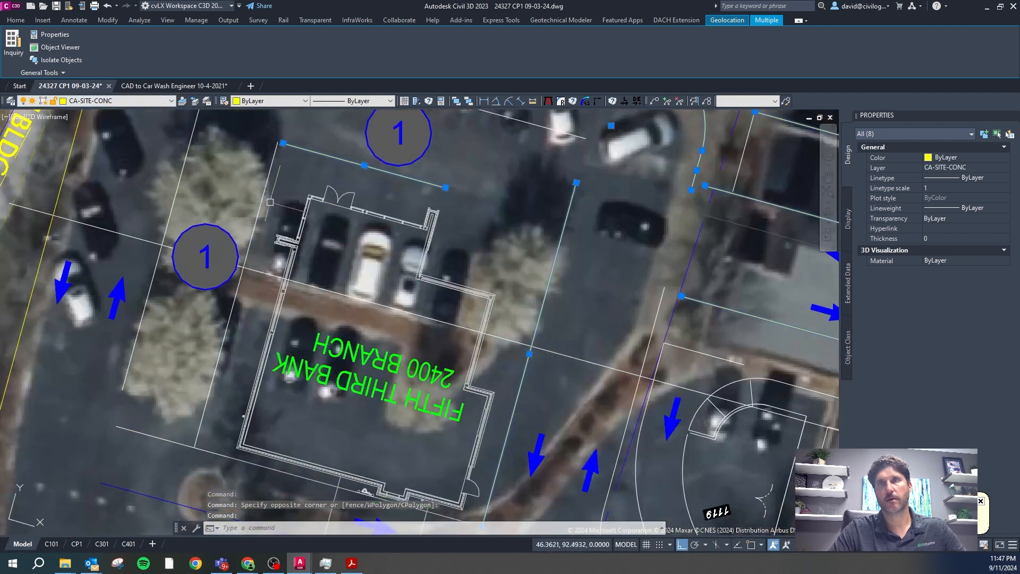
key("Escape")
Step: Match the bank's west and south curb lines, the Kings Ln parking curb and the line north of the Chipotle to CA-SITE-CONC
scroll(255, 178, "down", 2)
left_click(244, 275)
left_click(197, 340)
scroll(298, 296, "down", 3)
scroll(417, 397, "up", 3)
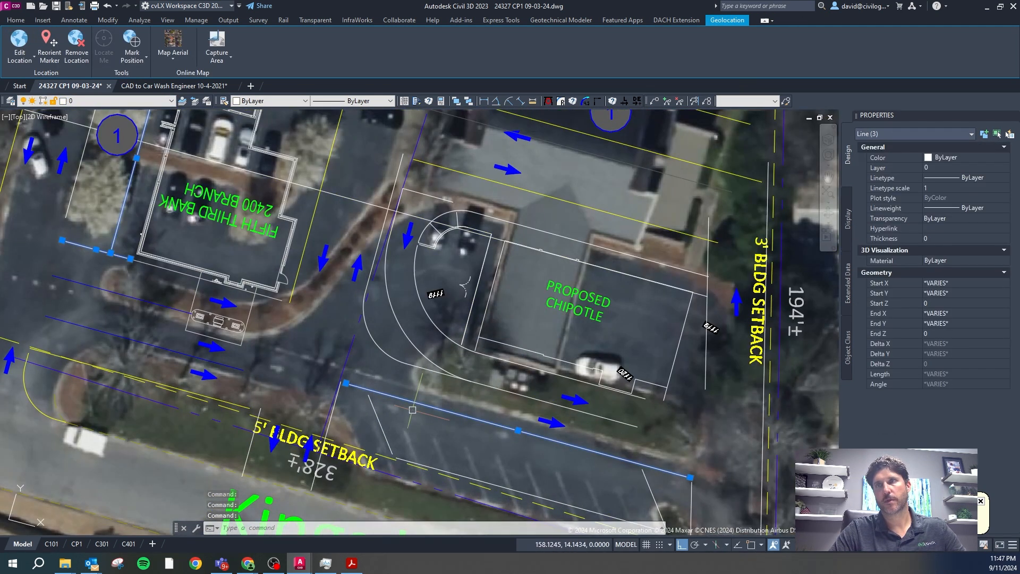
left_click(428, 406)
left_click(466, 475)
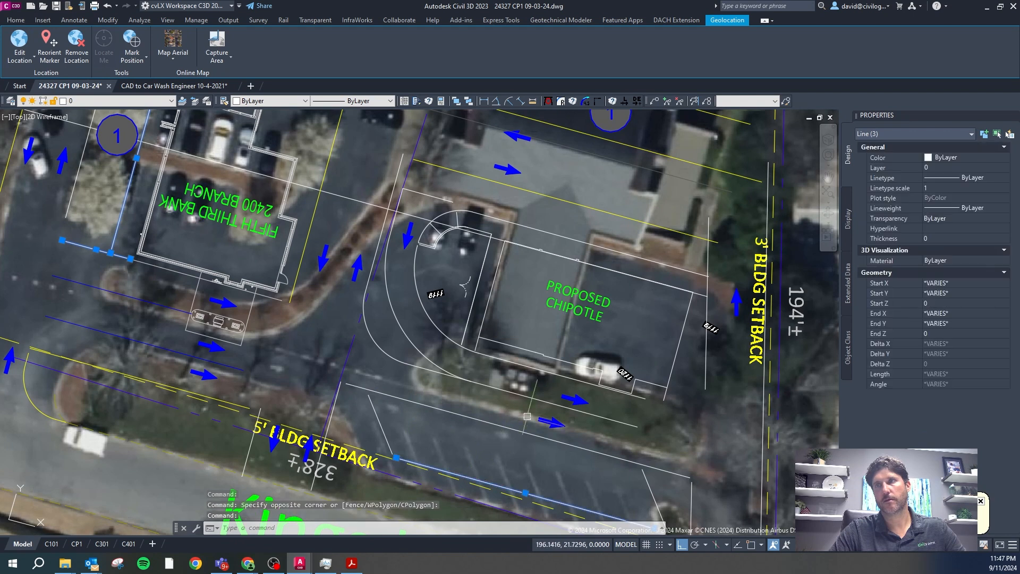
scroll(317, 279, "down", 3)
left_click(478, 256)
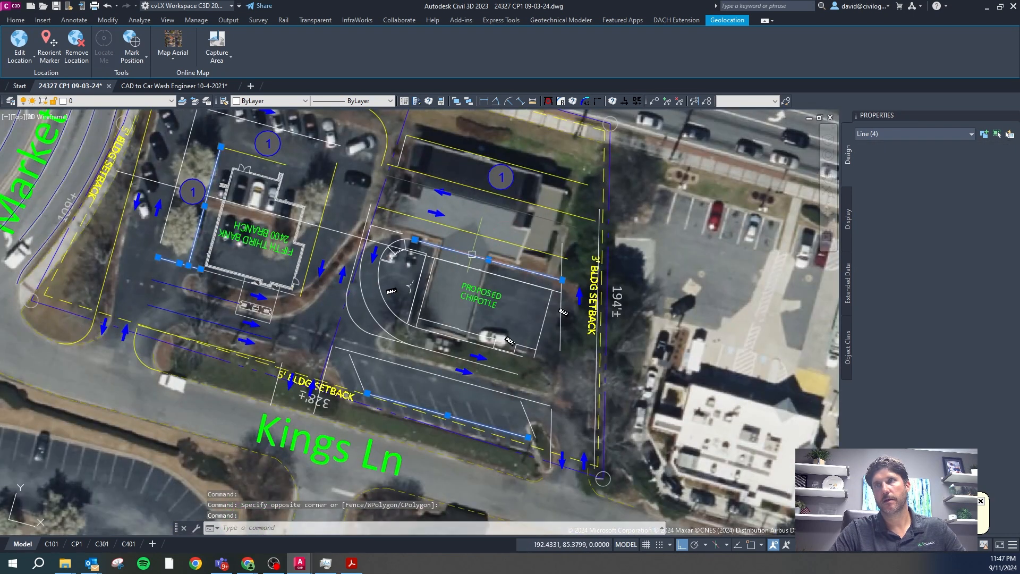
type("cg")
key("Return")
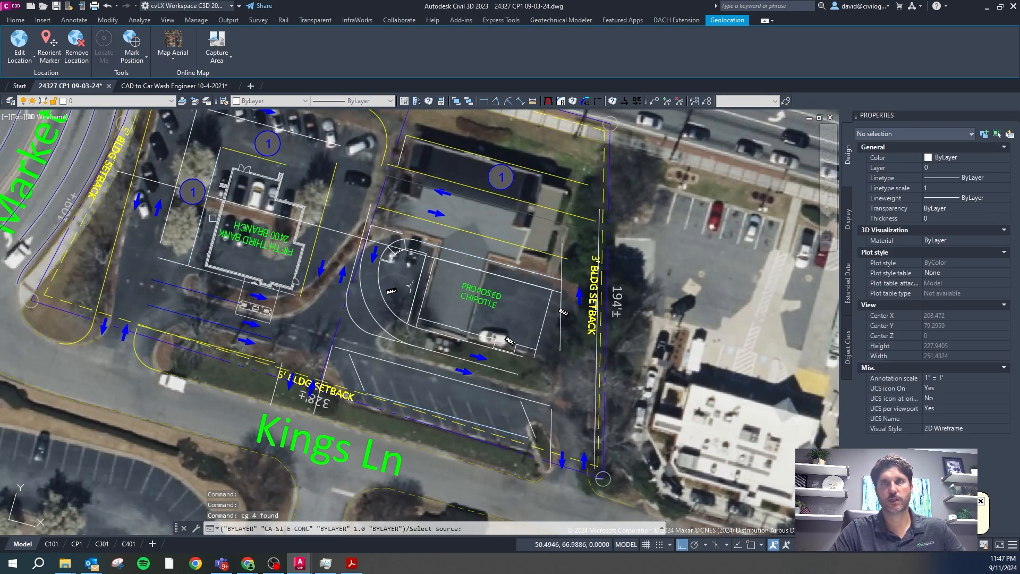
left_click(115, 252)
key("Escape")
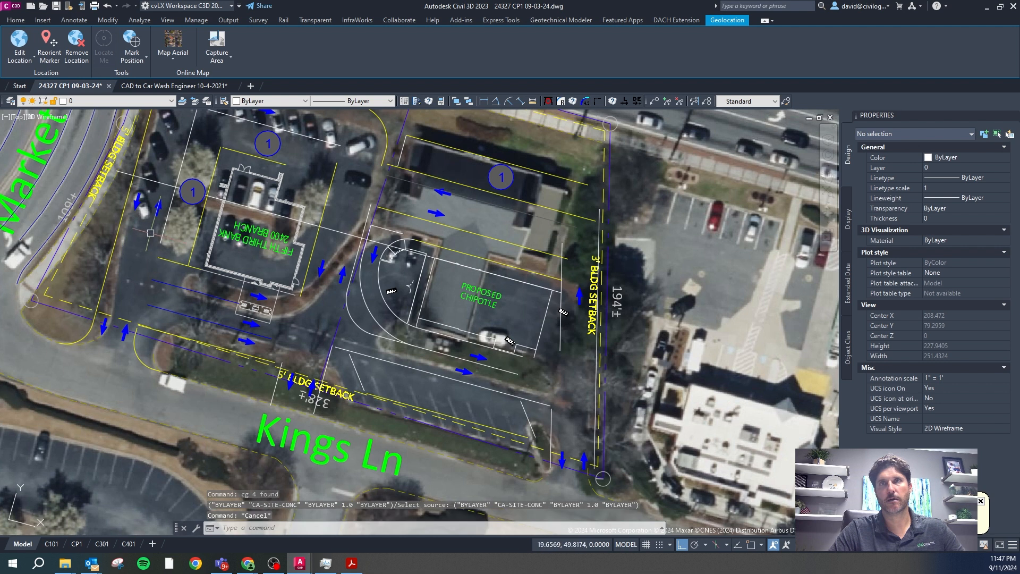
Step: Match the stall-end lines west and north of the bank and in the northern Chipotle parking to the CS-SITE-STRP striping
left_click(165, 225)
left_click(302, 135)
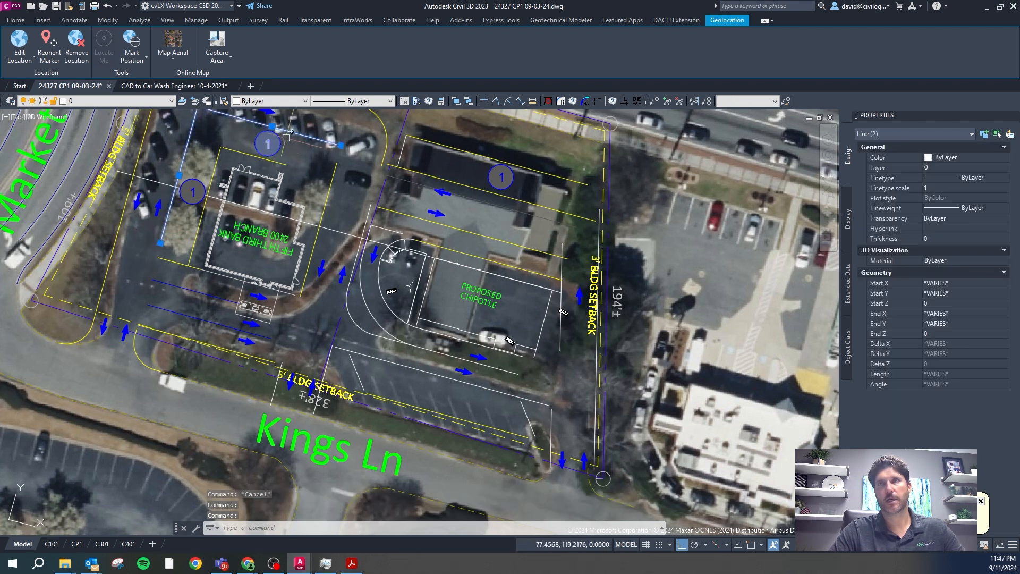
left_click(478, 187)
type("cg")
key("Return")
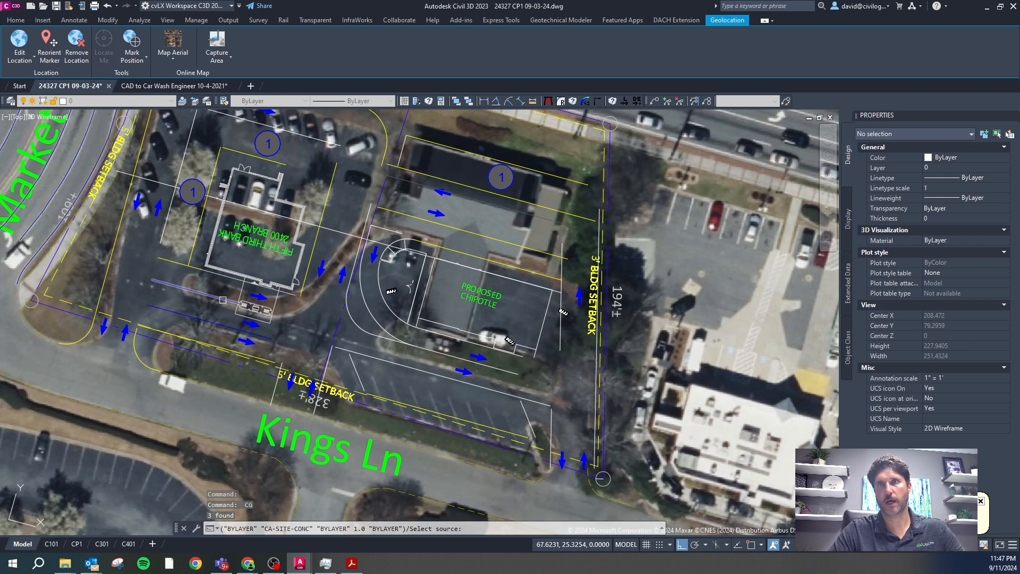
left_click(222, 299)
key("Escape")
Step: Set the linetype of the three stall-end lines around the bank and north of the Chipotle to STRIPEX8
left_click(184, 153)
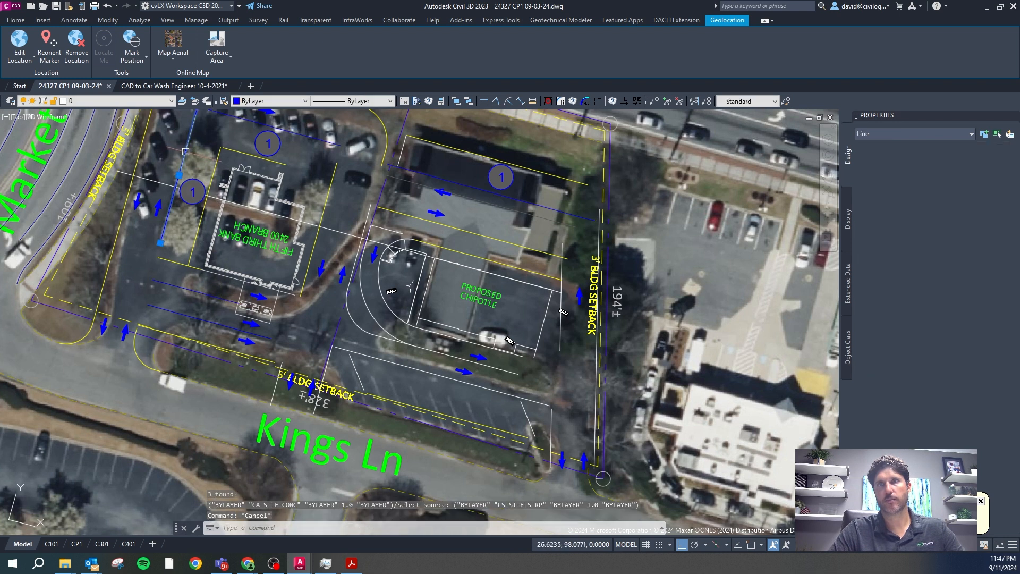
left_click(255, 122)
left_click(444, 176)
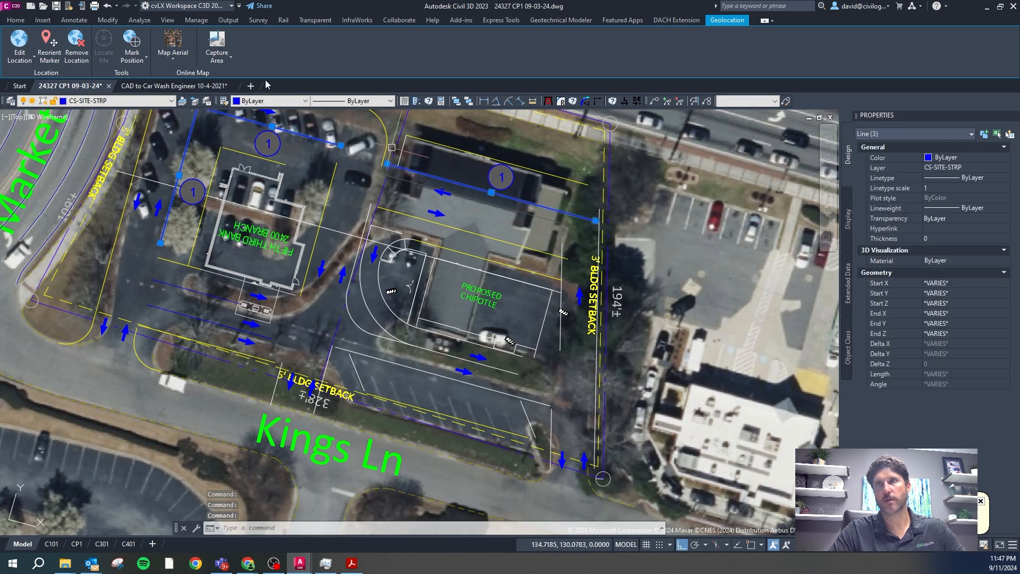
left_click(334, 101)
scroll(394, 153, "down", 5)
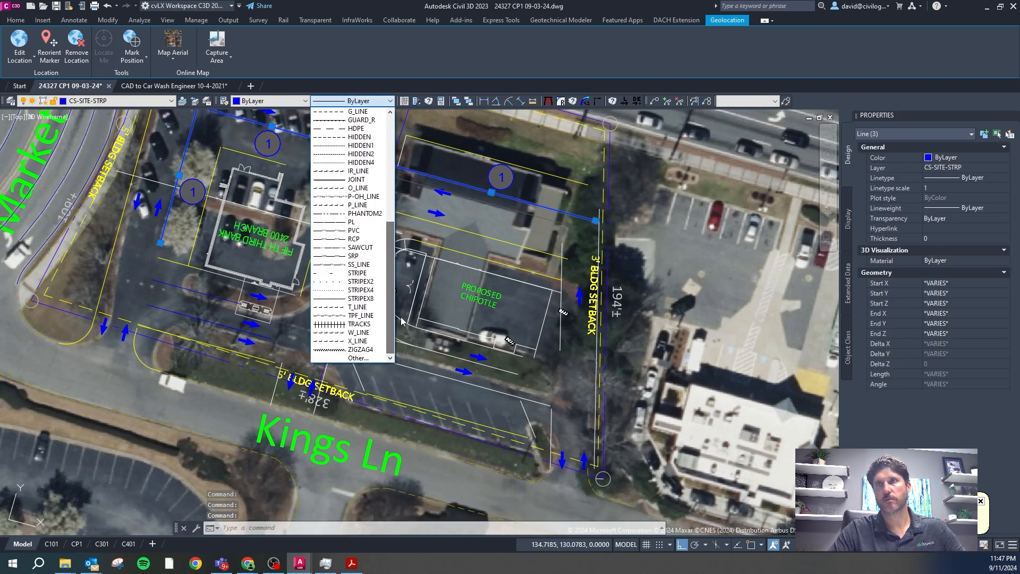
left_click(367, 296)
key("Escape")
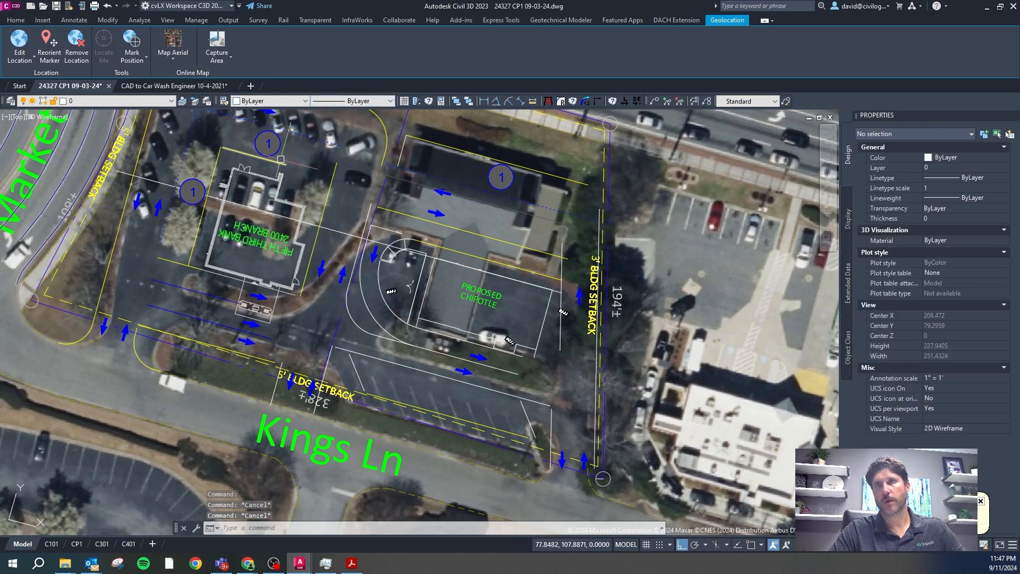
Step: Stretch the curb line north of the bank eastward to the curb line on the bank's east side
left_click(276, 162)
left_click(286, 165)
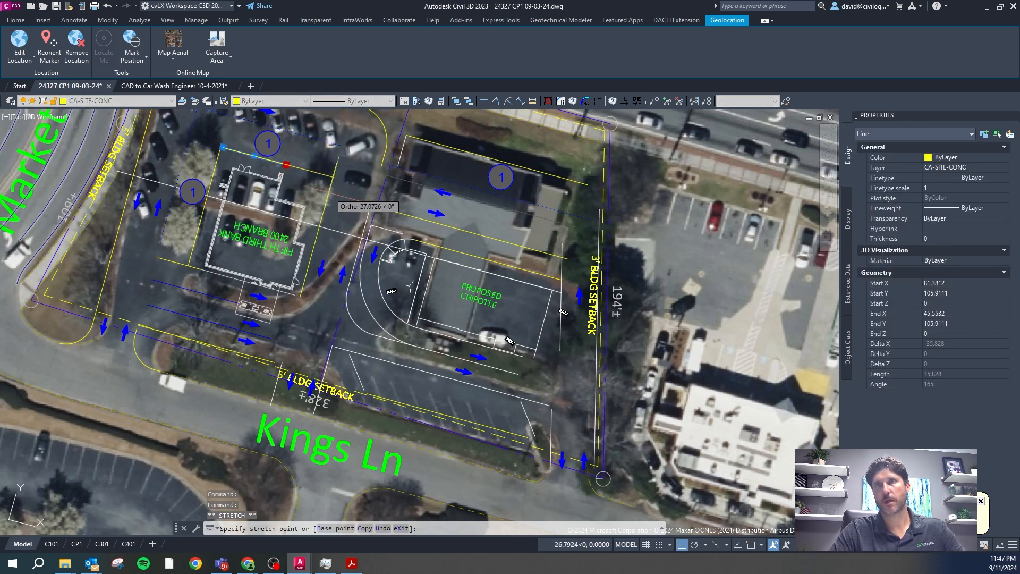
key("Escape")
scroll(265, 211, "down", 2)
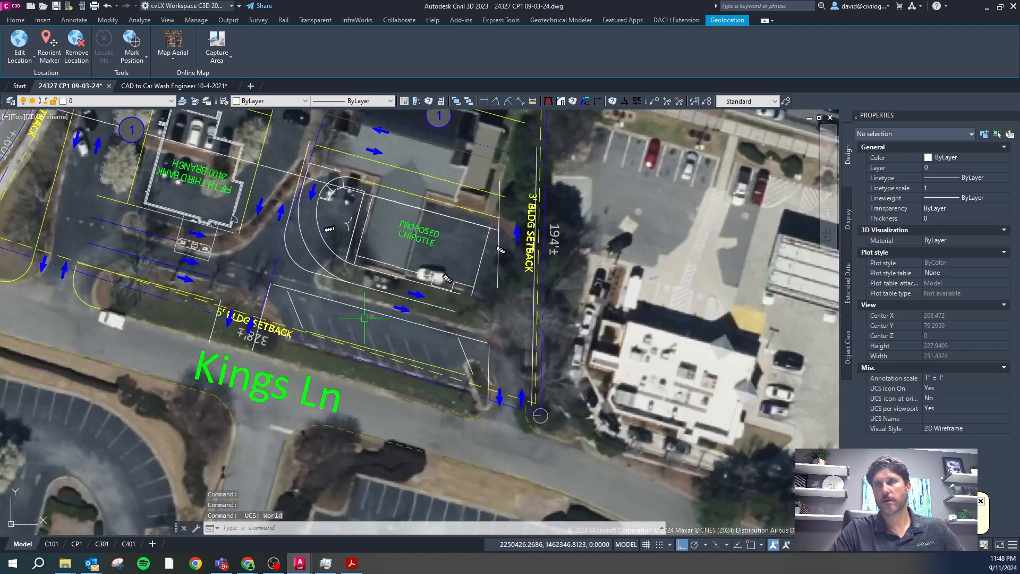
Step: Match the stall-end line of the Kings Ln parking row to the CS-SITE-STRP striping with linetype STRIPEX8
scroll(367, 317, "up", 4)
left_click(398, 308)
type("cg")
key("Return")
scroll(328, 313, "down", 2)
key("Escape")
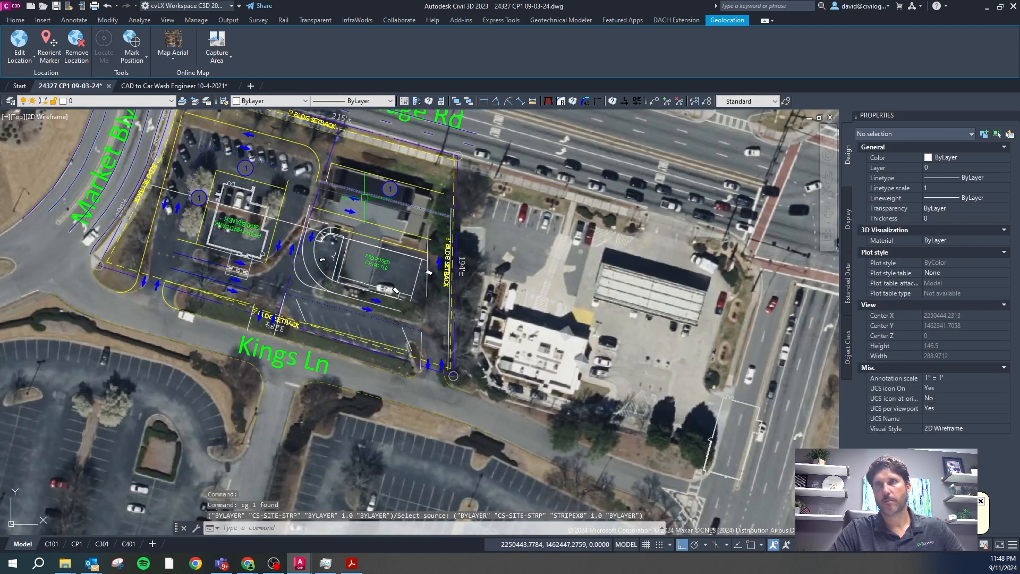